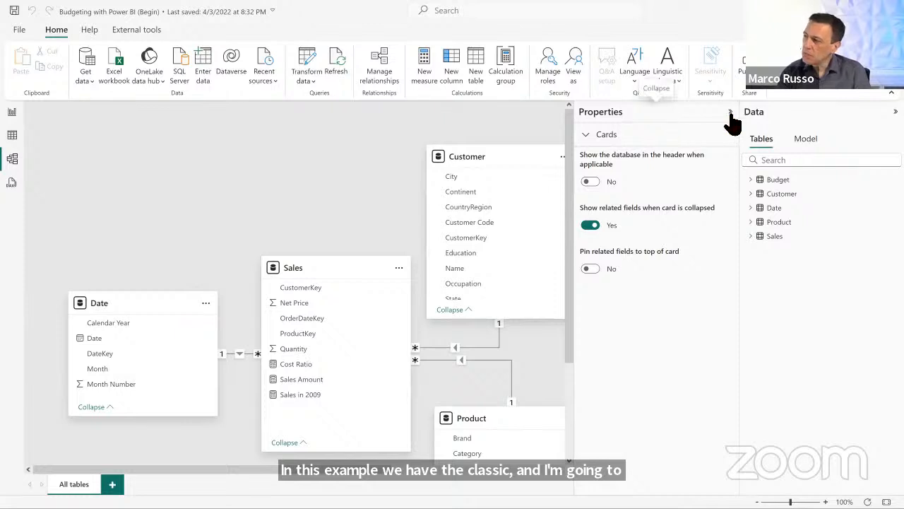
Step: Collapse the Properties pane and widen the Data pane so the Budget table is out of the diagram view
left_click(731, 113)
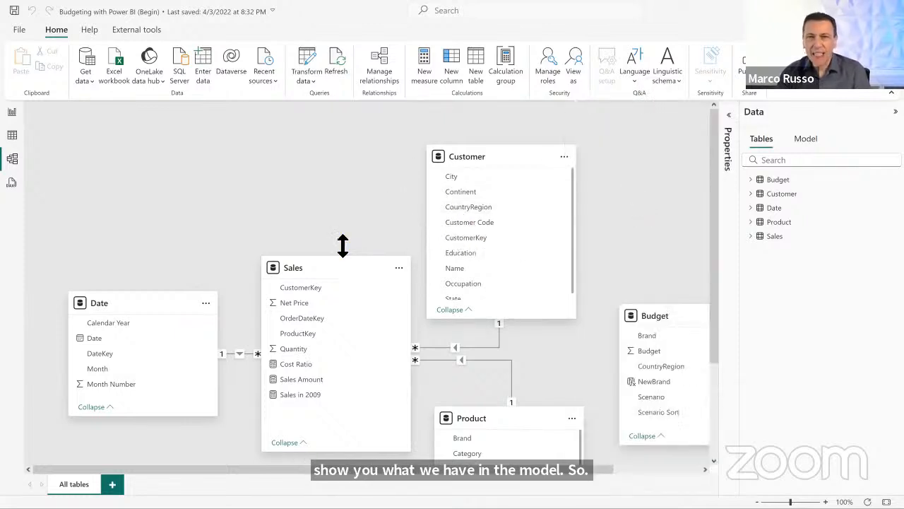
scroll(307, 228, "down", 1)
scroll(407, 254, "up", 1)
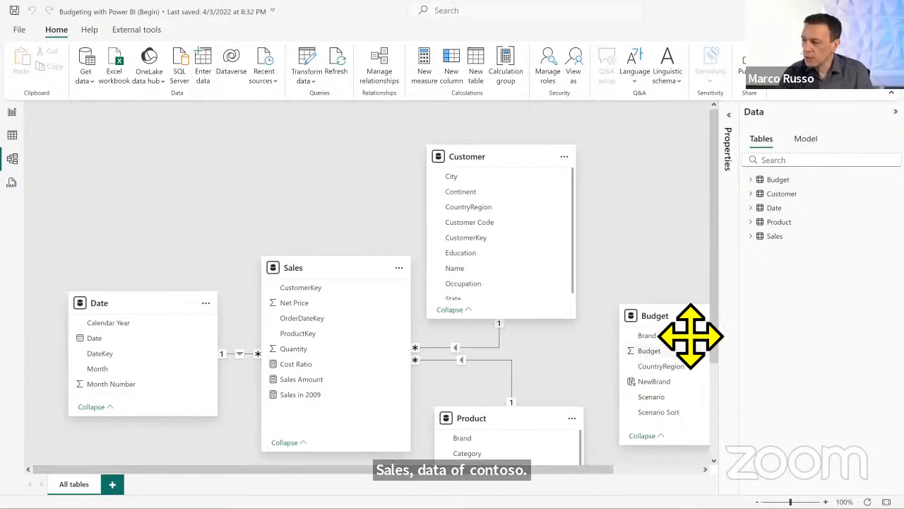
left_click_drag(741, 283, 665, 292)
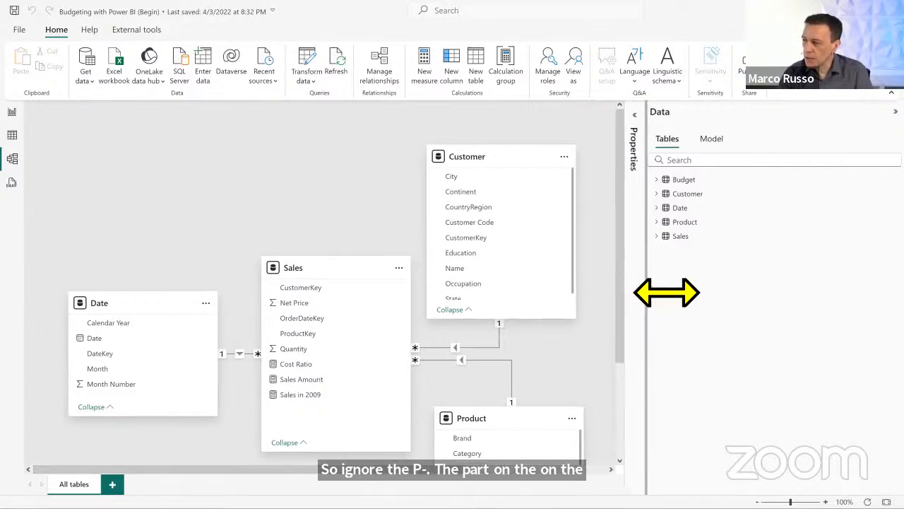
scroll(557, 300, "down", 1)
scroll(578, 281, "up", 1)
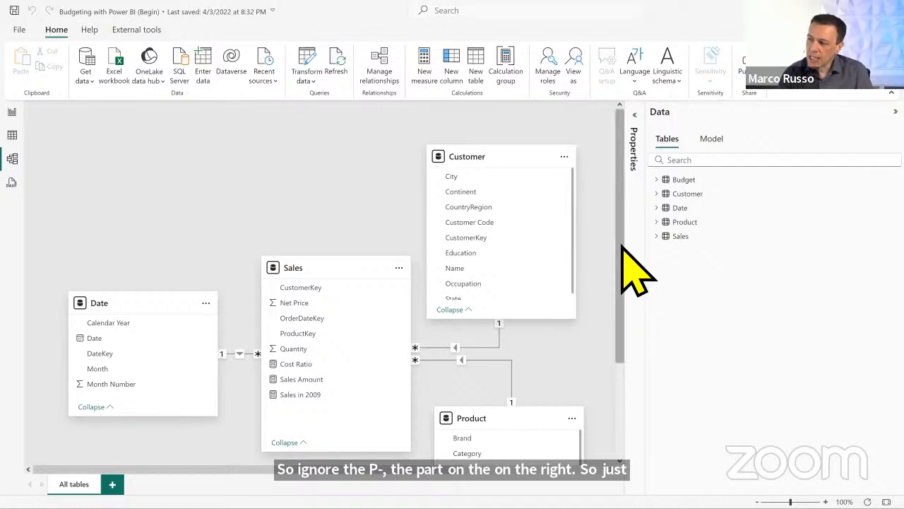
scroll(625, 289, "down", 1)
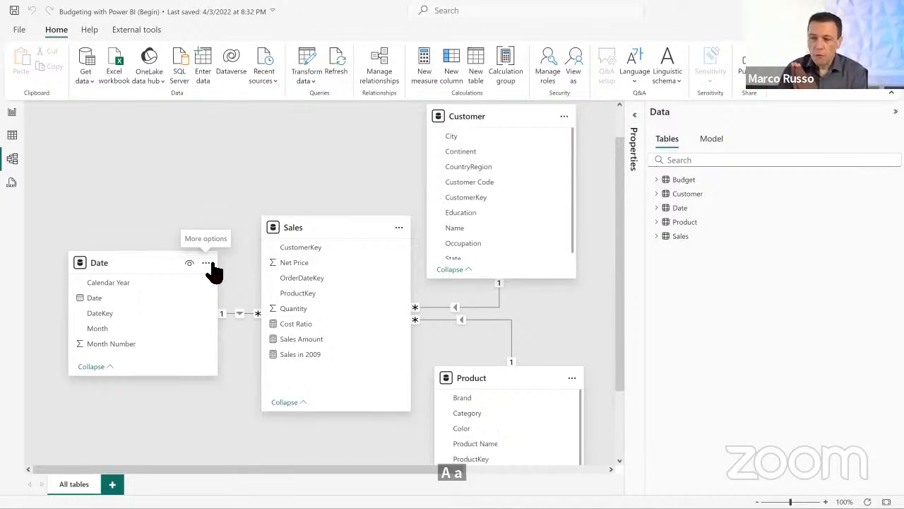
Step: Display the Sales table's rows and examine the first row's ProductKey, CustomerKey, OrderDateKey, Quantity and Net Price, marking each value
left_click(12, 136)
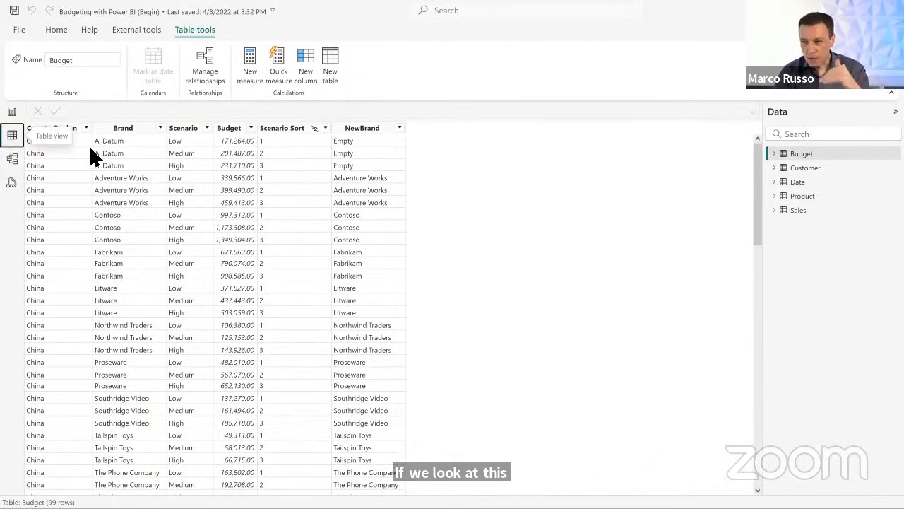
left_click(805, 210)
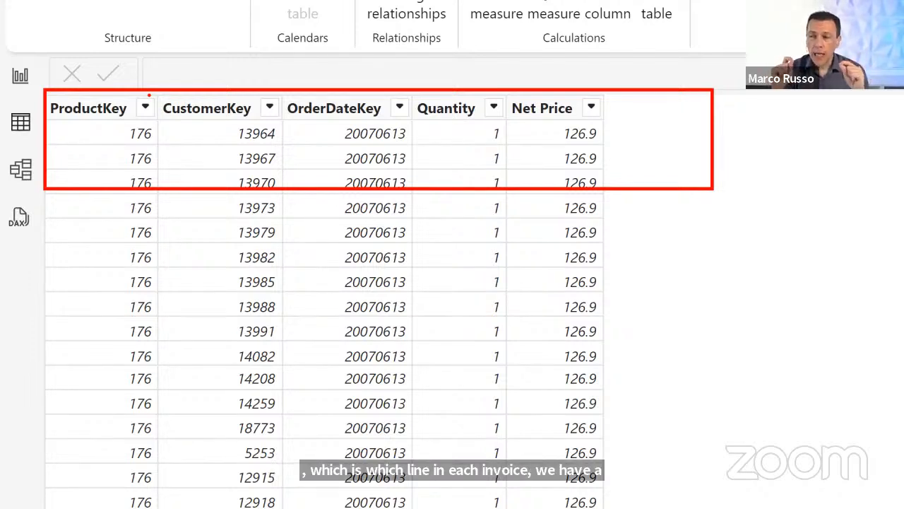
left_click_drag(109, 119, 167, 156)
left_click_drag(222, 118, 279, 147)
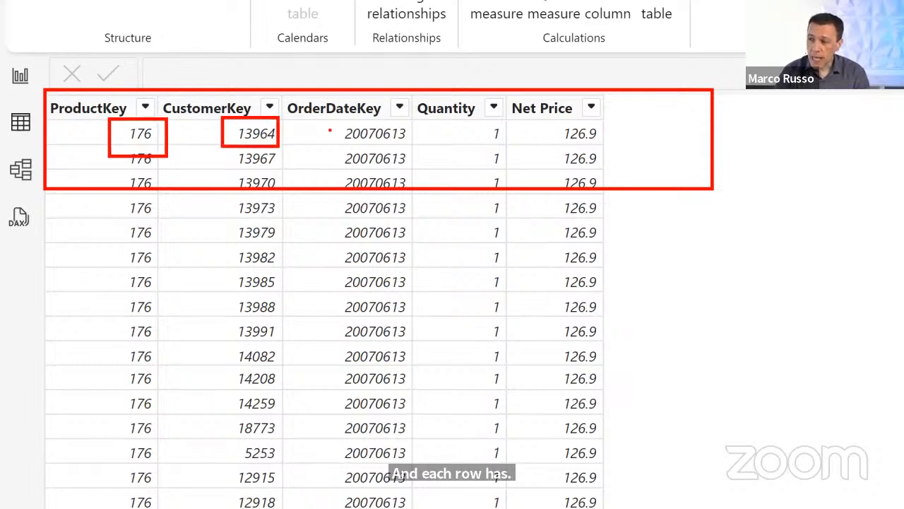
left_click_drag(335, 119, 414, 152)
left_click_drag(474, 126, 514, 149)
left_click_drag(544, 122, 606, 150)
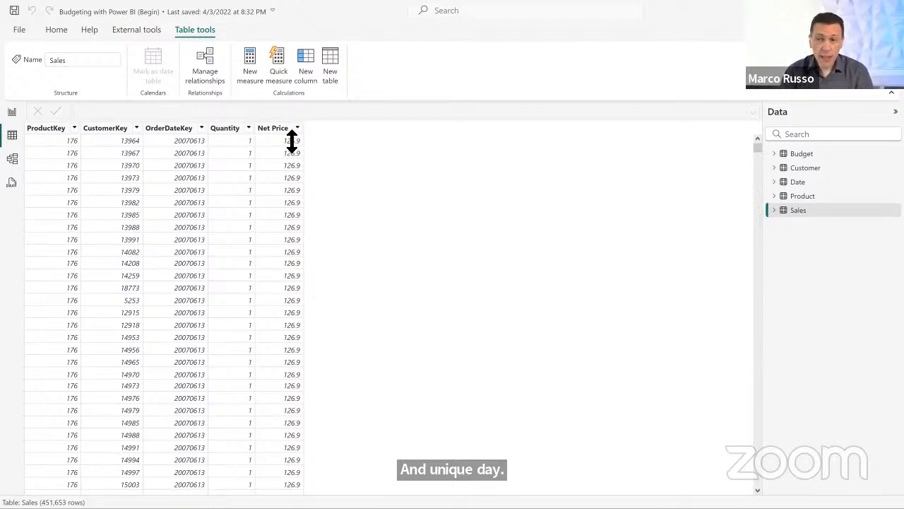
Step: Switch to Budget.xlsx in Excel and examine the Low, Medium and High columns and the China row for A. Datum
key("alt+Tab")
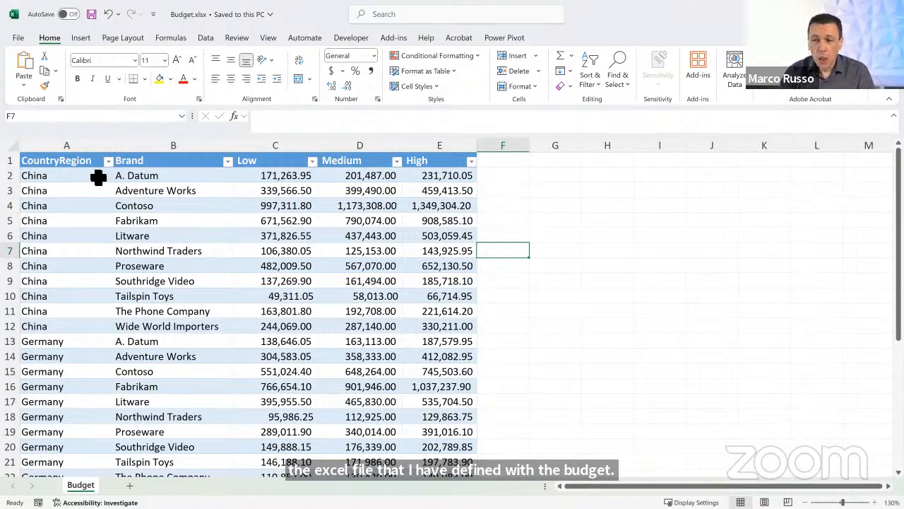
mouse_move(253, 164)
left_mouse_down()
mouse_move(403, 212)
mouse_move(444, 414)
left_mouse_up()
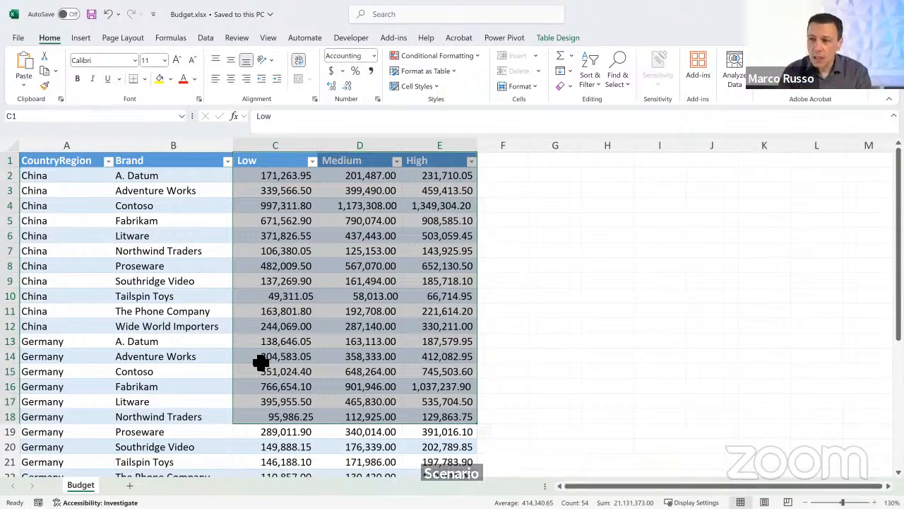
left_click(83, 178)
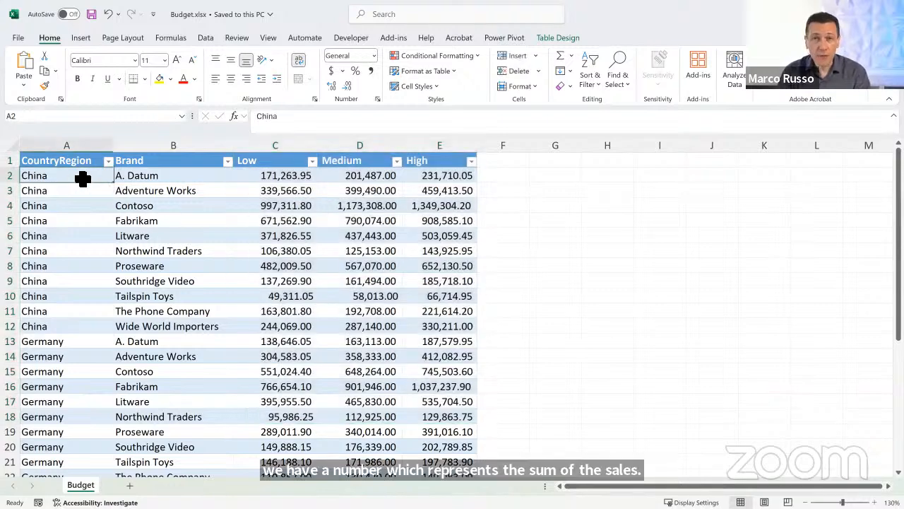
left_click(173, 180)
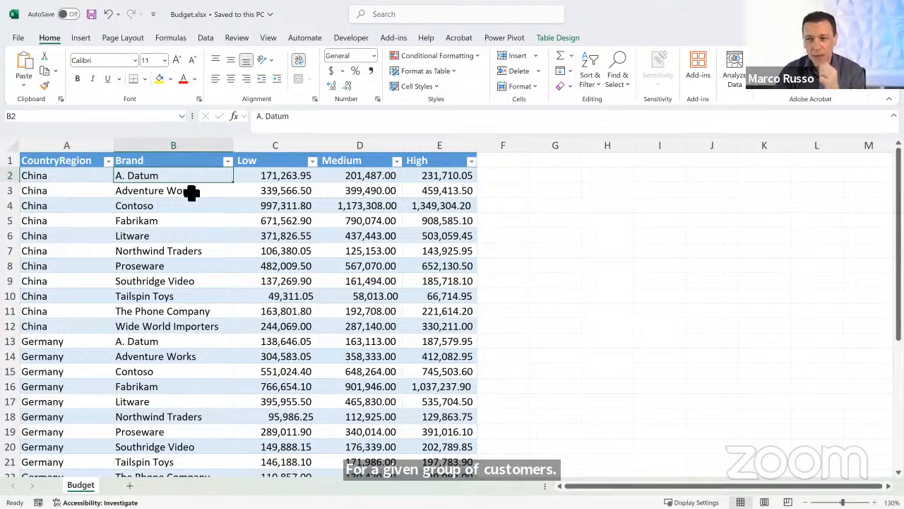
left_click_drag(104, 176, 279, 181)
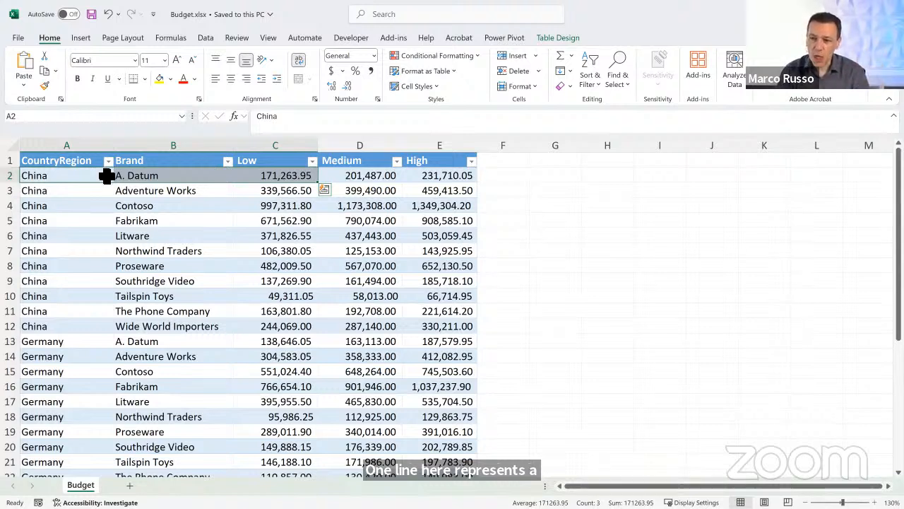
left_click(152, 178)
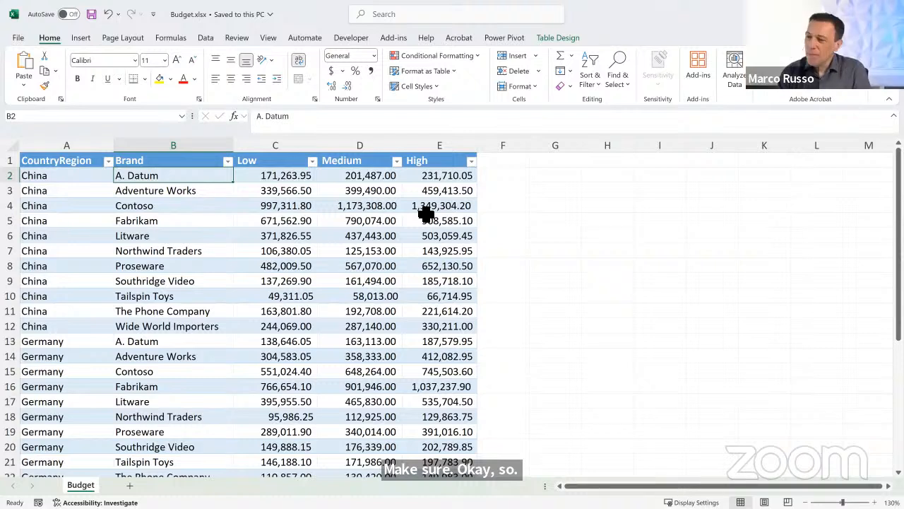
Step: Switch to the slide show, advance to the "Analyzing budget data" slide and mark the Budget table in the model diagram
key("alt+Tab")
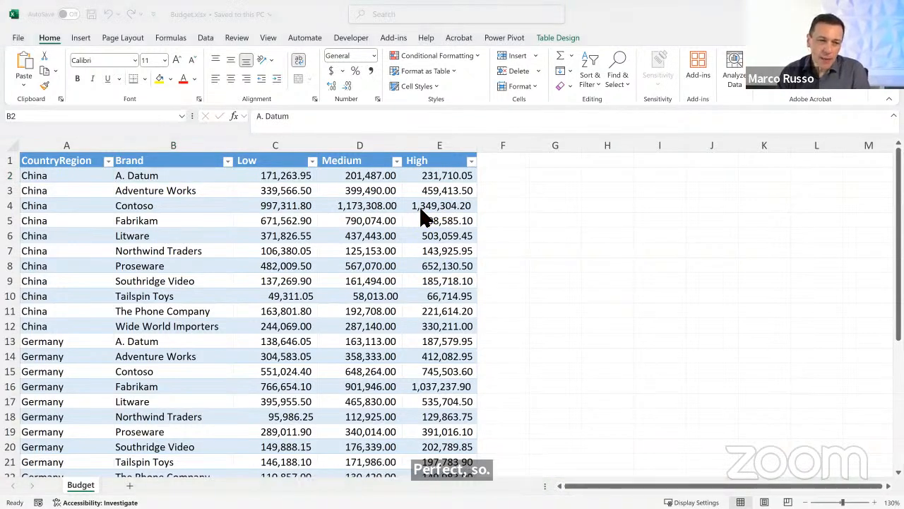
key("alt+Tab")
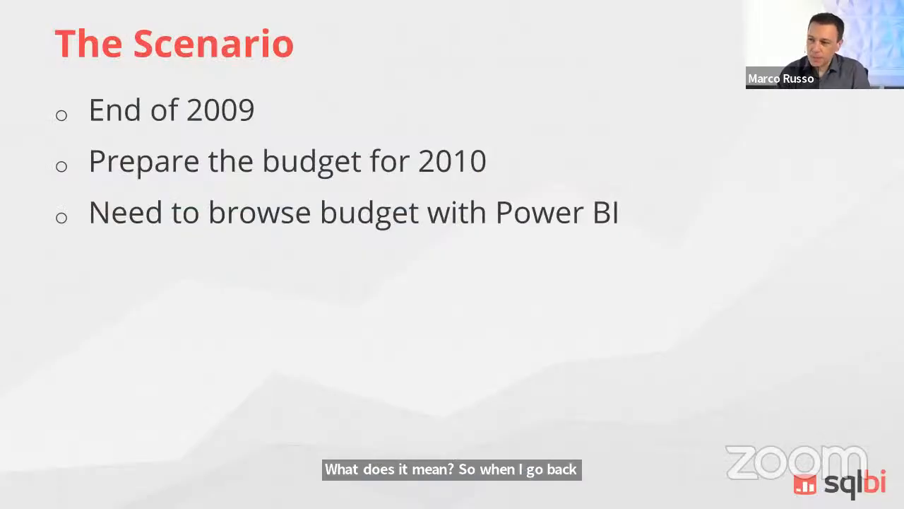
key("Right")
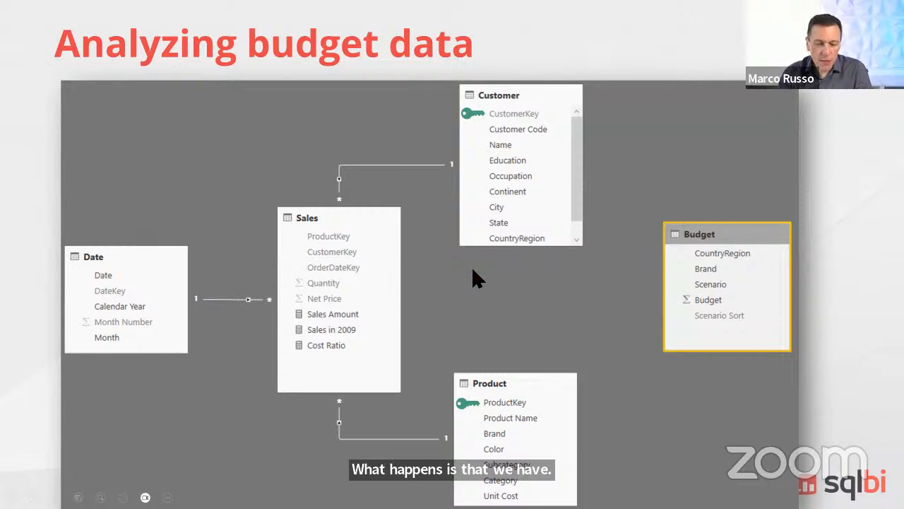
mouse_move(57, 72)
left_mouse_down()
mouse_move(517, 416)
mouse_move(600, 506)
left_mouse_up()
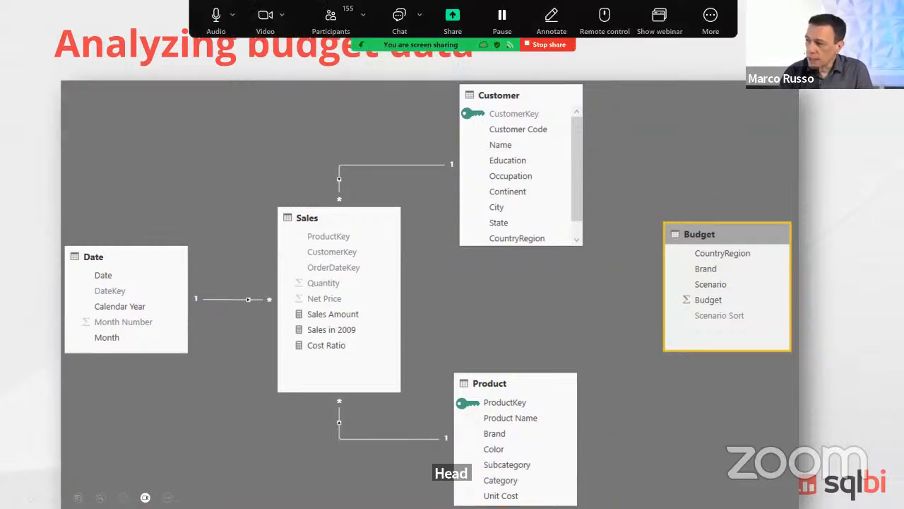
mouse_move(648, 207)
left_mouse_down()
mouse_move(776, 298)
mouse_move(833, 368)
left_mouse_up()
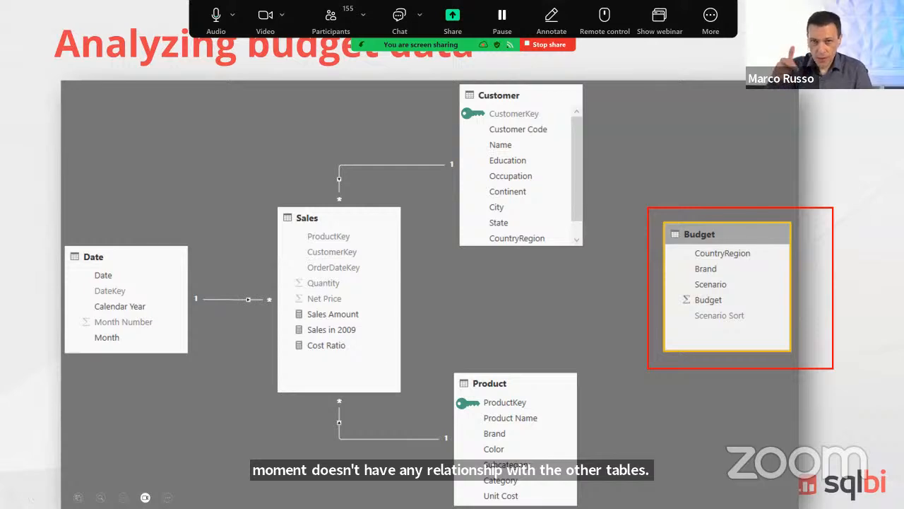
key("Escape")
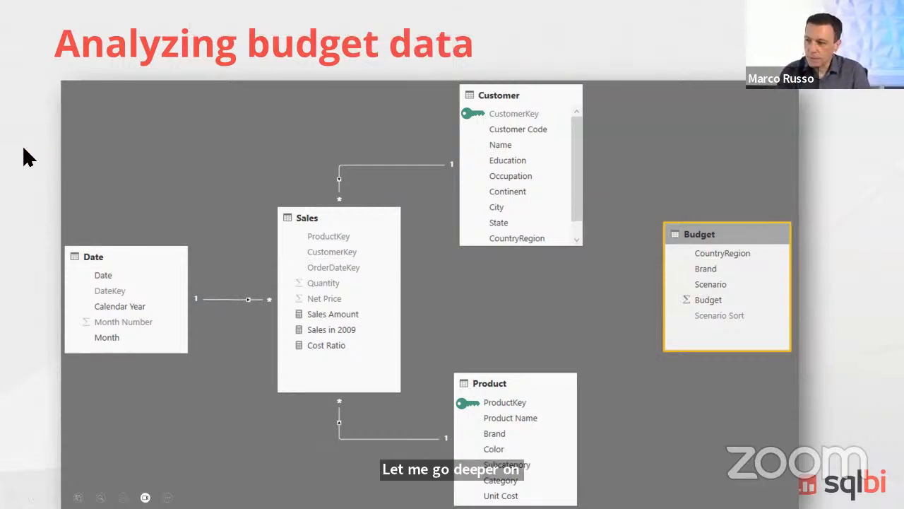
Step: Switch back to Power BI's model view, narrow the Data pane and move the Budget table slightly up in the diagram
key("alt+Tab")
left_click(13, 162)
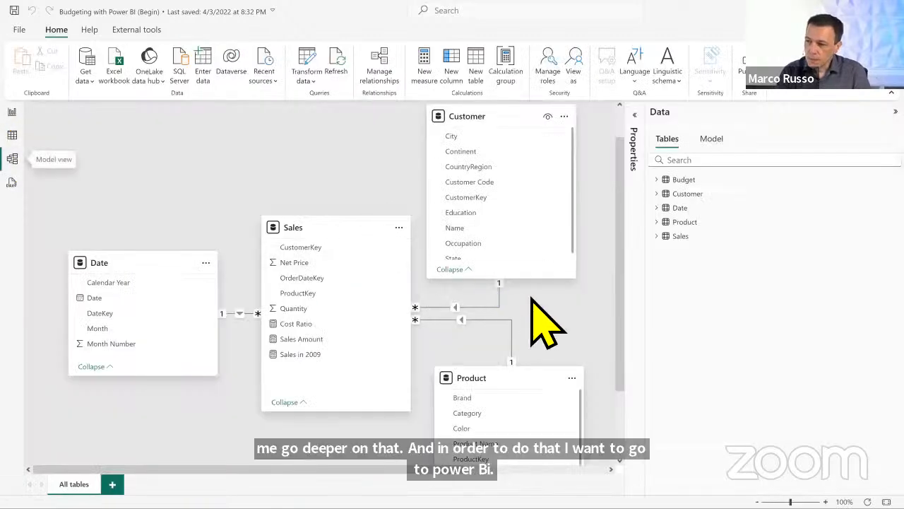
left_click_drag(646, 120, 813, 127)
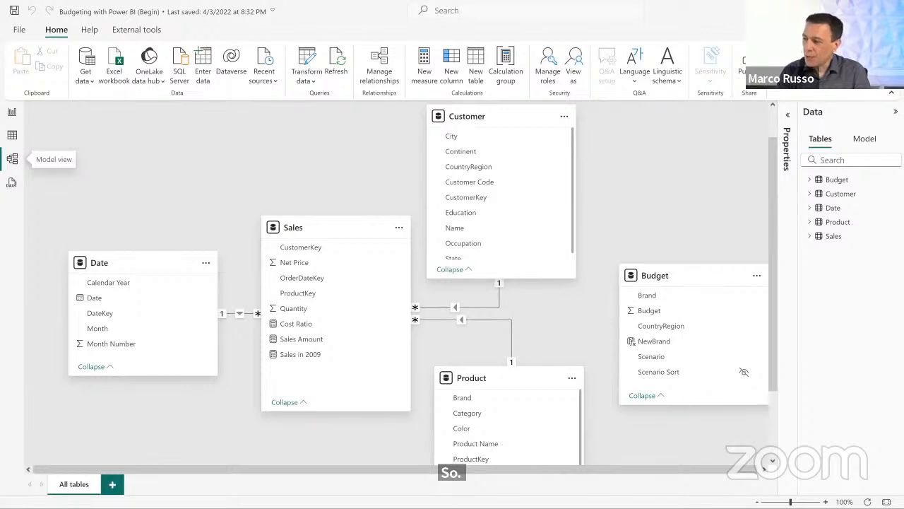
left_click_drag(654, 469, 657, 470)
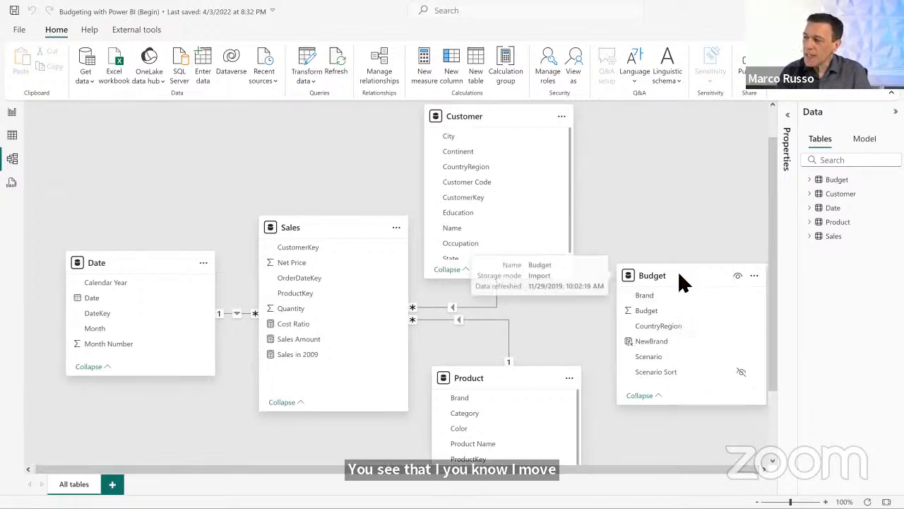
left_click_drag(680, 277, 673, 263)
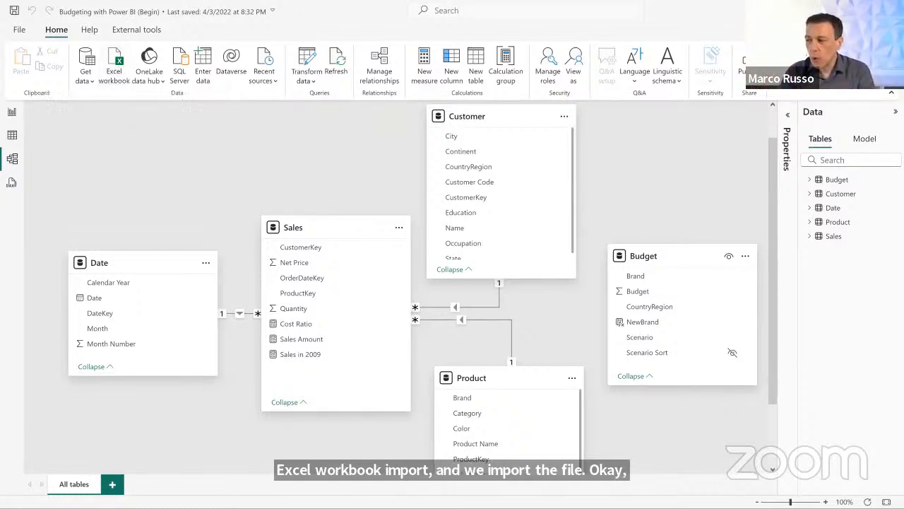
mouse_move(650, 259)
left_mouse_down()
mouse_move(666, 292)
mouse_move(654, 257)
left_mouse_up()
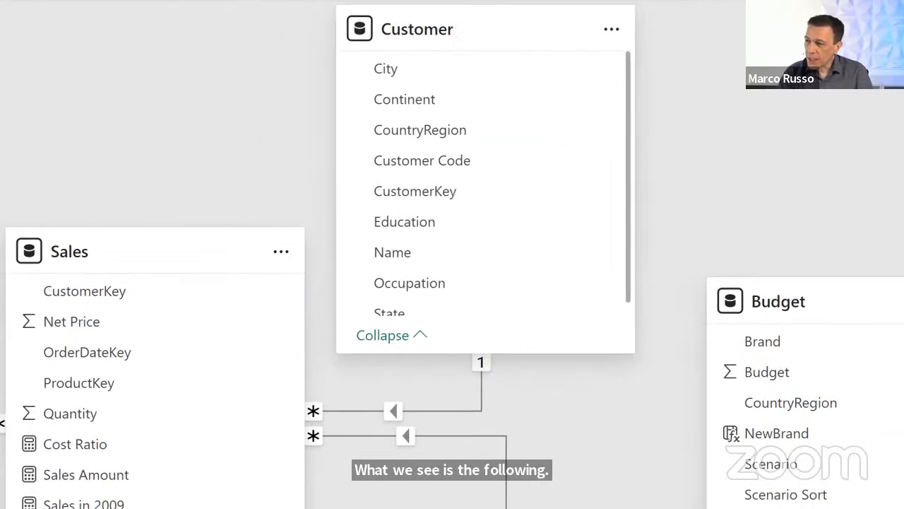
Step: Examine the Customer table, marking CustomerKey in Sales and the Name, Occupation, City, CountryRegion and Continent columns, and clear the marks
left_click_drag(329, 4, 481, 52)
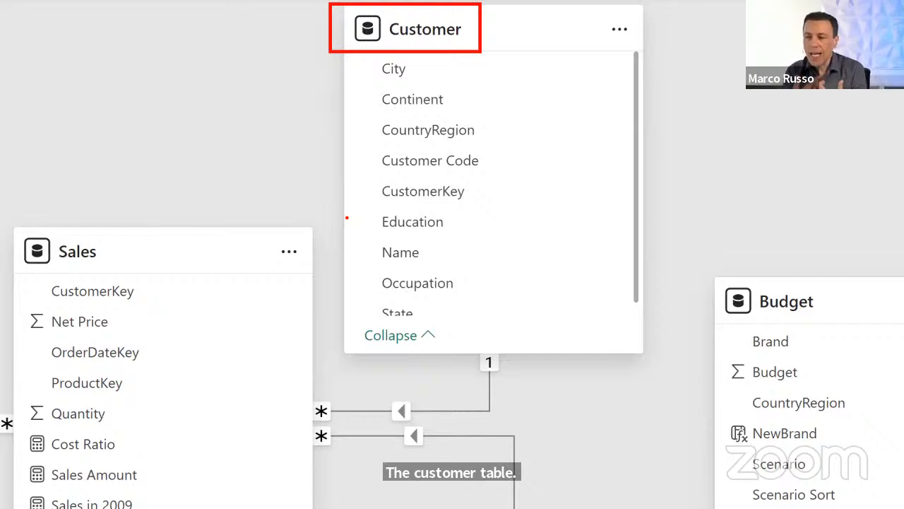
left_click_drag(40, 267, 166, 306)
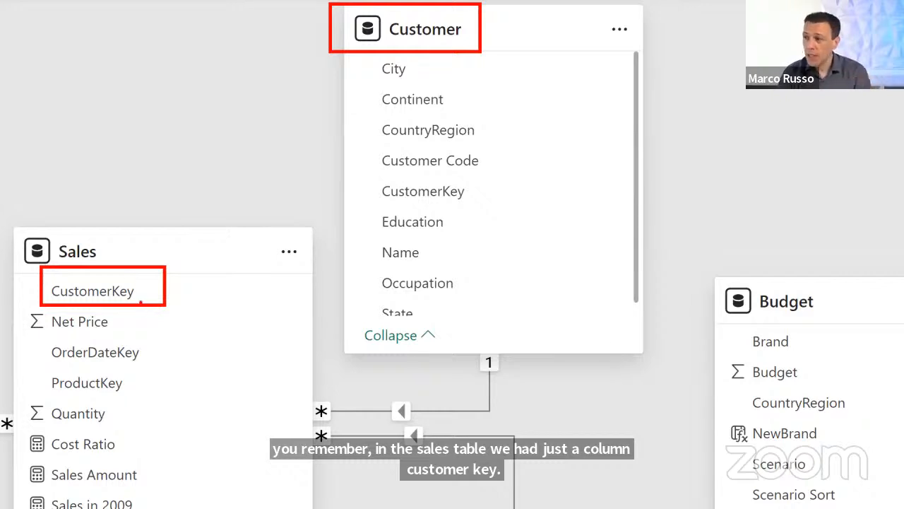
left_click_drag(354, 233, 432, 267)
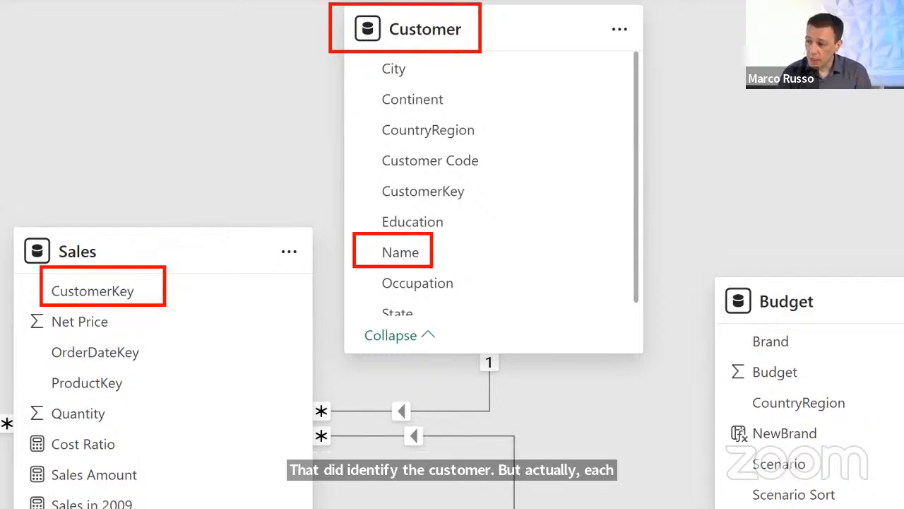
left_click_drag(359, 270, 496, 293)
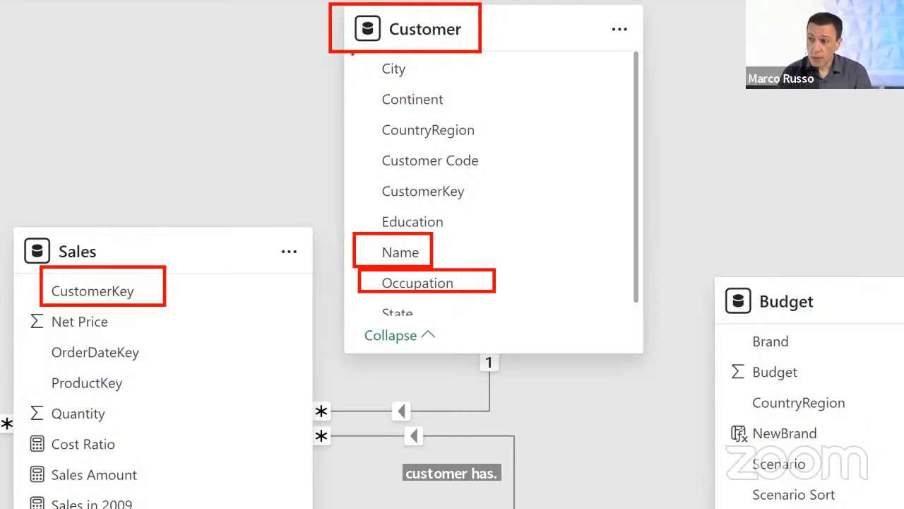
left_click_drag(364, 61, 424, 88)
left_click_drag(367, 116, 491, 148)
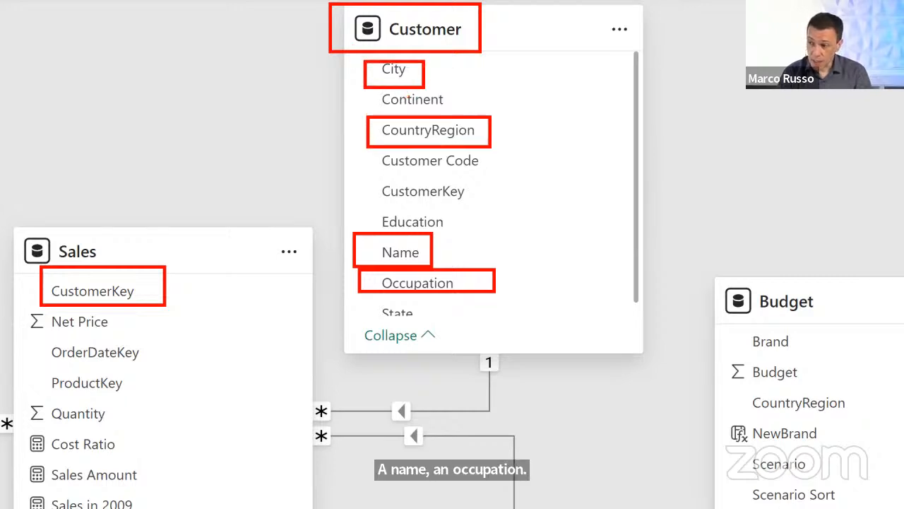
left_click_drag(363, 89, 473, 120)
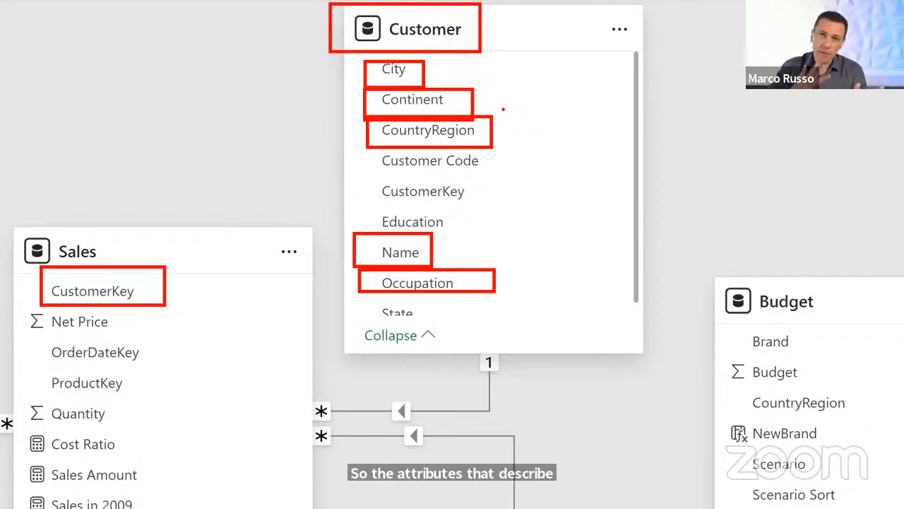
key("Escape")
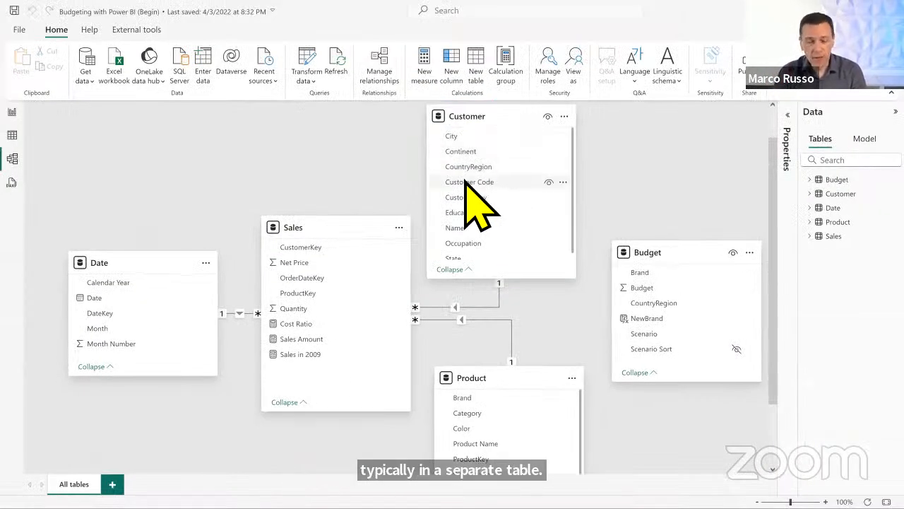
Step: Examine the Customer table in the diagram, marking its title, the one side of its relationship, CustomerKey and CountryRegion
key("ctrl+1")
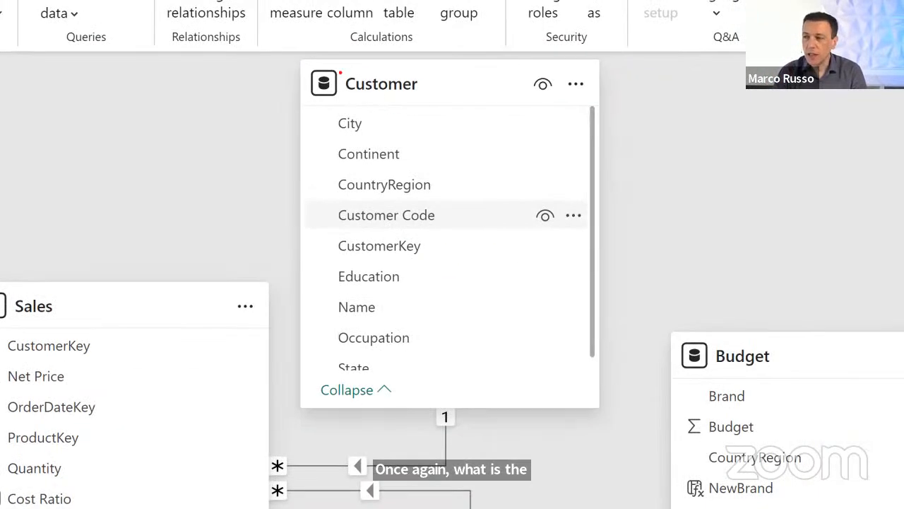
mouse_move(297, 51)
left_mouse_down()
mouse_move(384, 92)
mouse_move(433, 101)
left_mouse_up()
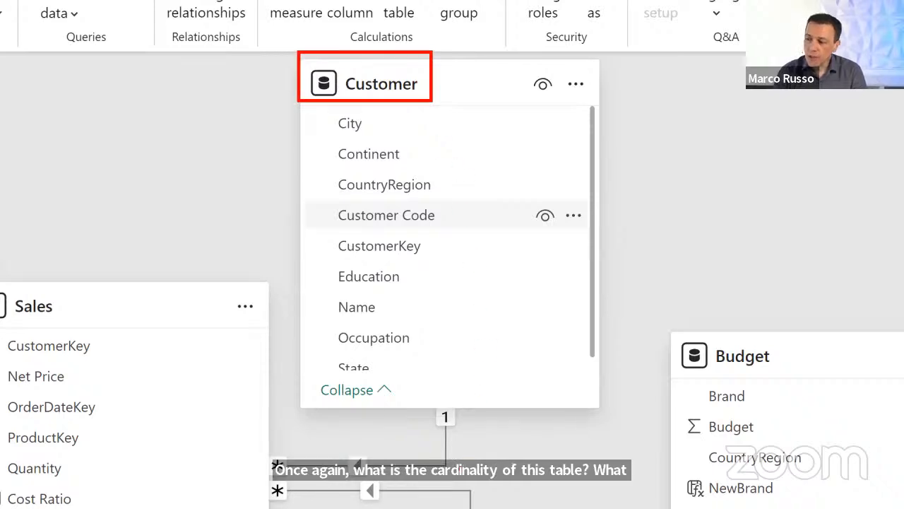
left_click_drag(414, 400, 474, 432)
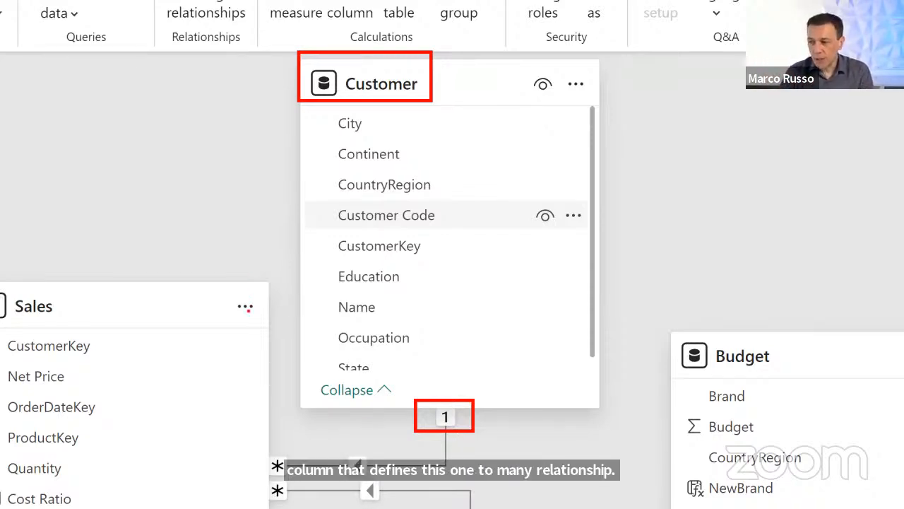
mouse_move(313, 222)
left_mouse_down()
mouse_move(355, 258)
mouse_move(440, 267)
left_mouse_up()
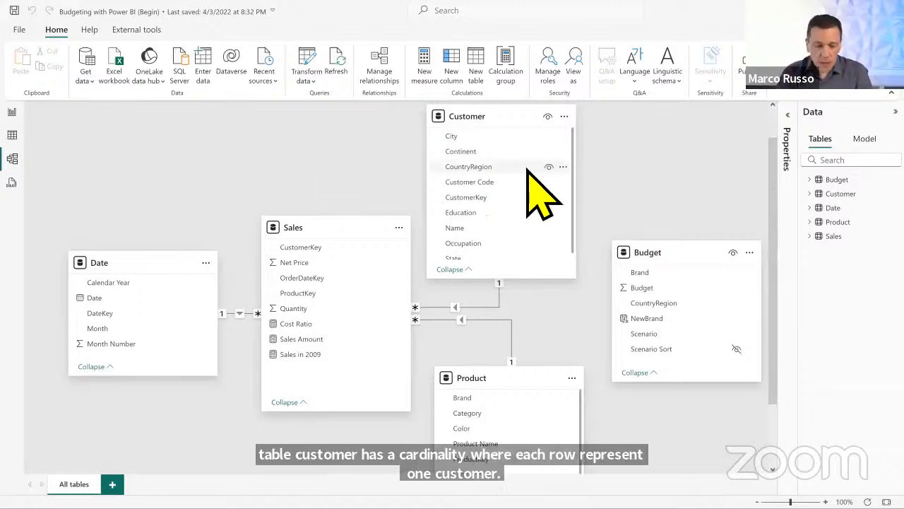
key("ctrl+1")
left_click(429, 157)
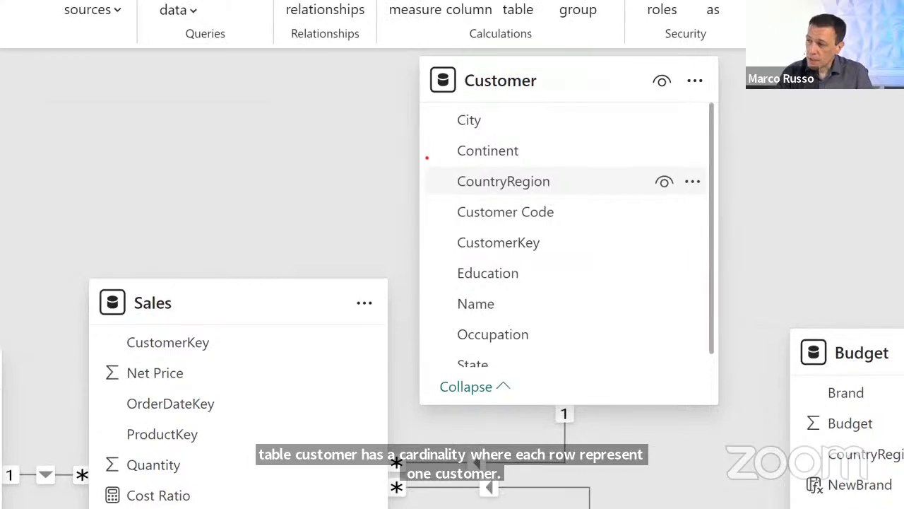
left_click_drag(428, 164, 577, 198)
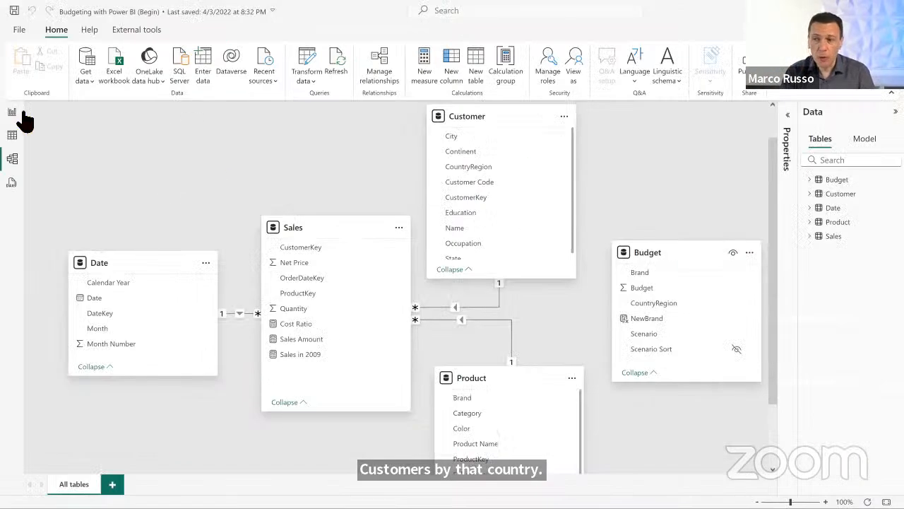
Step: Switch to the report view and narrow the brand matrix on Page 1 to hide its Budget column
left_click(16, 113)
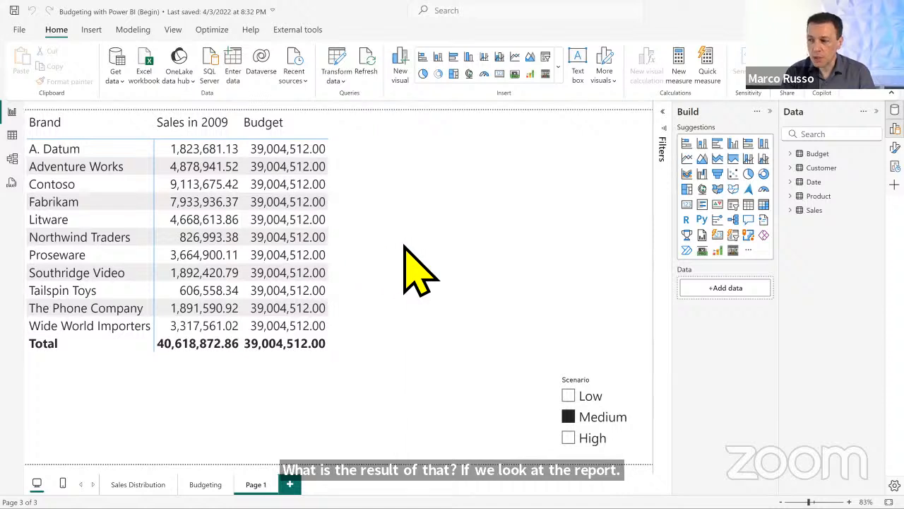
left_click(394, 281)
left_click_drag(411, 272, 249, 287)
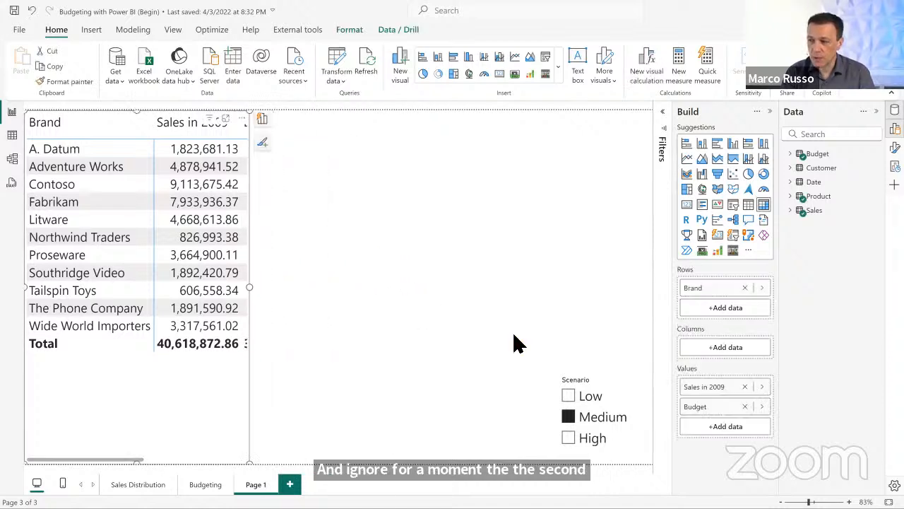
left_click(365, 365)
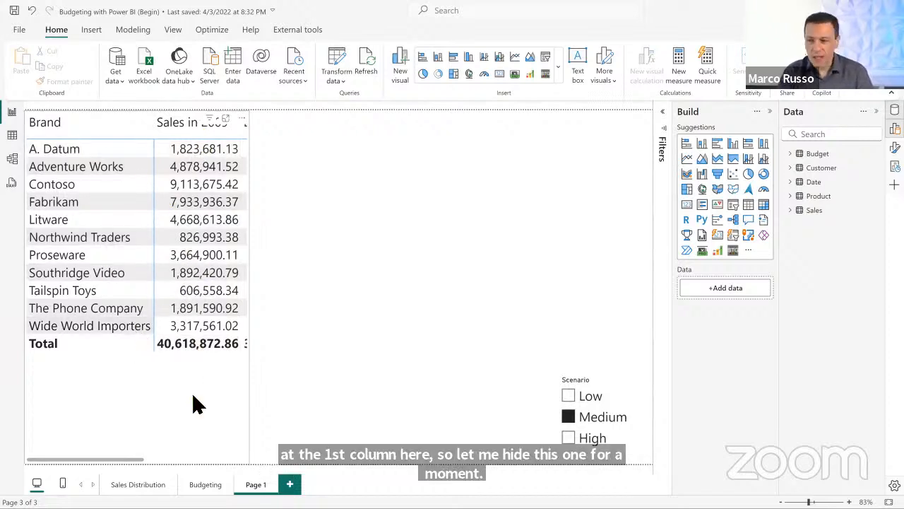
left_click(169, 409)
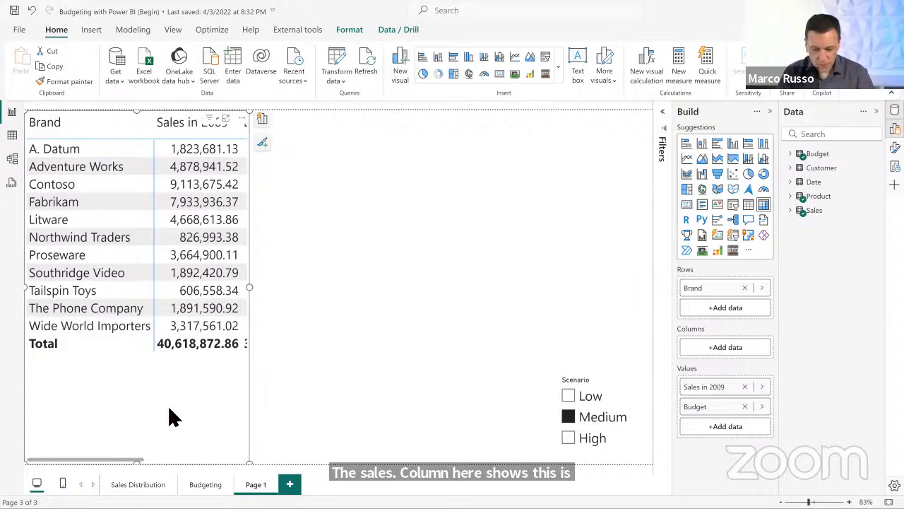
Step: Duplicate Page 1, replace Brand with the Customer table's CountryRegion in the copy's matrix rows, and narrow the matrix to hide Budget
right_click(250, 483)
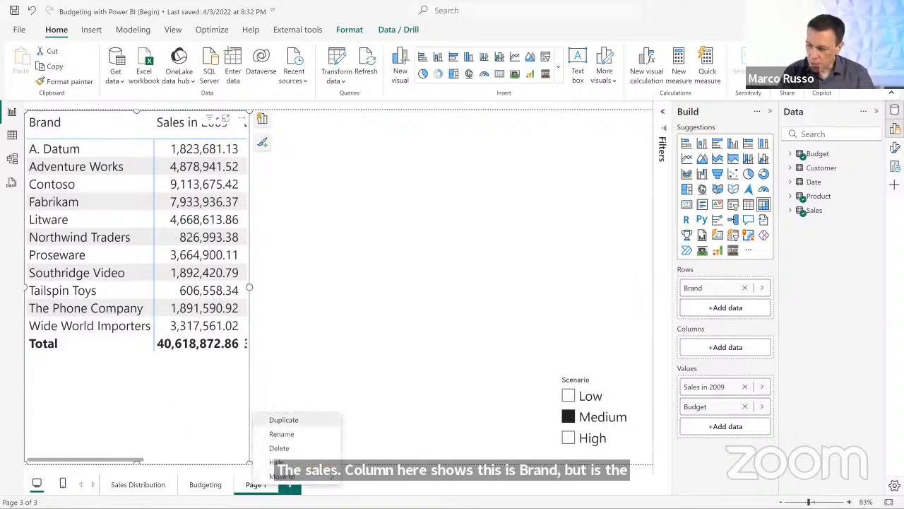
left_click(284, 420)
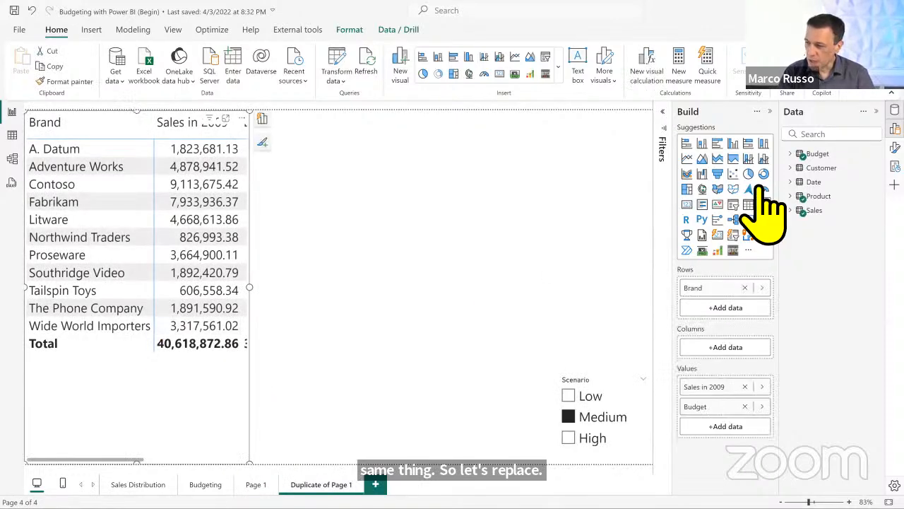
left_click(806, 168)
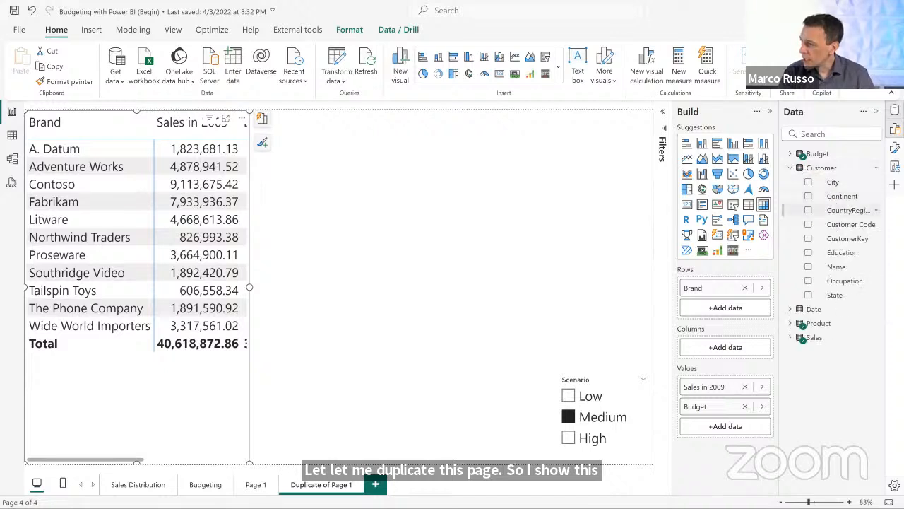
left_click_drag(847, 210, 710, 314)
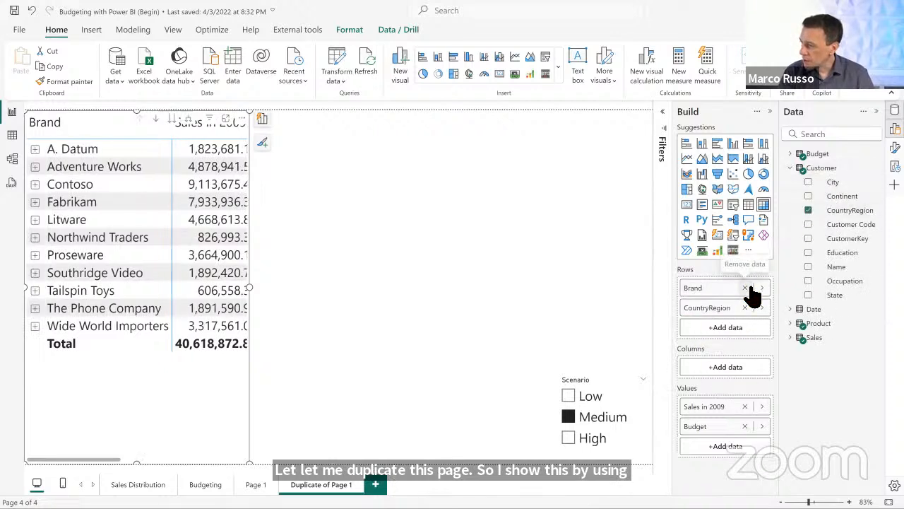
left_click(746, 287)
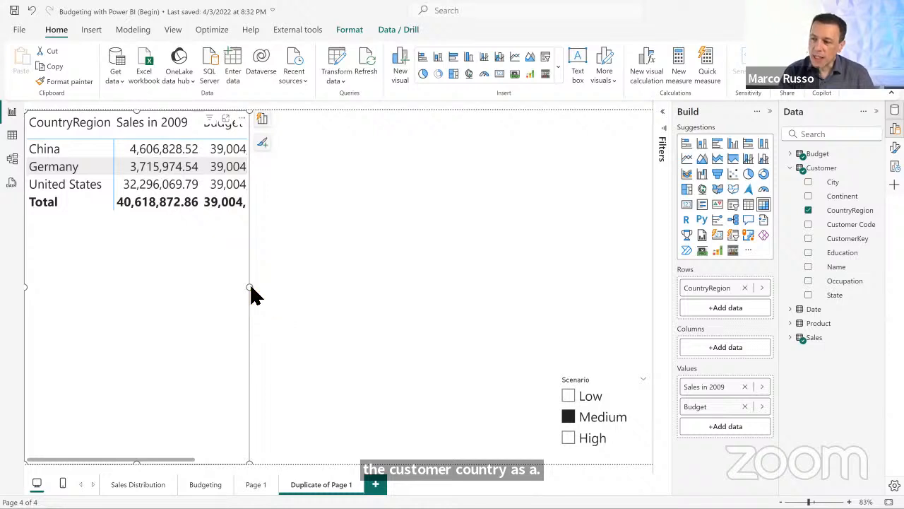
left_click_drag(251, 287, 209, 288)
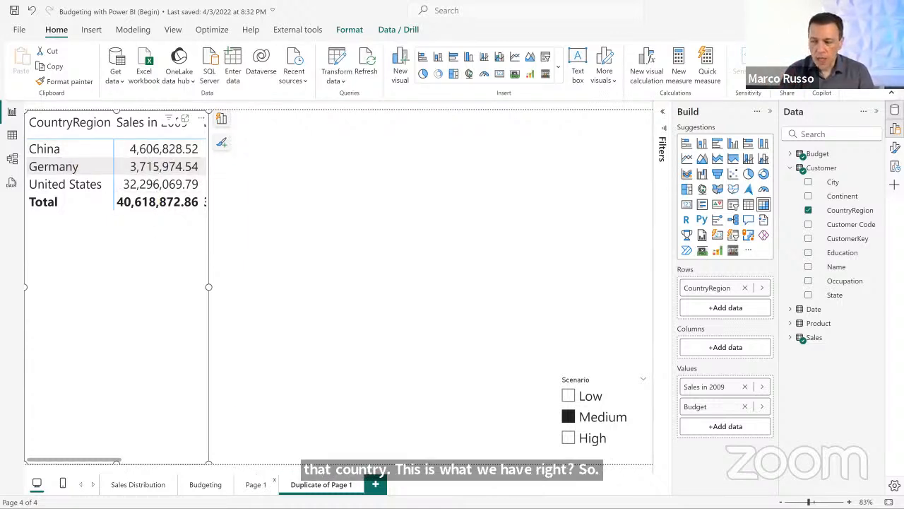
Step: Return to Page 1, switch to the model view and mark Product's Brand and ProductKey columns and both ends of its relationship with Sales
left_click(255, 484)
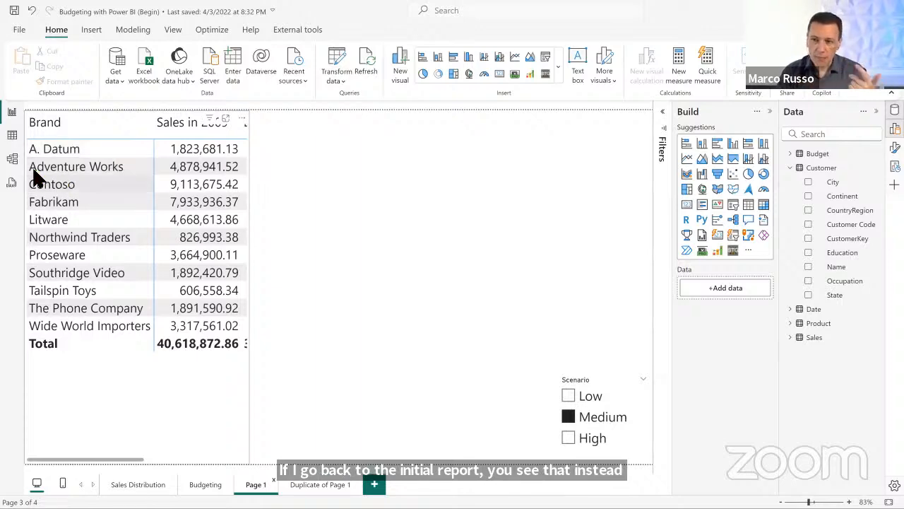
left_click(12, 158)
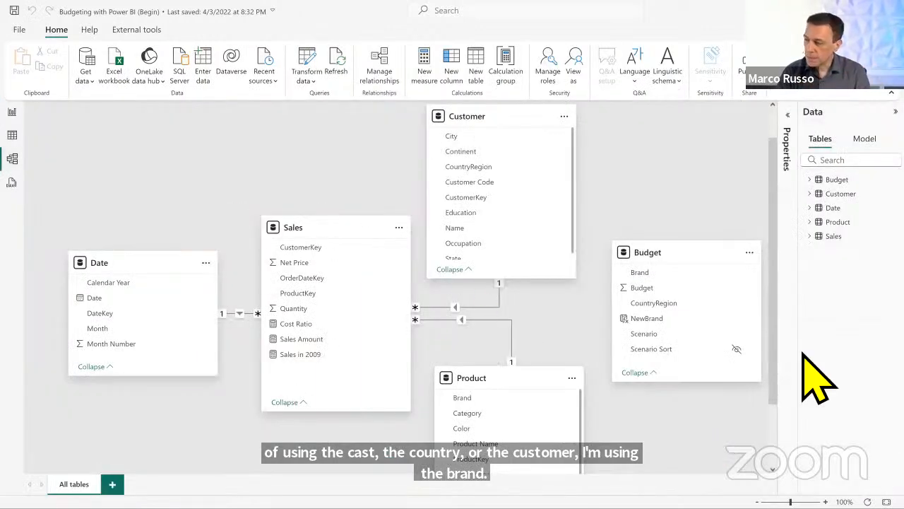
left_click_drag(773, 384, 775, 443)
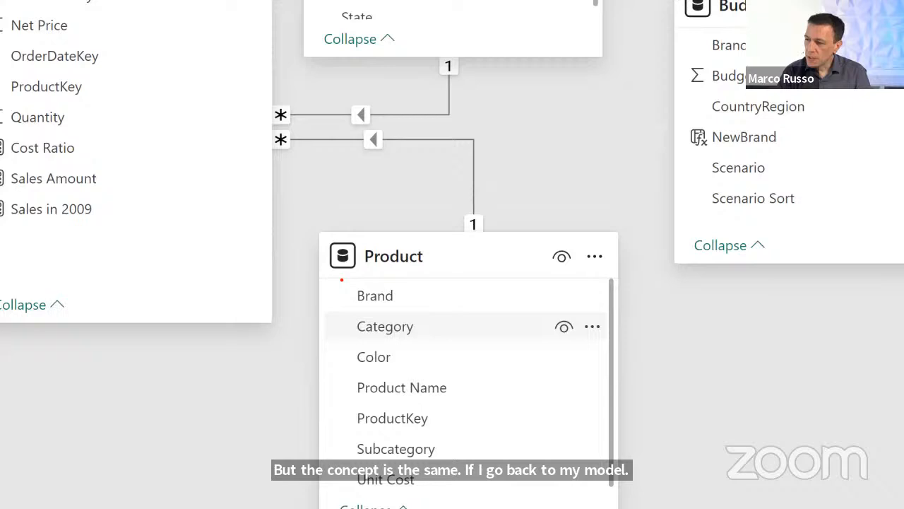
left_click_drag(333, 280, 423, 311)
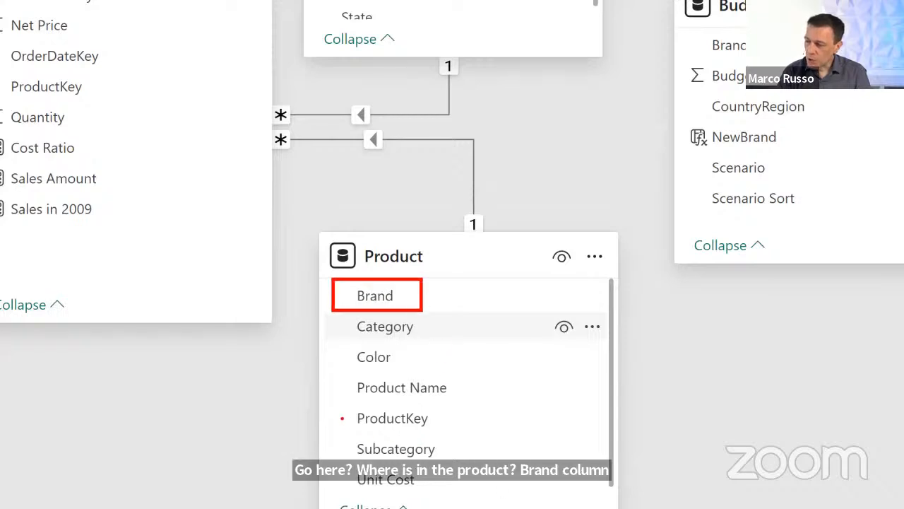
left_click_drag(342, 405, 432, 433)
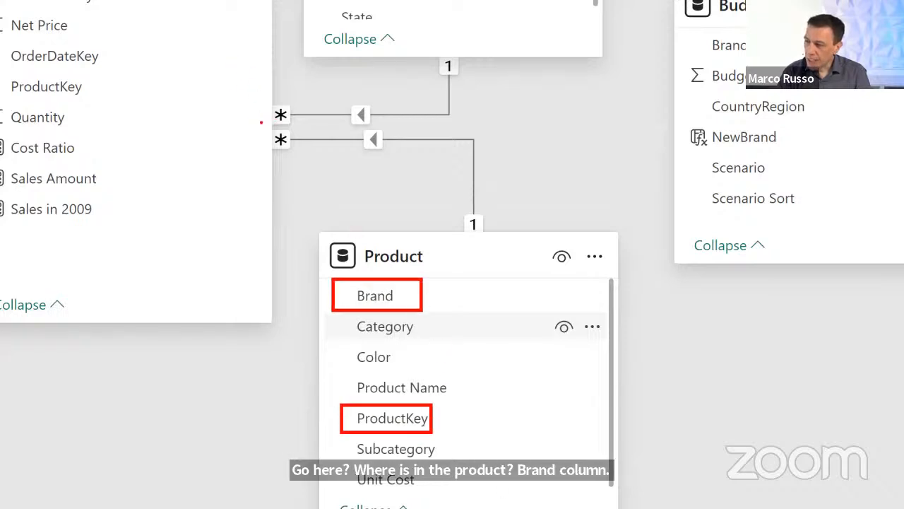
left_click_drag(261, 121, 310, 155)
left_click_drag(460, 205, 488, 238)
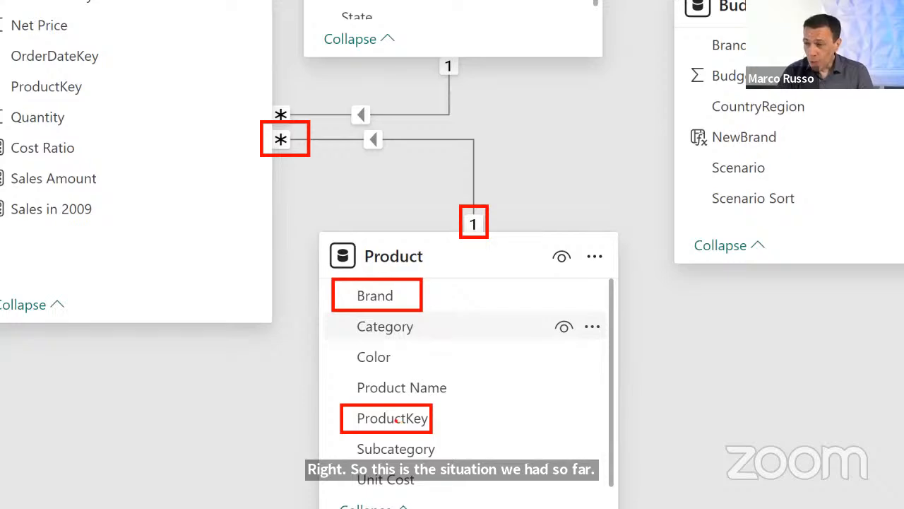
left_click_drag(337, 417, 429, 423)
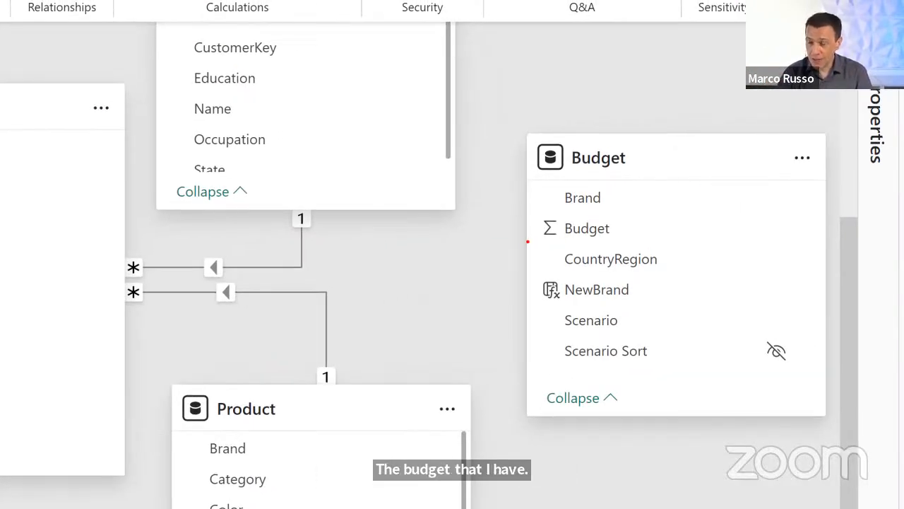
Step: Mark the CountryRegion, Brand and Budget columns in the Budget table of the diagram, and clear the marks
left_click_drag(539, 240, 673, 281)
left_click_drag(549, 183, 614, 211)
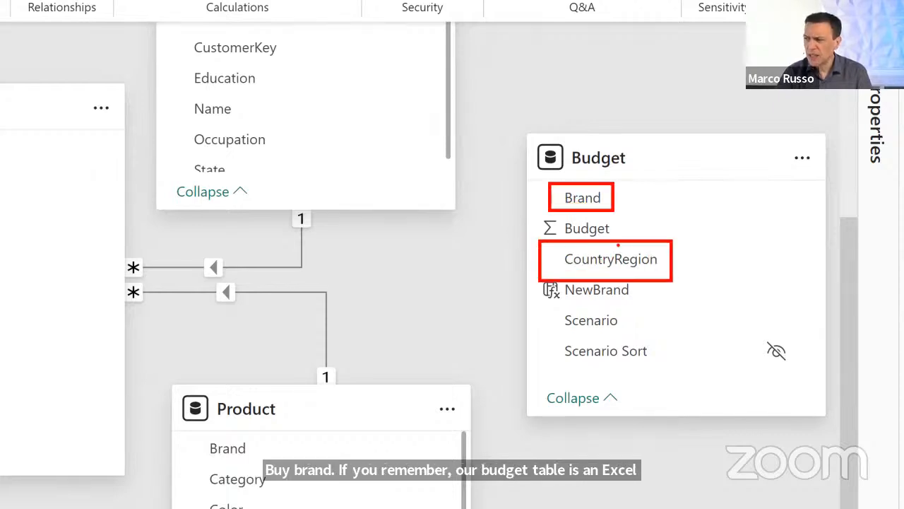
left_click_drag(549, 210, 641, 237)
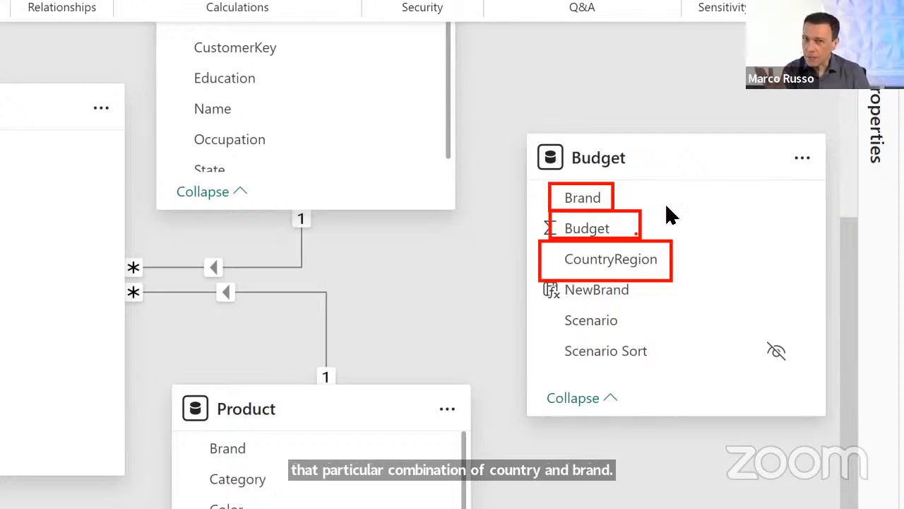
key("Escape")
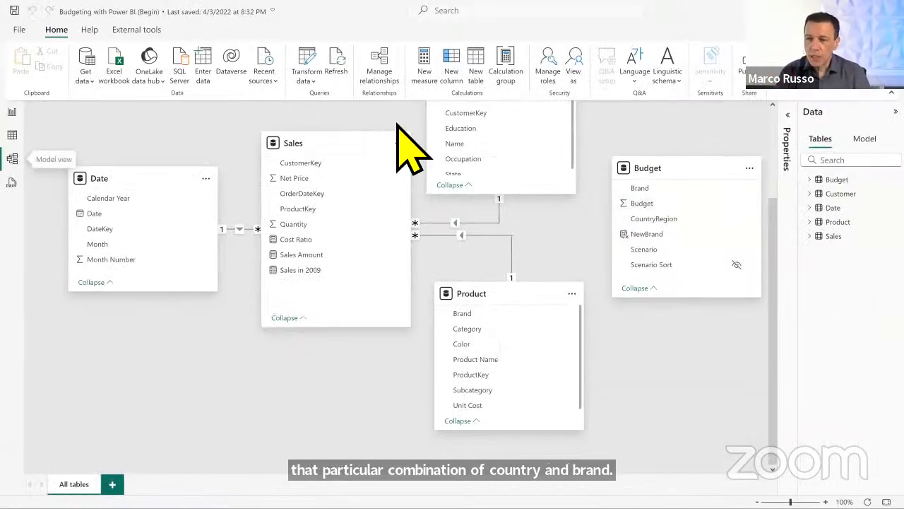
Step: Return to the report view and widen the brand matrix on Page 1 to reveal the full Budget column
left_click(12, 111)
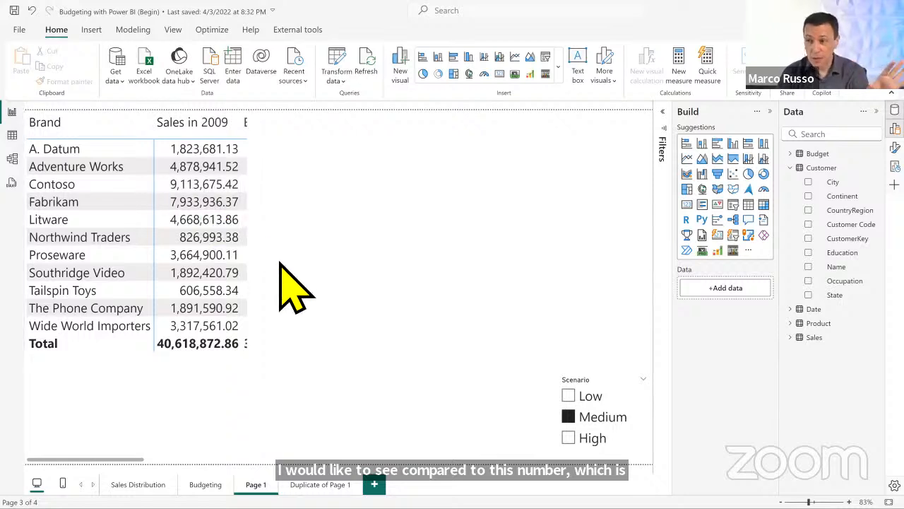
left_click(257, 289)
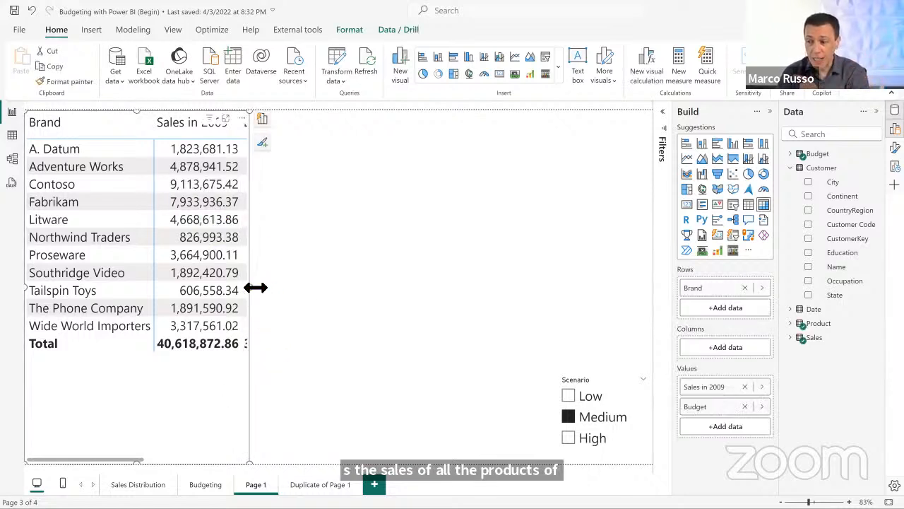
left_click_drag(257, 290, 345, 283)
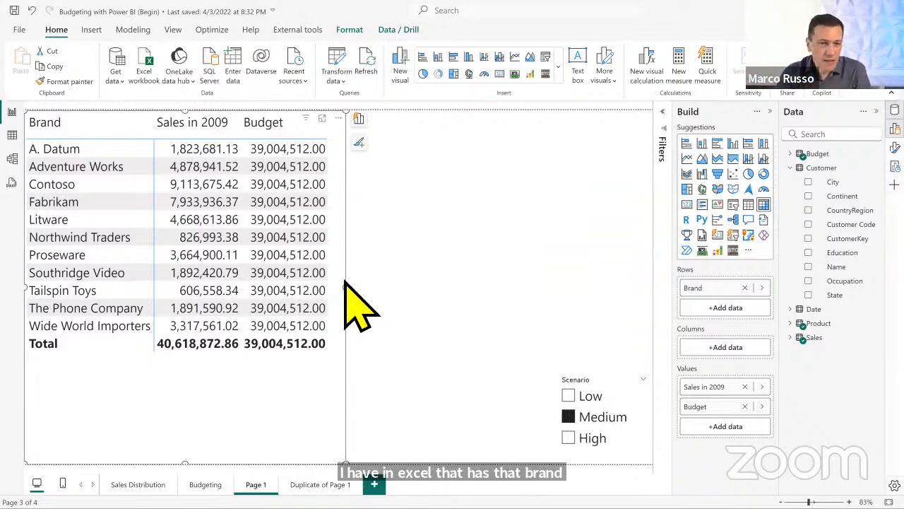
Step: Switch to Budget.xlsx in Excel and filter the Brand column to show only Contoso
key("alt+Tab")
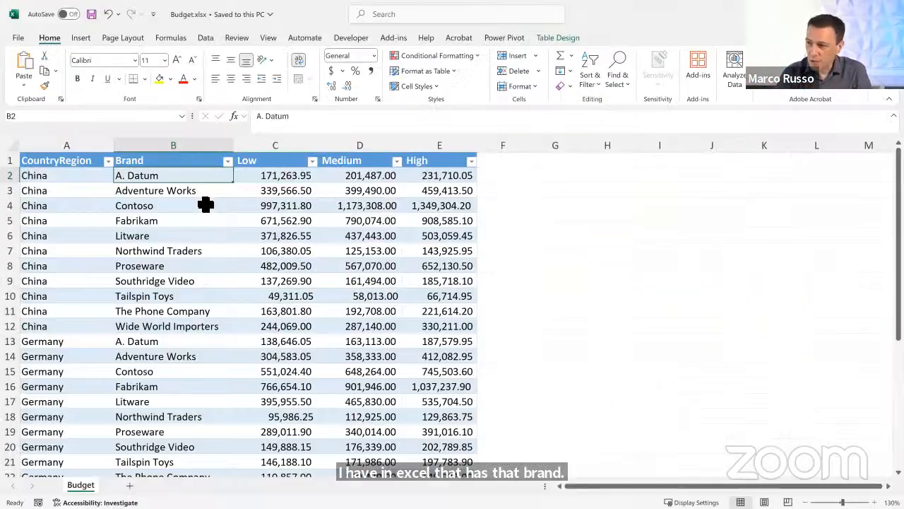
left_click(227, 162)
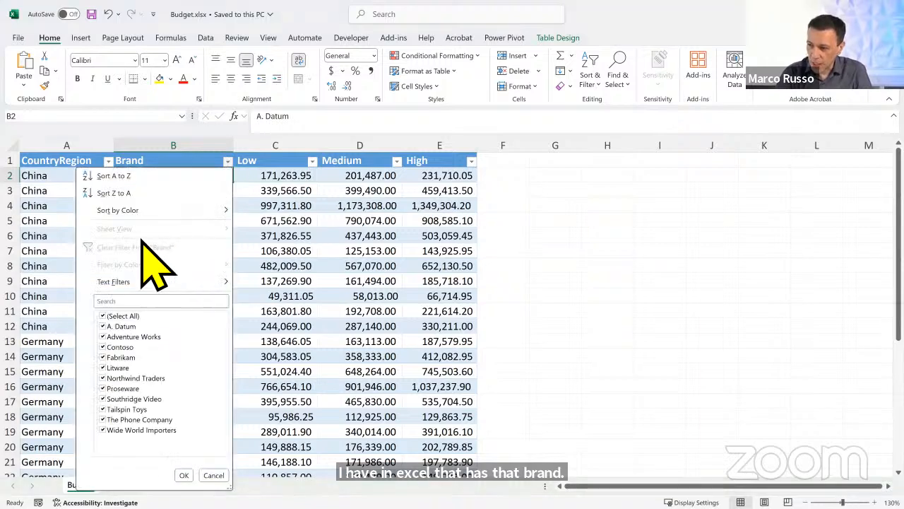
left_click(105, 347)
left_click(184, 475)
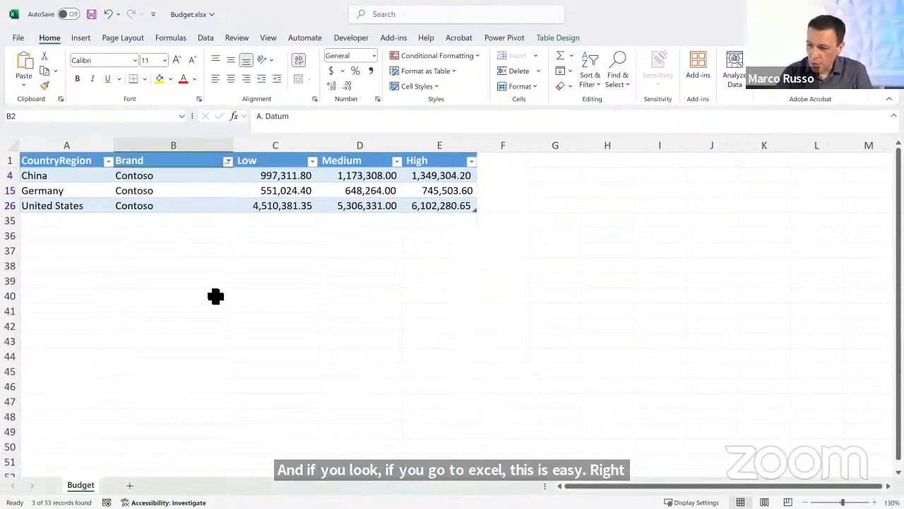
Step: Examine the Medium budget values for Contoso across China, Germany and United States, and select the matching Brand cells
left_click(369, 209)
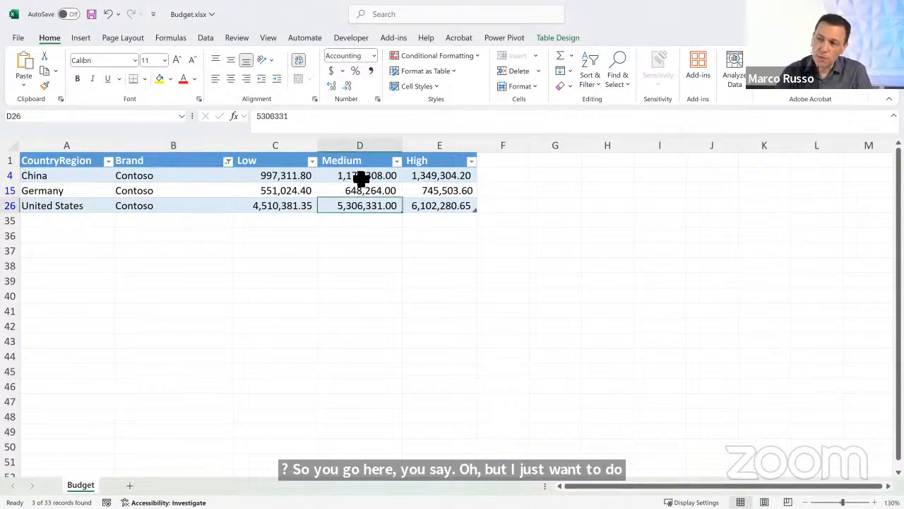
left_click_drag(360, 180, 362, 205)
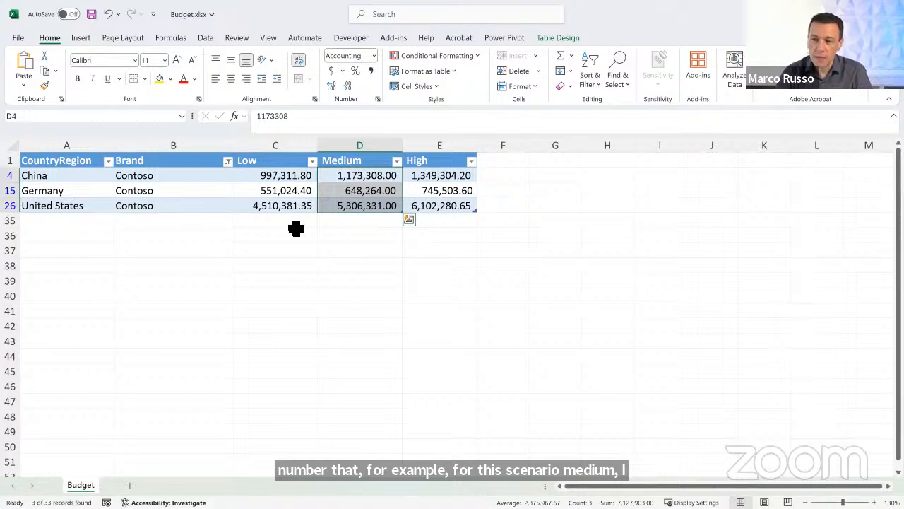
left_click_drag(166, 181, 137, 206)
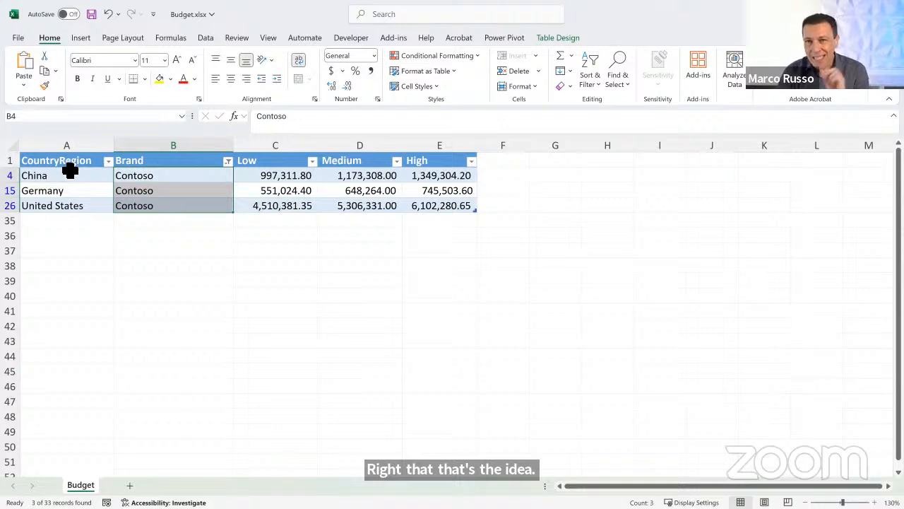
Step: Switch from Excel back to Power BI and view the Customer, Sales, Product and Budget tables in the model diagram
key("alt+space")
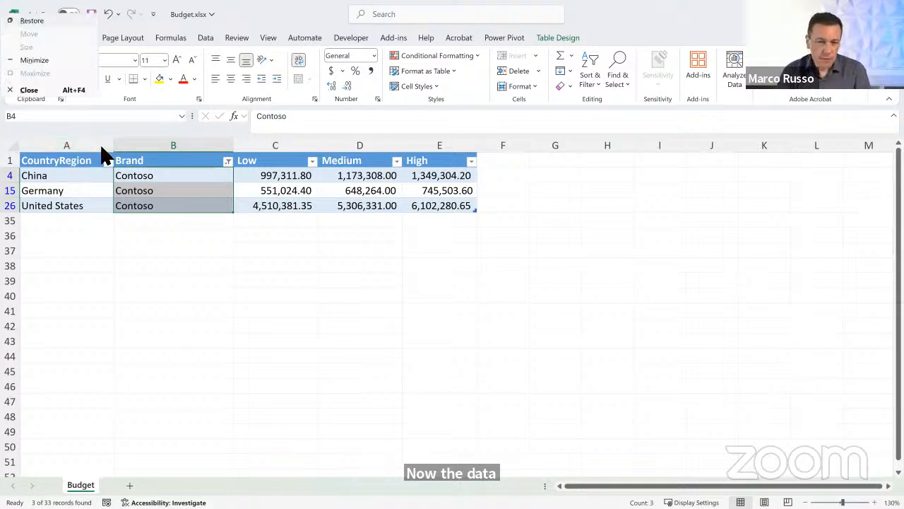
left_click(274, 267, "alt")
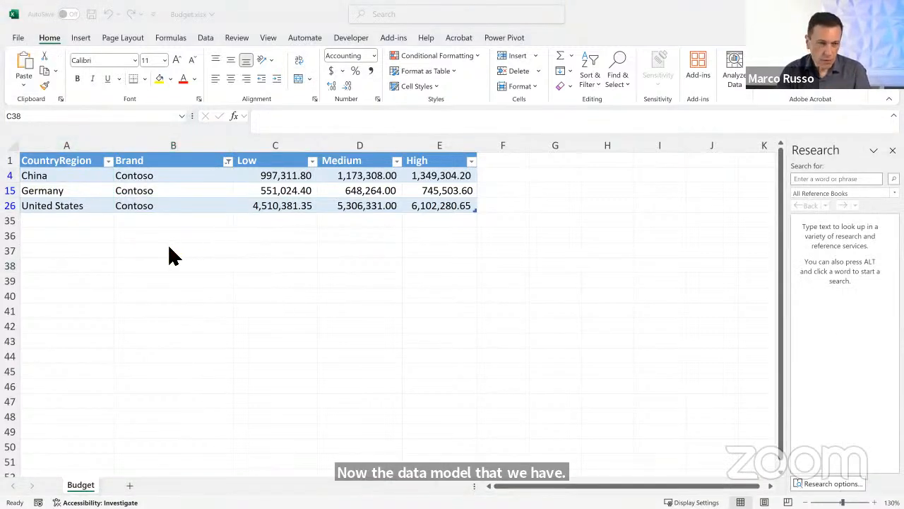
key("alt+Tab")
left_click(12, 158)
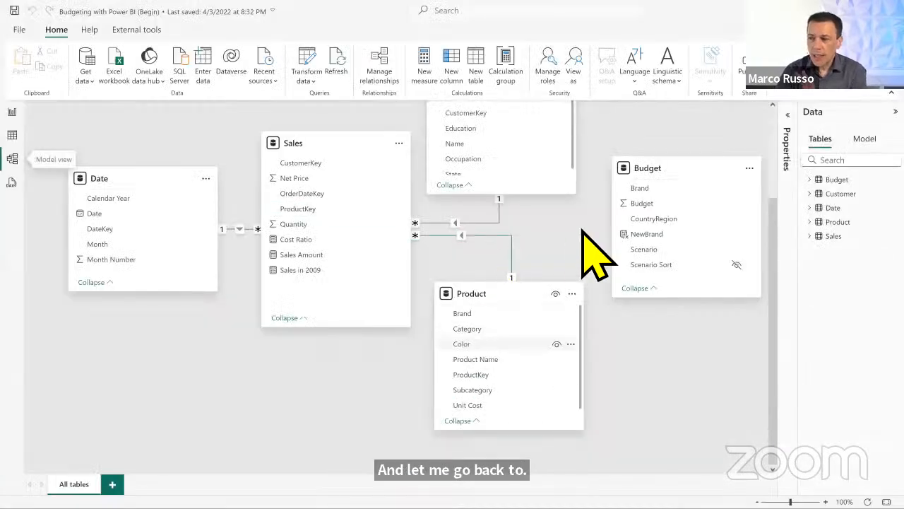
scroll(584, 230, "up", 3)
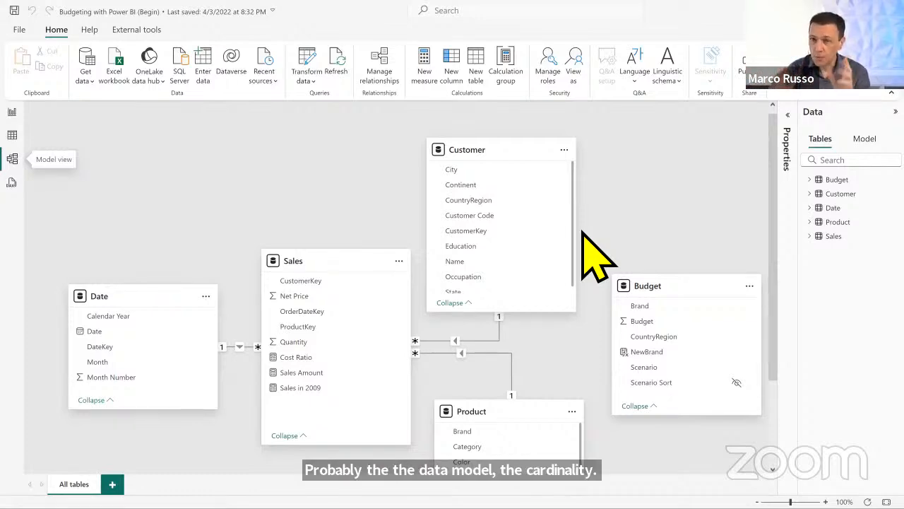
Step: Return to the report view, examine the brand matrix's Values fields, and select the Budget column in the Budget table
left_click(12, 111)
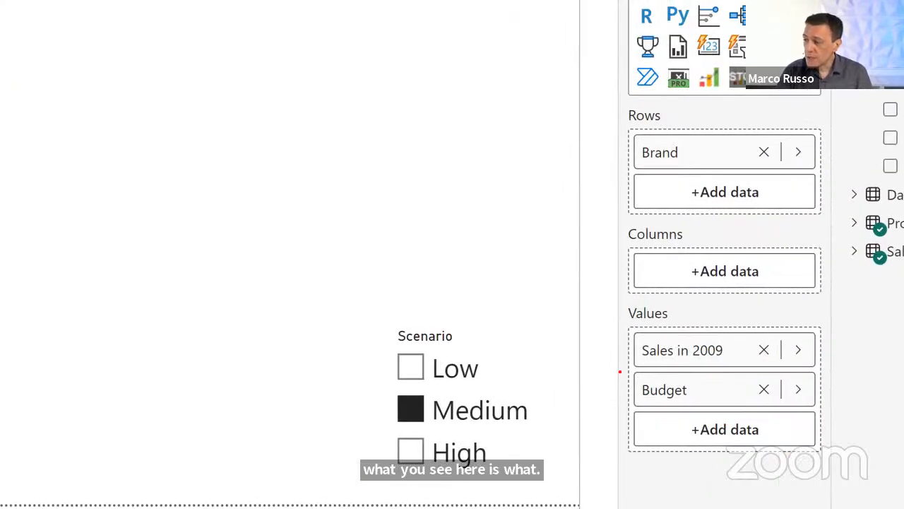
mouse_move(614, 365)
left_mouse_down()
mouse_move(788, 400)
mouse_move(818, 416)
left_mouse_up()
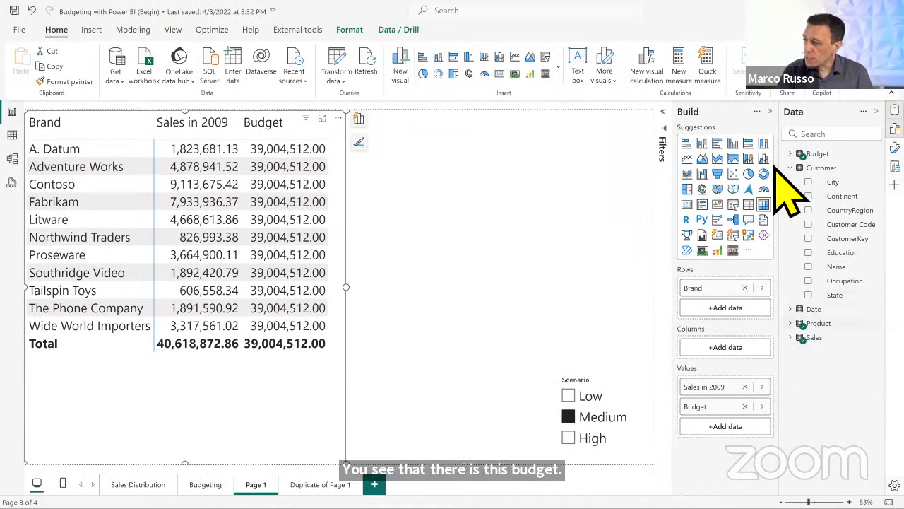
left_click(790, 153)
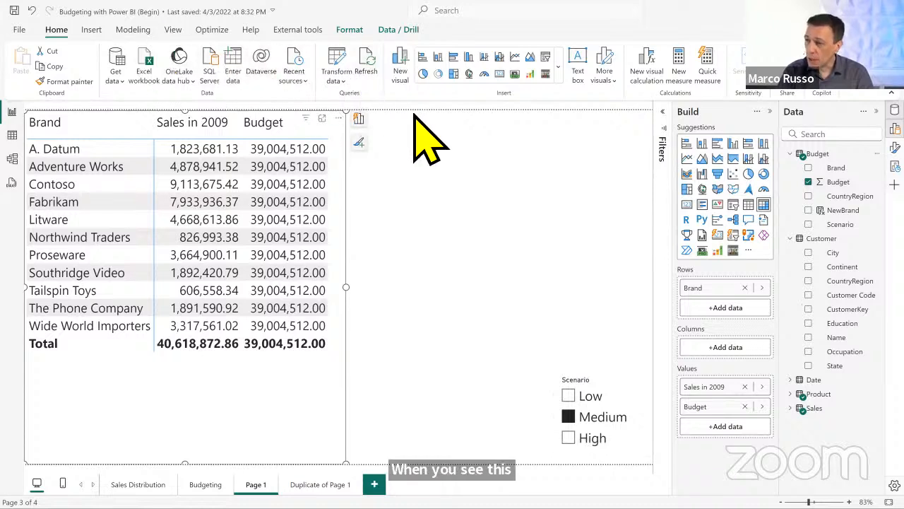
left_click(838, 181)
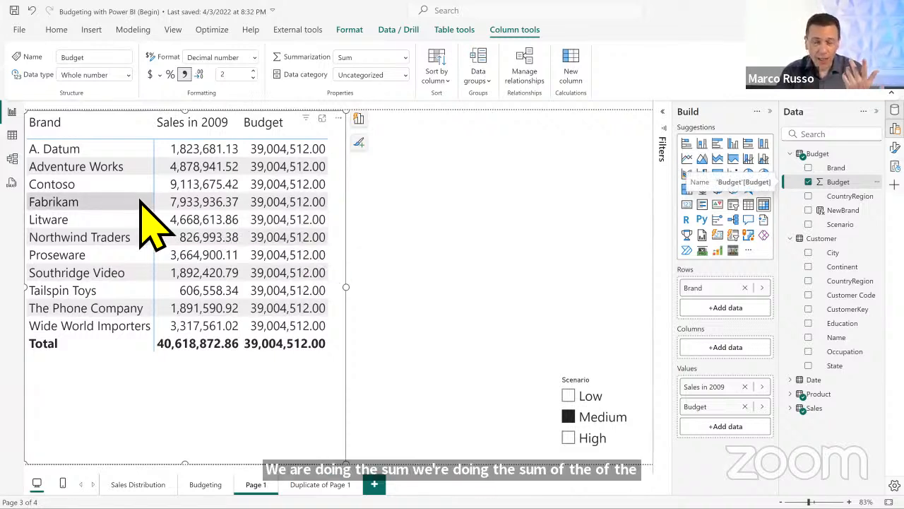
Step: Expand the Product table, mark its Brand column and the Brand field in the matrix rows, and clear the marks
left_click(813, 394)
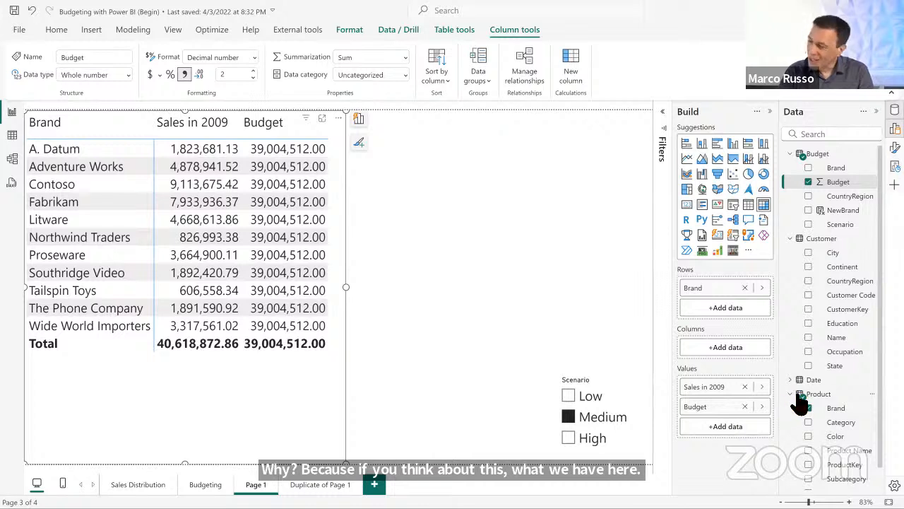
key("ctrl+2")
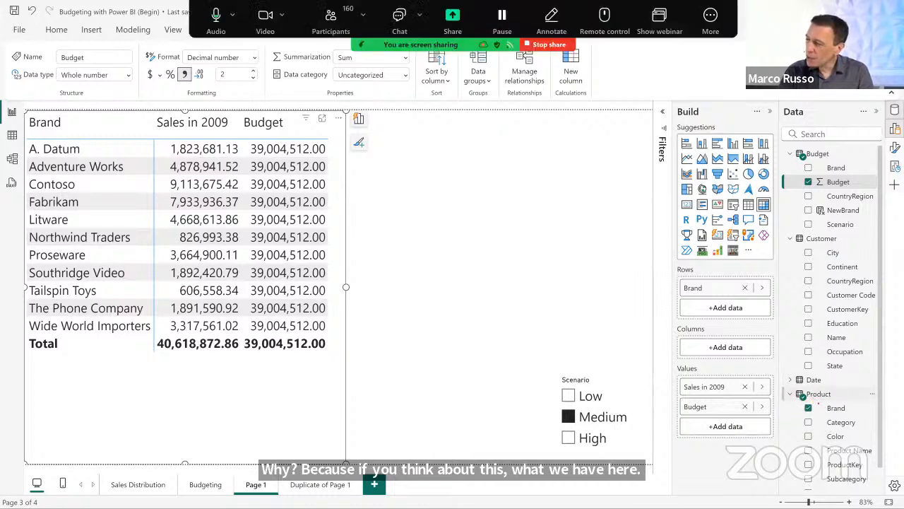
left_click_drag(785, 384, 868, 414)
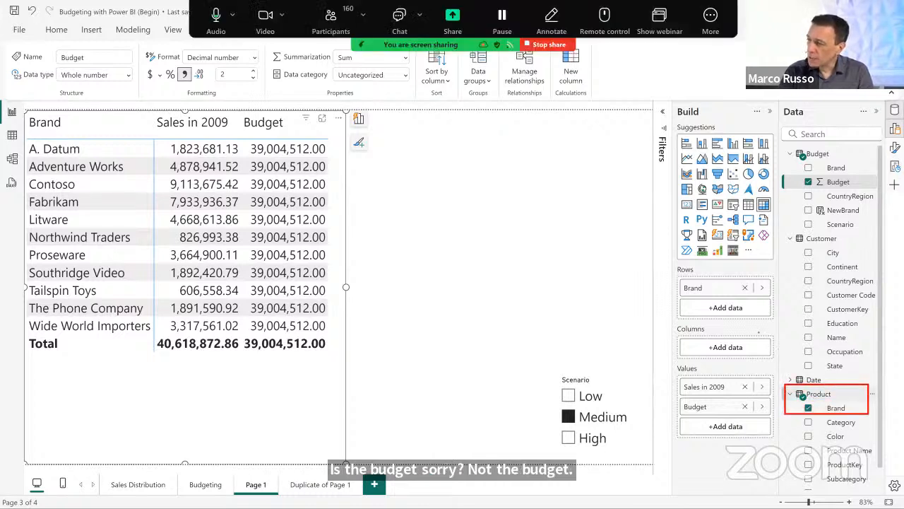
left_click_drag(679, 277, 773, 298)
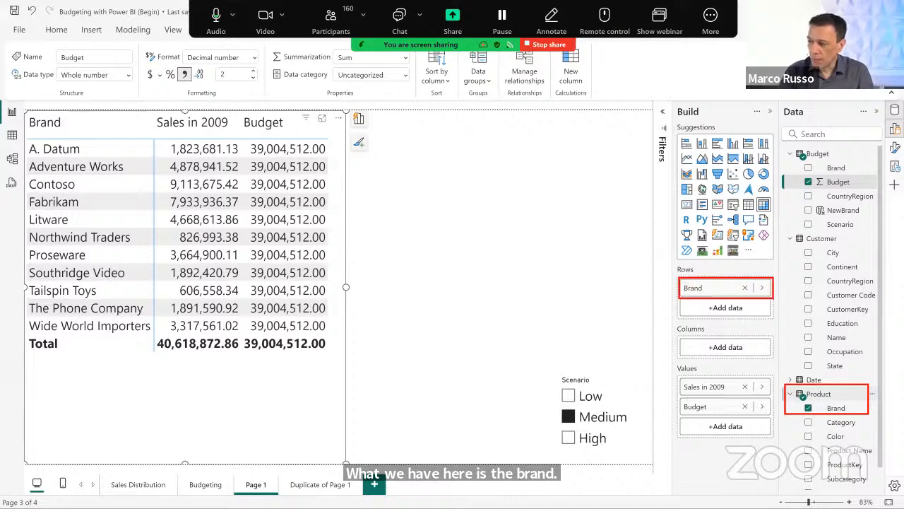
key("Escape")
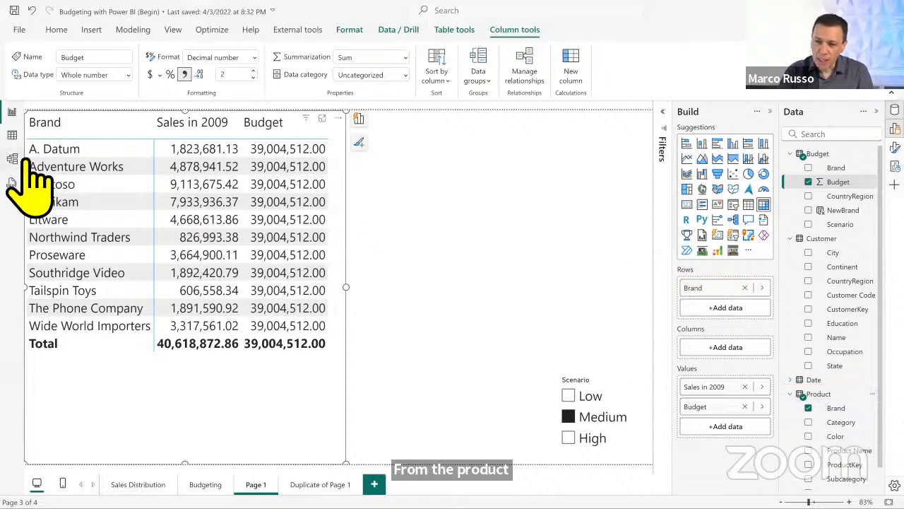
Step: Mark Brand in the Product table of the model diagram with an arrow towards Budget, clear the marks, and switch to the presentation slides
left_click(14, 159)
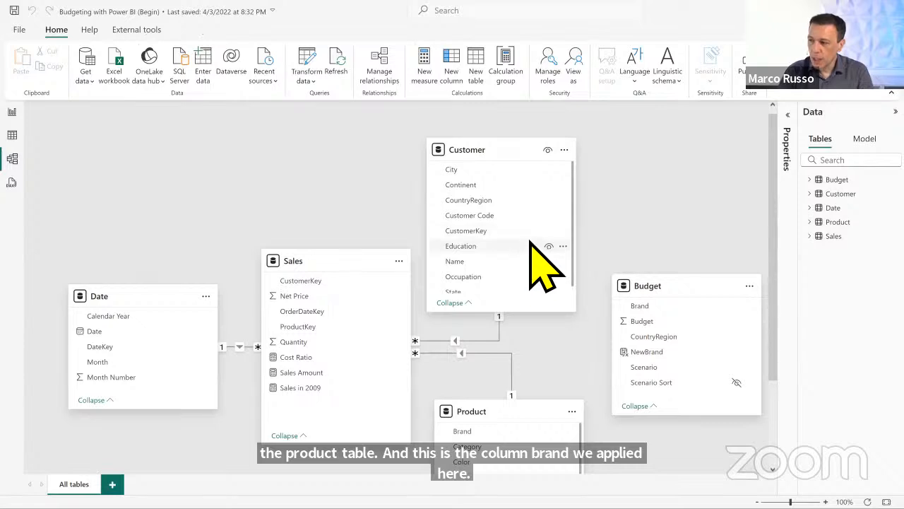
scroll(544, 299, "down", 1)
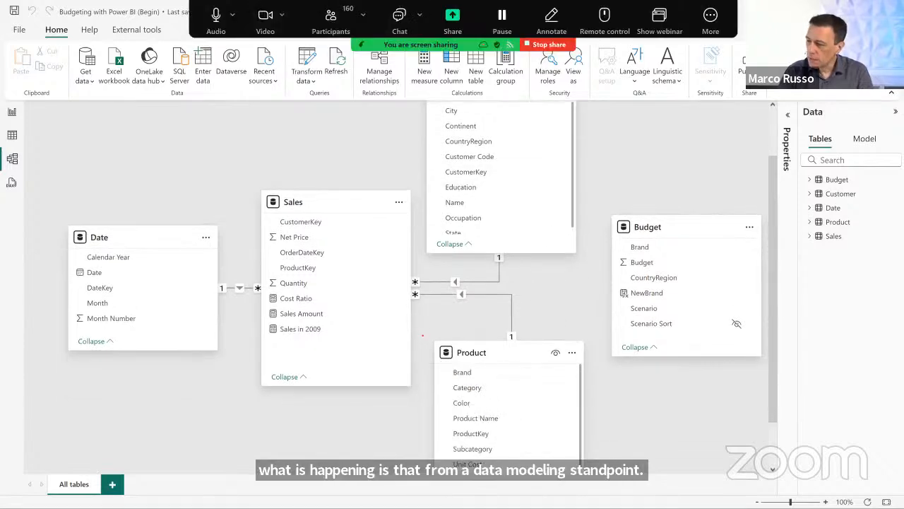
left_click_drag(423, 336, 508, 378)
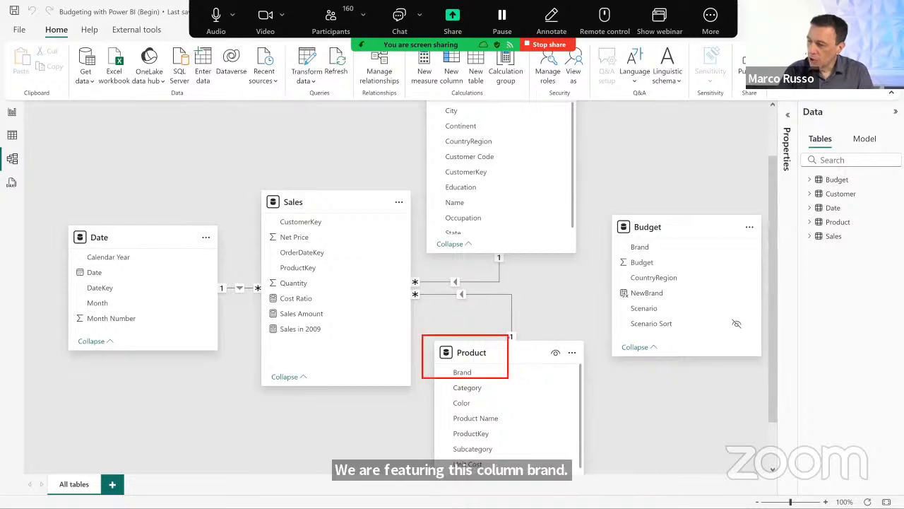
mouse_move(510, 337)
left_mouse_down()
mouse_move(582, 301)
mouse_move(592, 292)
mouse_move(581, 286)
mouse_move(582, 304)
left_mouse_up()
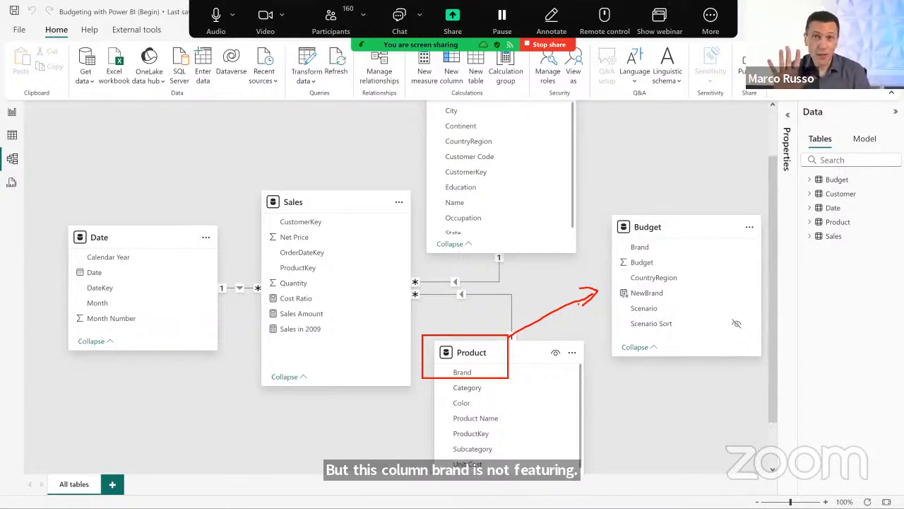
key("Escape")
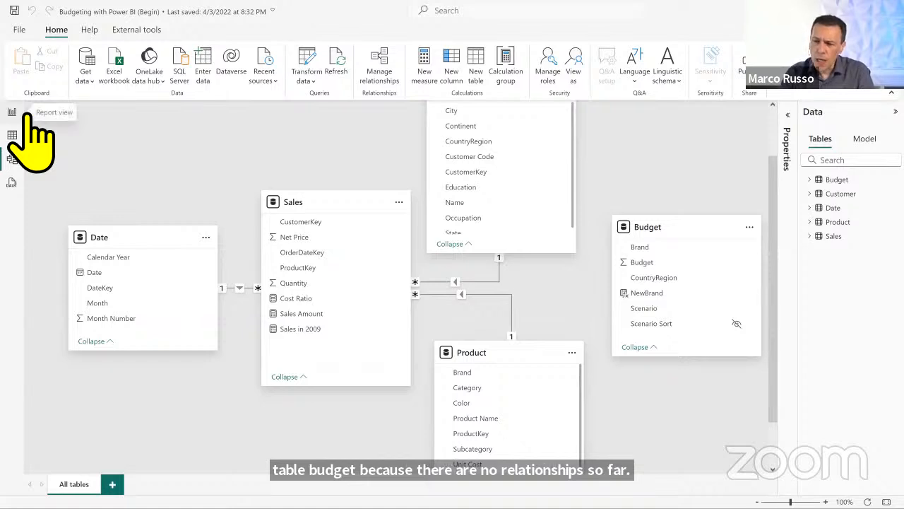
key("alt+Tab")
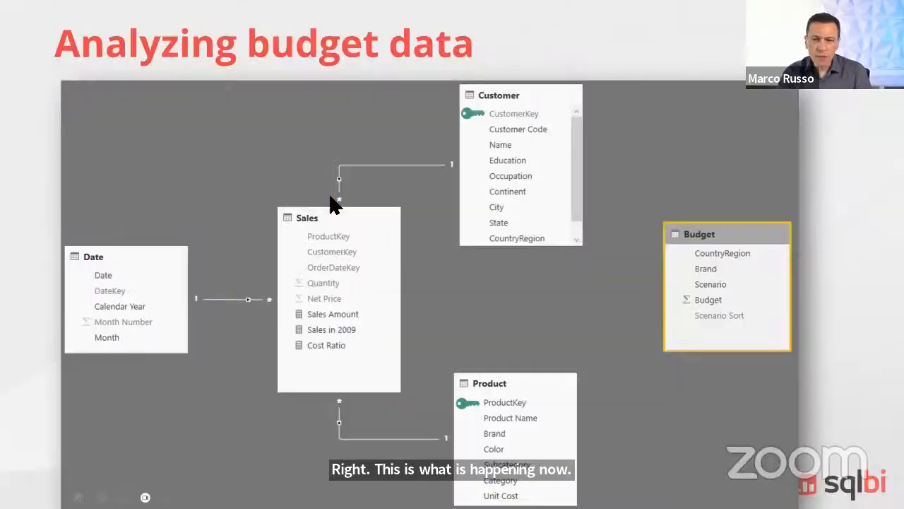
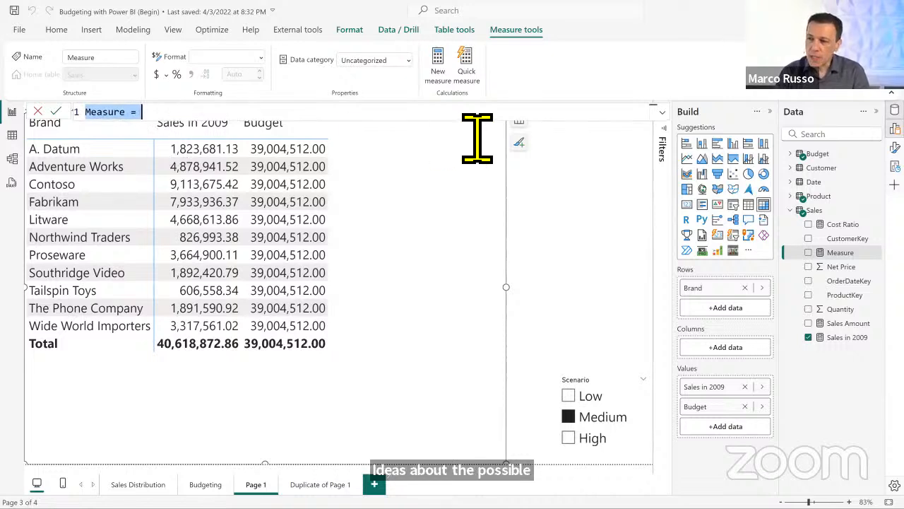
Step: Define the new measure in the Sales table as Budget Amount = SUM ( Budget[Budget] )
type("Budget")
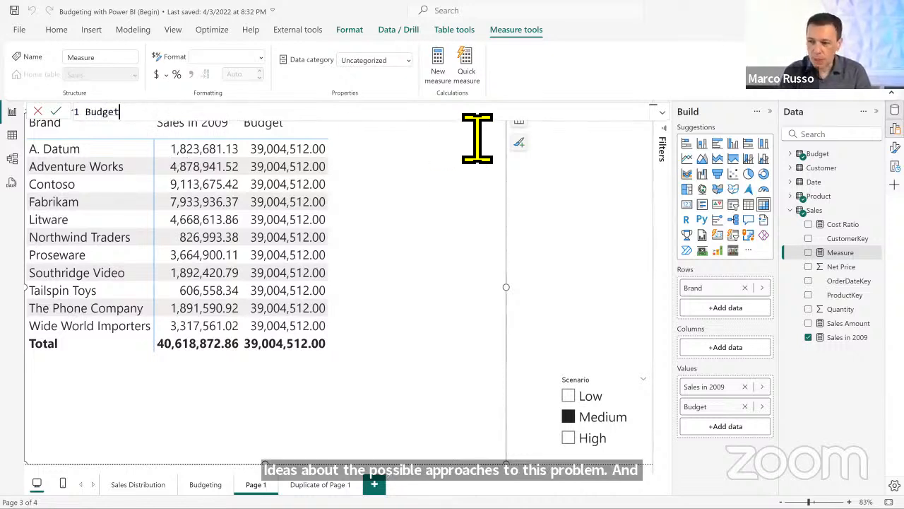
type(" Amount = SUM X")
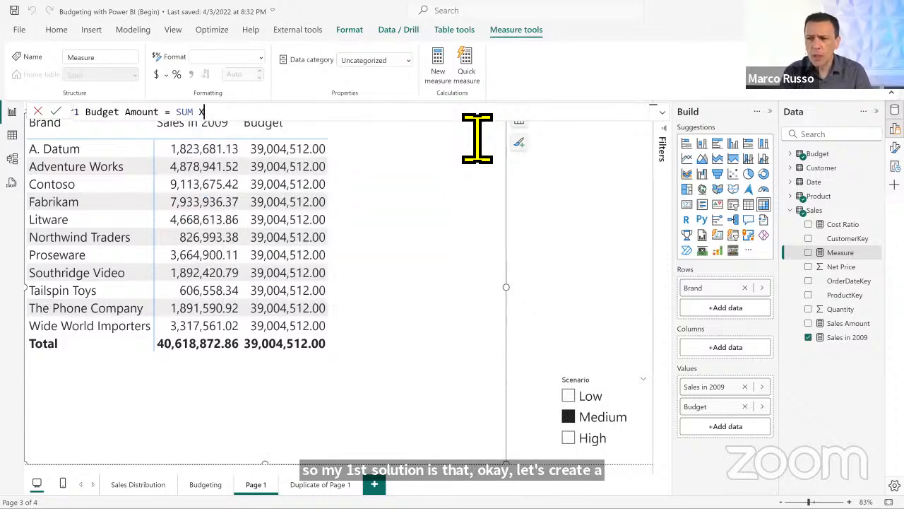
key("BackSpace")
type("(")
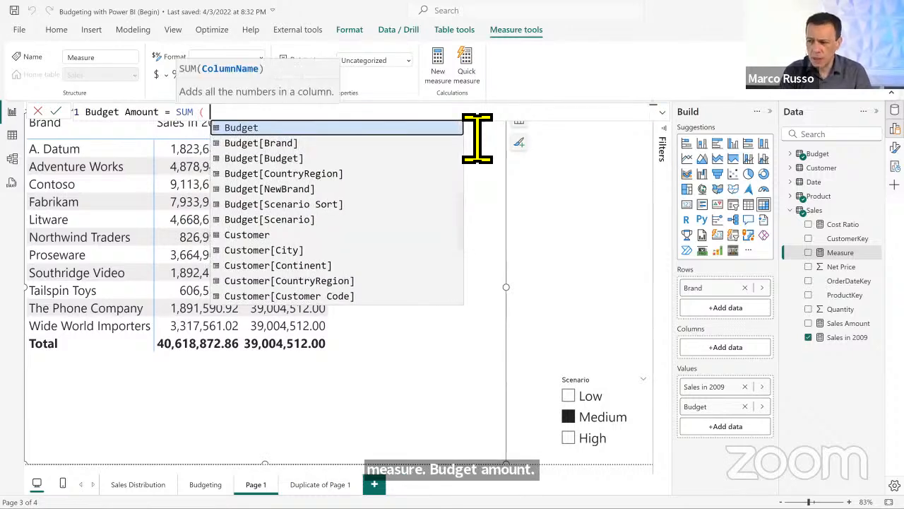
key("Tab")
type(")")
key("Return")
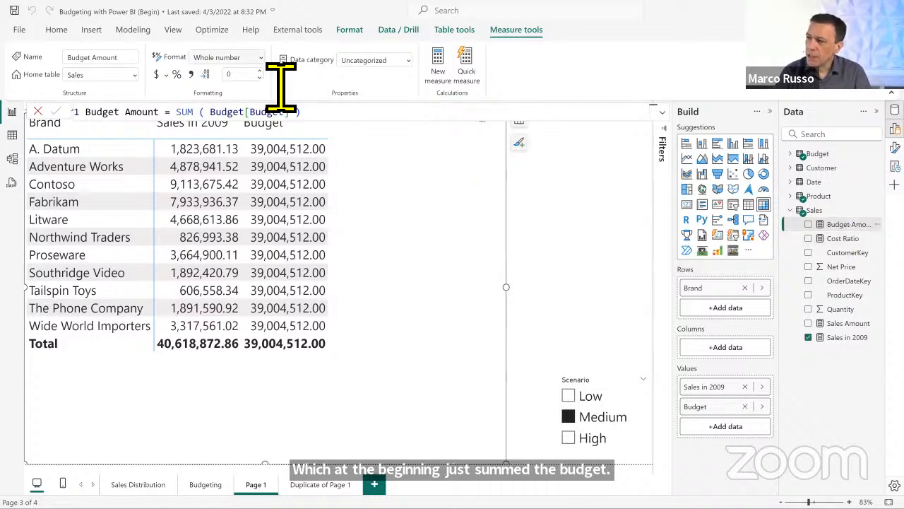
Step: Apply the thousands separator to the Budget Amount measure and add the measure to the brand matrix
left_click(260, 58)
left_click(240, 126)
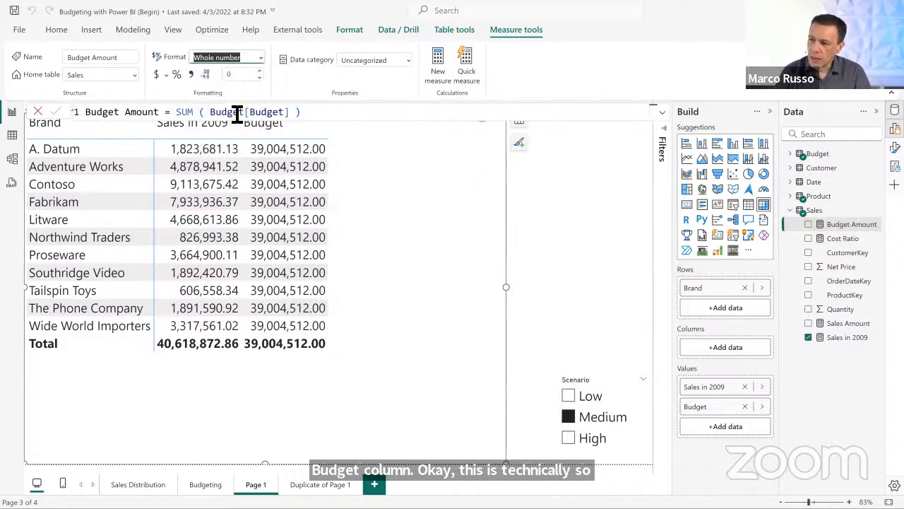
left_click(191, 75)
left_click_drag(848, 224, 289, 146)
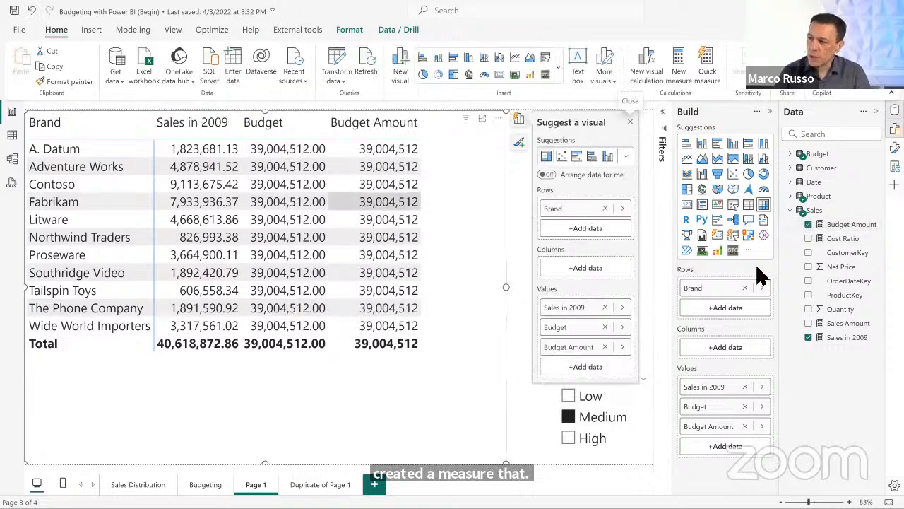
Step: Set the Budget Amount measure's format to 2 decimal places
left_click(844, 224)
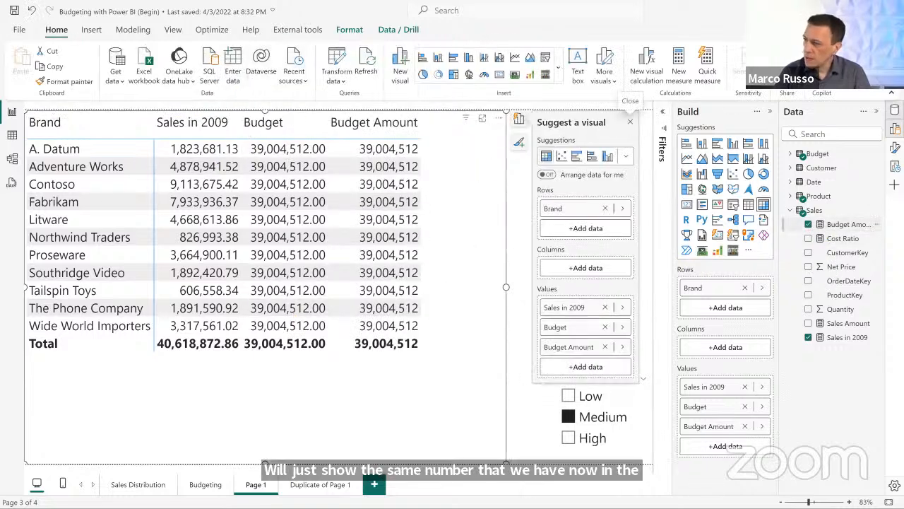
left_click(259, 71)
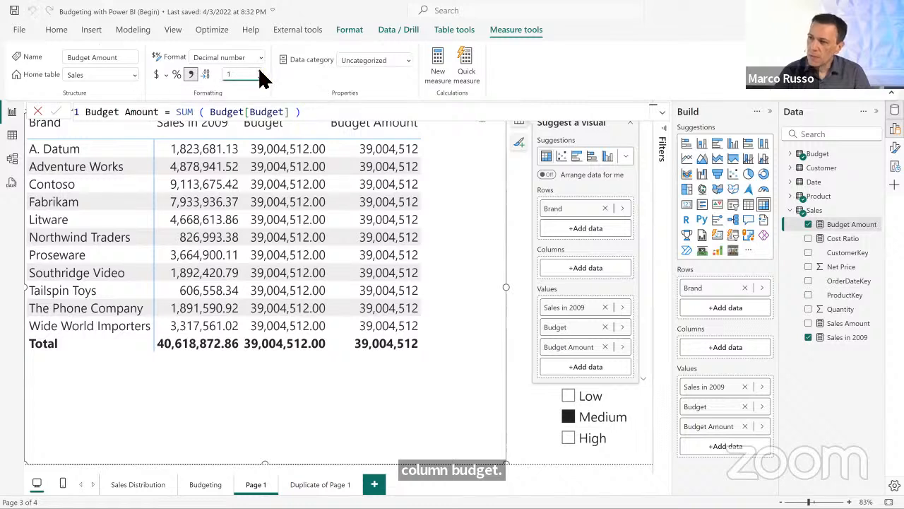
left_click(259, 71)
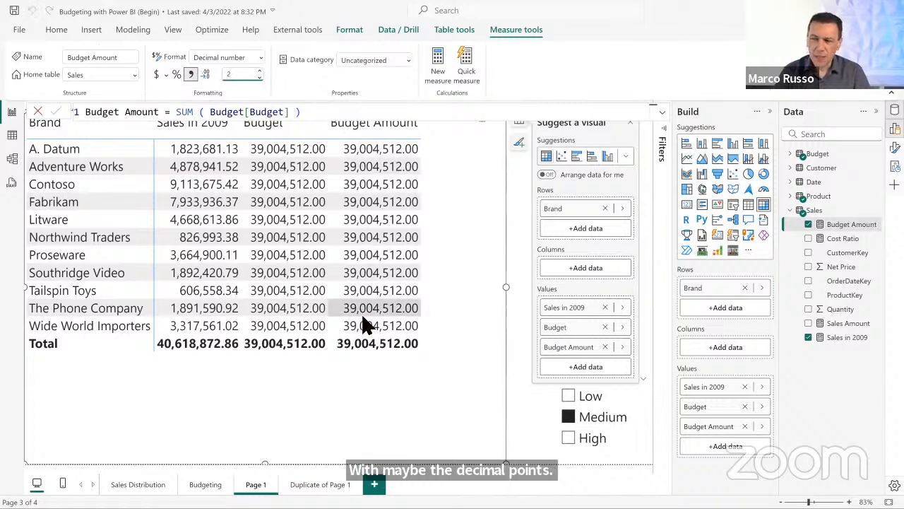
Step: Enlarge the formula text and shrink the brand matrix from its upper edge to free space above it
left_click(367, 118)
scroll(367, 118, "up", 3)
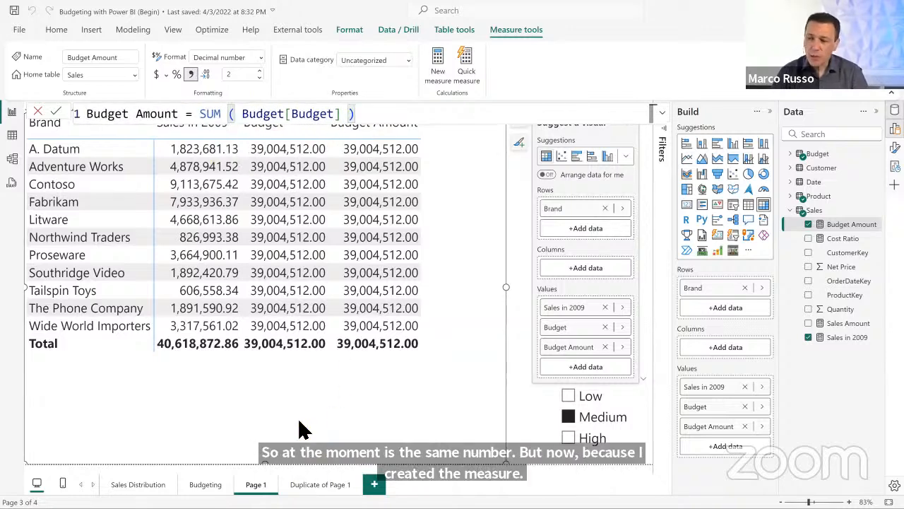
left_click(265, 465)
mouse_move(266, 464)
left_mouse_down()
mouse_move(252, 362)
mouse_move(257, 461)
left_mouse_up()
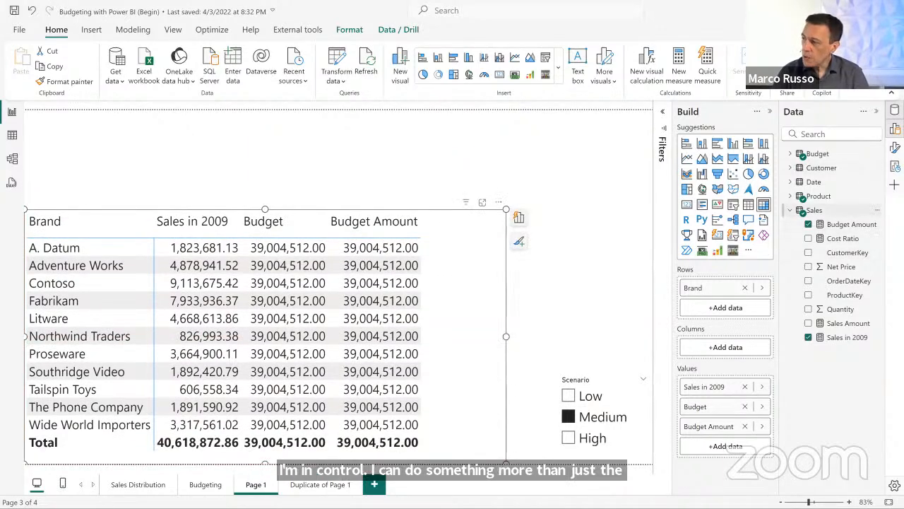
Step: Open the Budget Amount measure's formula and move SUM ( Budget[Budget] ) below the measure name, leaving an empty line above it
left_click(814, 210)
left_click(847, 224)
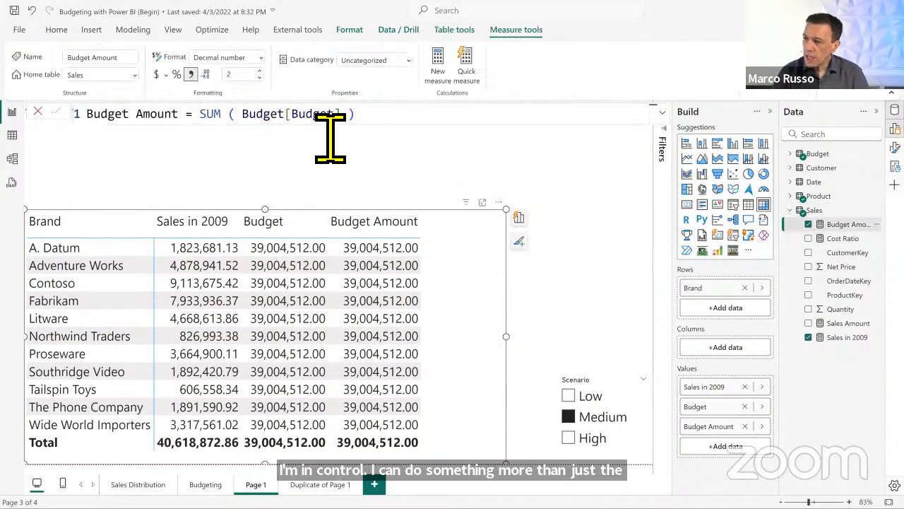
left_click(201, 115)
key("shift+Return")
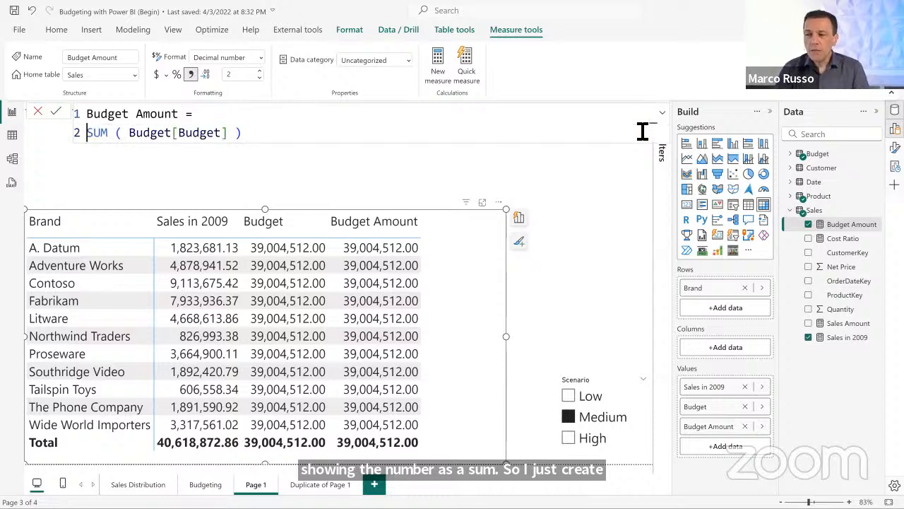
key("shift+Return")
key("Up")
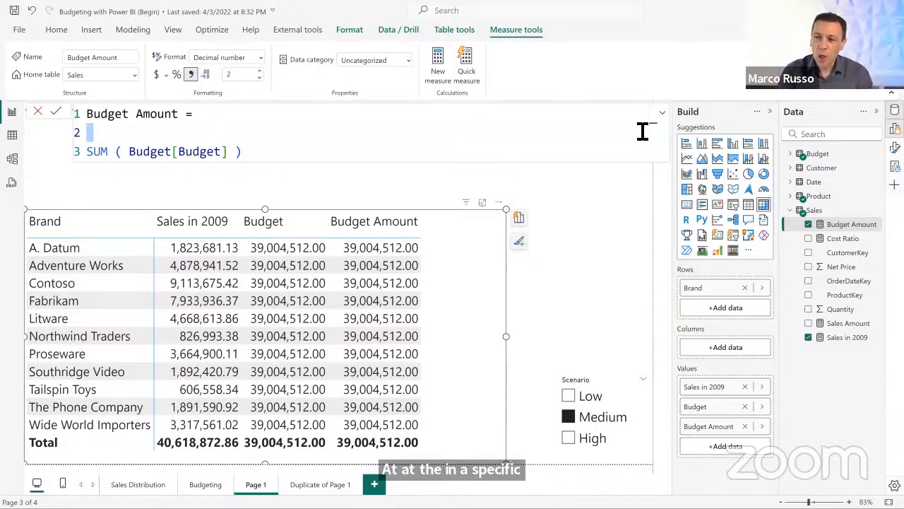
Step: Wrap SUM ( Budget[Budget] ) in a CALCULATE call, with the sum indented on its own line and a new line for the filter argument
key("Delete")
type("CAL")
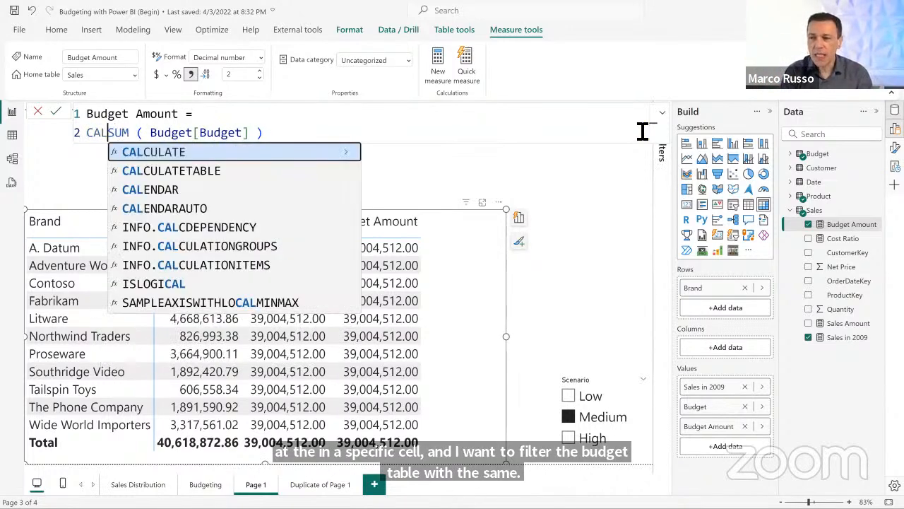
key("Tab")
key("shift+Return")
key("End")
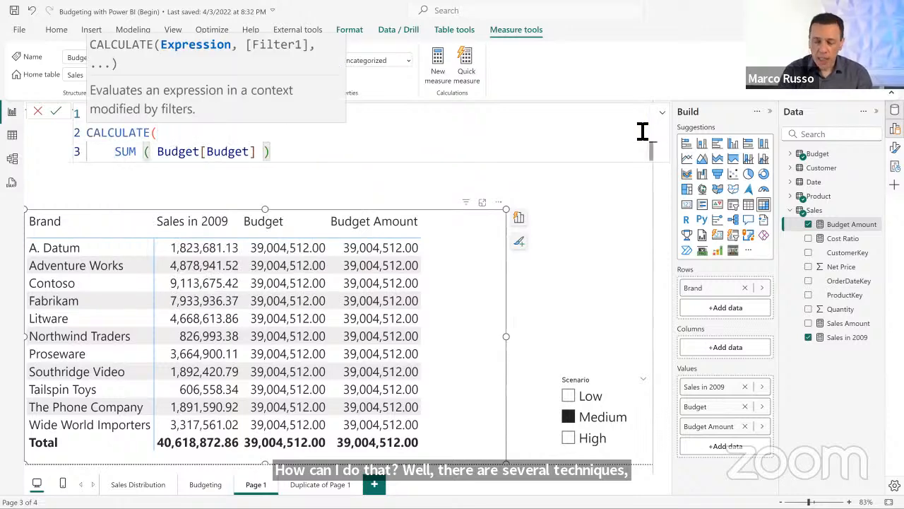
type(",")
key("shift+Return")
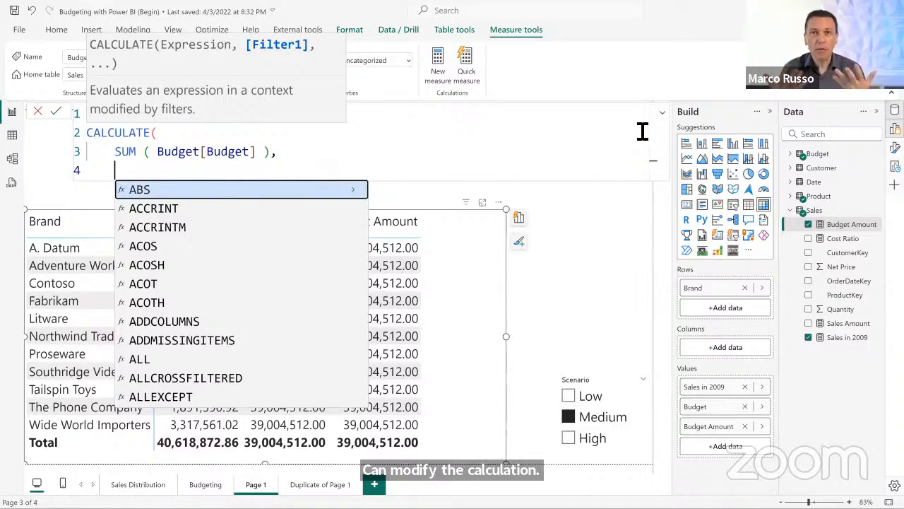
Step: Add the filter Budget[Brand] IN VALUES ( 'Product'[Brand] ) to CALCULATE and close the function on its own line
type("Budg")
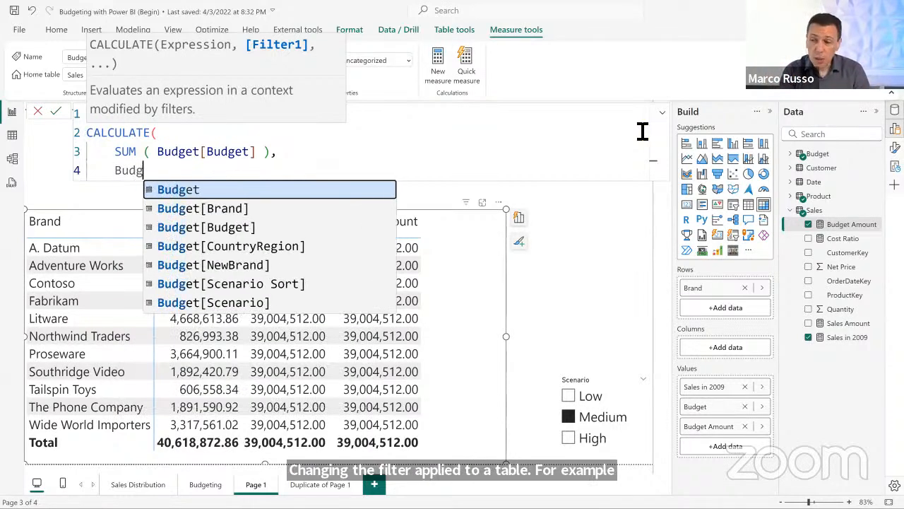
type("et[Brand] ")
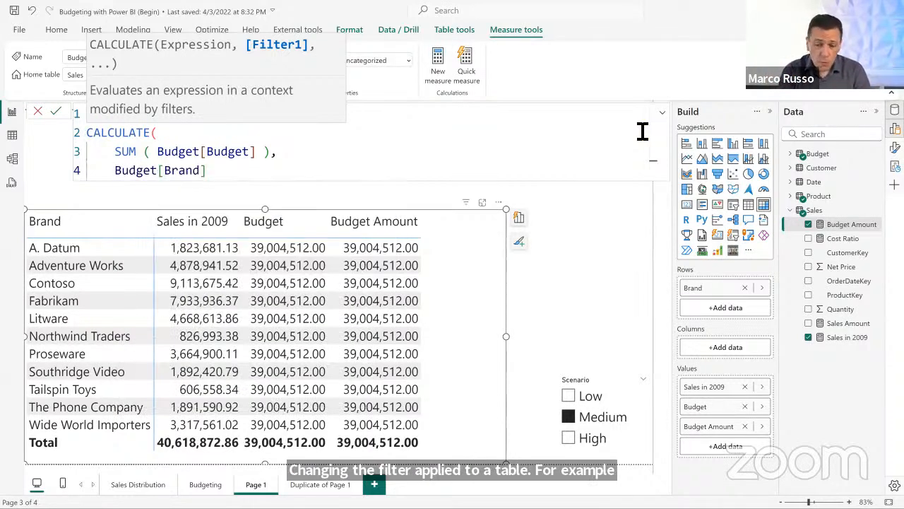
type("IN ")
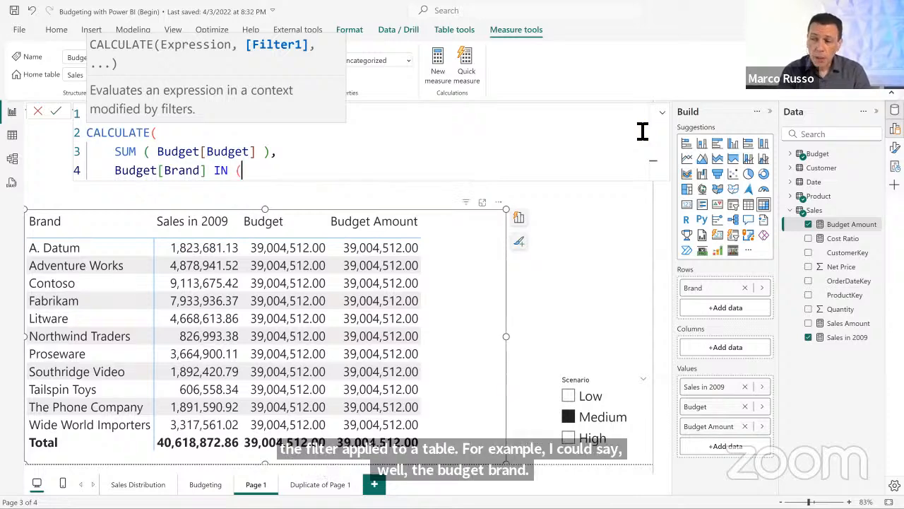
type("VAL")
key("BackSpace")
key("BackSpace")
type("ALU")
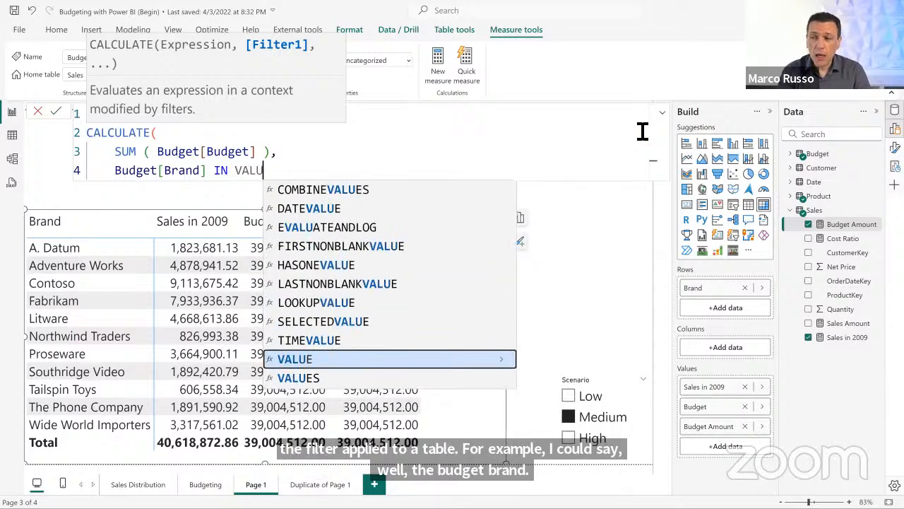
type("ES ( ")
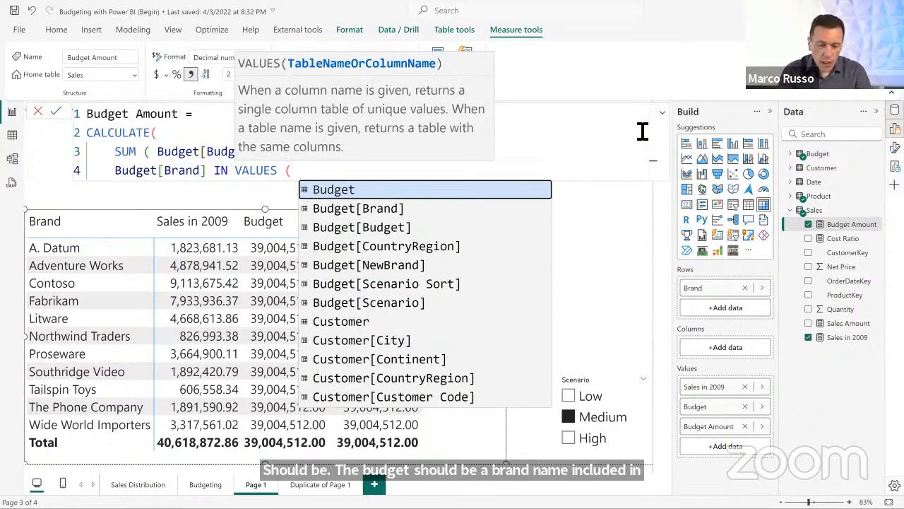
type("Bra")
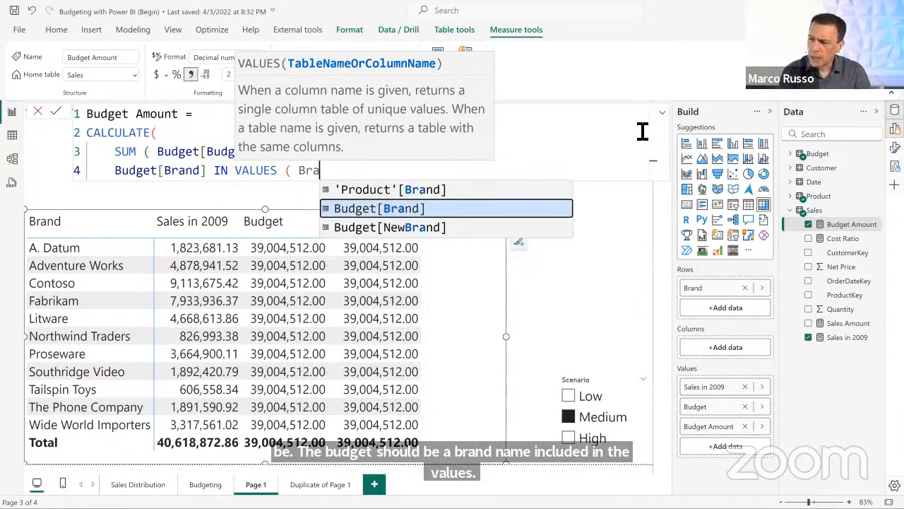
key("Up")
key("Tab")
type(")")
key("Return")
type(")")
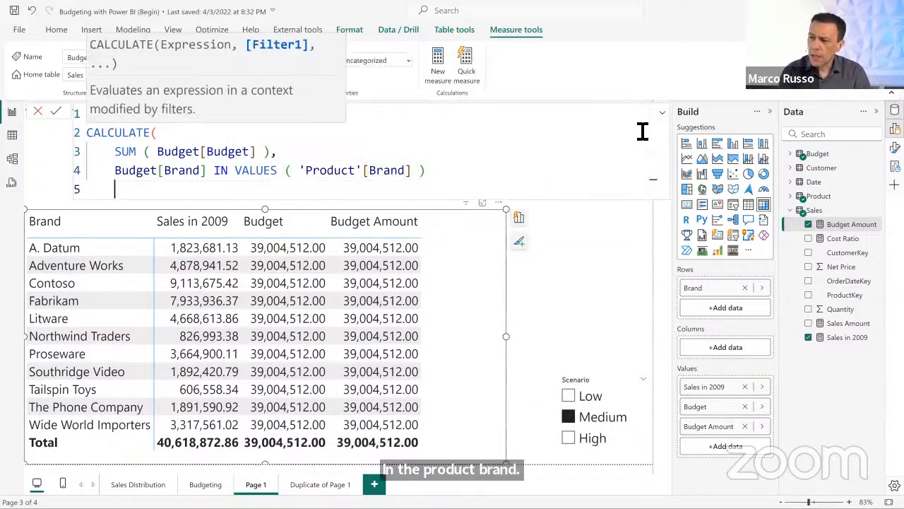
Step: Add a second CALCULATE filter on its own line: Budget[CountryRegion] IN VALUES ( Customer[CountryRegion] )
key("Up")
key("End")
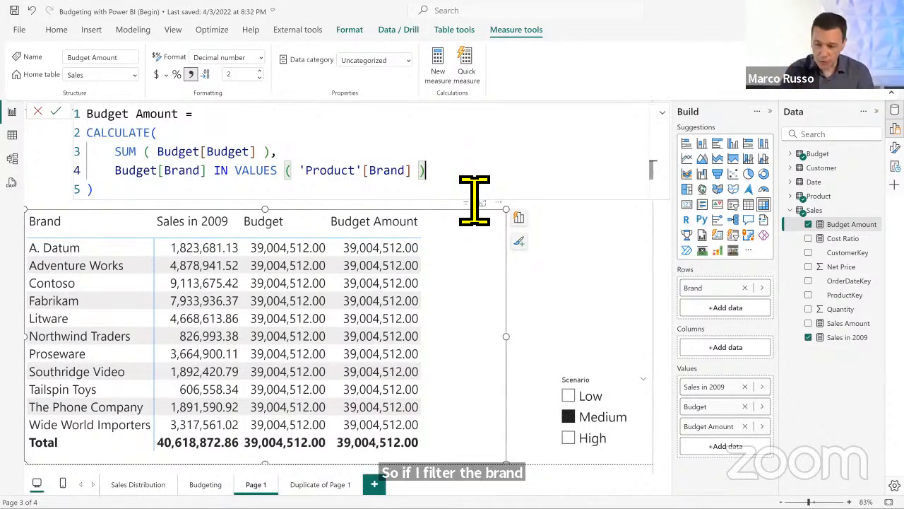
type(",")
key("shift+Return")
type("B")
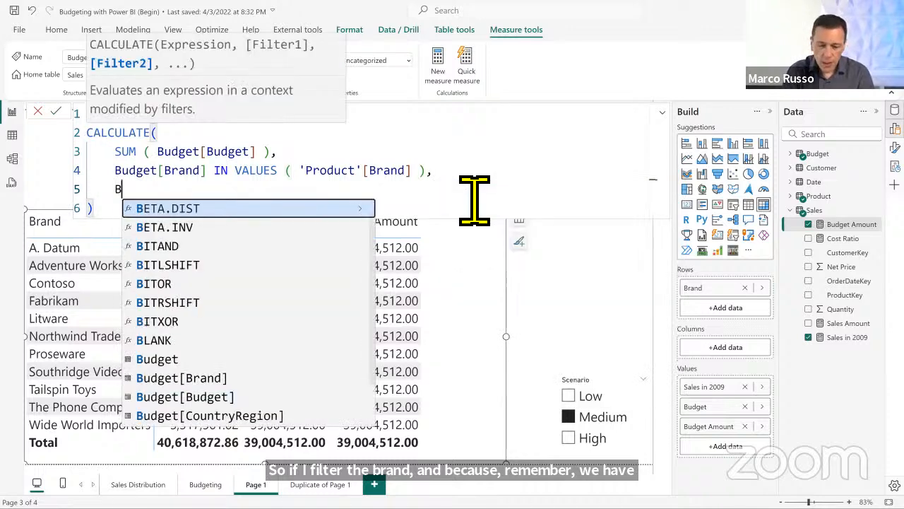
type("udg")
key("Down")
key("Down")
key("Down")
key("Tab")
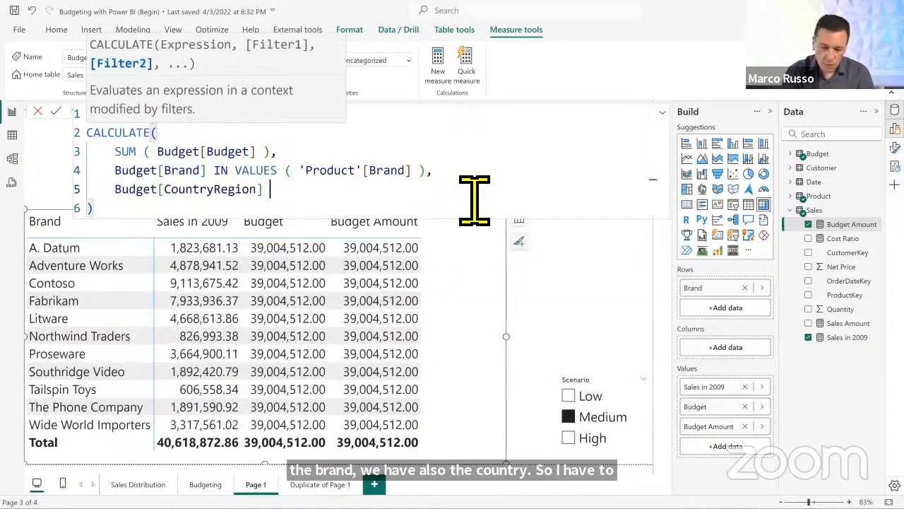
type("IN VALUES ( ")
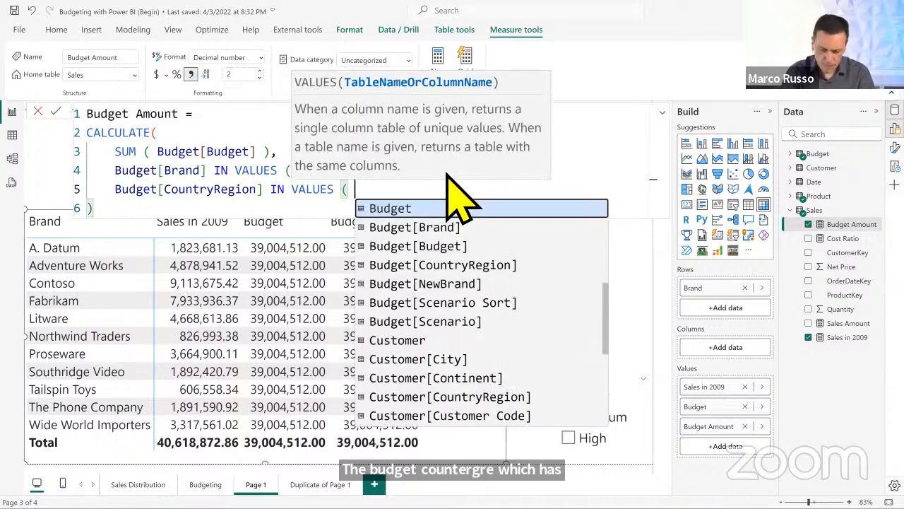
type("Country")
key("Down")
key("Tab")
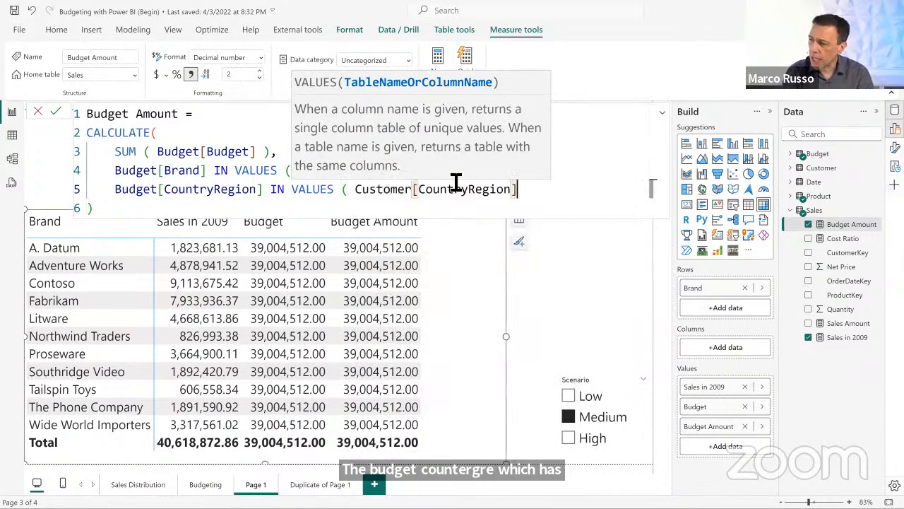
type(")")
key("Up")
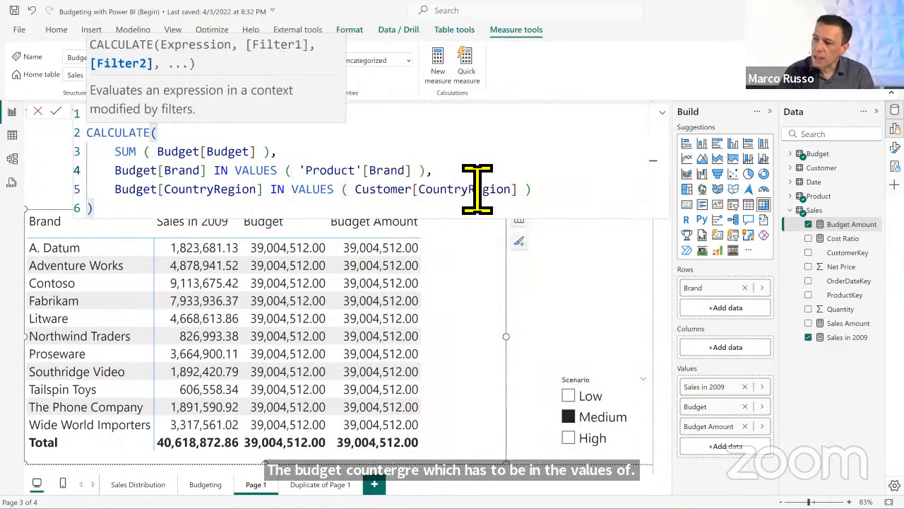
Step: Review the two filter conditions and commit the updated Budget Amount formula
left_click(480, 159)
left_click_drag(567, 195, 96, 180)
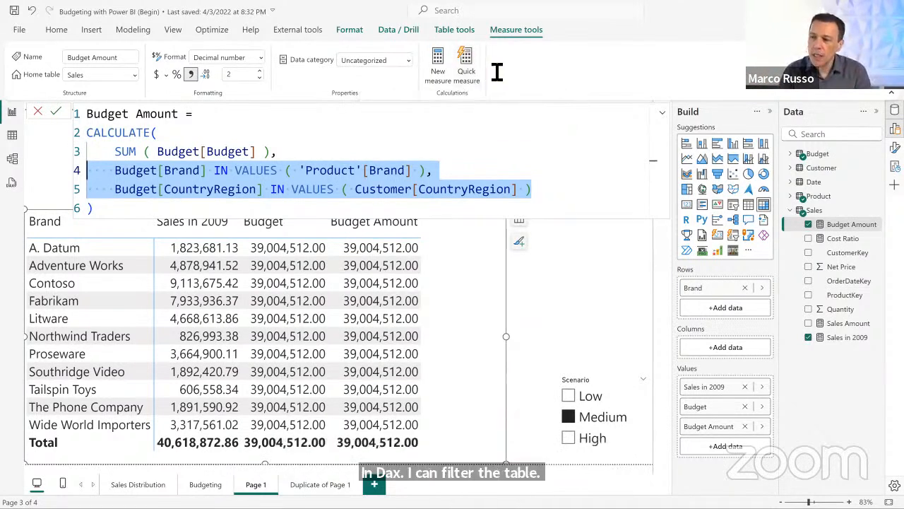
left_click(385, 142)
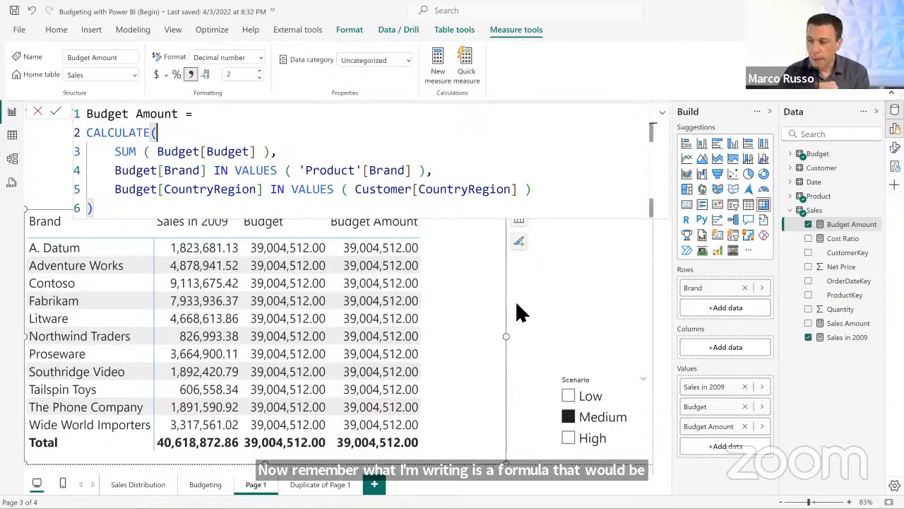
key("Return")
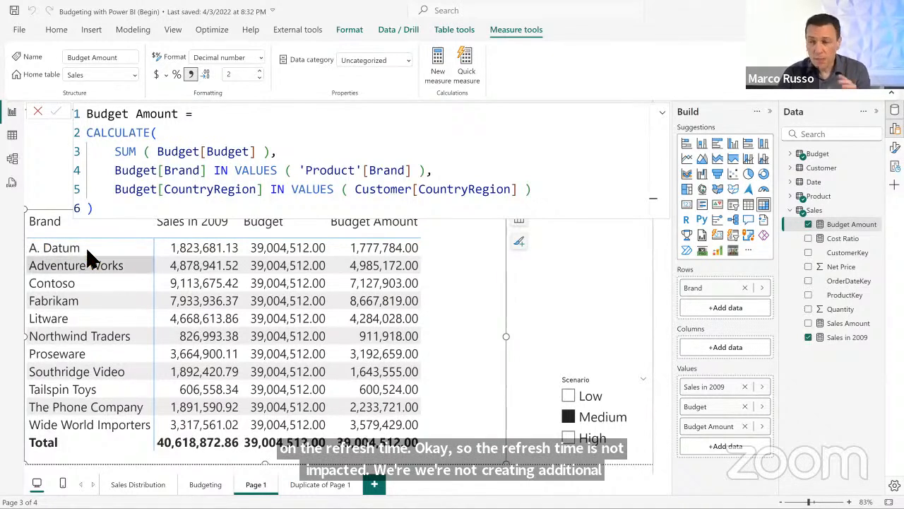
Step: Comment out the brand and country filter lines in the Budget Amount formula
left_click_drag(601, 193, 64, 177)
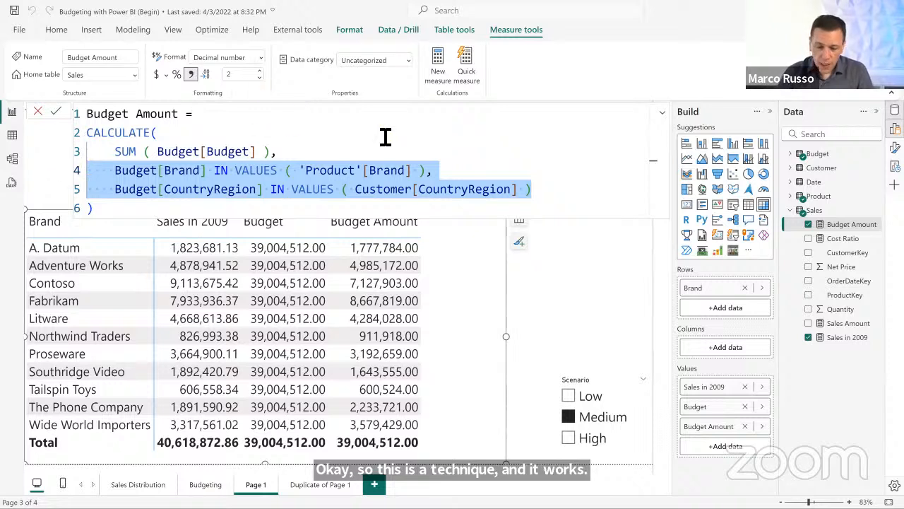
key("ctrl+slash")
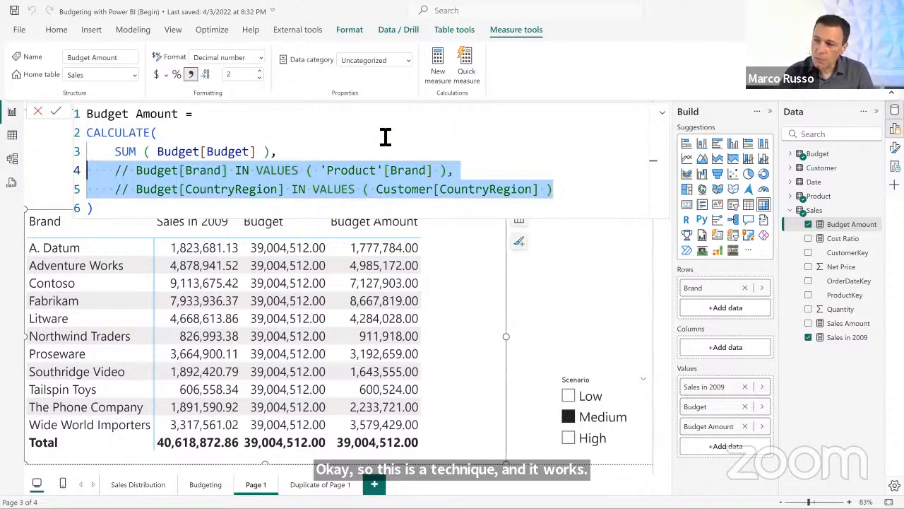
left_click(558, 189)
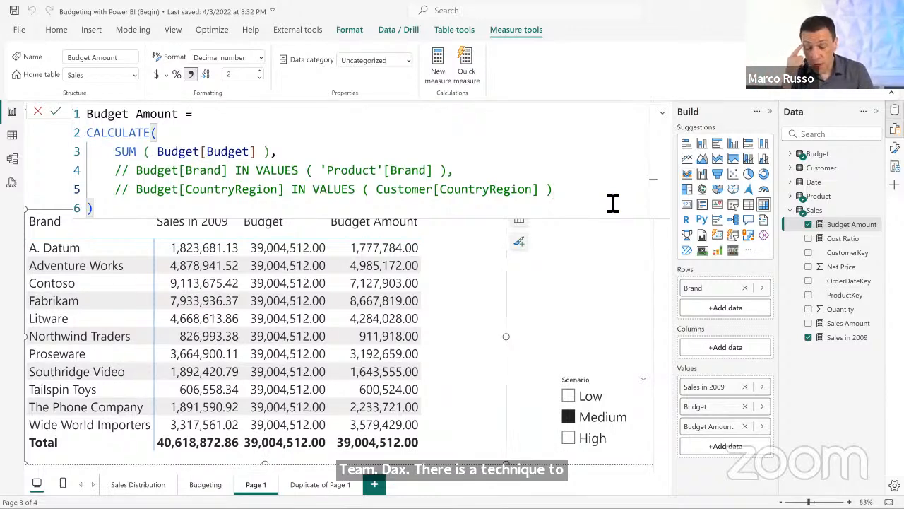
Step: Start a TREATAS filter on a new line below the commented-out conditions
key("Return")
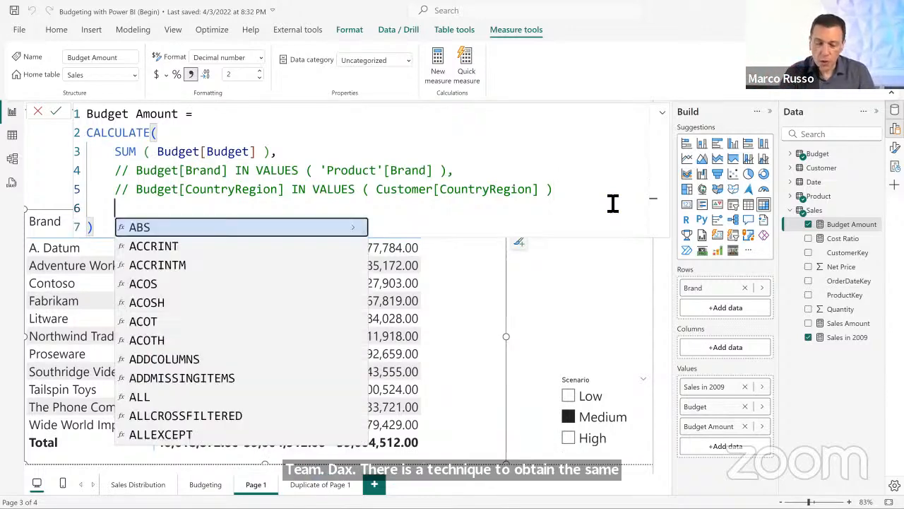
type("TRA")
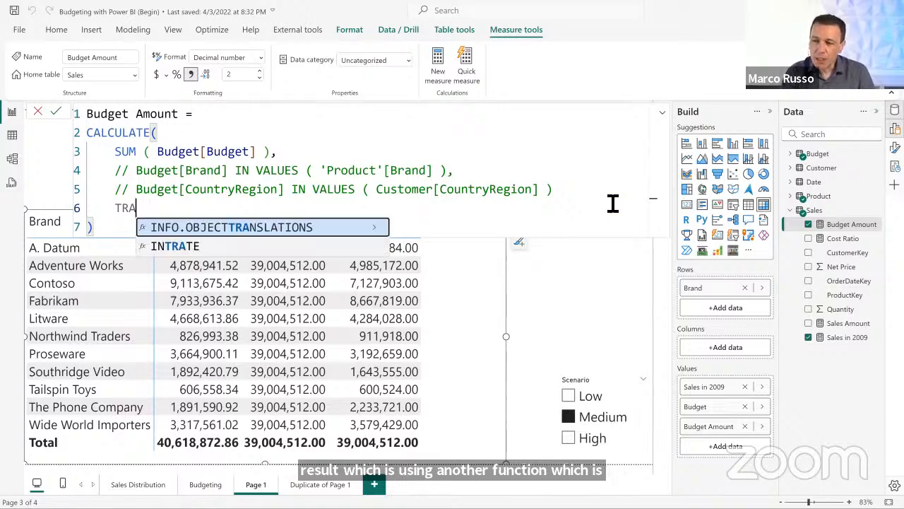
key("BackSpace")
type("EAT")
key("Tab")
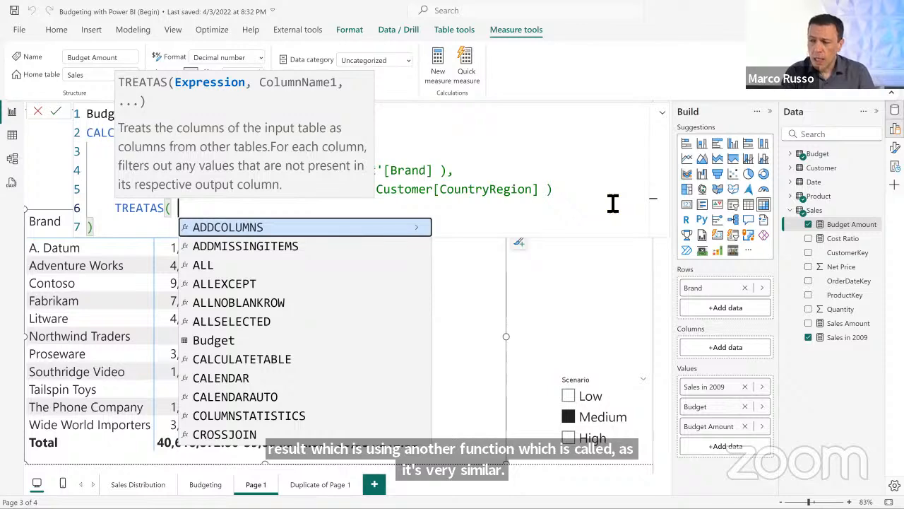
key("Escape")
key("Escape")
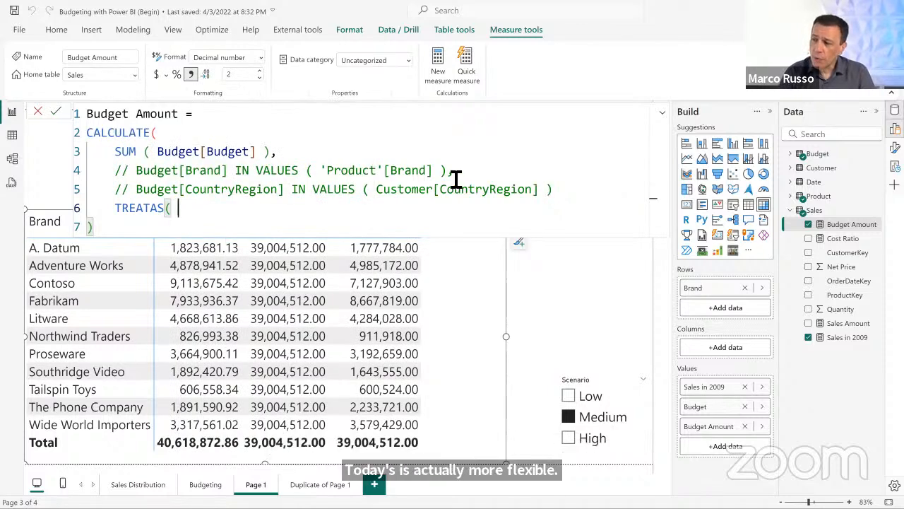
Step: Copy VALUES ( 'Product'[Brand] ) from the commented brand condition into TREATAS and complete it with Budget[Brand] as the target column
left_click_drag(452, 173, 266, 176)
key("ctrl+c")
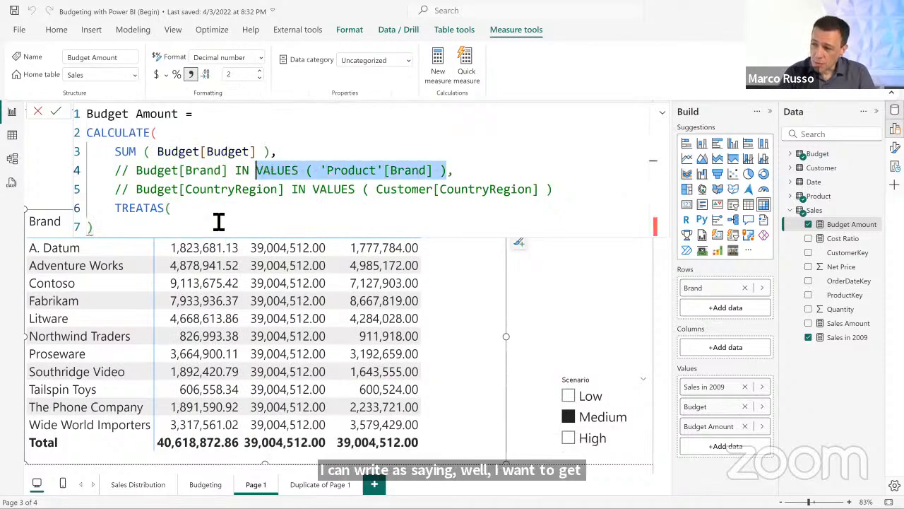
left_click(218, 216)
key("ctrl+v")
type(",")
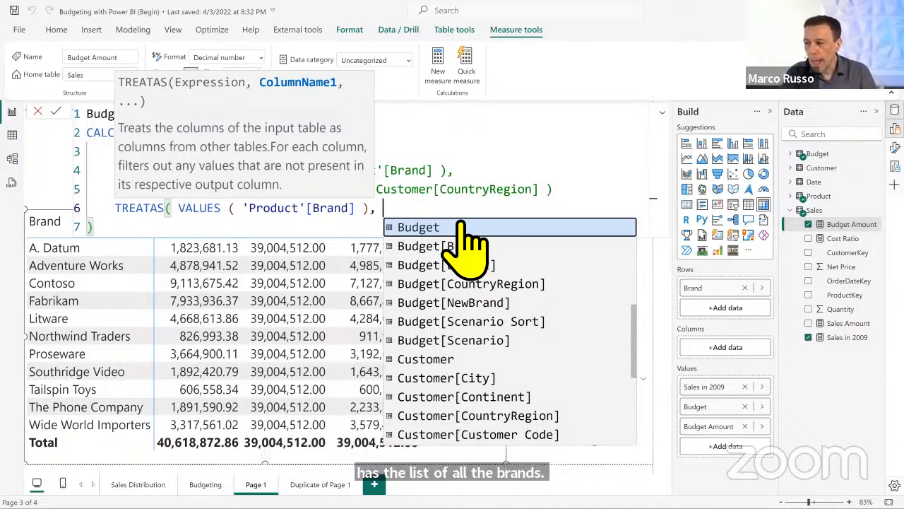
key("Down")
key("Tab")
type(")")
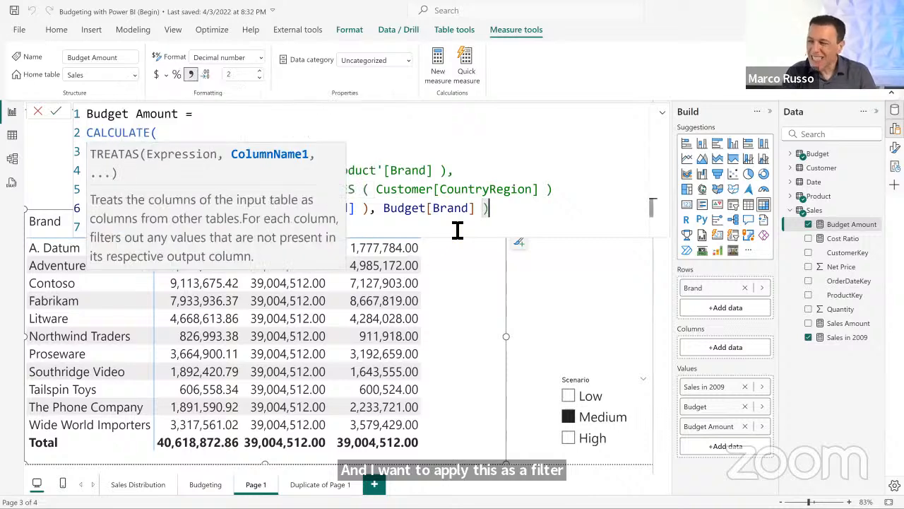
Step: Compare the commented-out Budget[Brand] condition with the TREATAS filter line
left_click(475, 181)
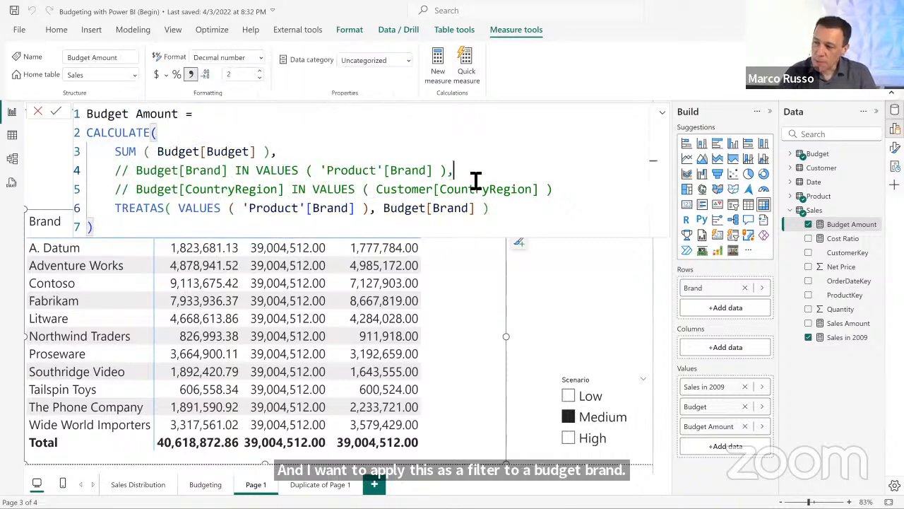
left_click_drag(142, 178, 483, 181)
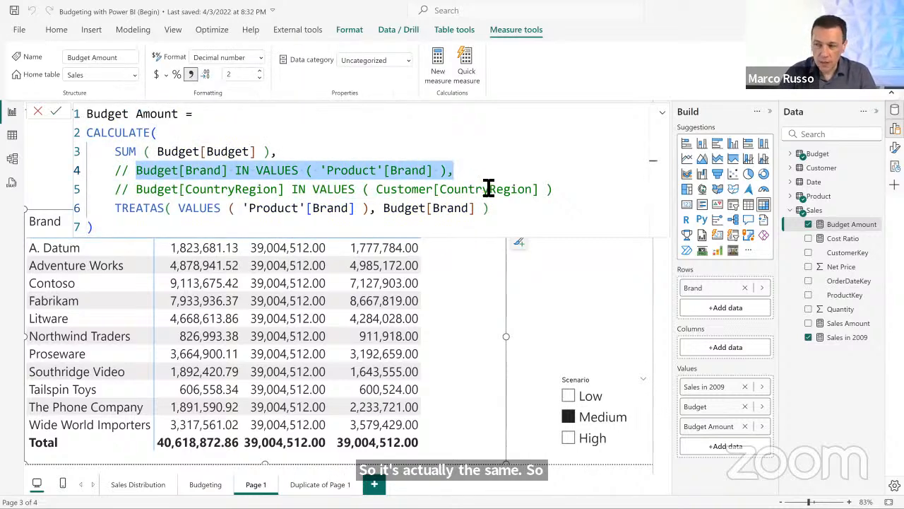
left_click(521, 216)
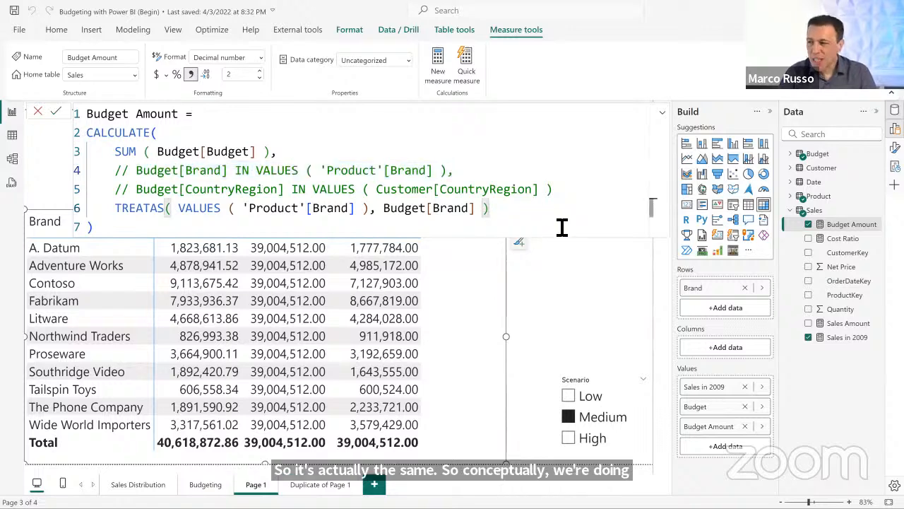
Step: Add a second TREATAS filter on a new line, with VALUES ( Customer[CountryRegion] ) copied from the commented country condition as its source
type(",")
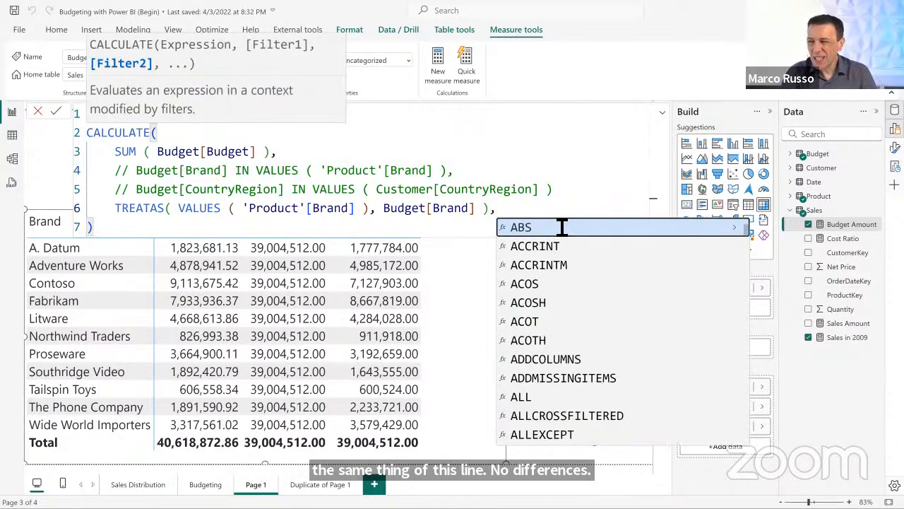
key("shift+Return")
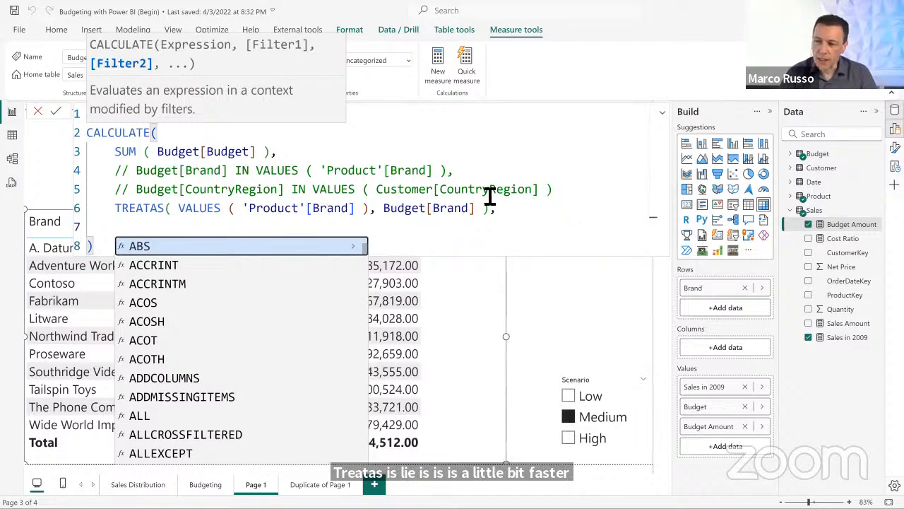
left_click_drag(556, 191, 315, 190)
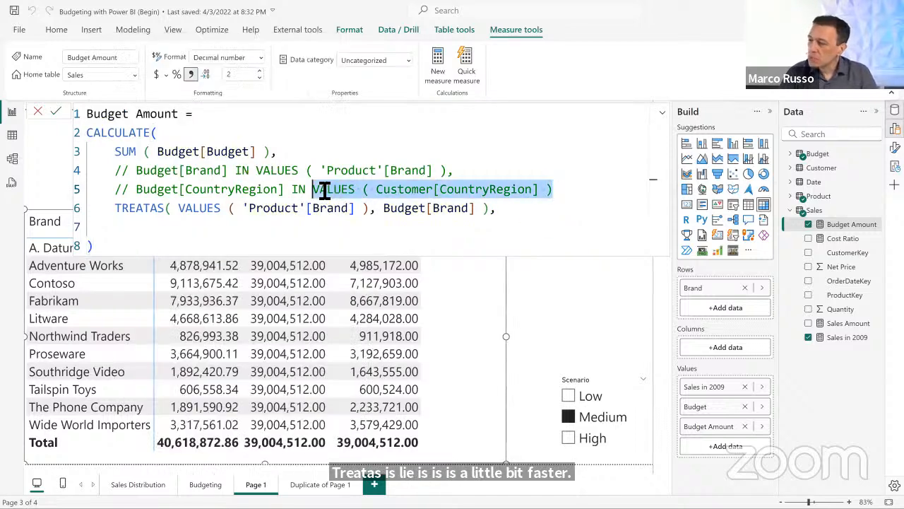
left_click(247, 228)
type("TREAT")
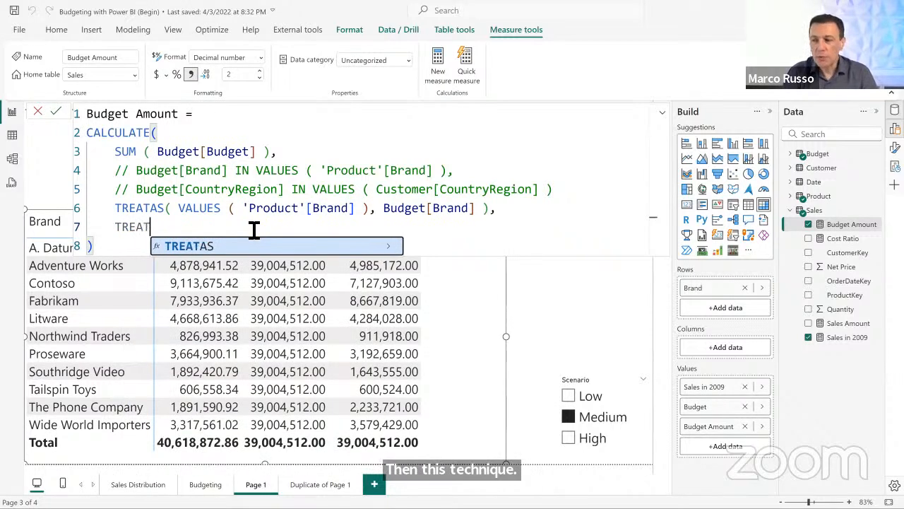
key("BackSpace")
type("TAS( VALUES ( Customer[CountryRegion]")
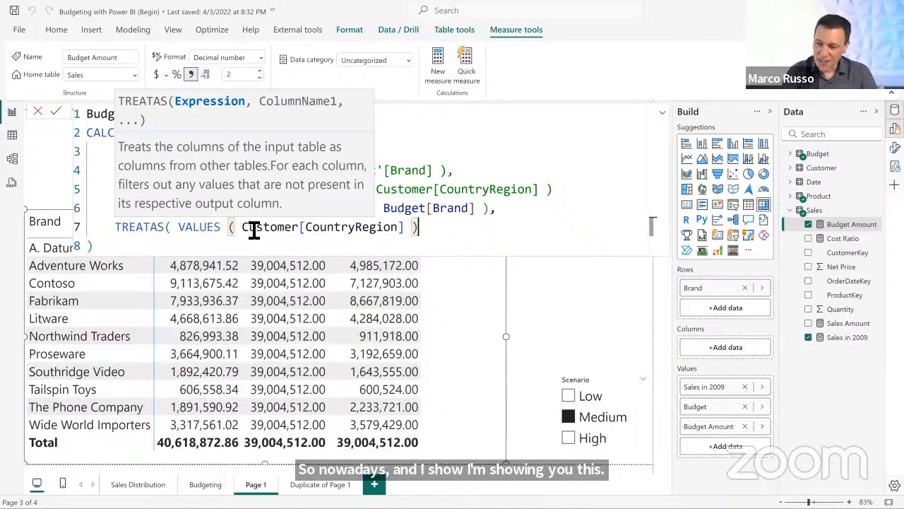
key("ctrl+v")
type(",")
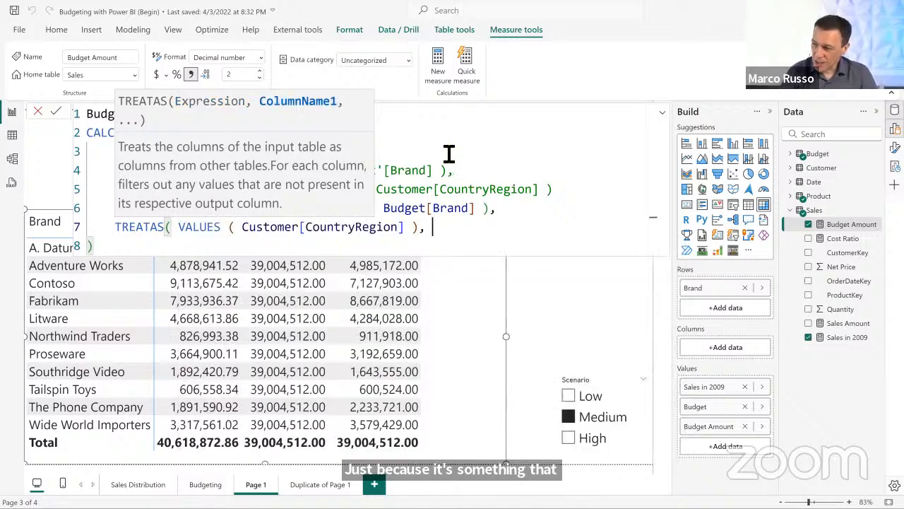
Step: Complete the second TREATAS with Budget[CountryRegion] copied from the commented country condition, and commit the Budget Amount measure
left_click(448, 153)
left_click_drag(282, 191, 151, 200)
key("ctrl+c")
left_click(460, 233)
key("ctrl+v")
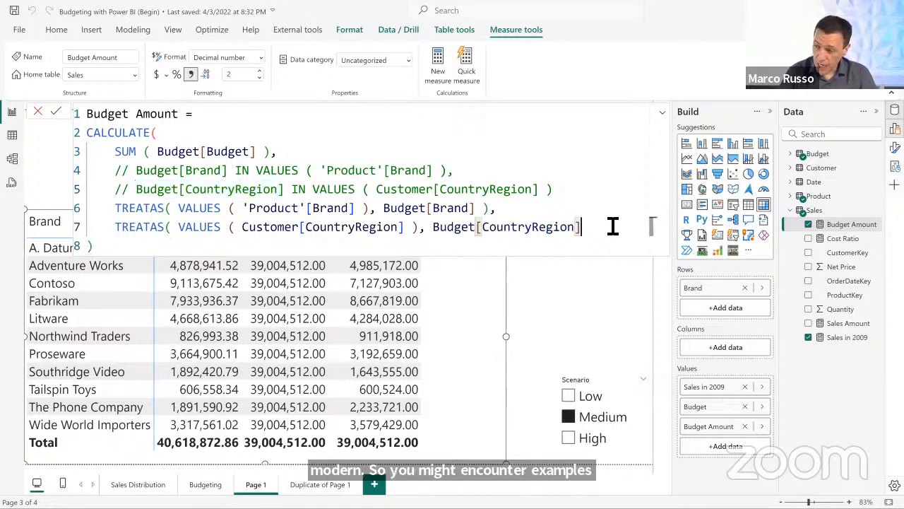
type(")")
key("Return")
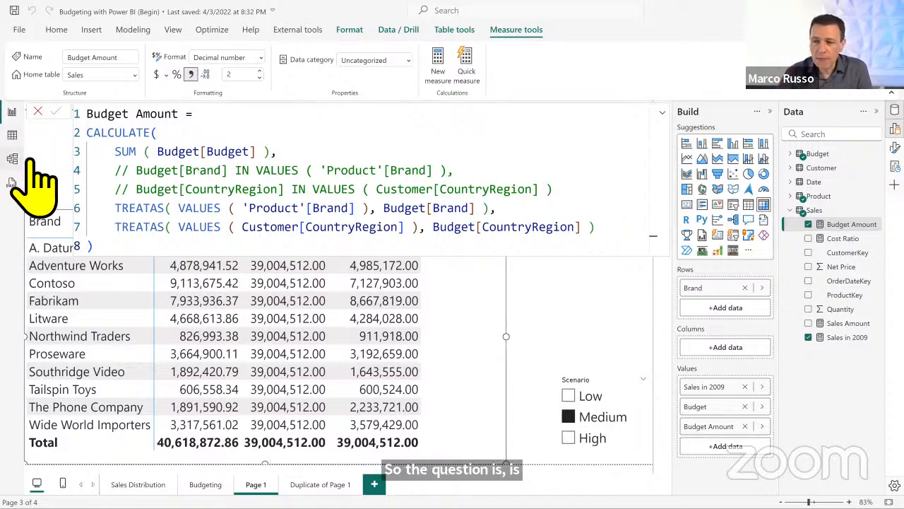
Step: Show the model diagram and move the Budget table slightly away from the Customer and Product tables
left_click(13, 159)
left_click(618, 206)
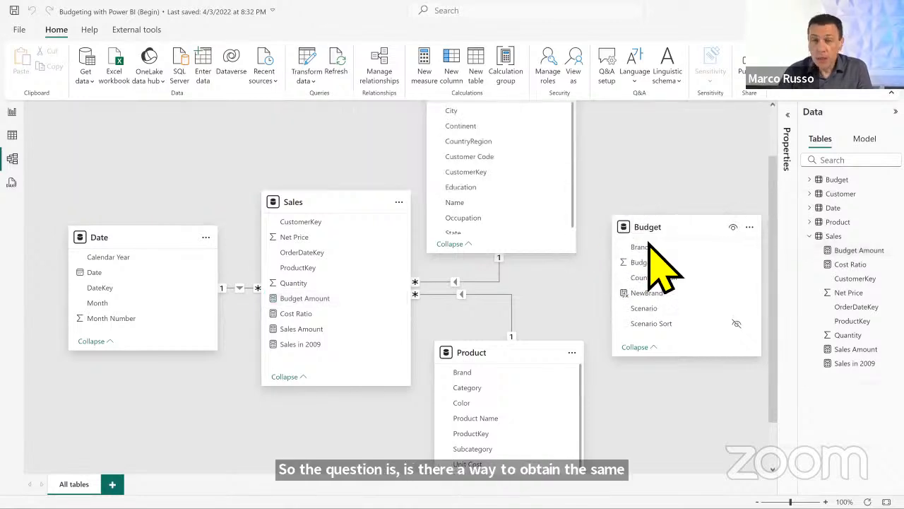
scroll(628, 395, "down", 1)
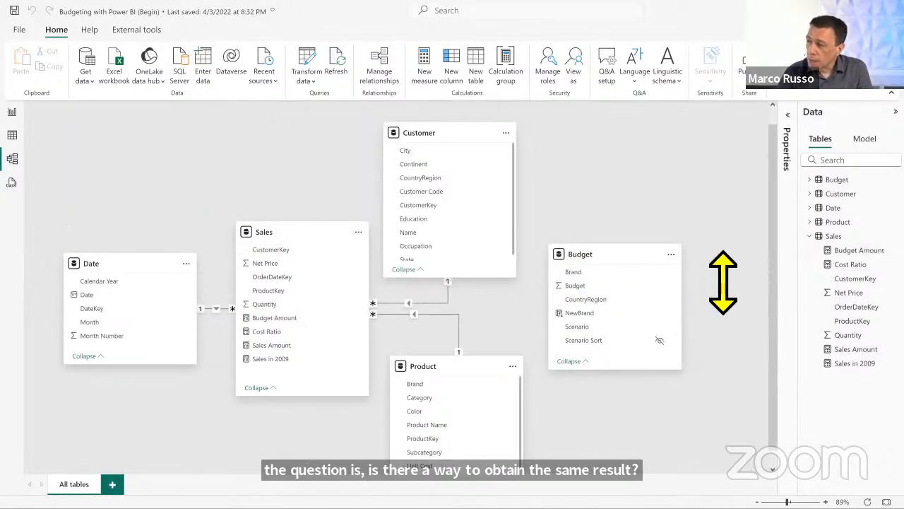
left_click_drag(612, 254, 639, 265)
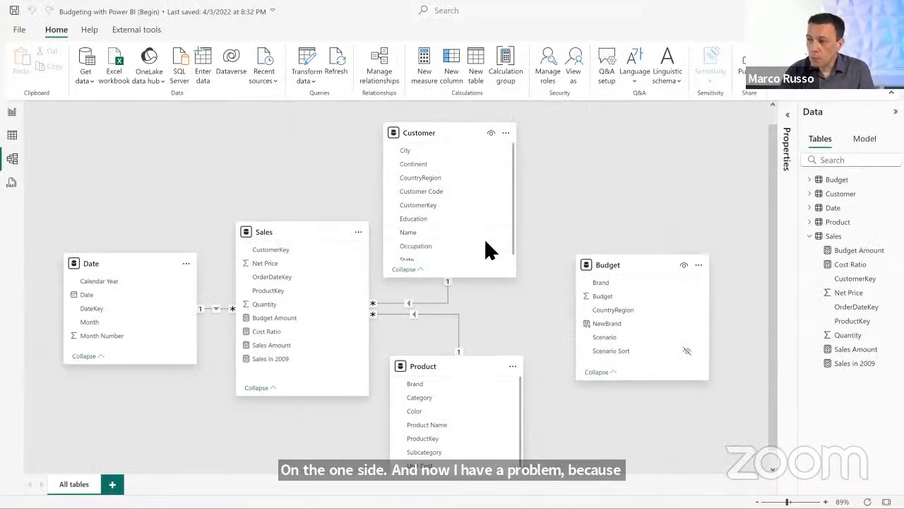
scroll(506, 353, "down", 1)
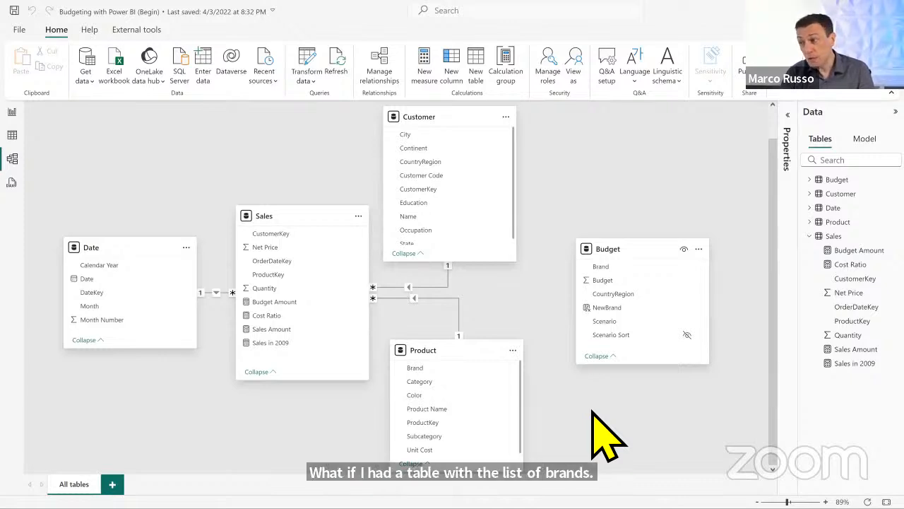
Step: Add a new calculated table named Brands and begin its expression on a new line
left_click(477, 71)
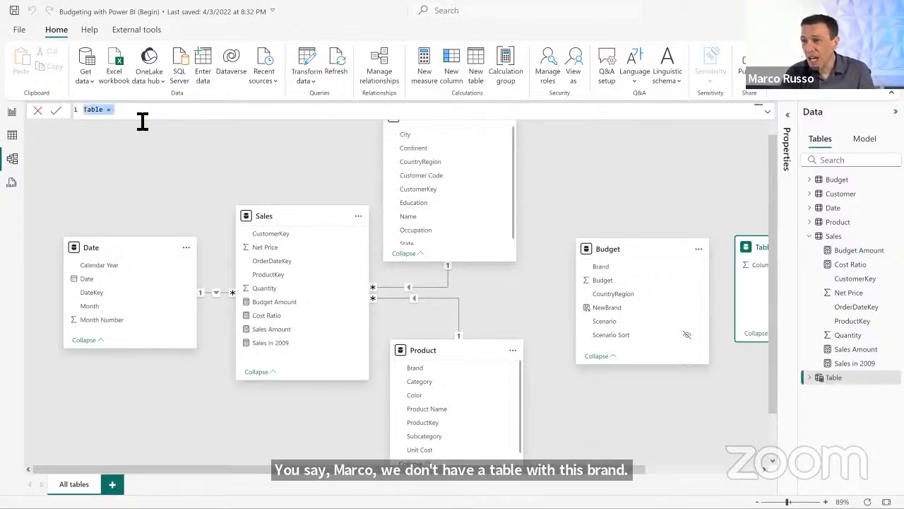
scroll(142, 121, "up", 3)
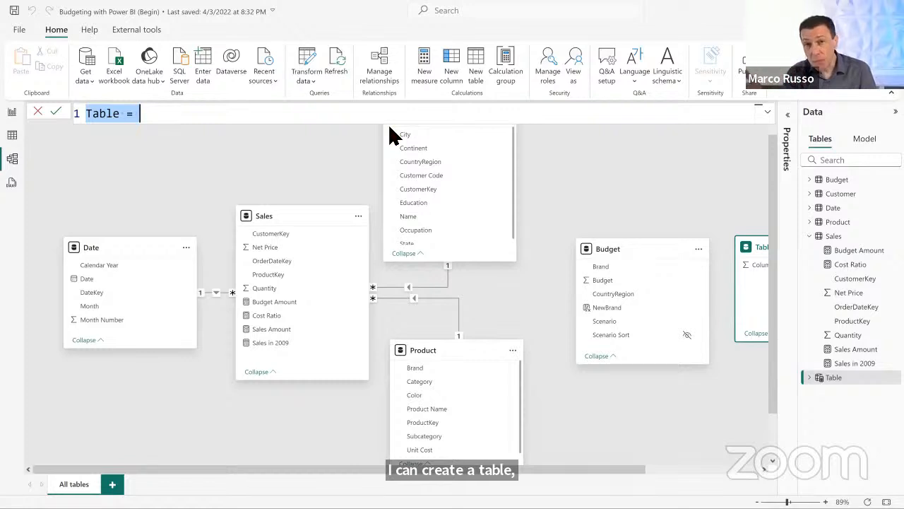
type("Brands =")
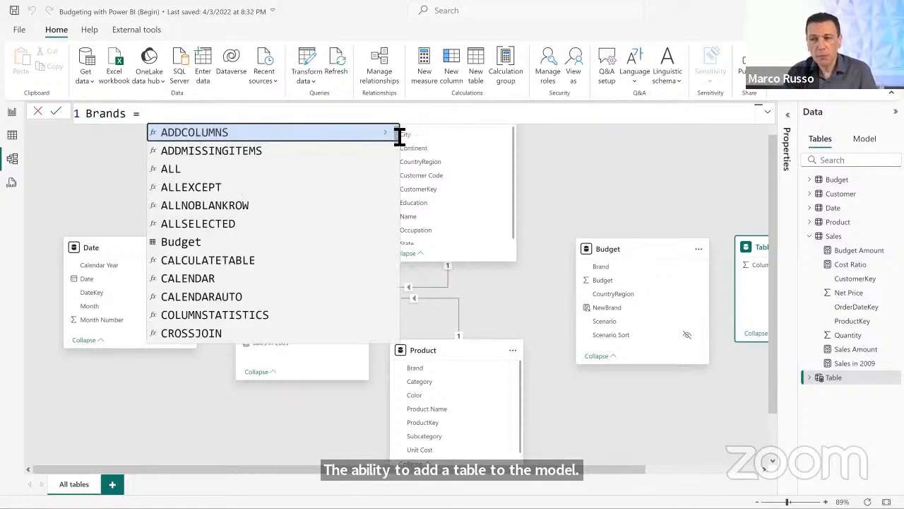
key("shift+Return")
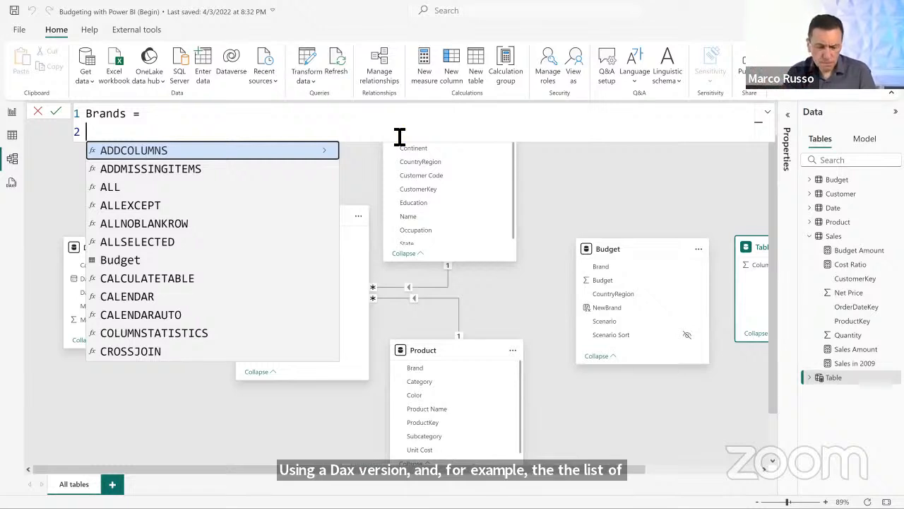
Step: Define the Brands table as DISTINCT ( 'Product'[Brand] ) and commit it
type("DISTI")
key("Tab")
type("Br")
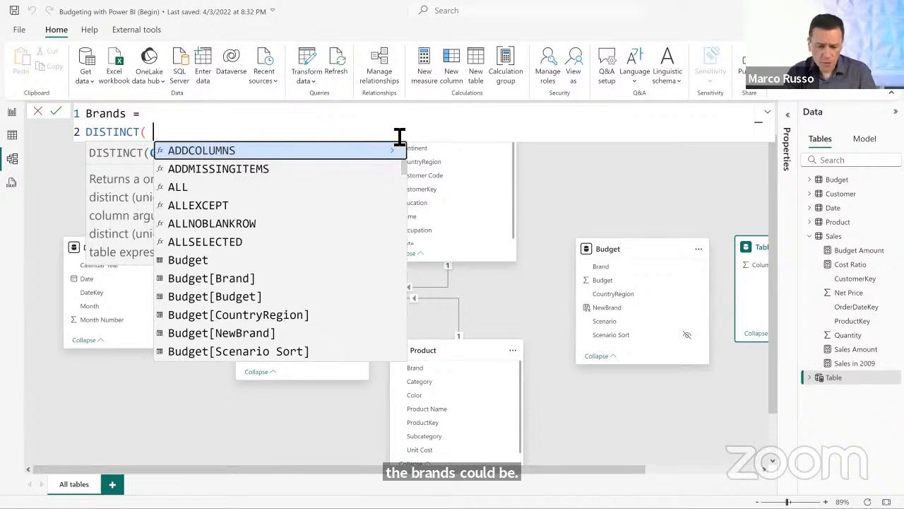
type("an")
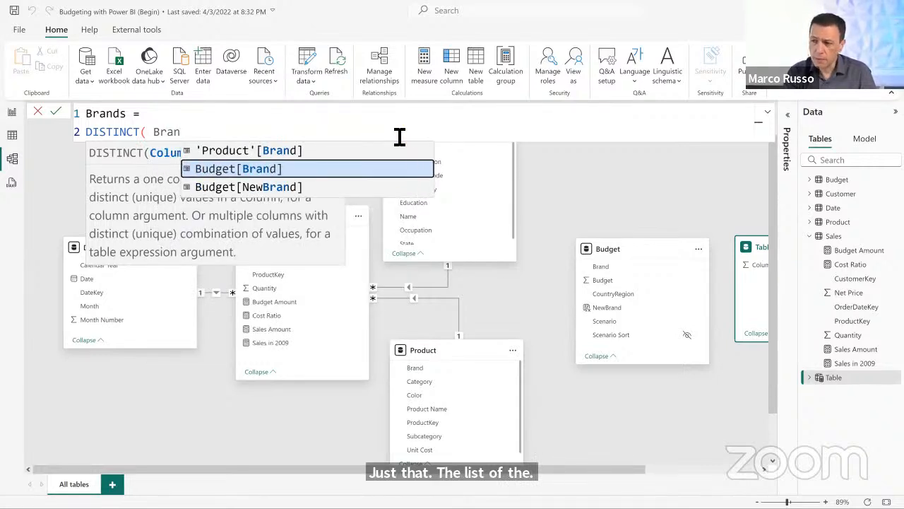
key("Up")
key("Tab")
type(")")
key("Return")
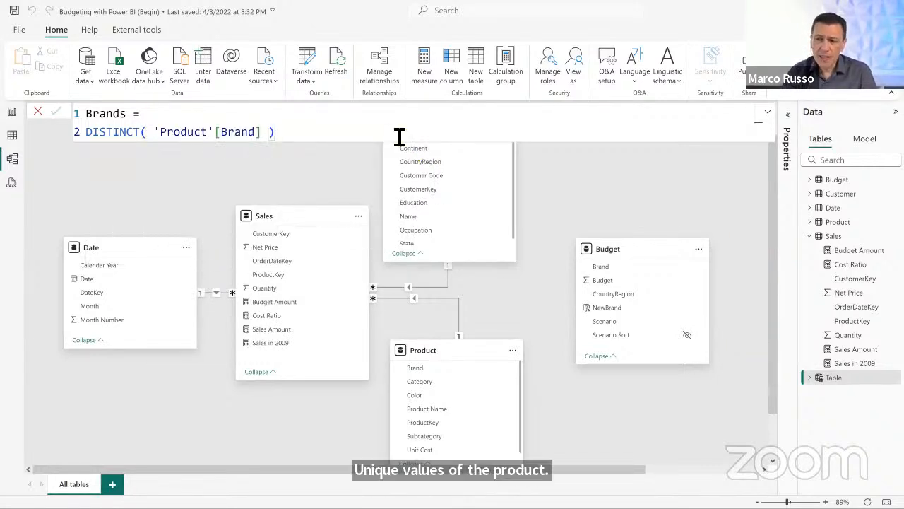
Step: Place the Brands table below Budget and create a one-to-many, single-direction relationship from Brands[Brand] to Budget[Brand]
left_click_drag(737, 256, 626, 420)
scroll(690, 428, "down", 2)
left_click_drag(699, 431, 706, 390)
left_click_drag(594, 421, 608, 267)
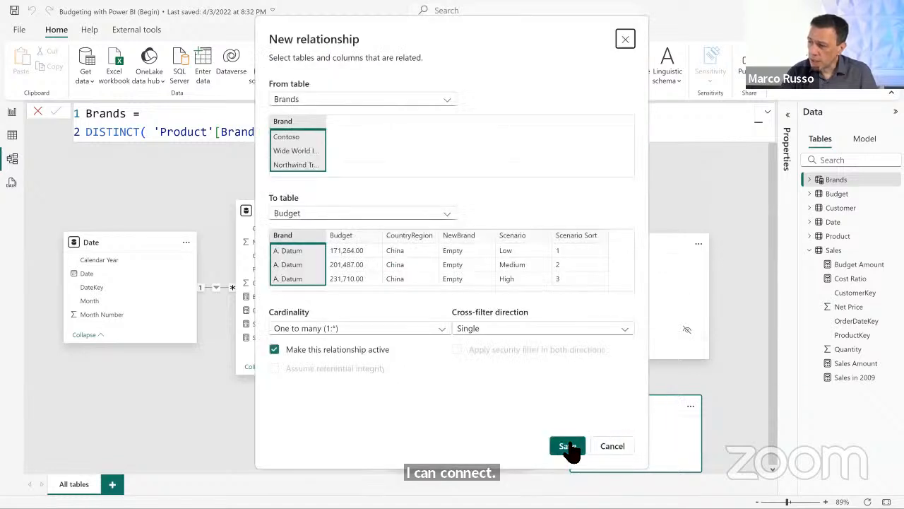
left_click(567, 446)
Step: Create a one-to-many, single-direction relationship from Brands[Brand] to Product[Brand], and align the Brands table under Budget
left_click_drag(608, 423, 445, 364)
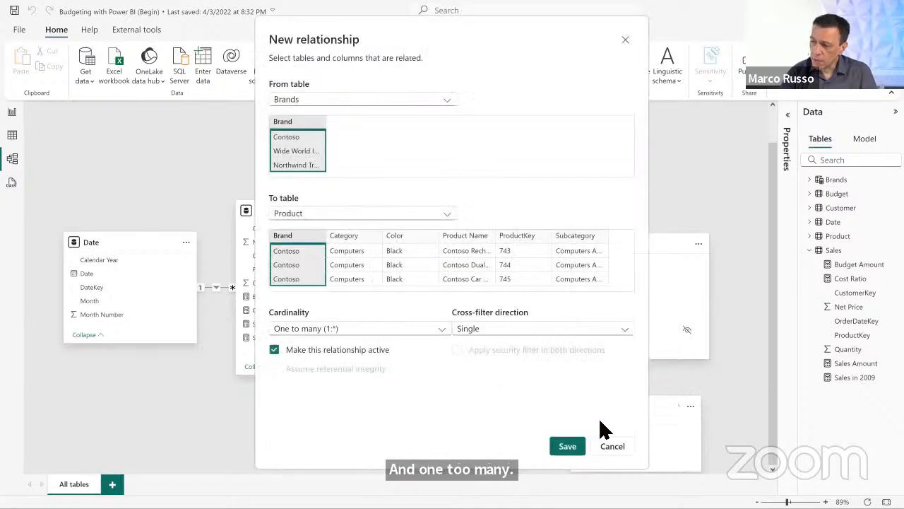
left_click(568, 446)
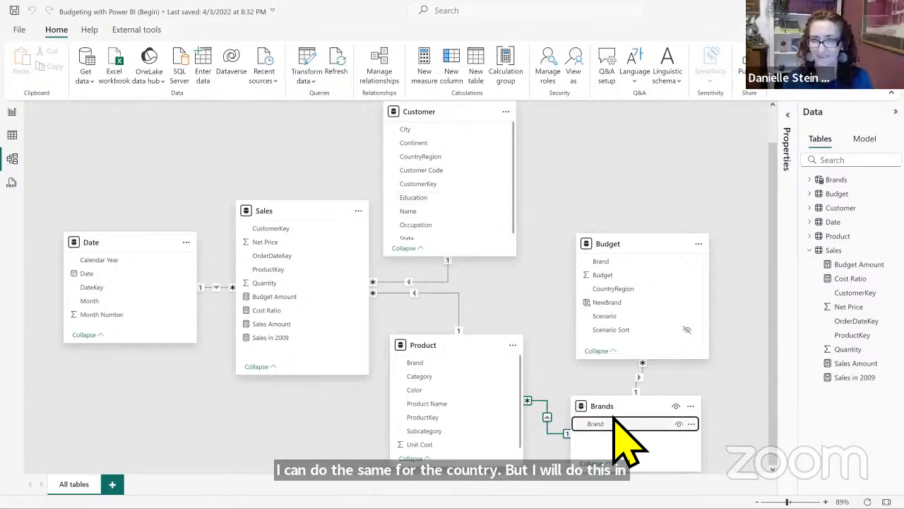
mouse_move(646, 417)
left_mouse_down()
mouse_move(653, 412)
mouse_move(637, 412)
mouse_move(651, 408)
left_mouse_up()
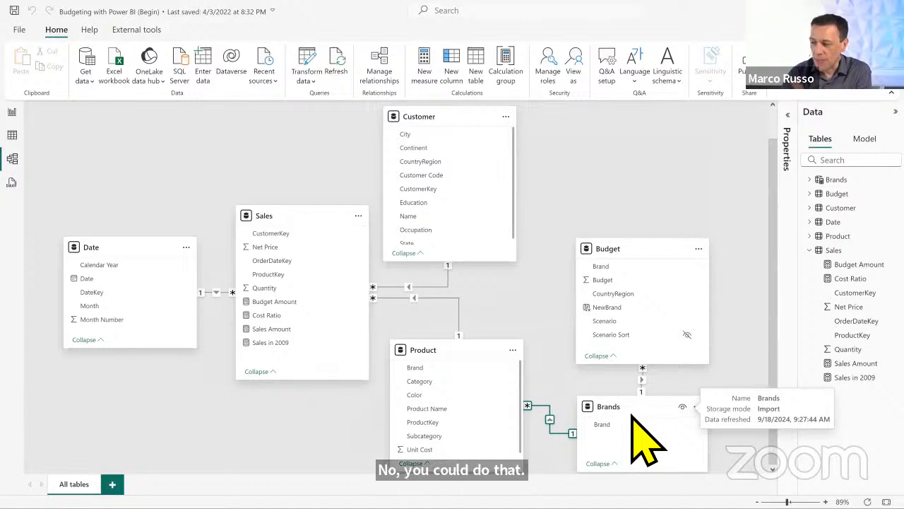
Step: In the report, reduce the Budget Amount measure to CALCULATE ( SUM ( Budget[Budget] ) ) by removing the commented conditions and both TREATAS filters
left_click(17, 113)
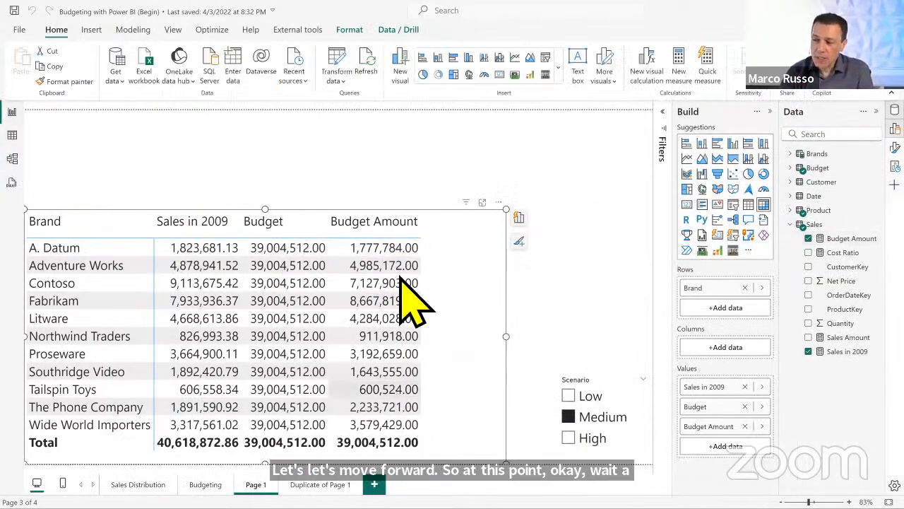
left_click(835, 240)
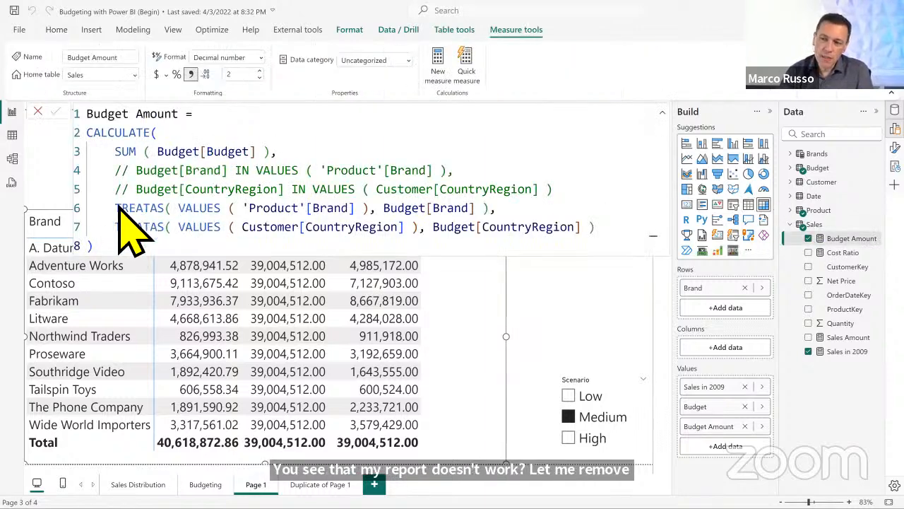
left_click_drag(600, 240, 57, 182)
key("BackSpace")
key("BackSpace")
key("BackSpace")
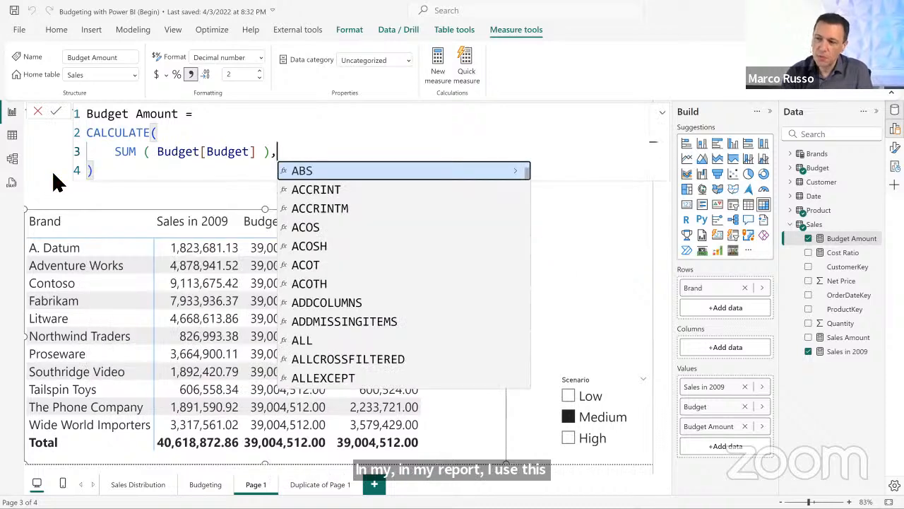
key("Down")
key("Return")
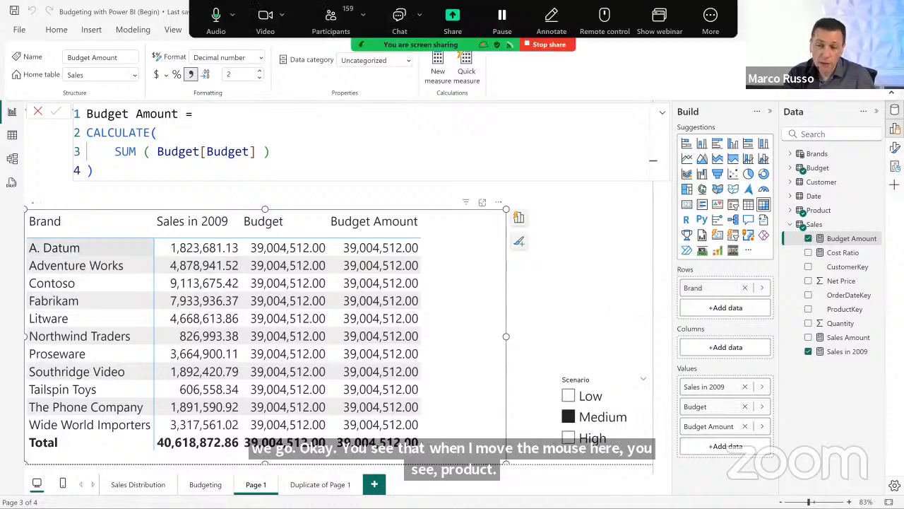
Step: Replace the matrix's row field with the Brand column from the Brands table
left_click_drag(26, 200, 152, 432)
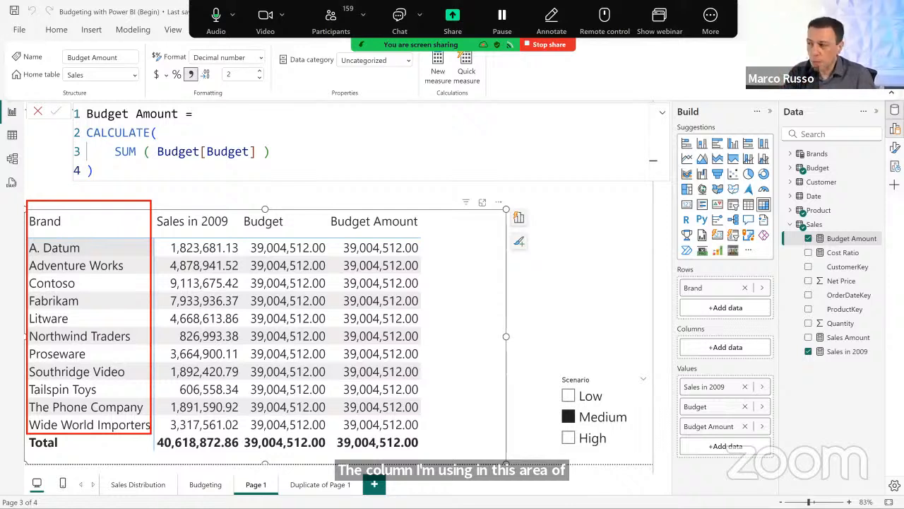
key("Escape")
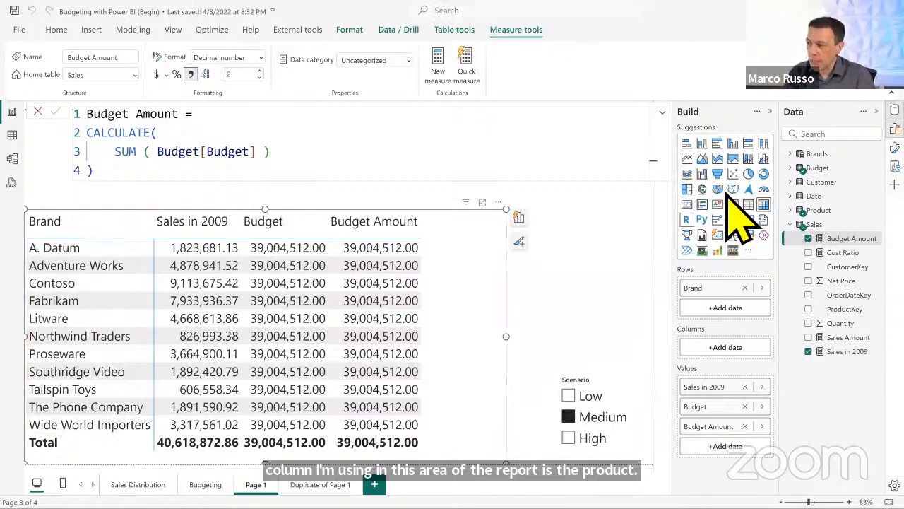
left_click(809, 155)
left_click_drag(836, 167, 759, 295)
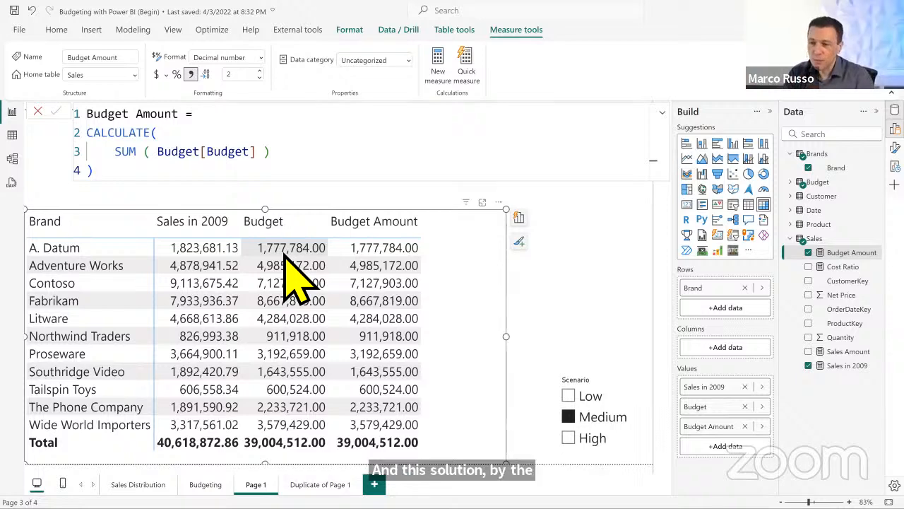
Step: In the model diagram, open the Brands table formula and begin it with DISTINCT ( UNION ( ahead of the existing product brand expression
left_click(12, 158)
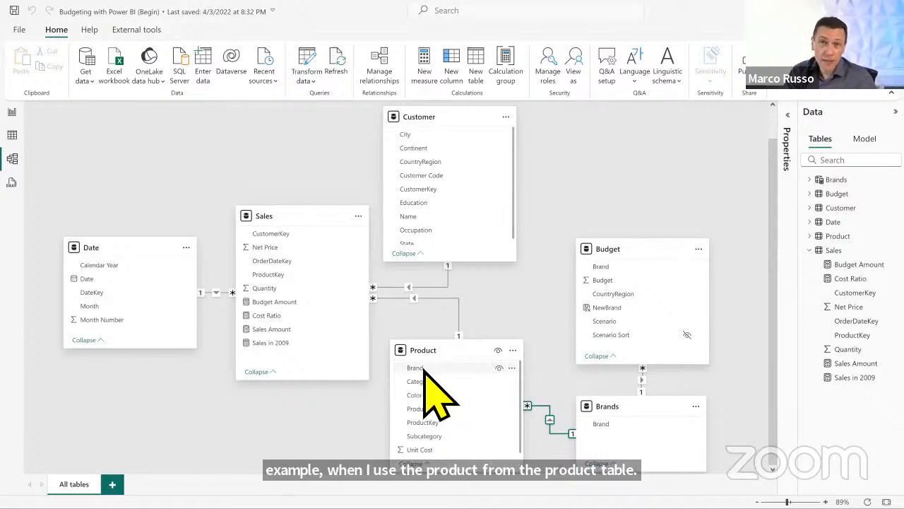
left_click(659, 411)
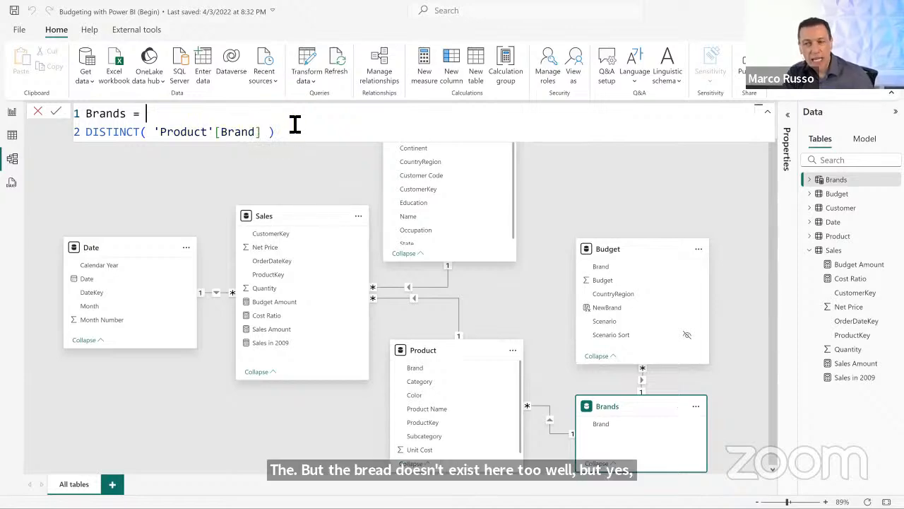
key("shift+Return")
type("DISTINCT(")
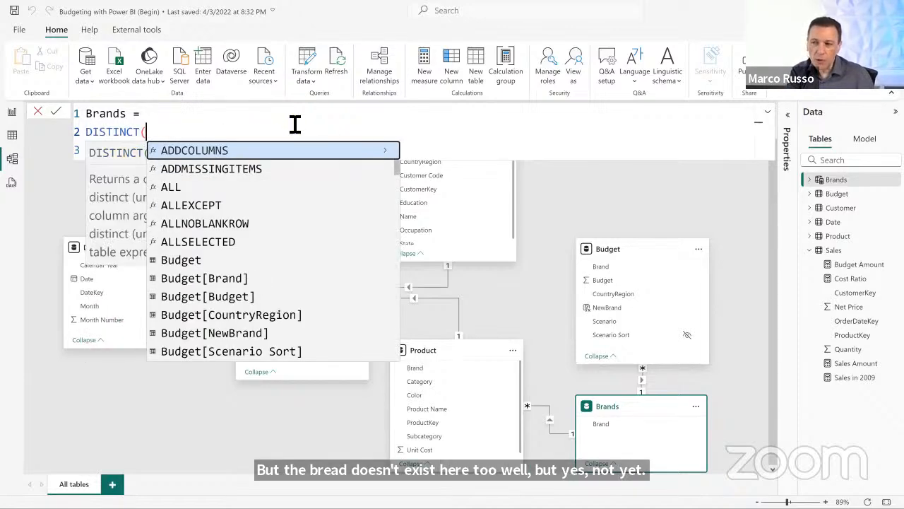
key("shift+Return")
type("I")
key("BackSpace")
type("UNION")
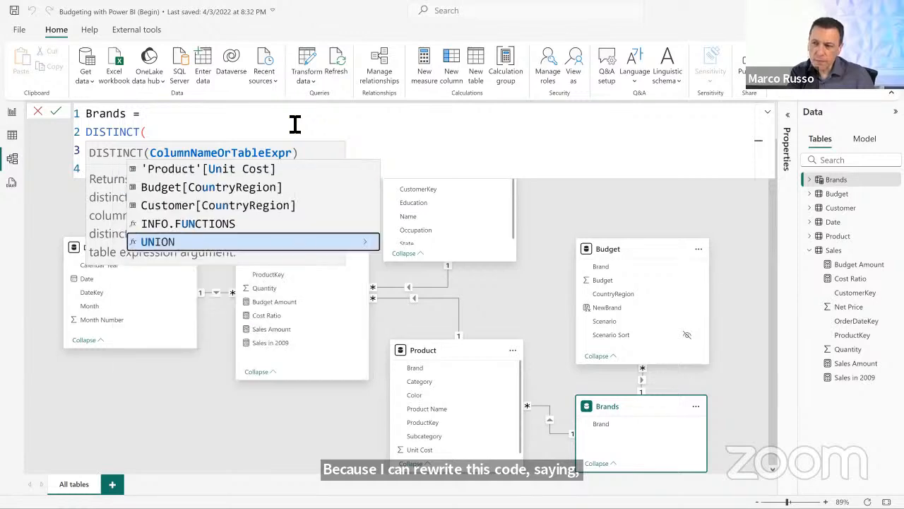
key("Tab")
key("Escape")
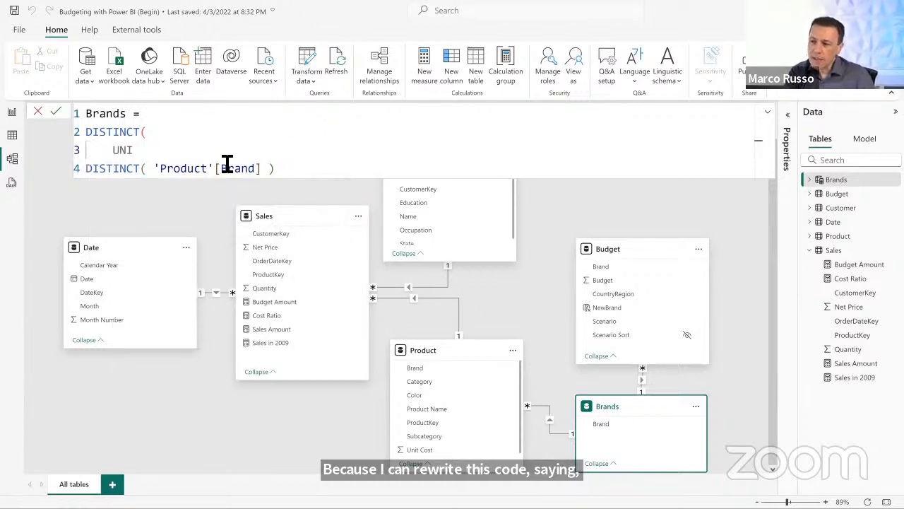
key("BackSpace")
type("o")
key("Tab")
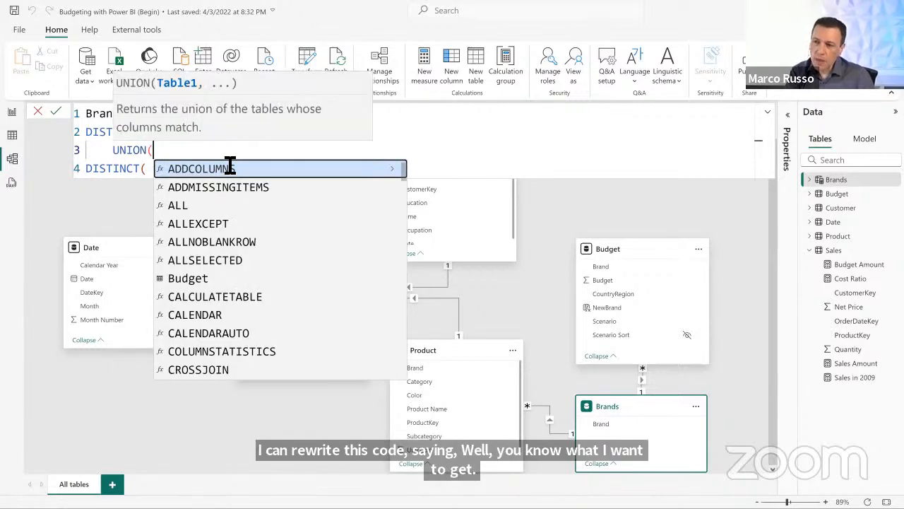
type(")")
key("Escape")
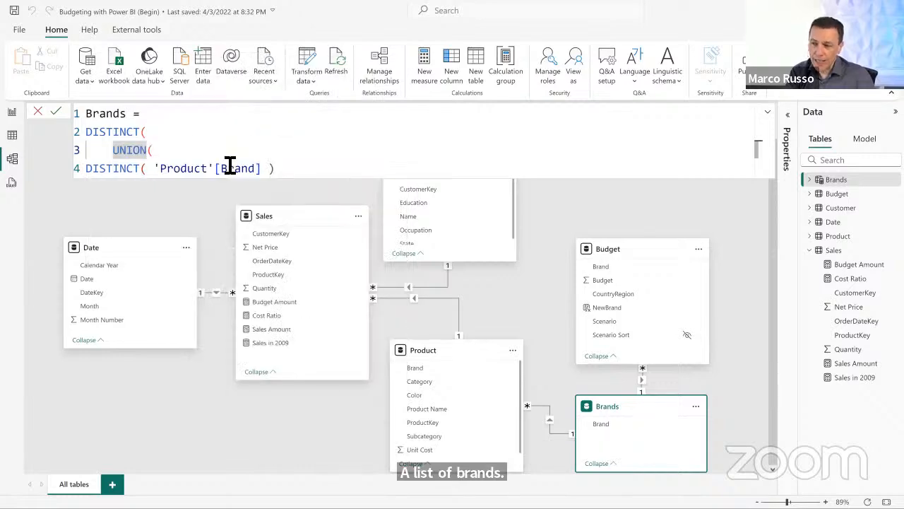
Step: Indent the existing DISTINCT ( 'Product'[Brand] ) line as the first argument of UNION, ending it with a comma
key("Down")
key("Home")
key("Tab")
key("Tab")
key("End")
type(",")
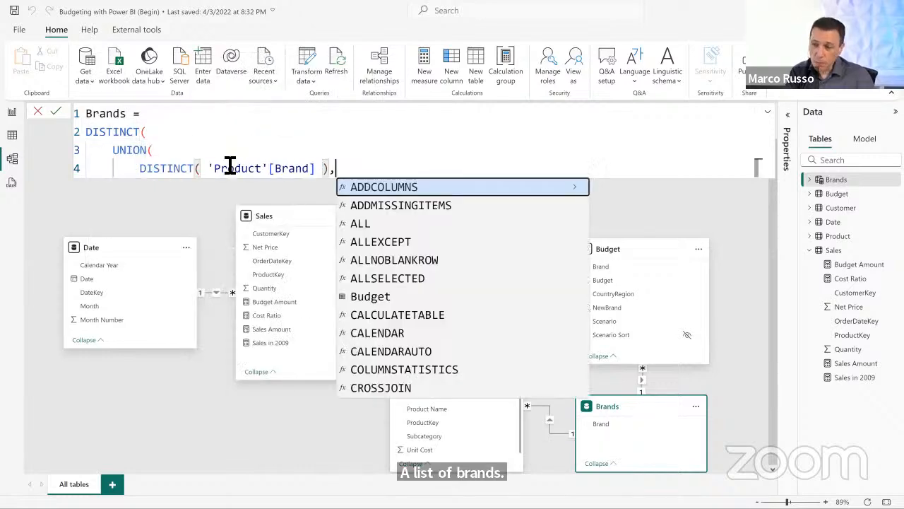
Step: Add DISTINCT ( Budget[Brand] ) as the second UNION argument and close both the UNION and the outer DISTINCT
key("Return")
type("DI")
key("Tab")
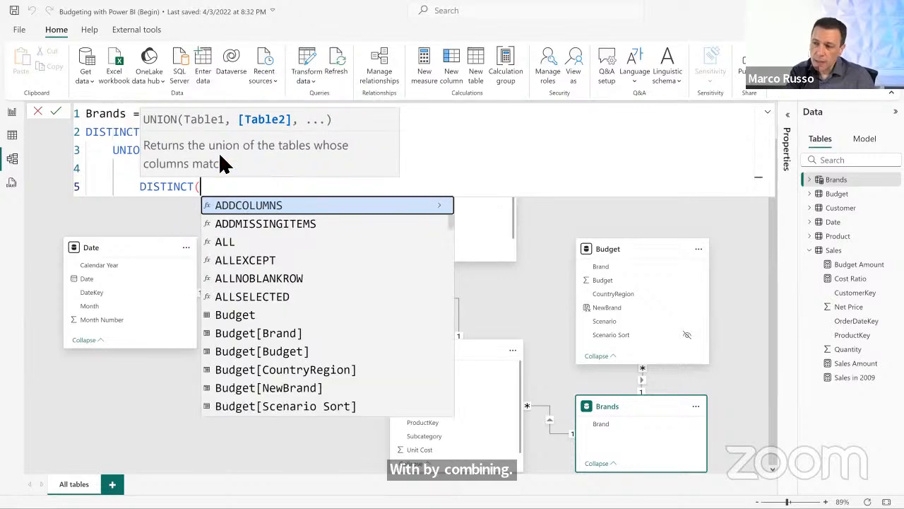
type("Bu")
key("Down")
key("Tab")
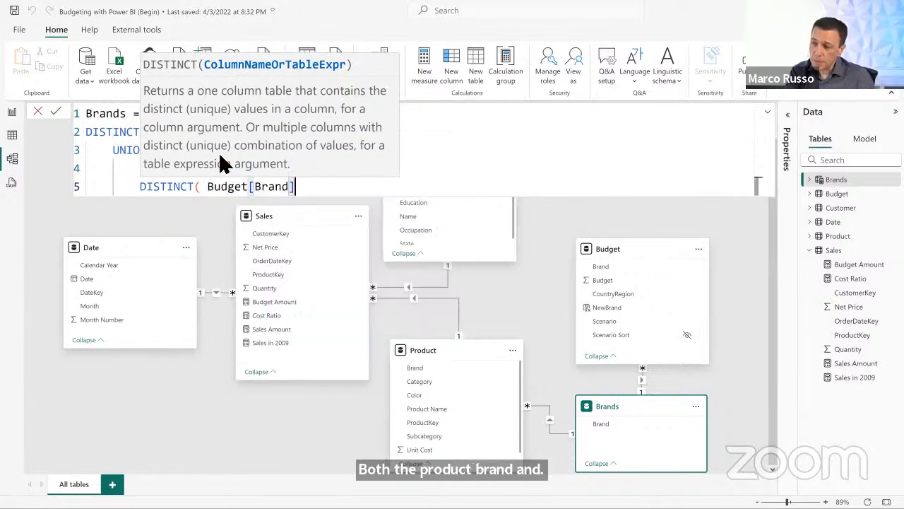
type(")")
key("shift+Return")
type(")")
key("shift+Return")
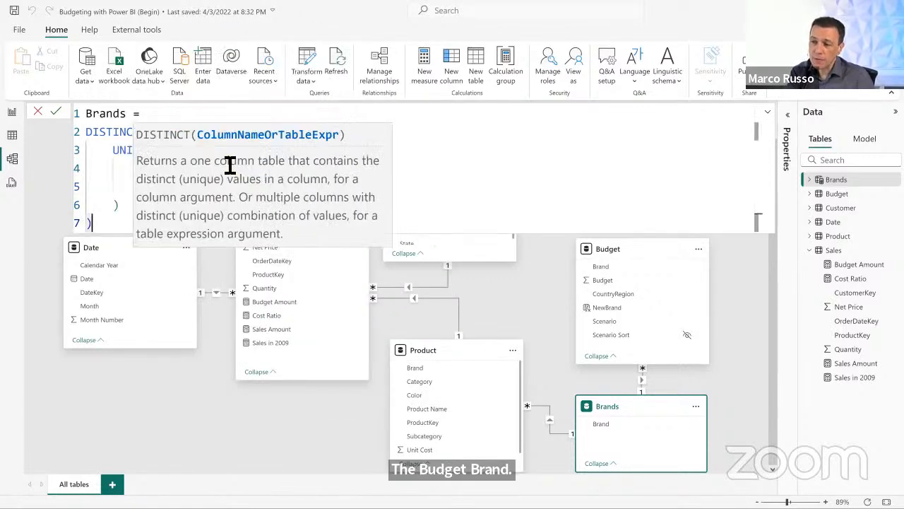
type(")")
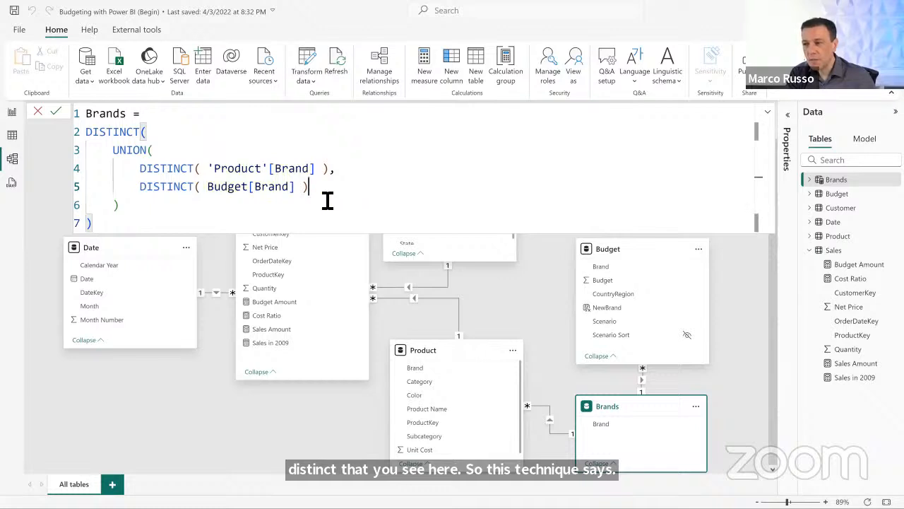
Step: Check the inner and outer DISTINCT calls in the Brands formula and commit the table definition
left_click_drag(325, 193, 153, 171)
left_click(154, 172)
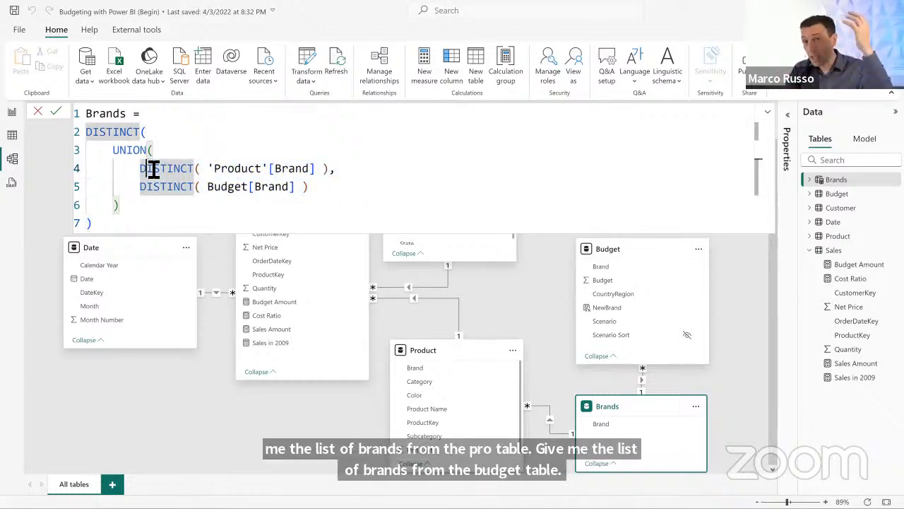
double_click(140, 134)
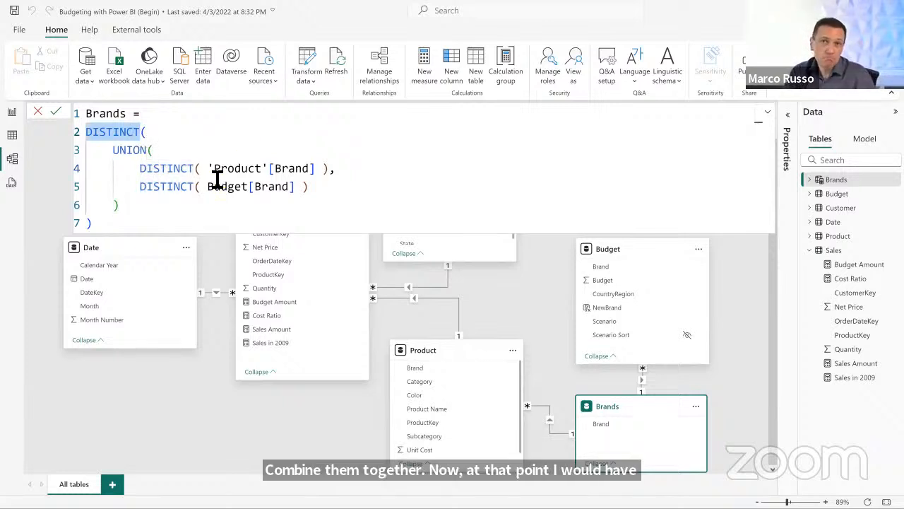
left_click(218, 225)
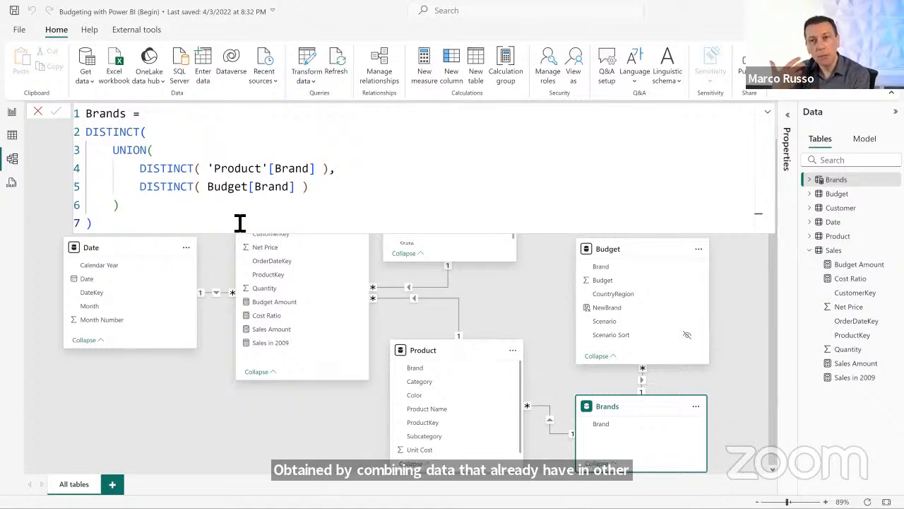
Step: Return to the report, collapse the Sales table and expand the field lists of Product and Budget
left_click(13, 113)
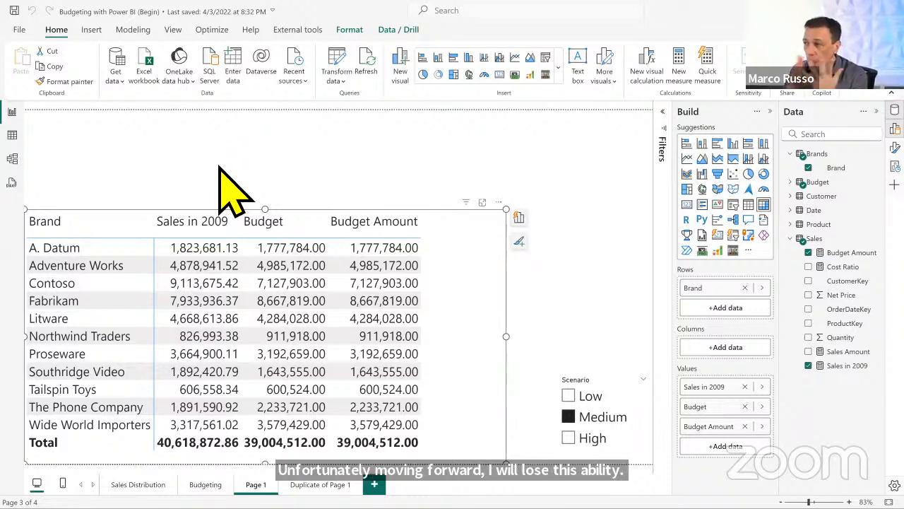
left_click(806, 238)
left_click(805, 226)
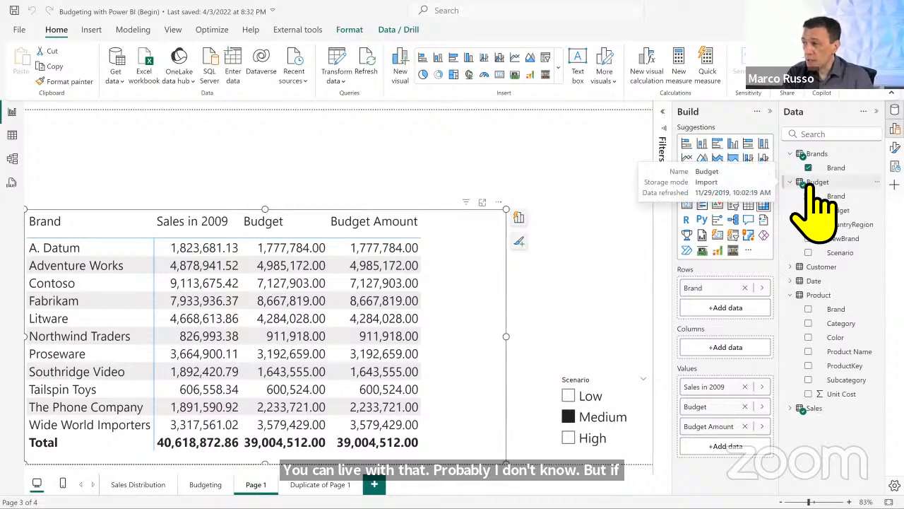
left_click(812, 182)
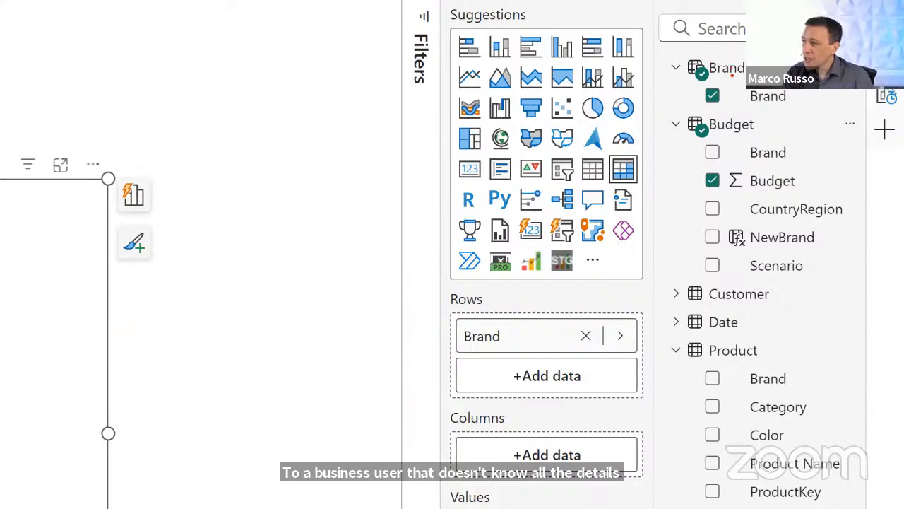
mouse_move(736, 78)
left_mouse_down()
mouse_move(791, 98)
mouse_move(804, 113)
left_mouse_up()
left_click_drag(742, 137, 804, 164)
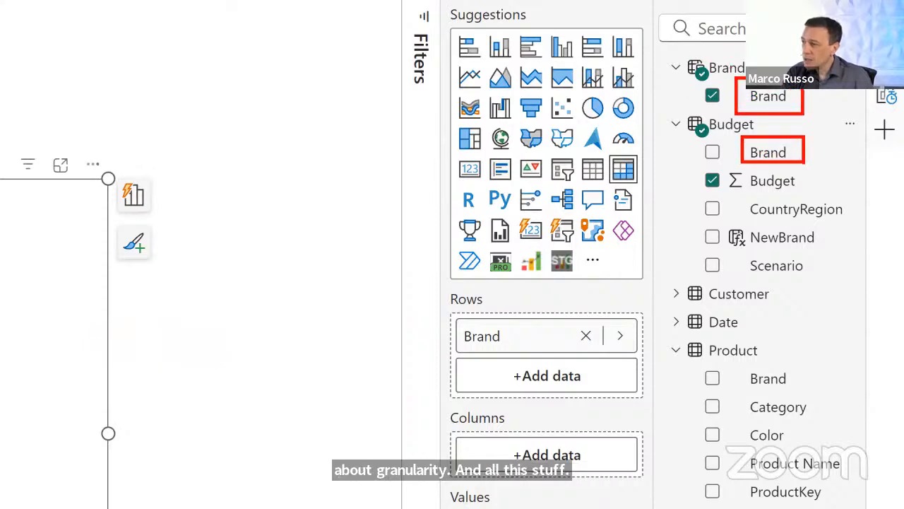
left_click_drag(741, 364, 809, 395)
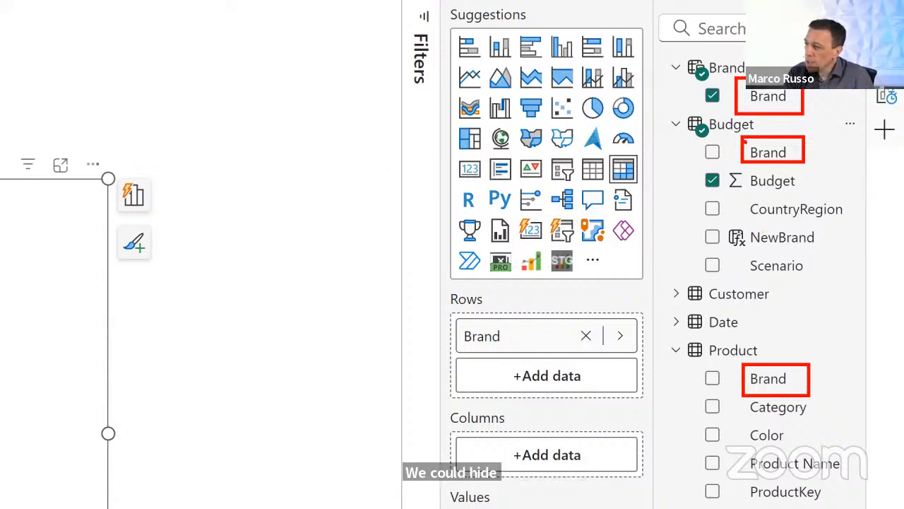
mouse_move(745, 142)
left_mouse_down()
mouse_move(806, 169)
mouse_move(754, 157)
left_mouse_up()
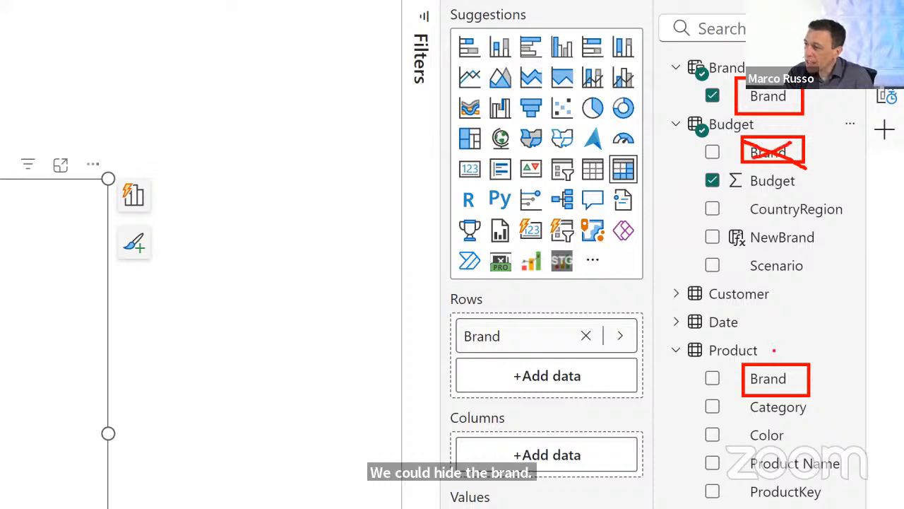
left_click_drag(808, 366, 726, 407)
left_click_drag(739, 359, 791, 390)
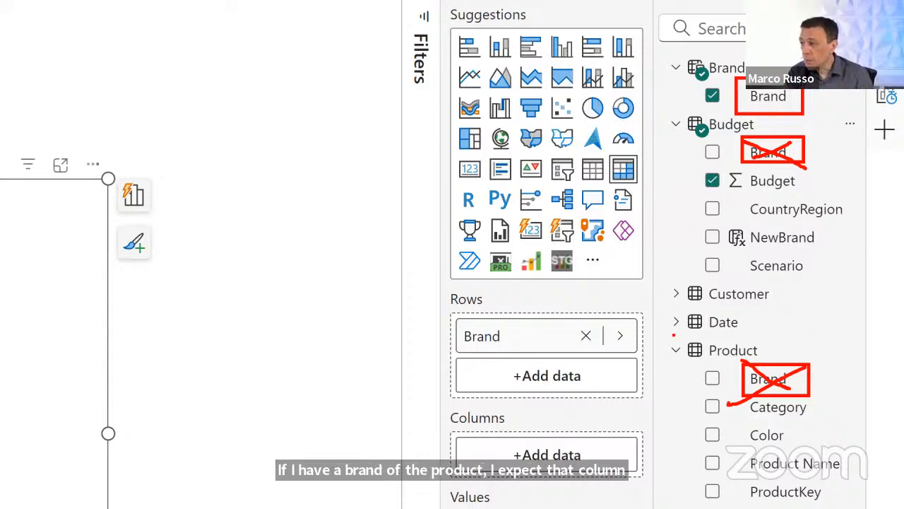
left_click_drag(673, 335, 760, 363)
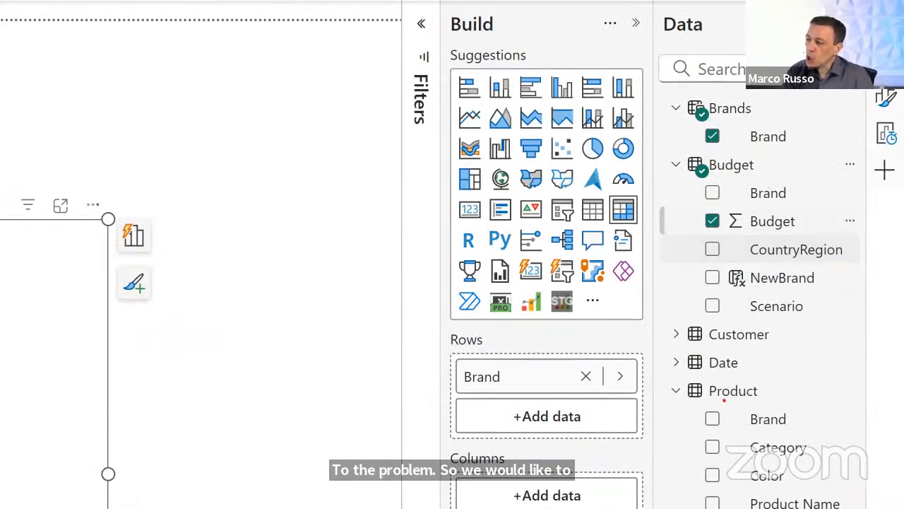
left_click_drag(727, 401, 808, 438)
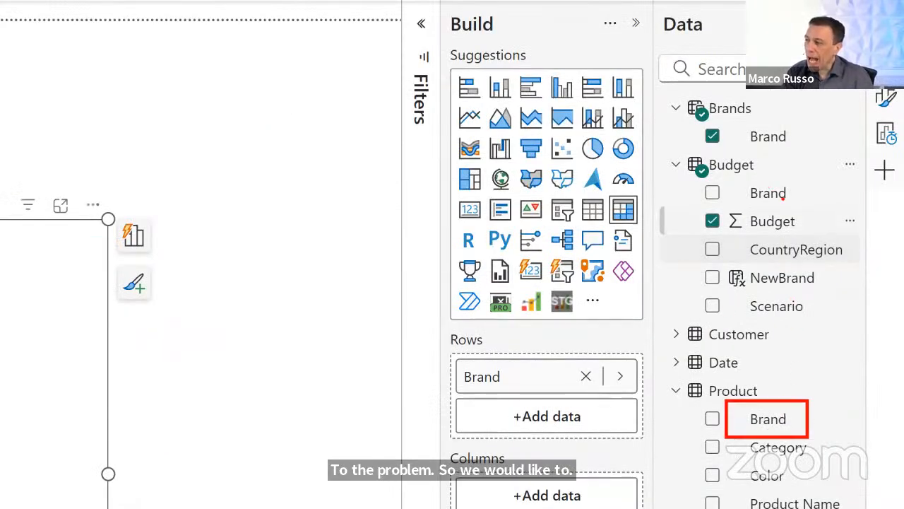
left_click_drag(786, 198, 749, 191)
left_click_drag(678, 91, 766, 137)
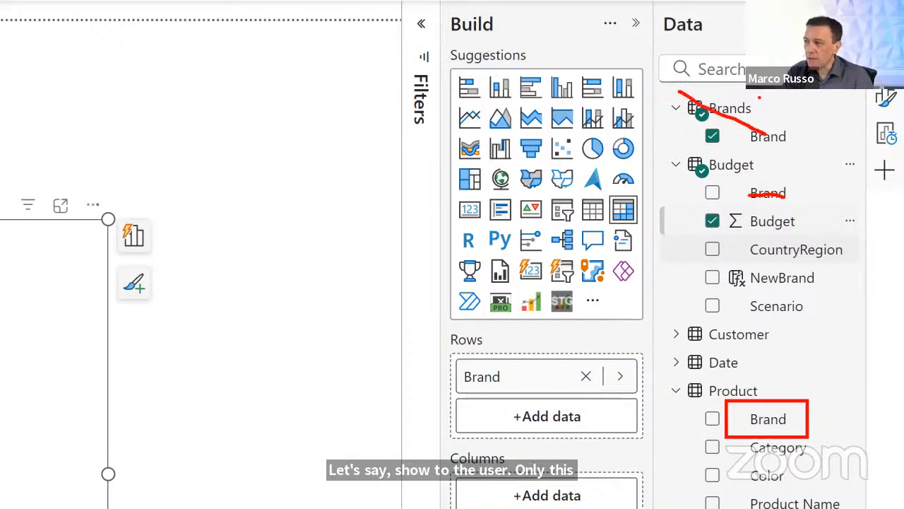
left_click_drag(760, 96, 682, 156)
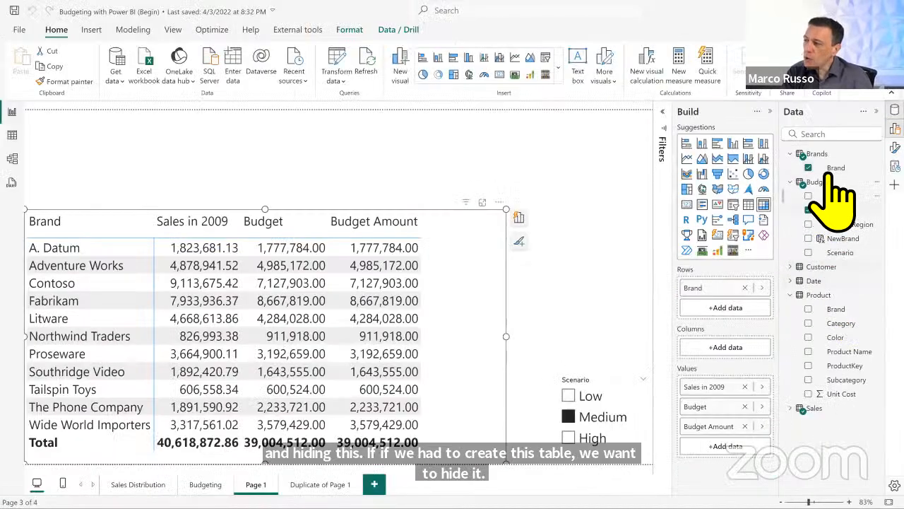
Step: Replace the matrix's row field with the Brand column from the Product table
left_click(834, 170)
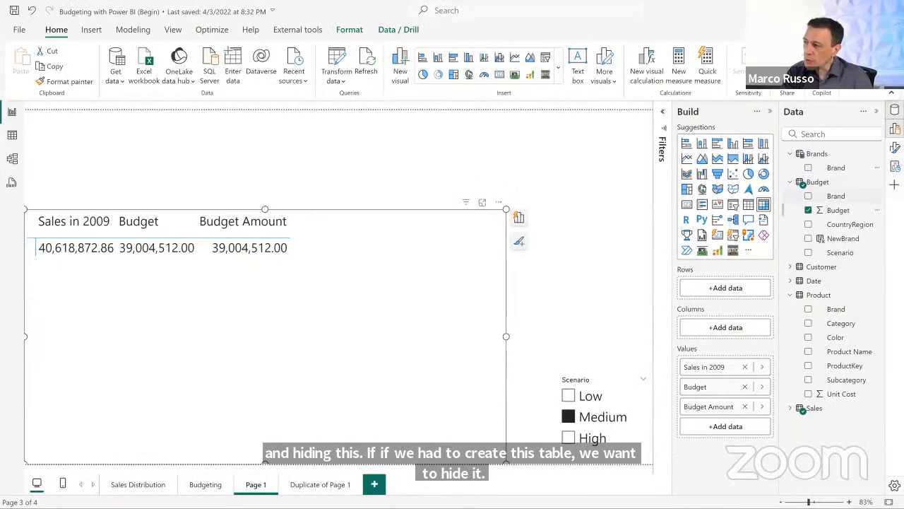
left_click_drag(836, 308, 735, 290)
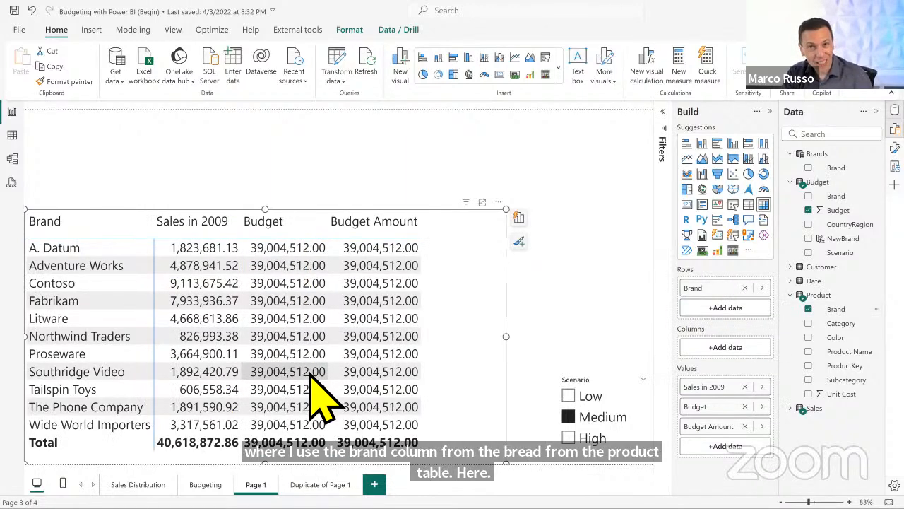
Step: Return to the model diagram, close the Brands formula and move the Budget table slightly away from Customer
left_click(12, 159)
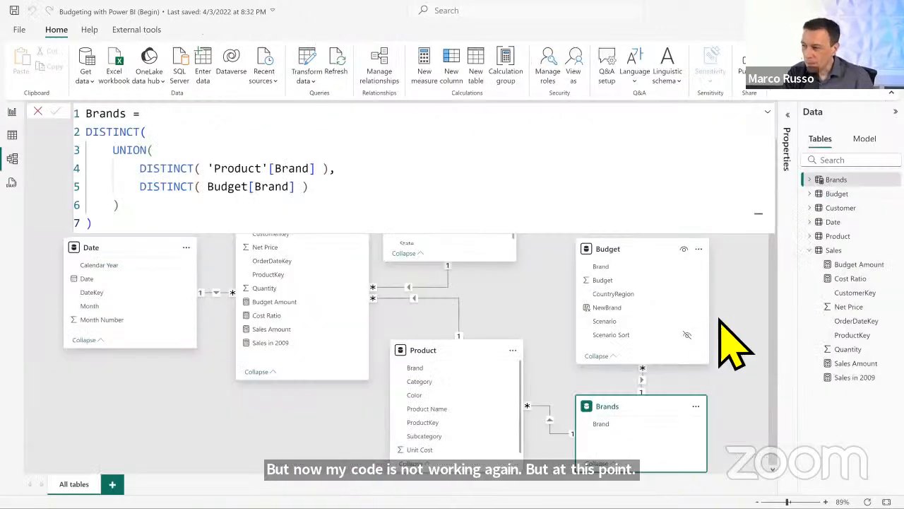
left_click(757, 292)
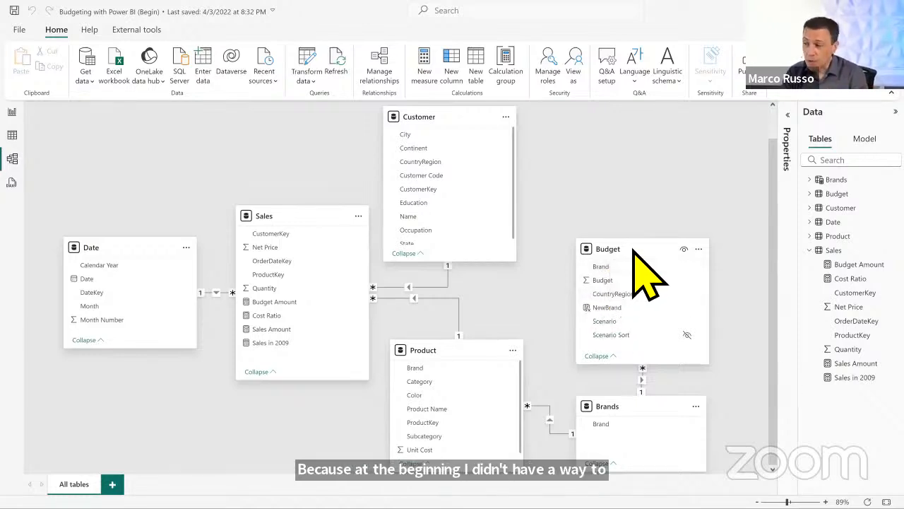
left_click_drag(636, 260, 651, 237)
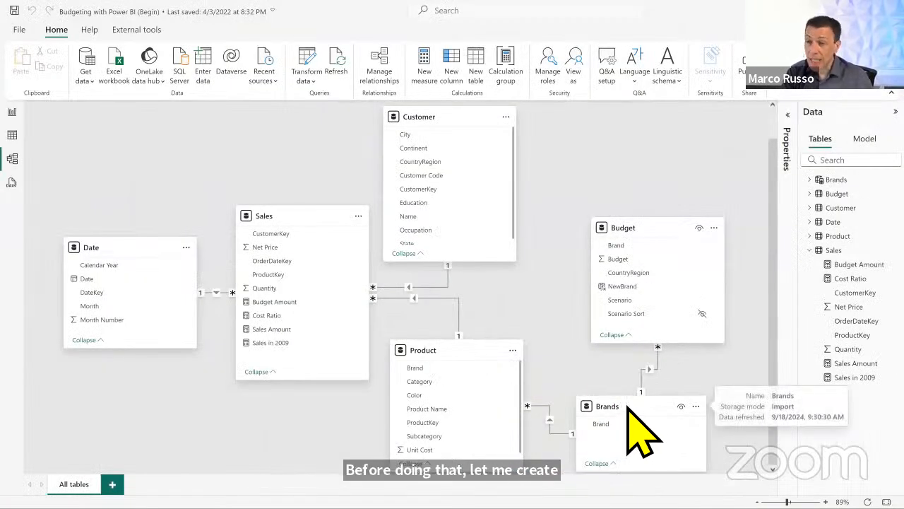
left_click_drag(656, 232, 657, 252)
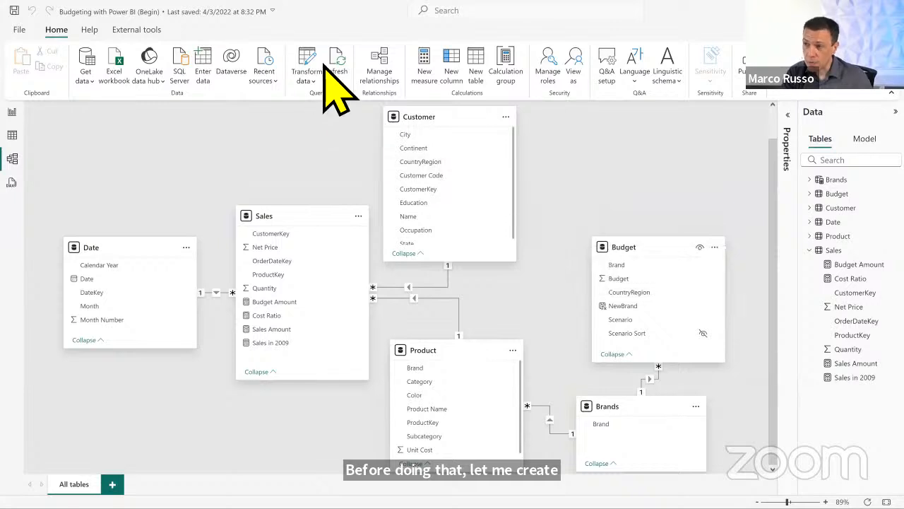
Step: Create a calculated table named Countries and begin its formula with DISTINCT wrapped around a UNION, each on its own line
left_click(477, 77)
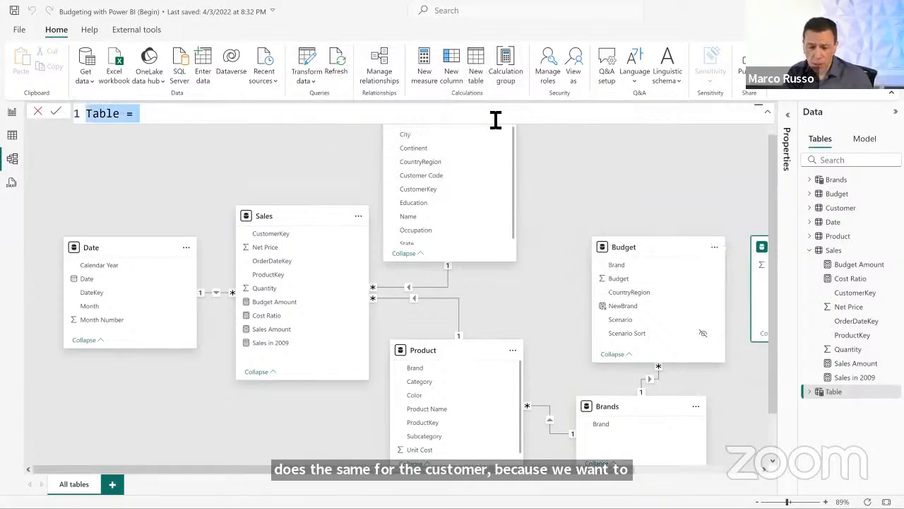
type("Countries =")
key("shift+Return")
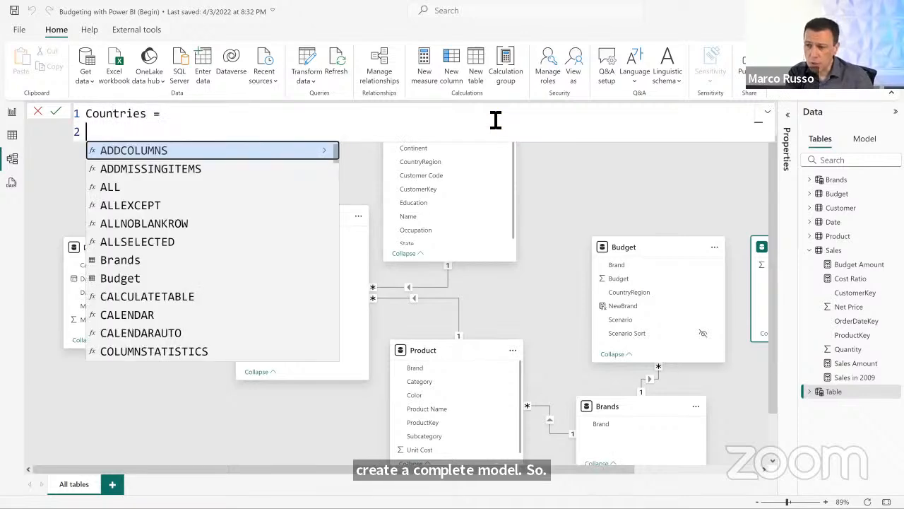
type("DISTINCT(")
key("shift+Return")
type("UNION(")
key("shift+Return")
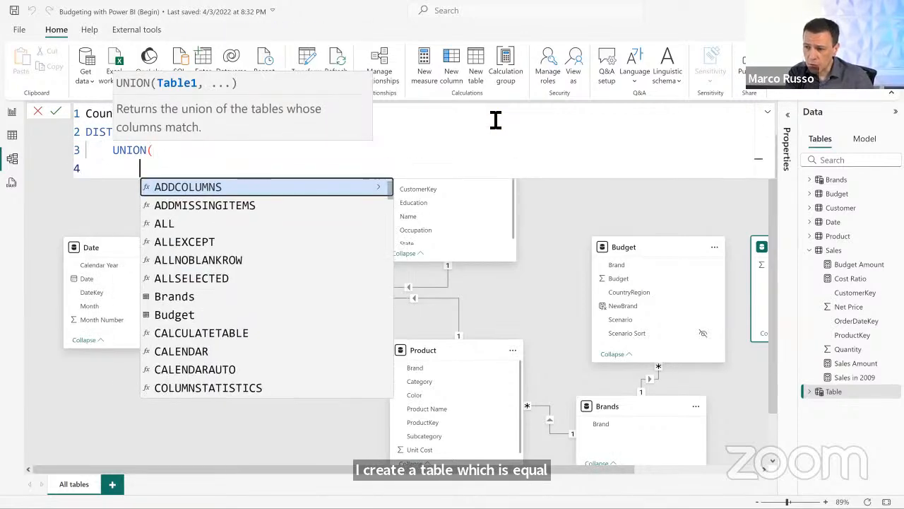
Step: Add DISTINCT( Customer[CountryRegion] ) as the first argument of the UNION in the Countries formula
type("DISTINCT( Customer[Co")
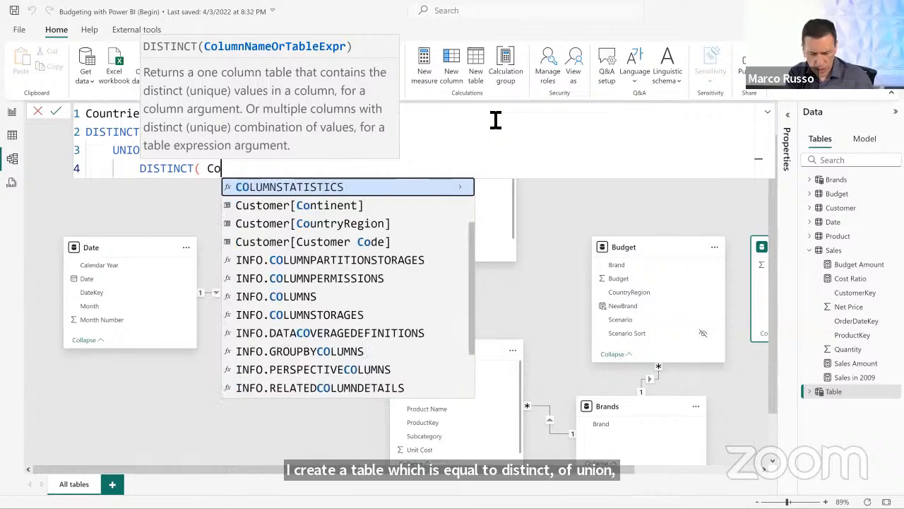
type("untry")
key("Down")
key("Tab")
type("),")
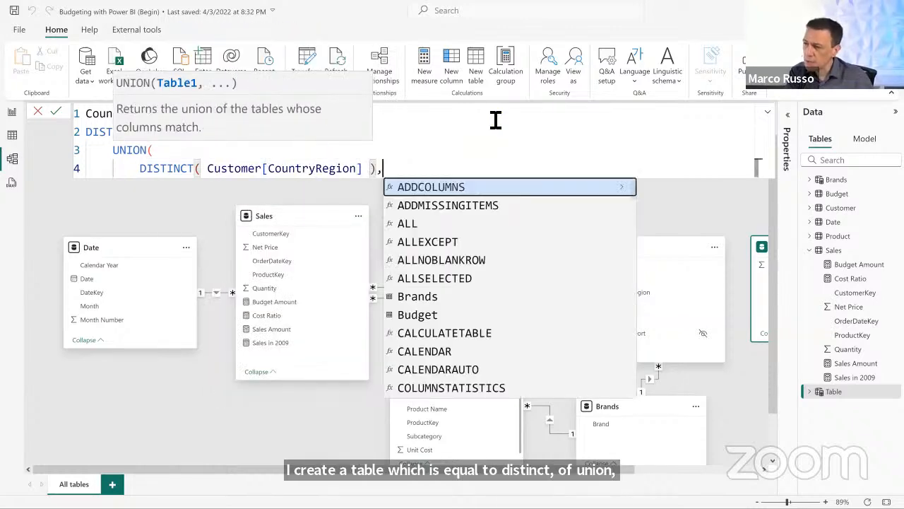
Step: Add DISTINCT( Budget[CountryRegion] ) as the second UNION argument, close both functions and commit the Countries table
key("shift+Return")
type("DISTINCT( Co")
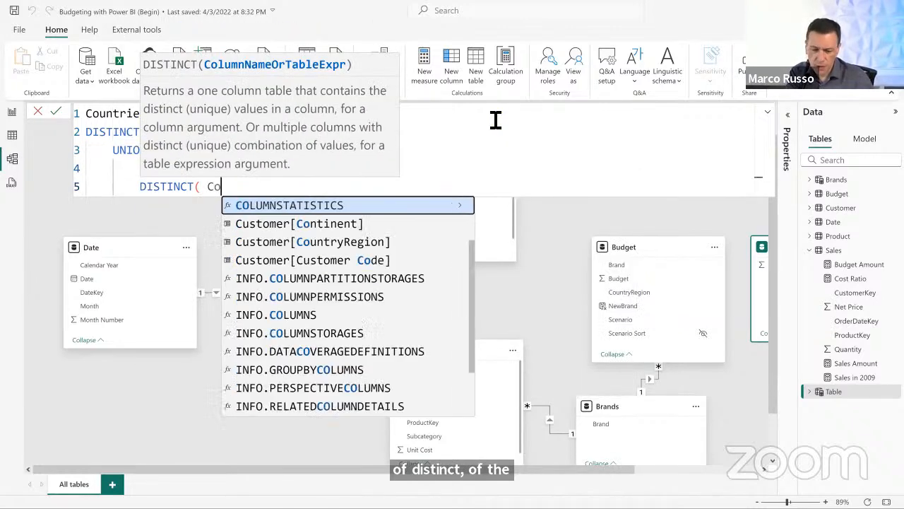
type("unty")
key("BackSpace")
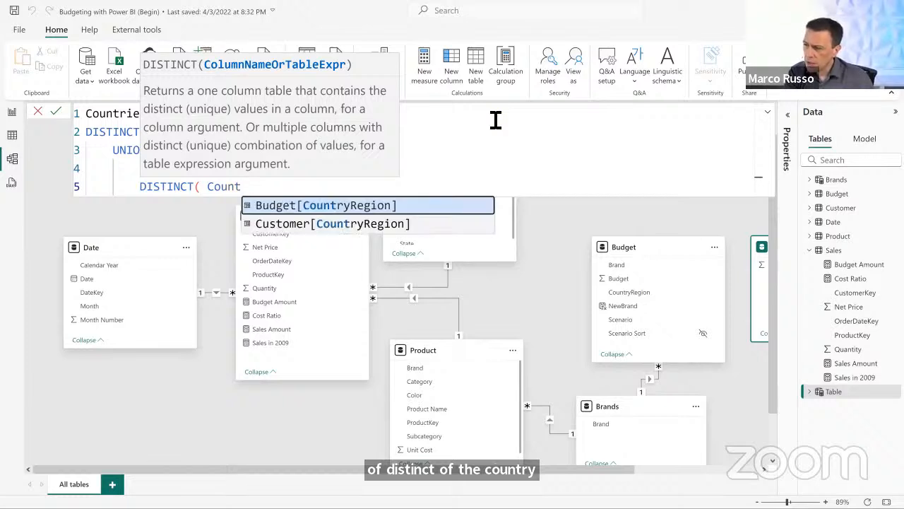
key("Tab")
type(")")
key("shift+Return")
type(")")
key("shift+Return")
type(")")
key("shift+Return")
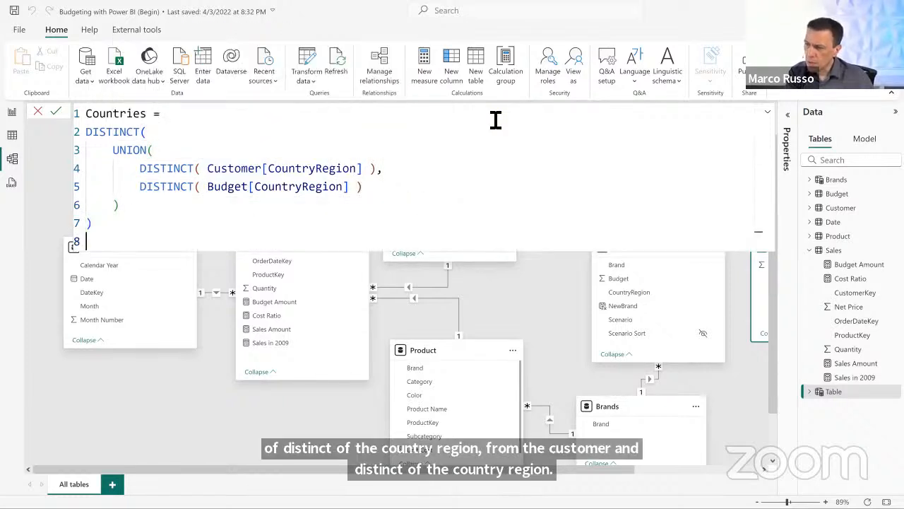
key("Return")
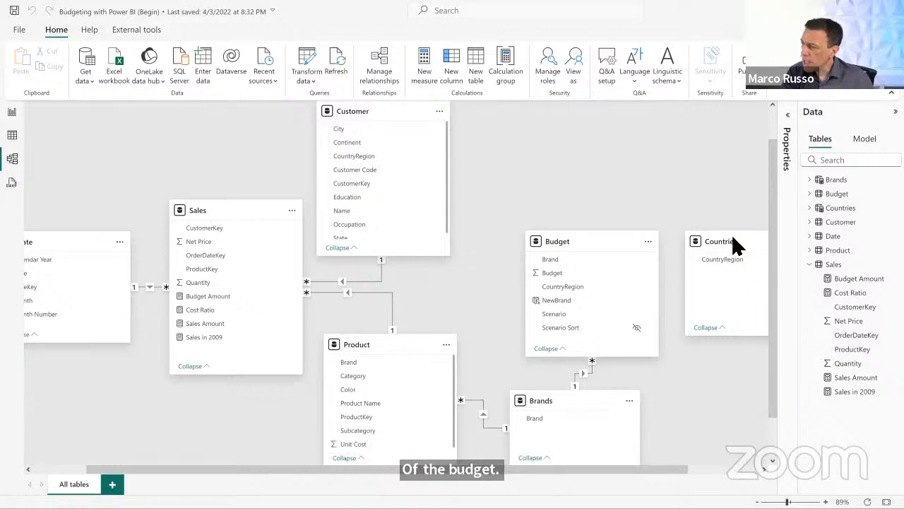
Step: Place Countries beside Customer and relate its CountryRegion column one-to-many to the CountryRegion columns of Customer and Budget
left_click_drag(735, 244, 456, 161)
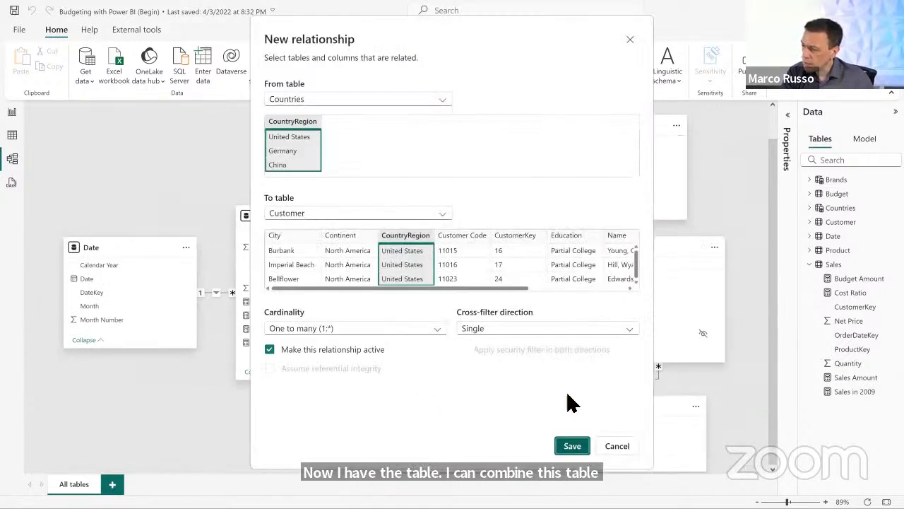
left_click(572, 446)
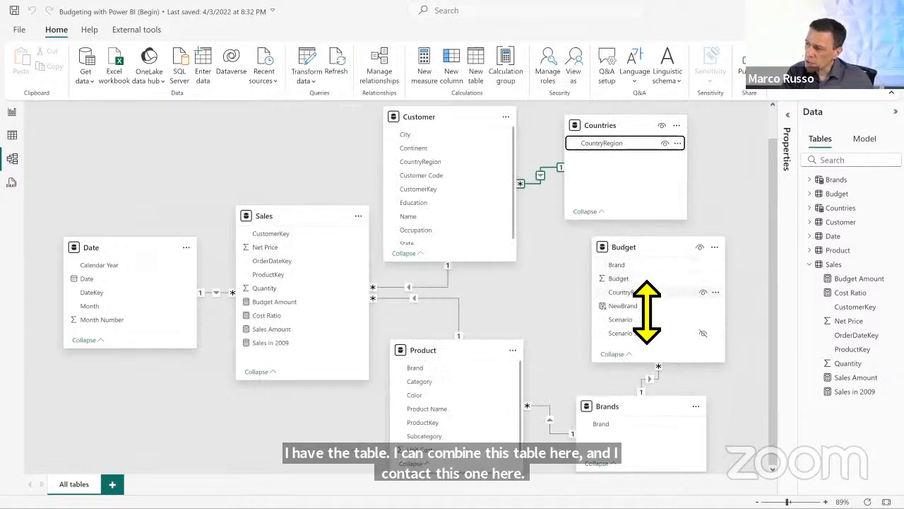
left_click_drag(609, 144, 631, 293)
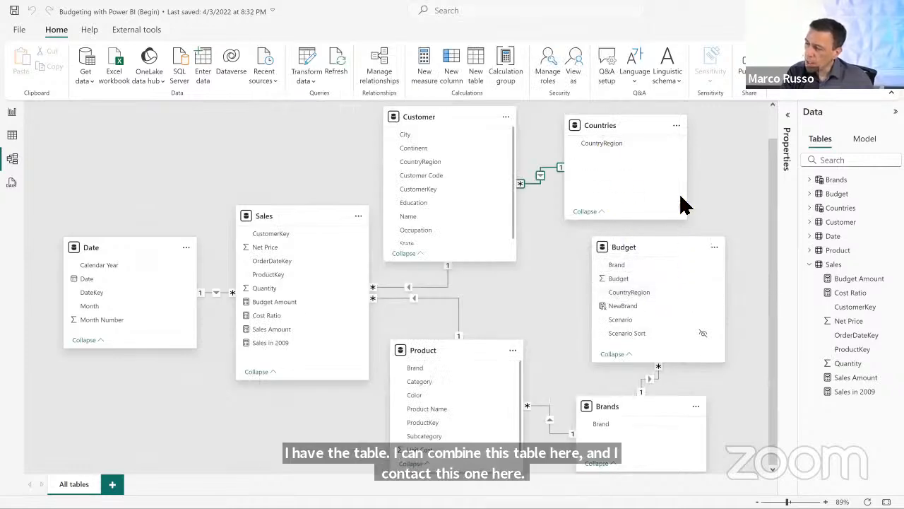
left_click(569, 389)
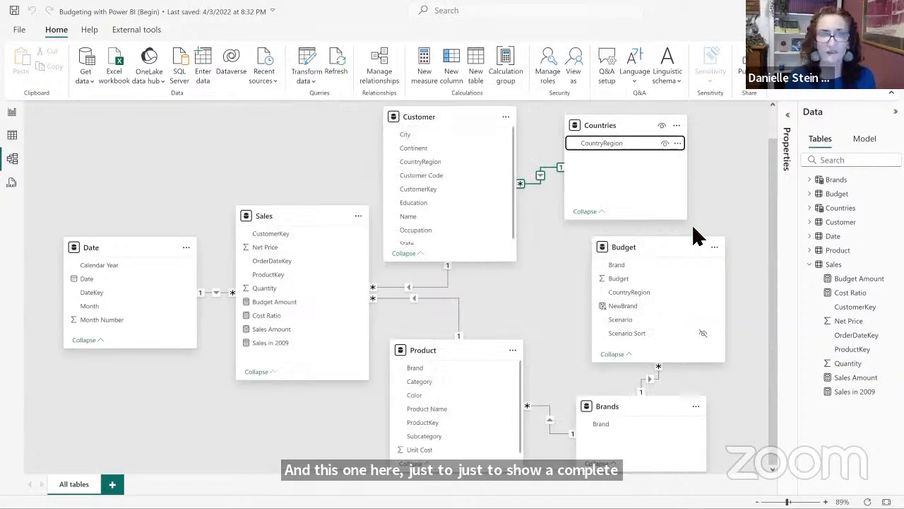
Step: Nudge Countries and shift Budget slightly away from Product in the diagram, and select the Brands table
mouse_move(626, 134)
left_mouse_down()
mouse_move(615, 158)
mouse_move(627, 125)
left_mouse_up()
left_click_drag(666, 247, 693, 252)
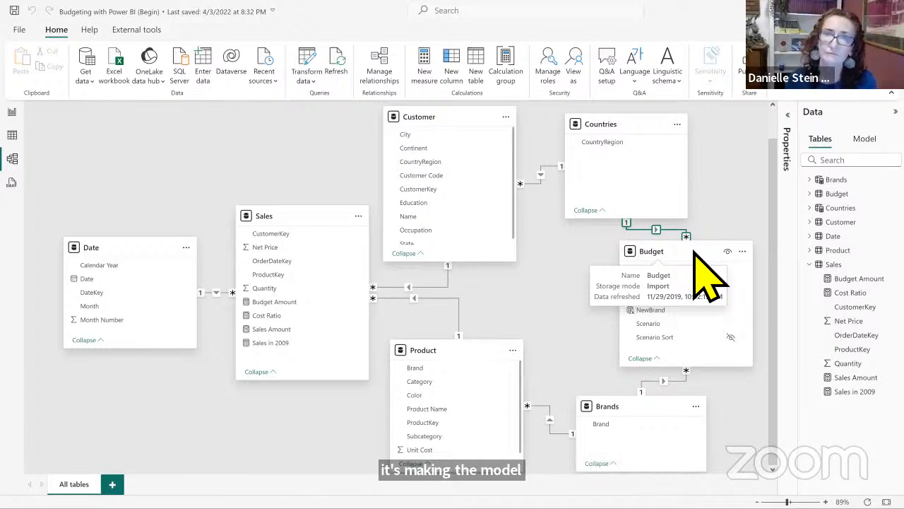
left_click(634, 410)
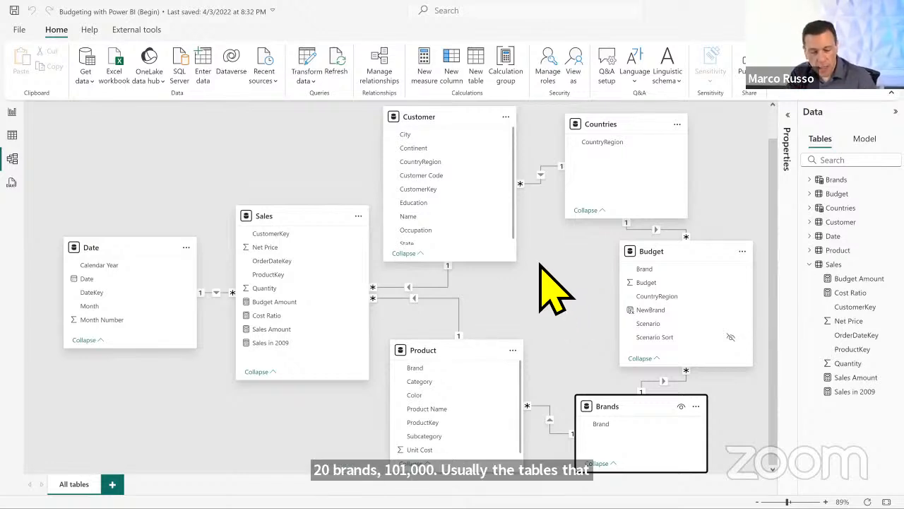
key("ctrl+2")
left_click_drag(233, 206, 284, 231)
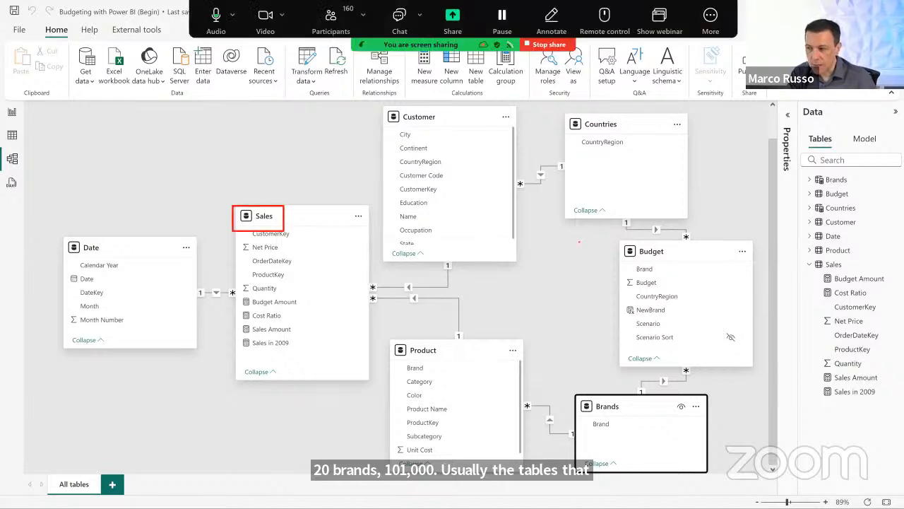
left_click_drag(601, 239, 671, 259)
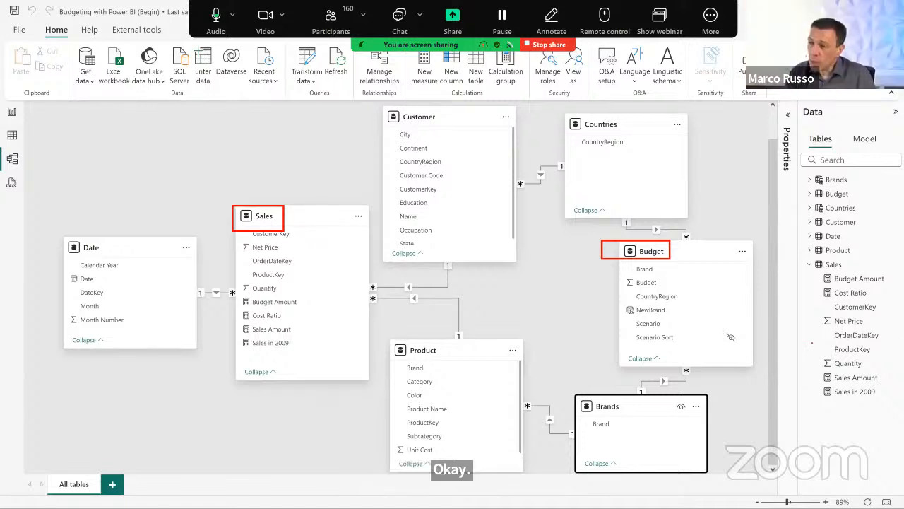
key("Escape")
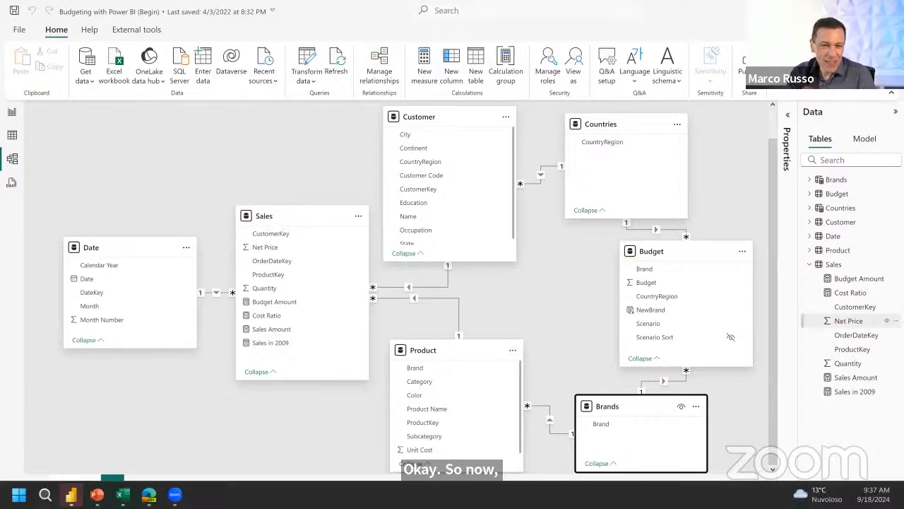
key("alt+Tab")
key("Right")
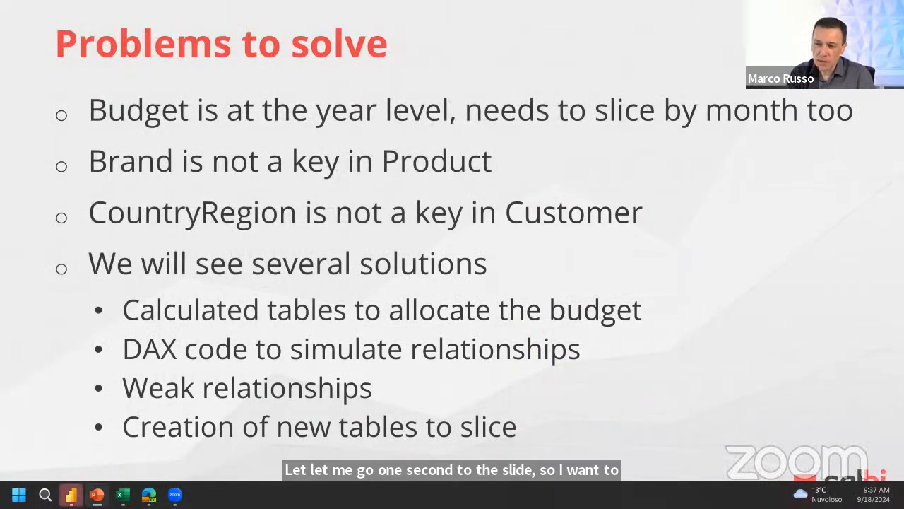
key("Right")
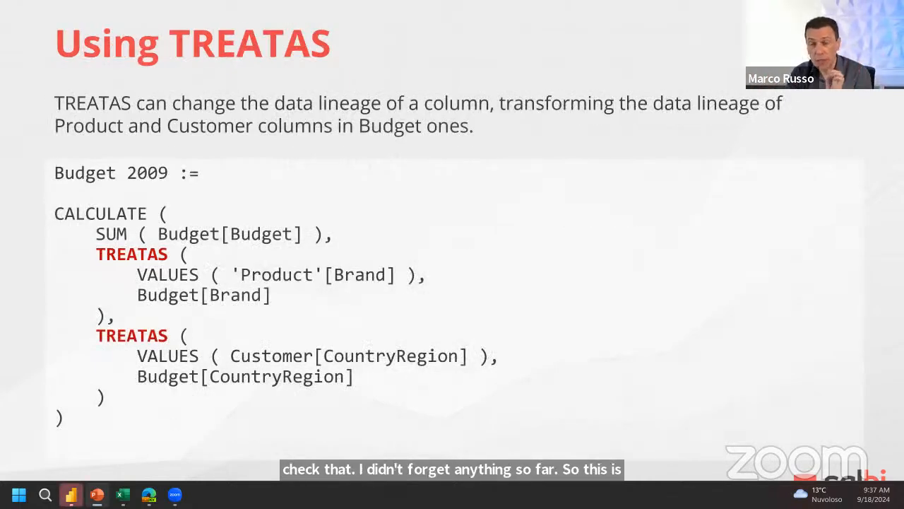
key("Right")
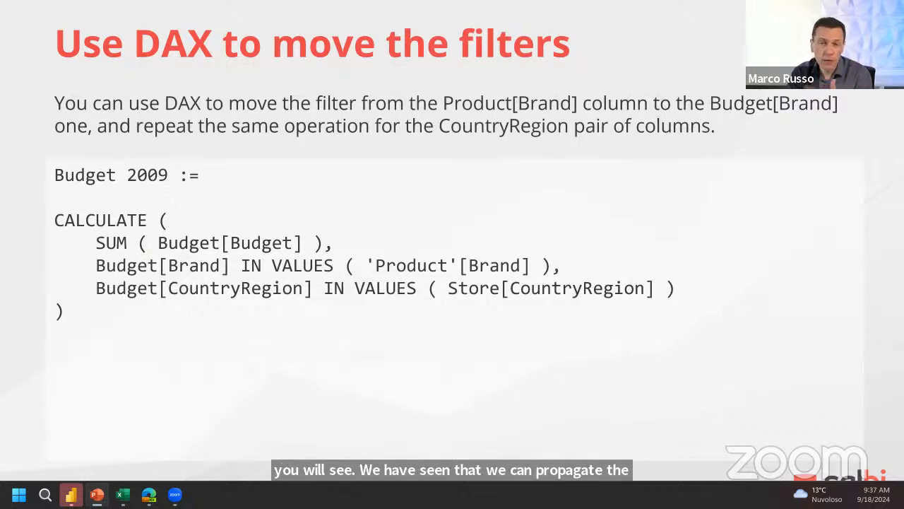
key("Right")
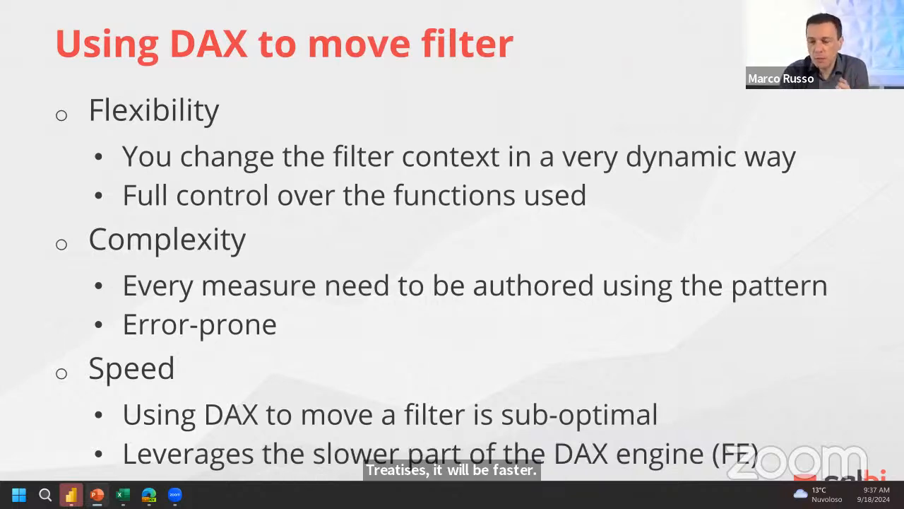
key("Right")
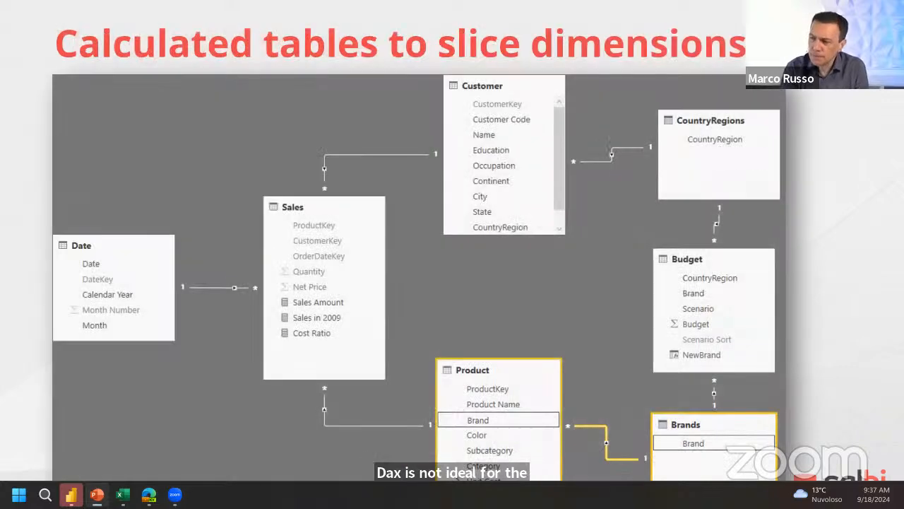
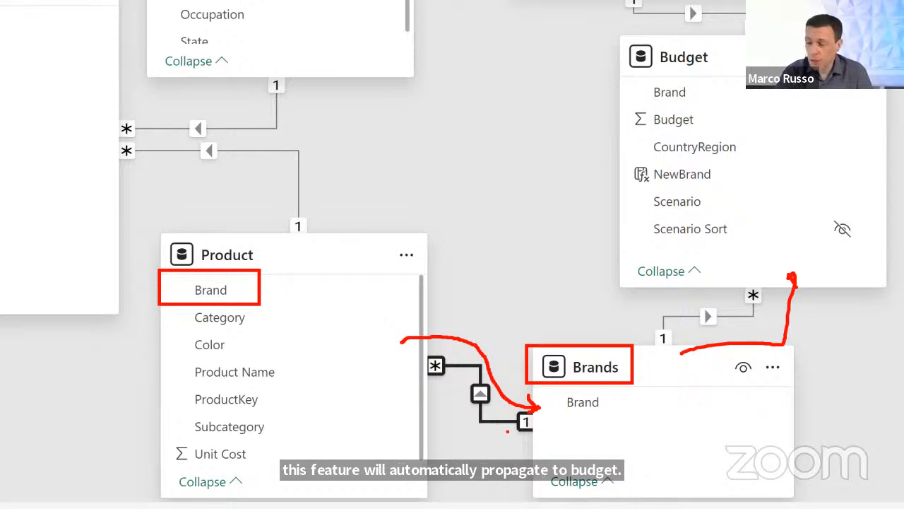
key("Escape")
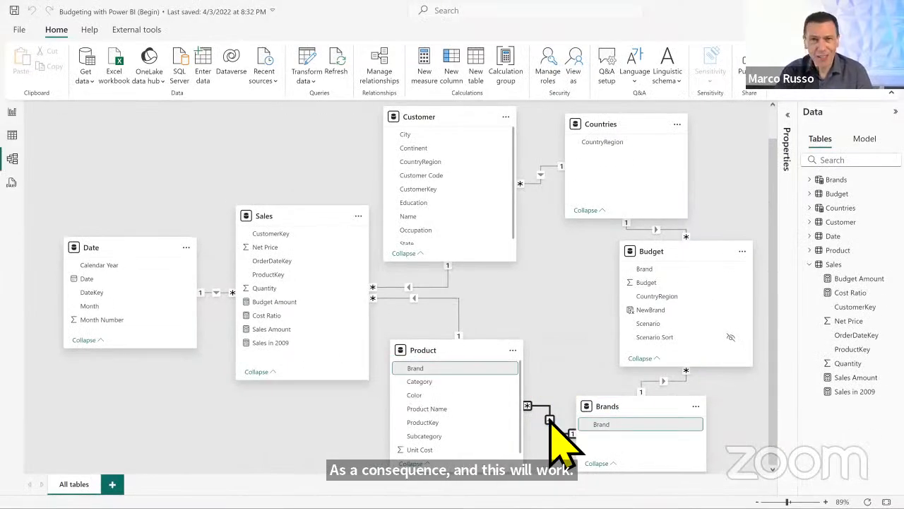
Step: Set the cross-filter direction of the Product–Brands relationship to Both and save it
double_click(551, 418)
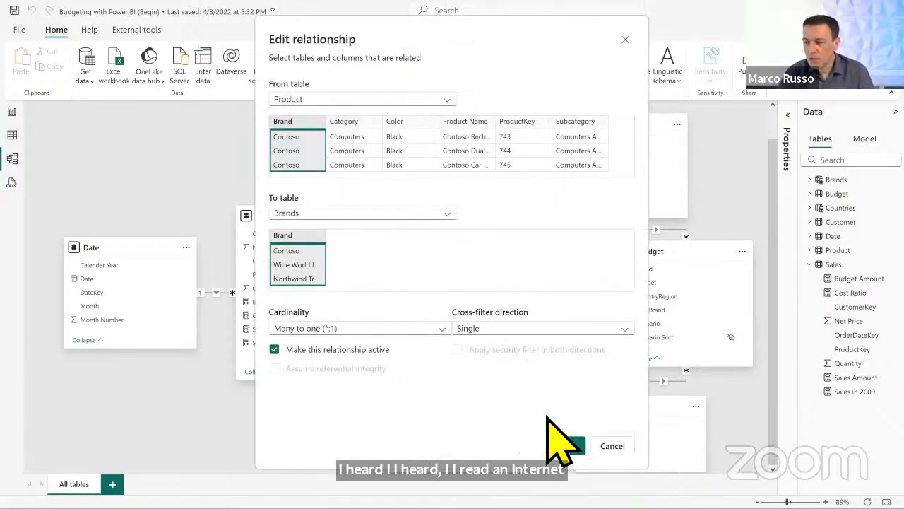
left_click(507, 329)
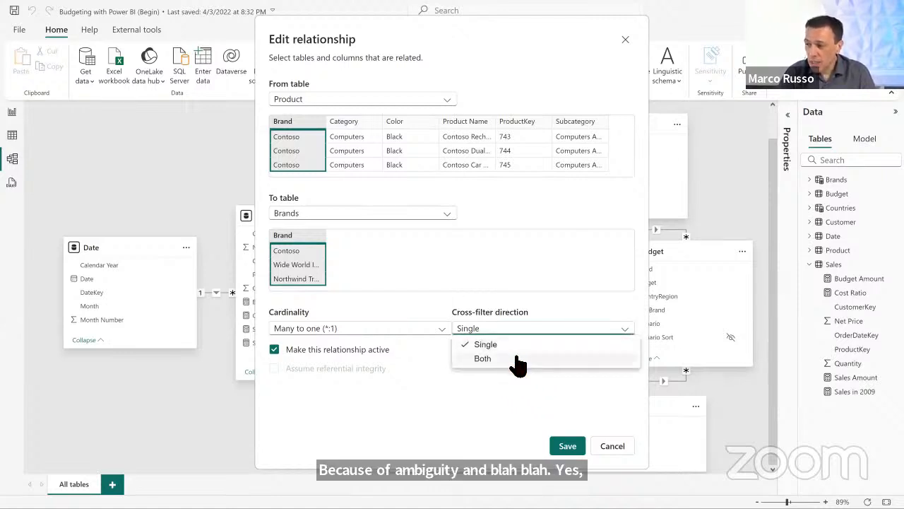
left_click(519, 363)
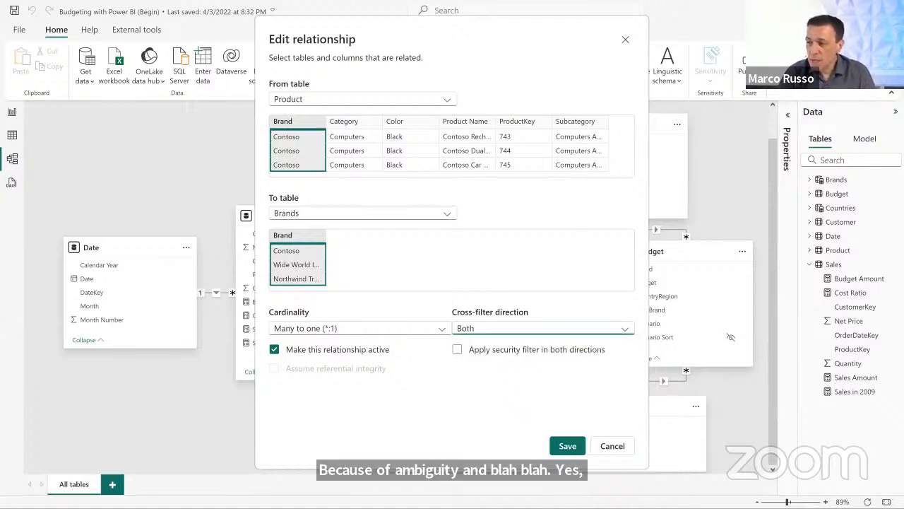
left_click(568, 447)
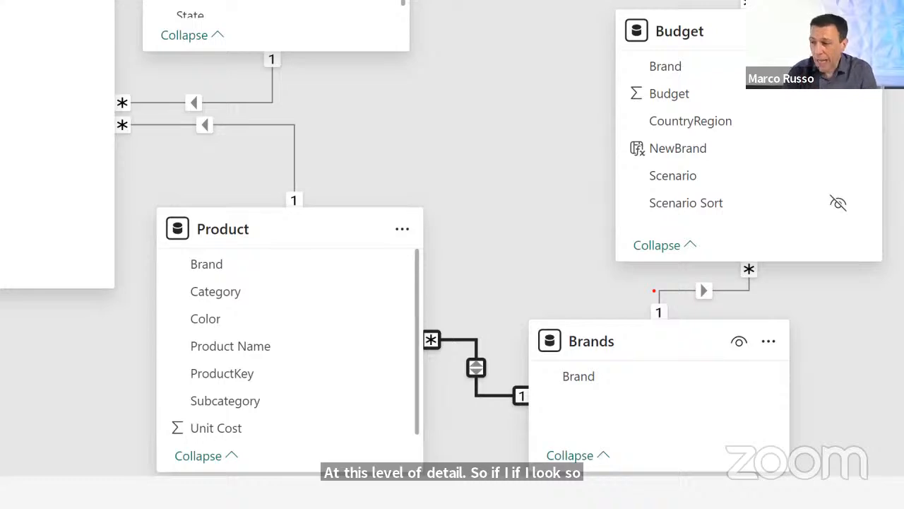
left_click_drag(157, 204, 257, 246)
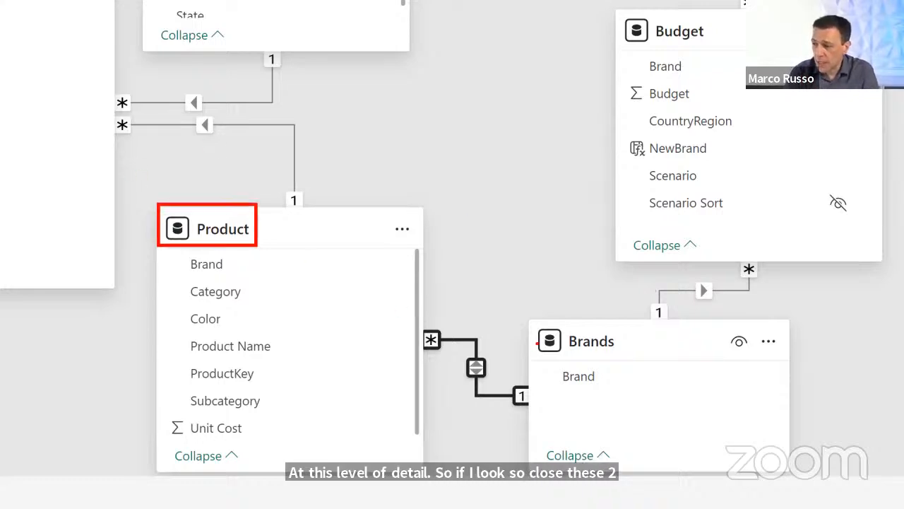
left_click_drag(526, 320, 696, 380)
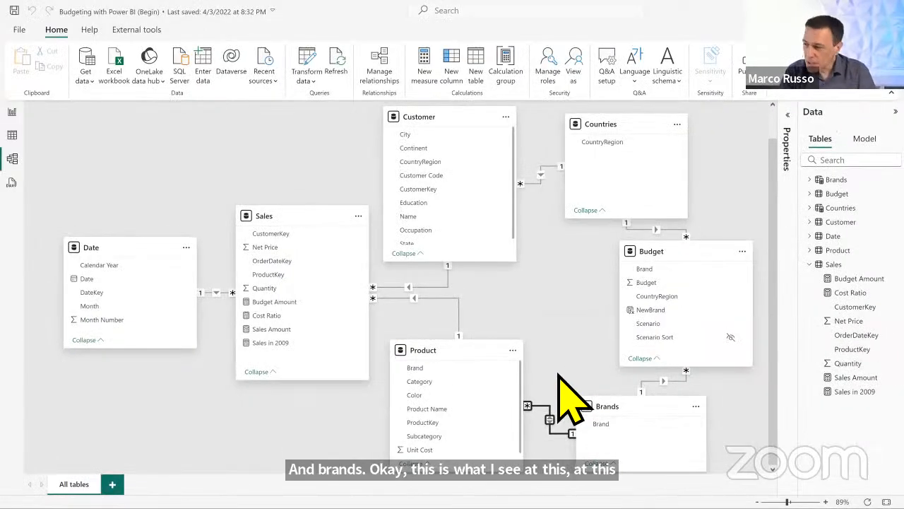
scroll(513, 293, "down", 3)
scroll(558, 380, "down", 1)
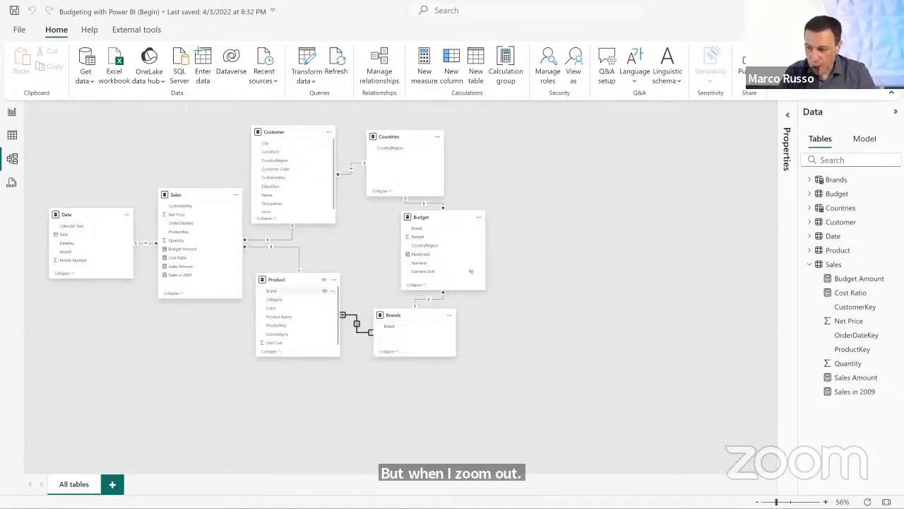
mouse_move(257, 273)
left_mouse_down()
mouse_move(311, 287)
mouse_move(384, 262)
left_mouse_up()
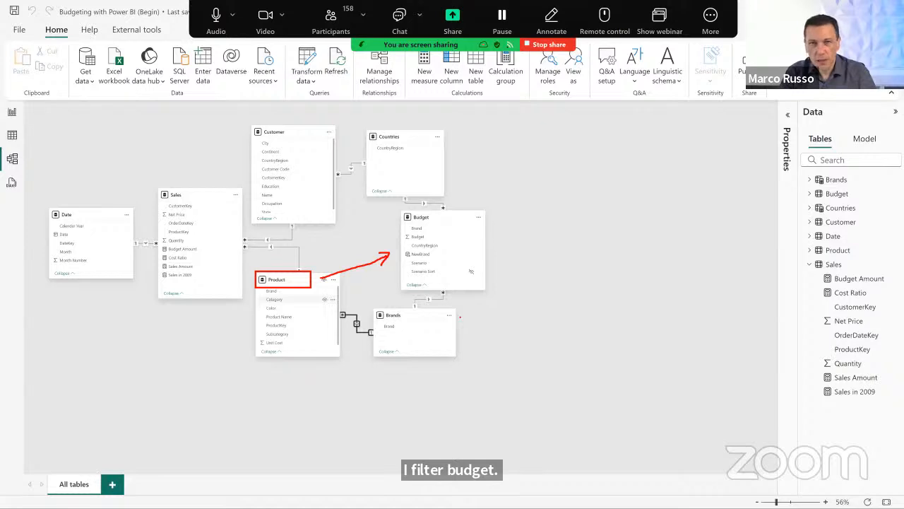
left_click_drag(366, 298, 472, 353)
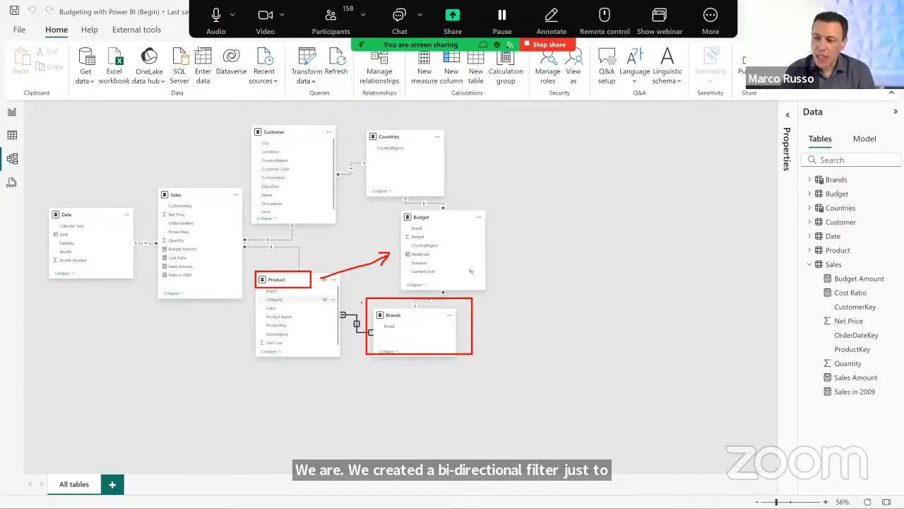
key("Escape")
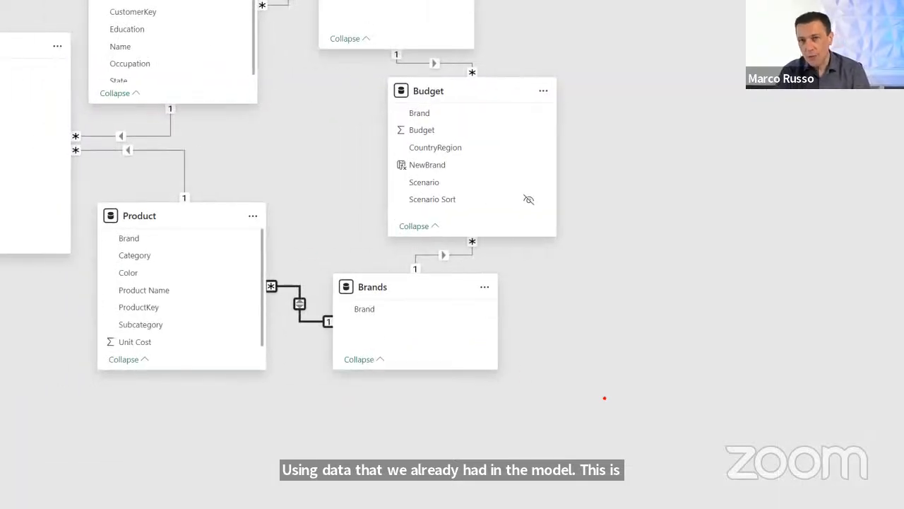
mouse_move(268, 204)
left_mouse_down()
mouse_move(386, 165)
mouse_move(377, 188)
mouse_move(383, 201)
left_mouse_up()
left_click_drag(280, 178, 381, 167)
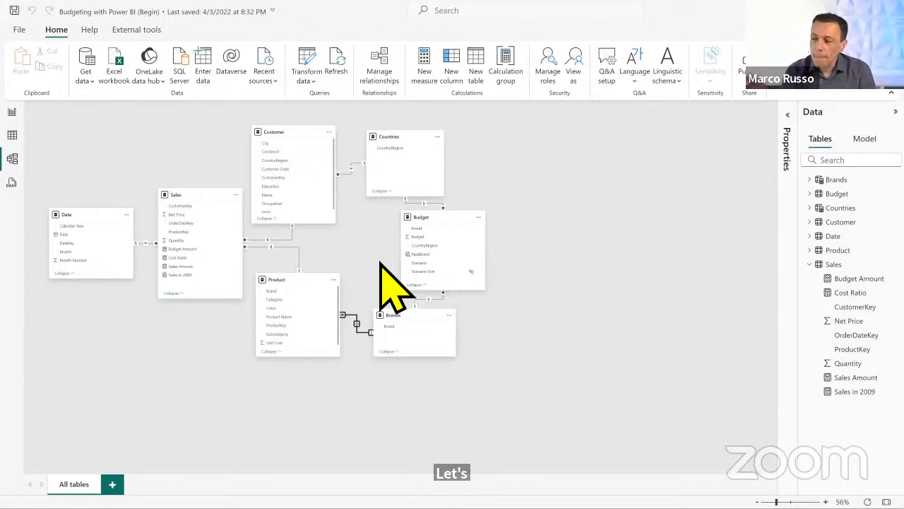
Step: Set the cross-filter direction of the Customer–Countries relationship to Both and save it
double_click(356, 168)
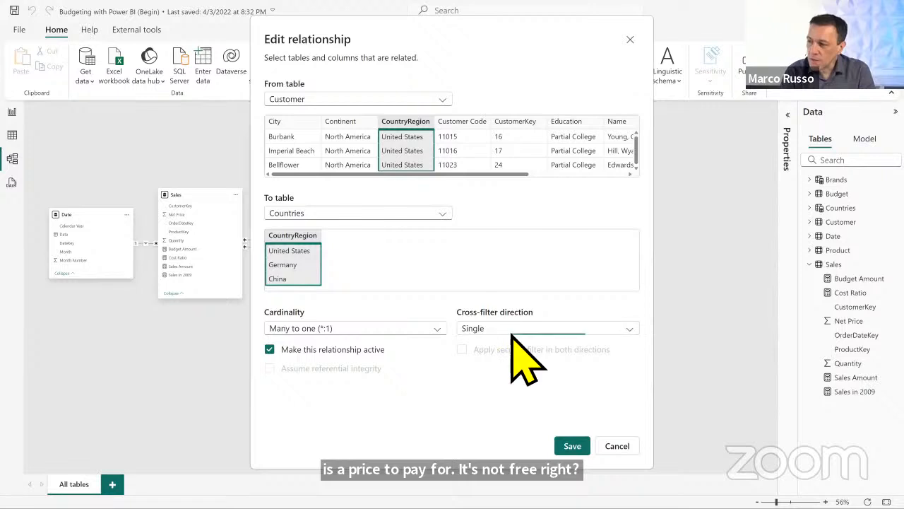
left_click(520, 333)
left_click(520, 361)
left_click(572, 446)
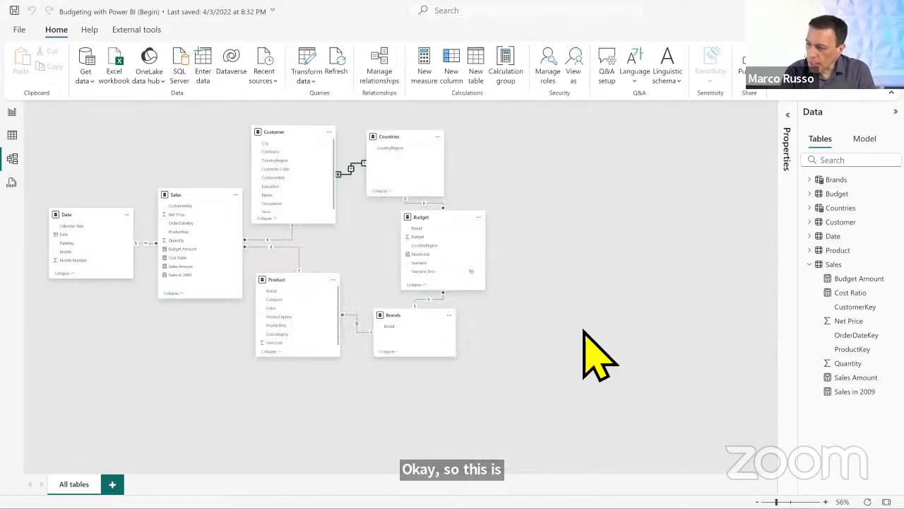
scroll(368, 222, "up", 3)
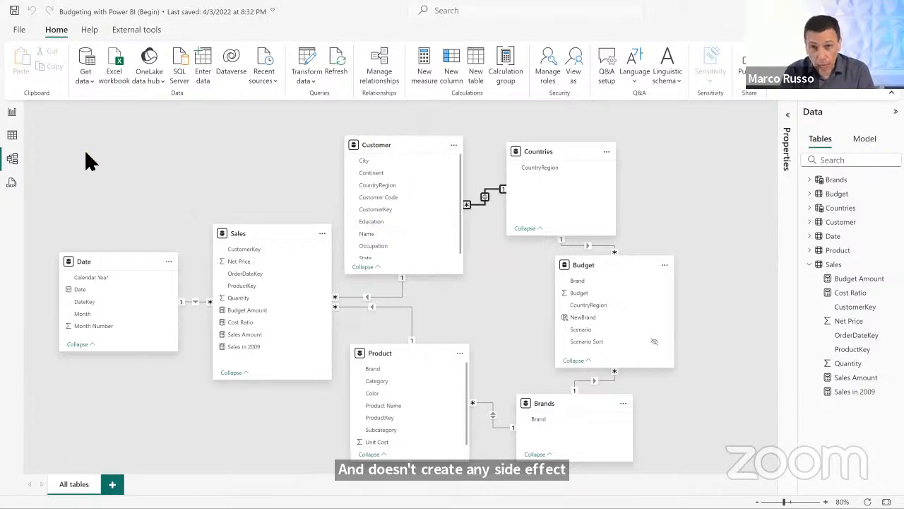
Step: In the report view, hide the Brands and Countries tables from the field list
left_click(13, 112)
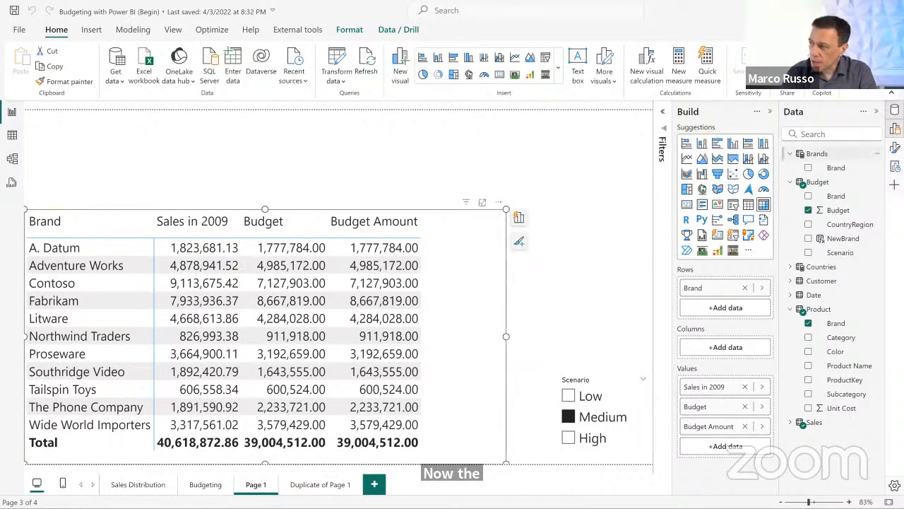
left_click(876, 153)
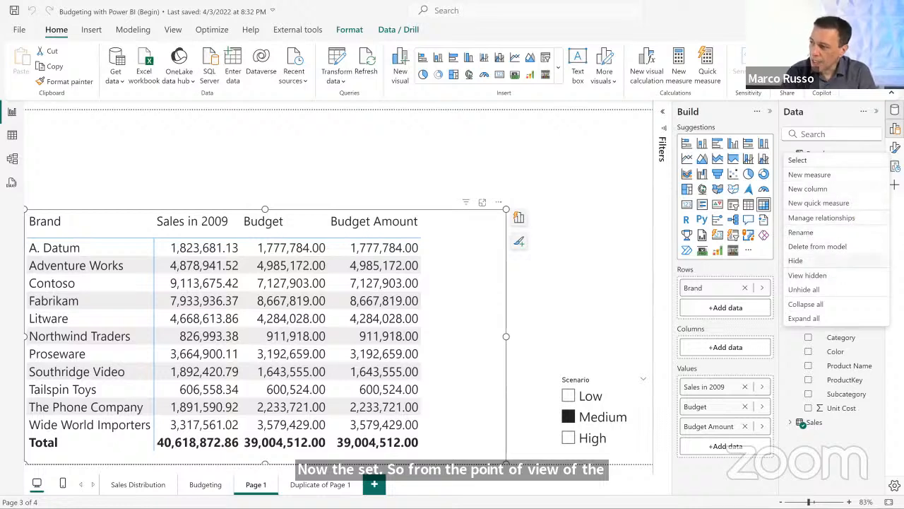
left_click(841, 261)
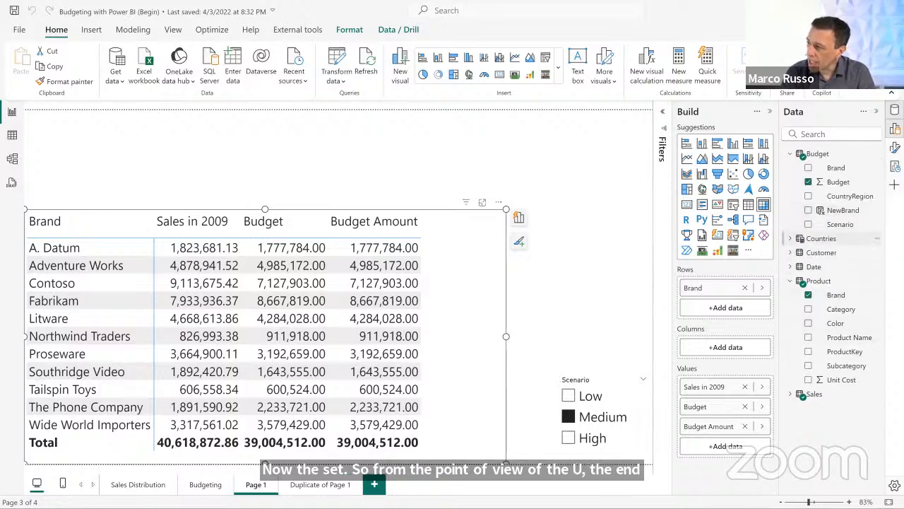
left_click(877, 238)
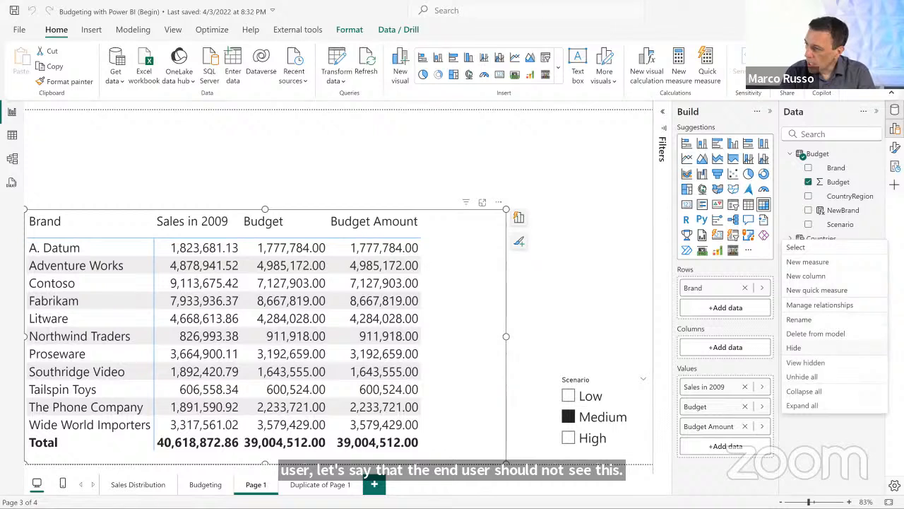
left_click(833, 348)
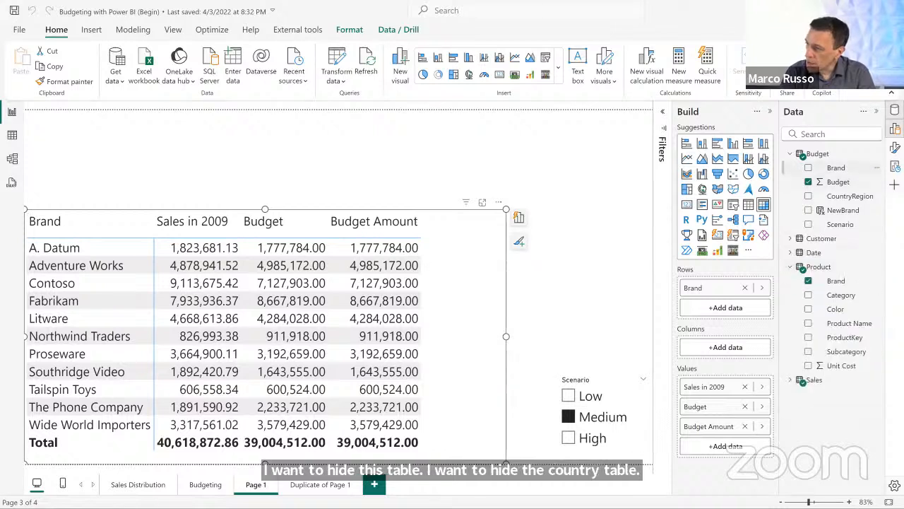
Step: Hide the Budget table's Brand and CountryRegion columns, and check which fields remain available by searching for "brand"
right_click(836, 168)
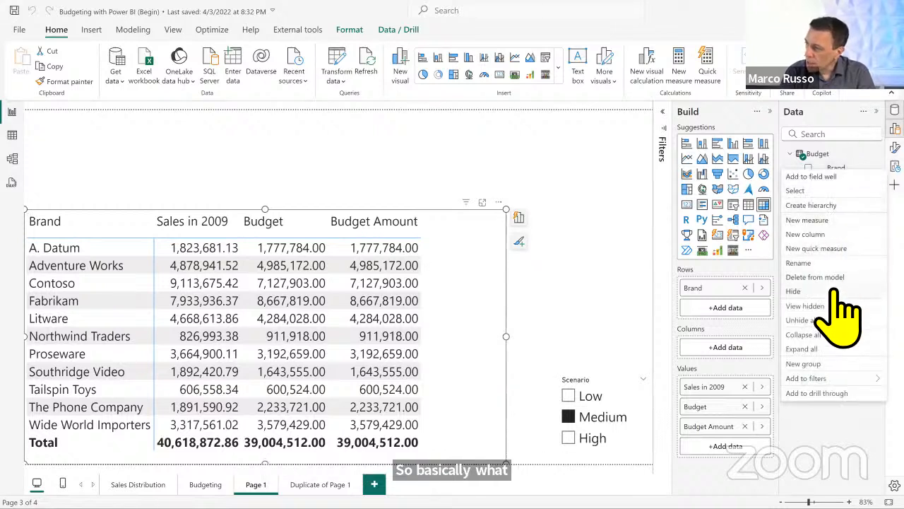
left_click(794, 291)
left_click(877, 209)
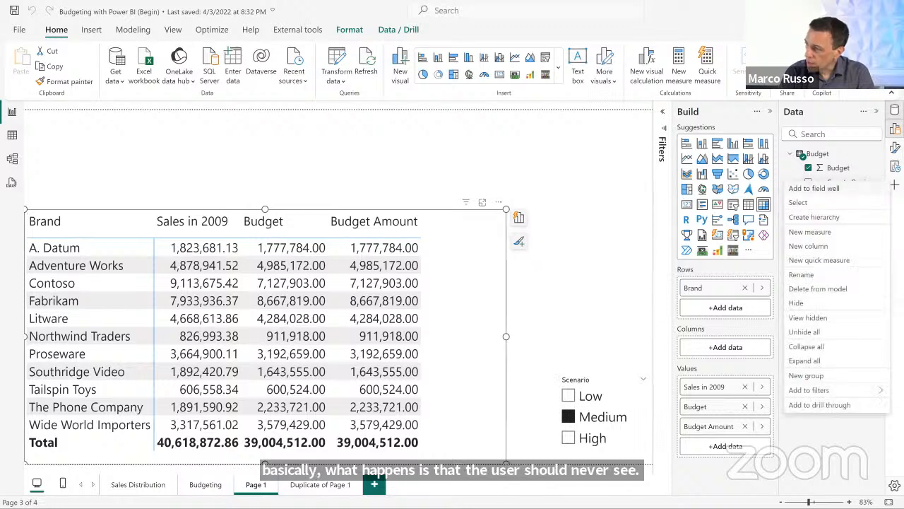
left_click(836, 304)
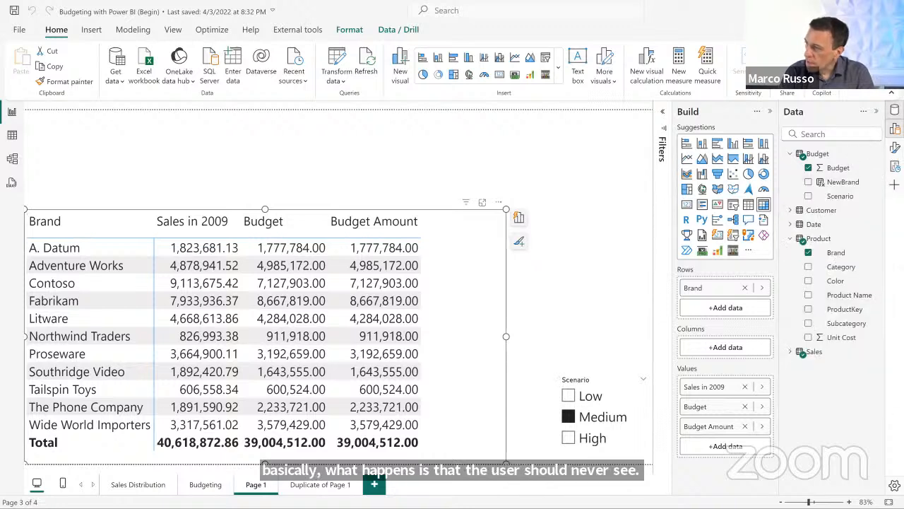
type("brand")
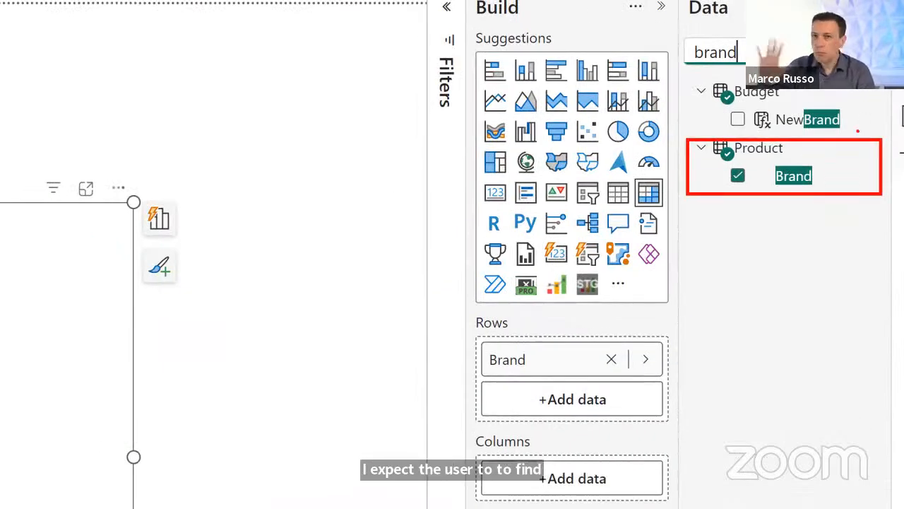
key("Escape")
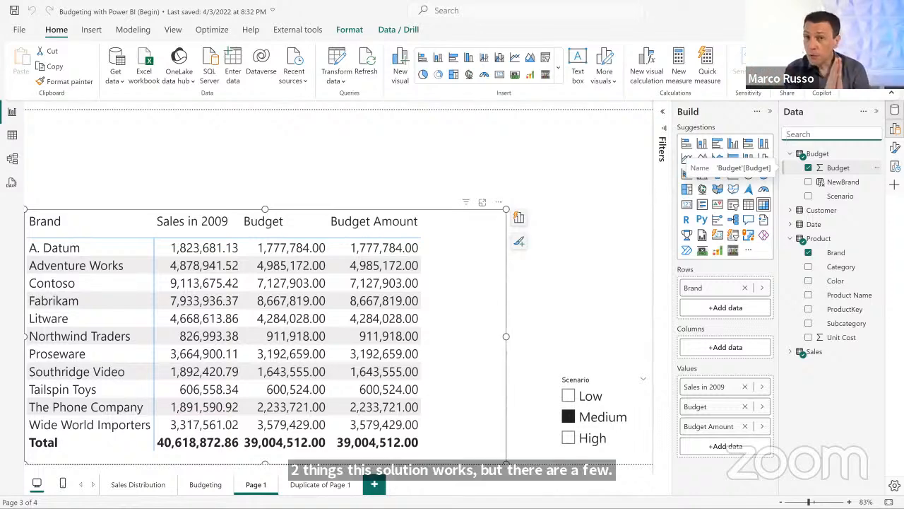
Step: Return to the model diagram and delete the Countries calculated table from the model
left_click(12, 159)
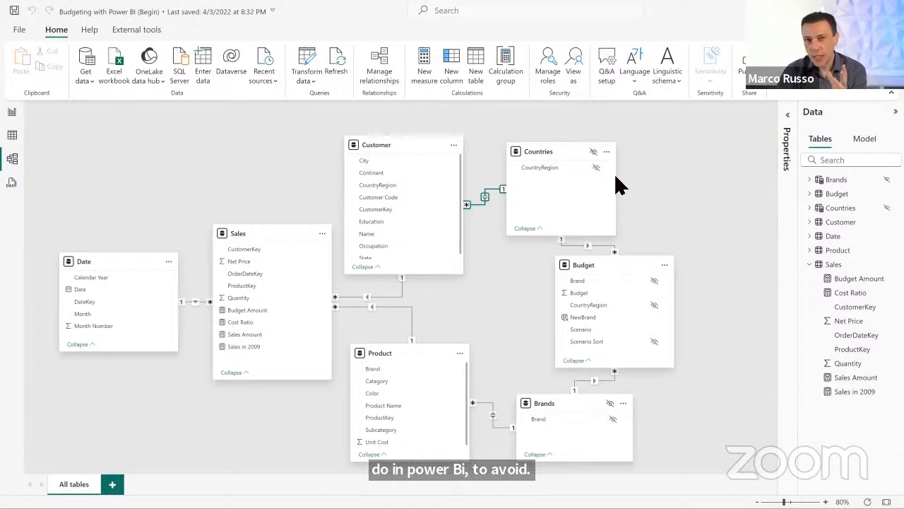
left_click_drag(559, 150, 573, 145)
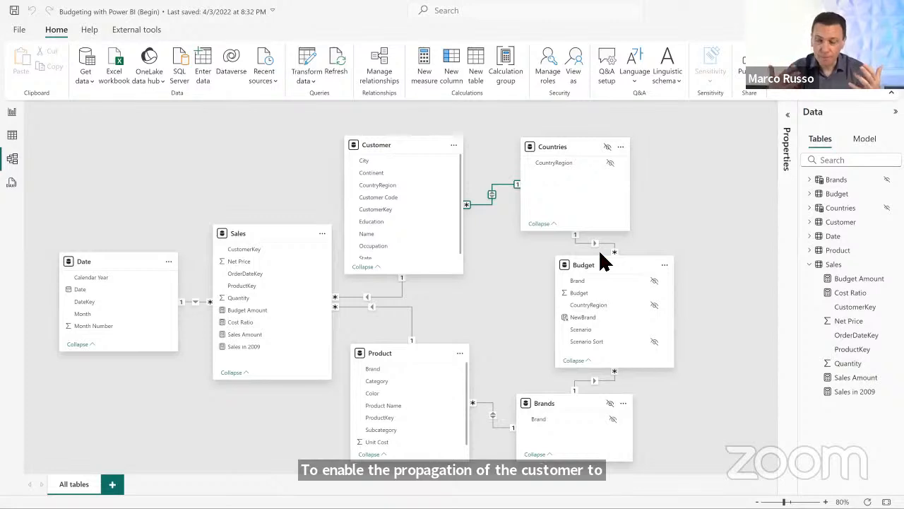
left_click(621, 148)
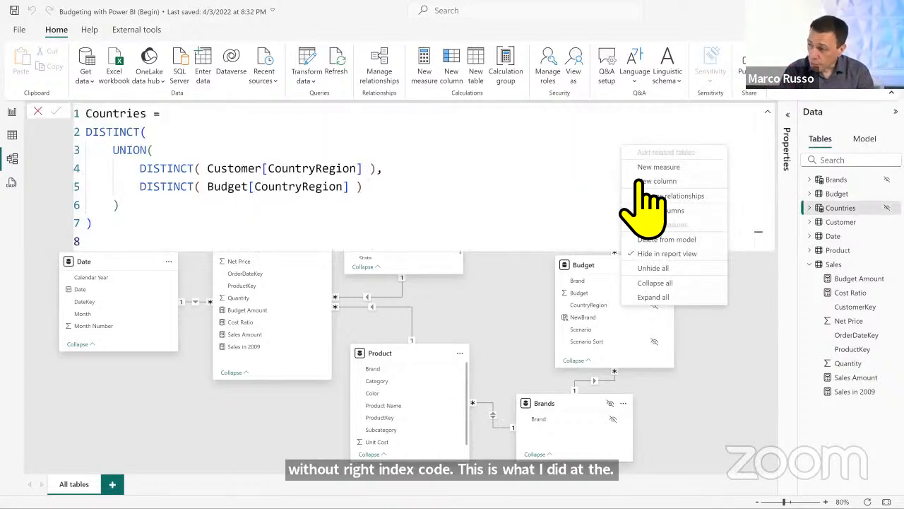
left_click(667, 239)
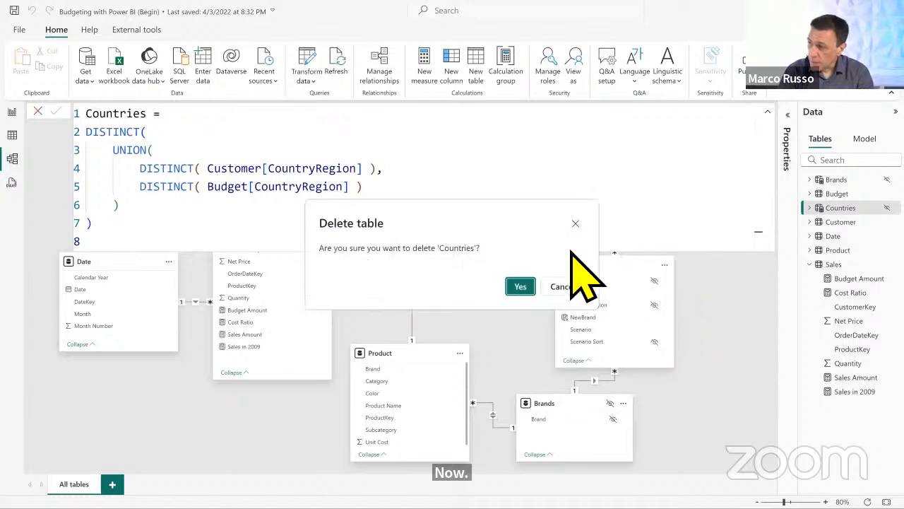
left_click(520, 285)
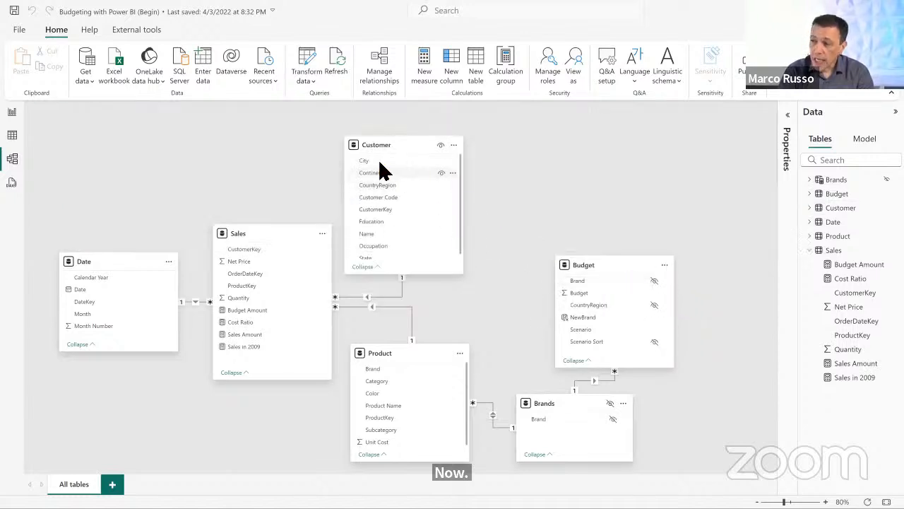
Step: Preview a new relationship between the CountryRegion columns of Customer and Budget, and discard it without saving
left_click(372, 184)
left_click_drag(372, 184, 586, 298)
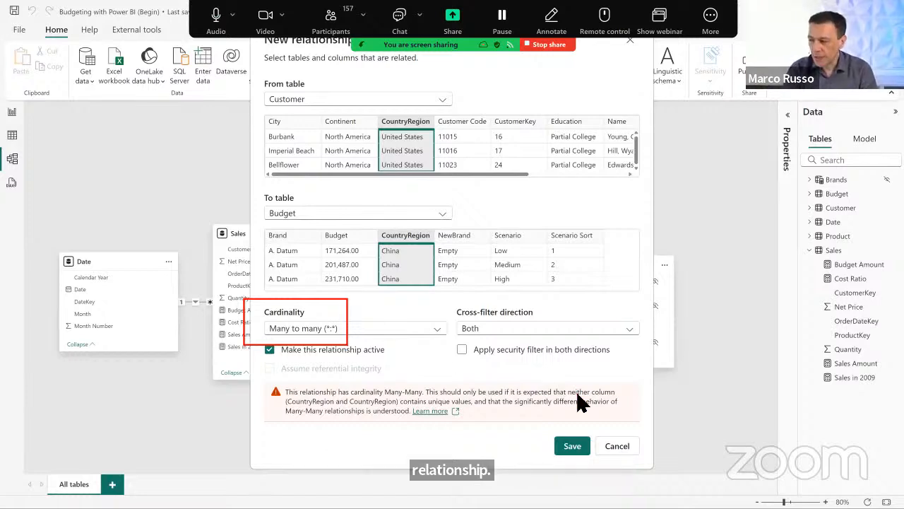
left_click(617, 446)
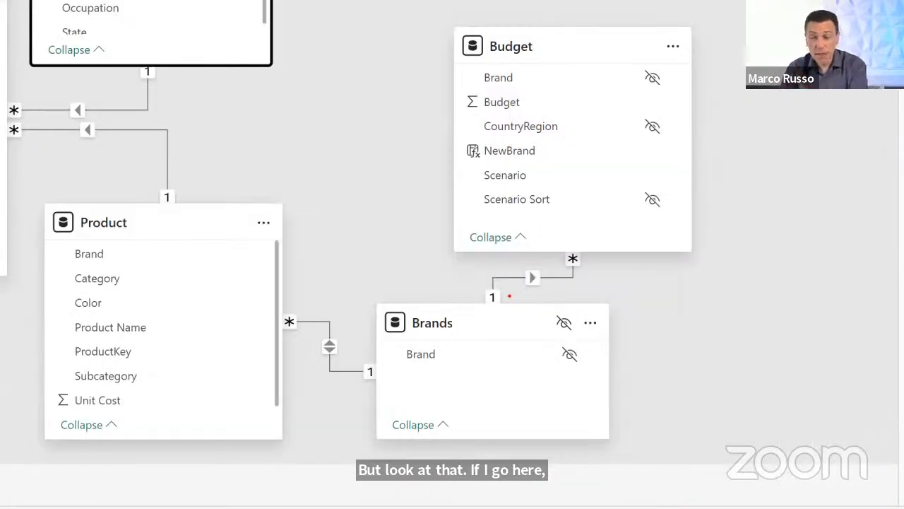
left_click_drag(260, 296, 319, 348)
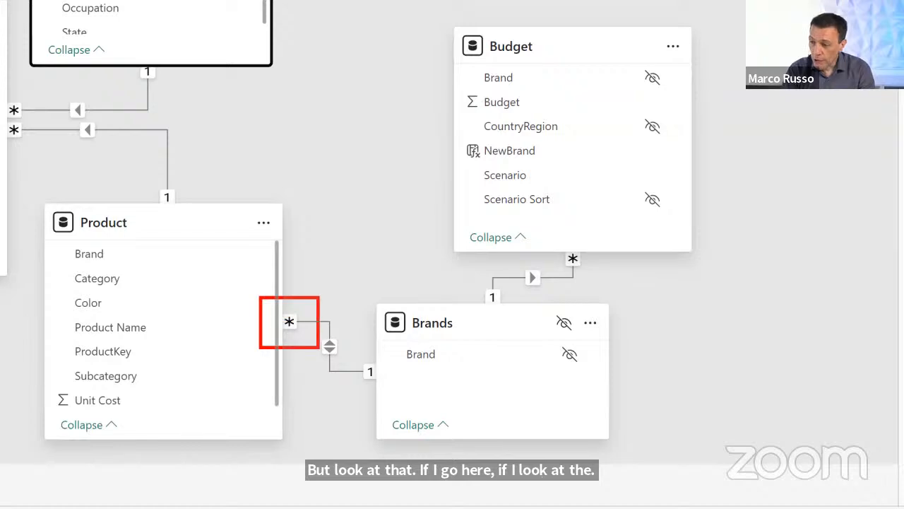
left_click_drag(551, 238, 588, 278)
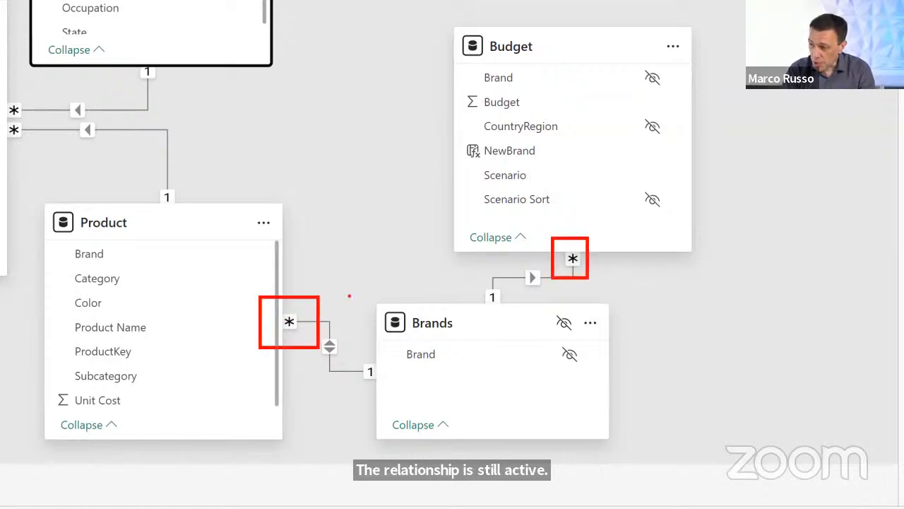
mouse_move(318, 295)
left_mouse_down()
mouse_move(390, 271)
mouse_move(548, 249)
left_mouse_up()
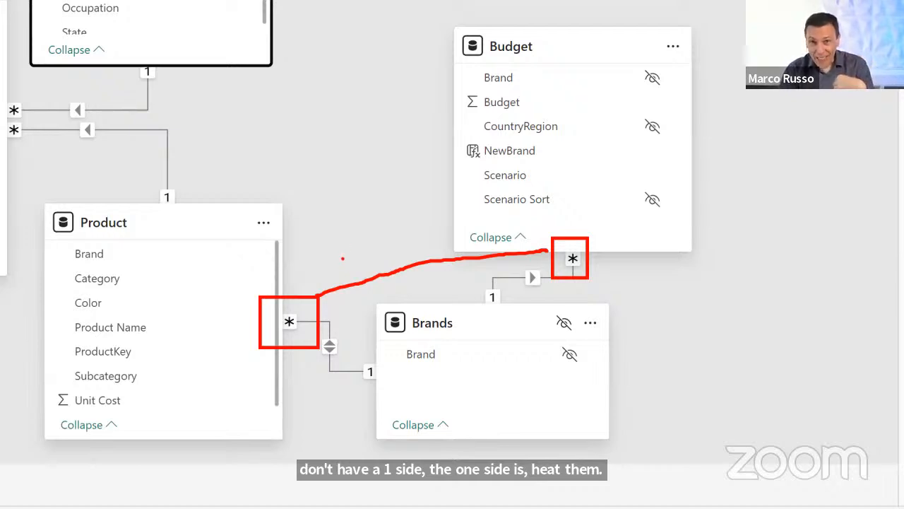
mouse_move(340, 263)
left_mouse_down()
mouse_move(410, 249)
mouse_move(400, 242)
mouse_move(409, 259)
left_mouse_up()
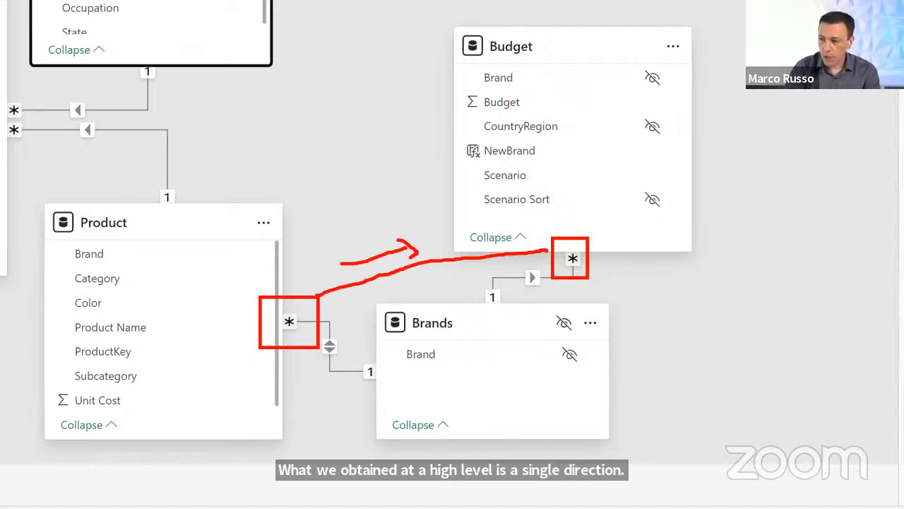
mouse_move(306, 318)
left_mouse_down()
mouse_move(438, 355)
mouse_move(550, 255)
left_mouse_up()
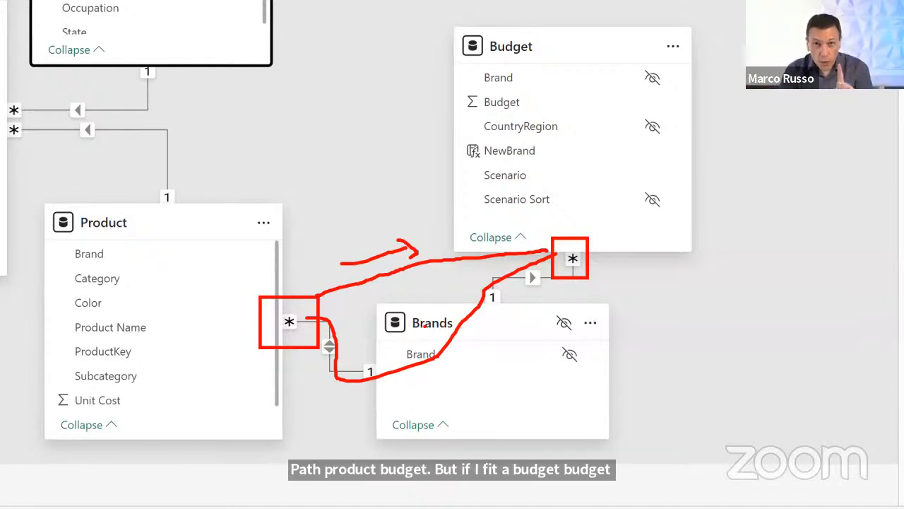
key("Escape")
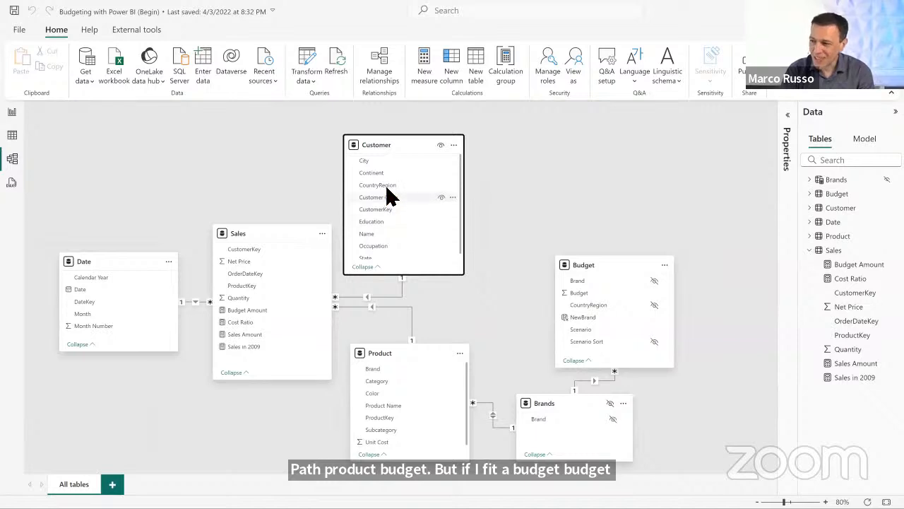
Step: Create an active many-to-many relationship from Customer CountryRegion to Budget CountryRegion, with single cross-filter direction 'Customer' filters 'Budget'
mouse_move(387, 186)
left_mouse_down()
mouse_move(470, 211)
mouse_move(580, 305)
left_mouse_up()
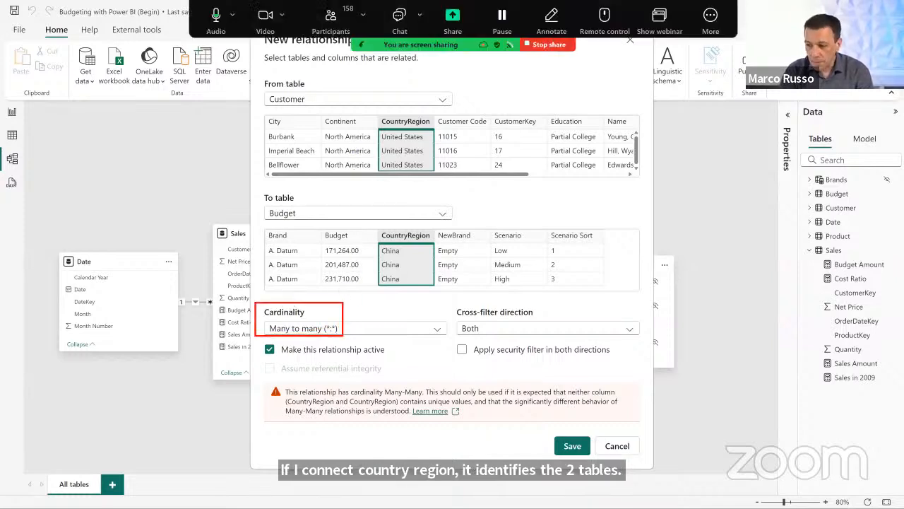
left_click_drag(437, 304, 551, 337)
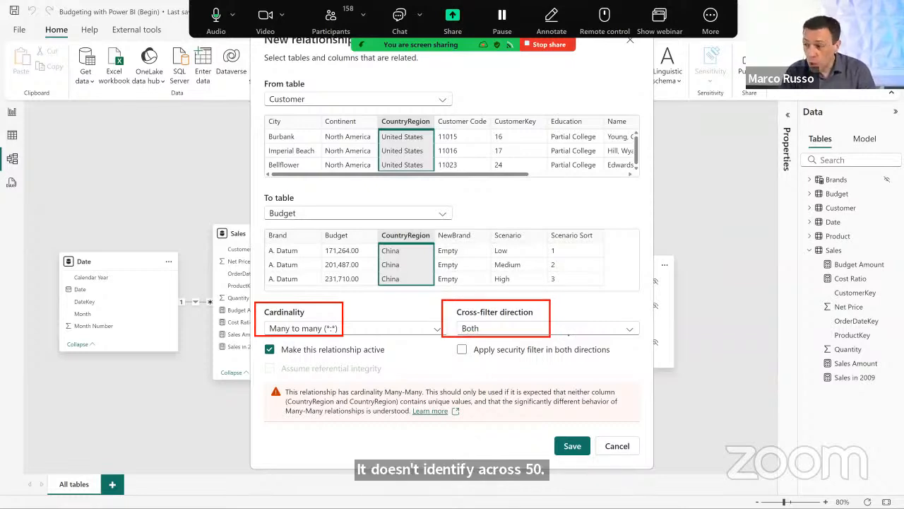
left_click(604, 328)
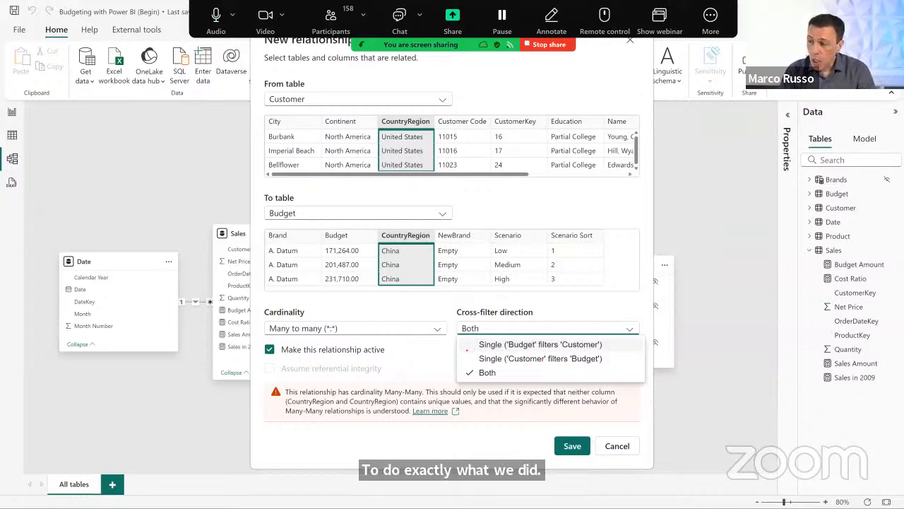
left_click_drag(466, 350, 606, 369)
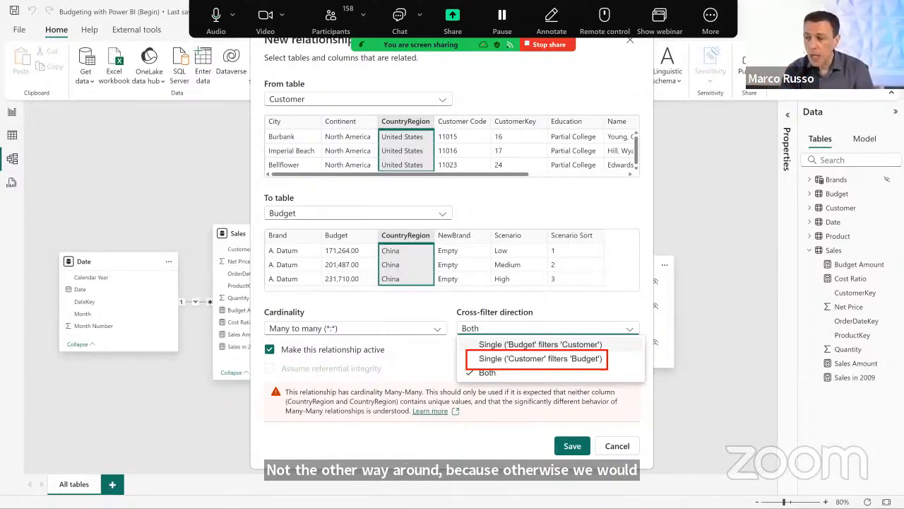
left_click(556, 359)
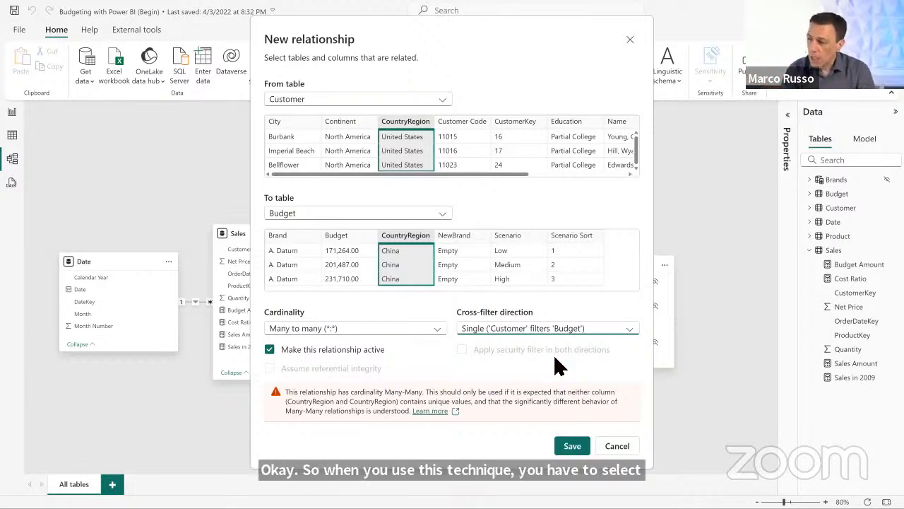
left_click(578, 446)
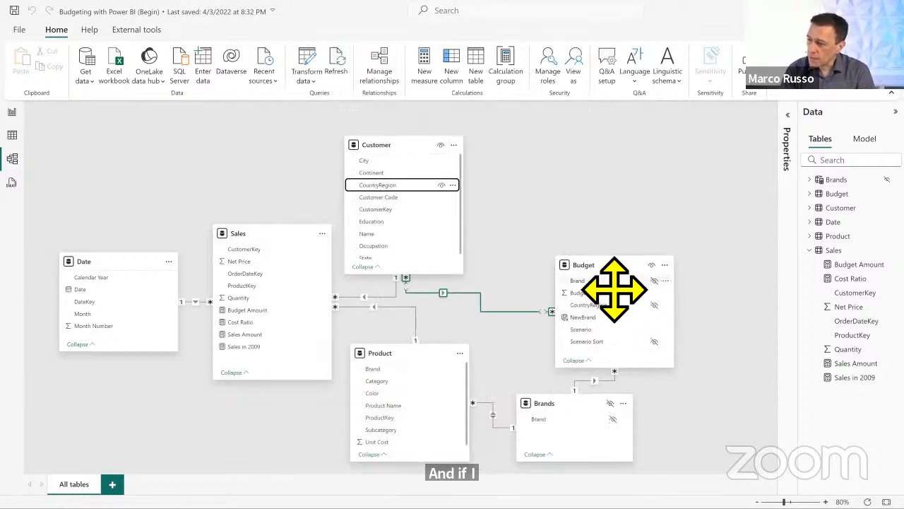
Step: Rearrange the Customer and Budget tables in the model diagram to leave their connecting relationship line clearly readable
left_click_drag(595, 265, 537, 244)
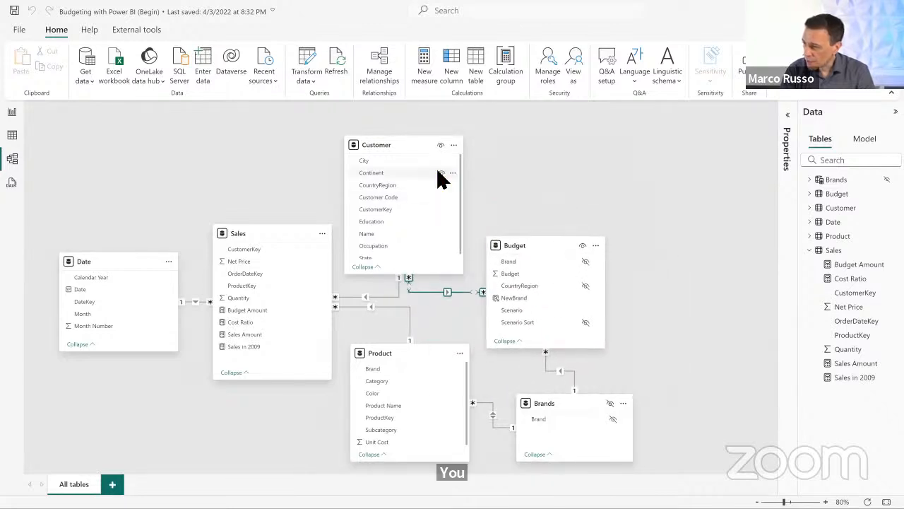
left_click_drag(439, 173, 477, 174)
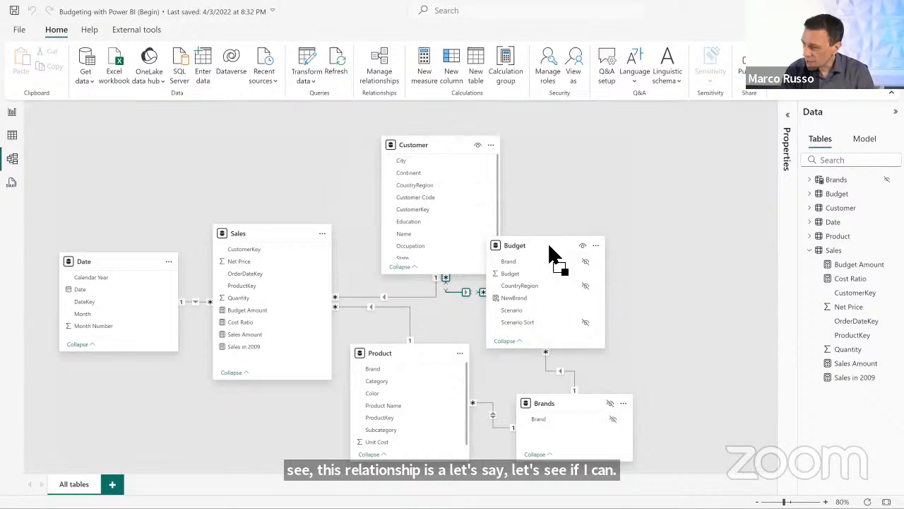
left_click_drag(549, 246, 606, 263)
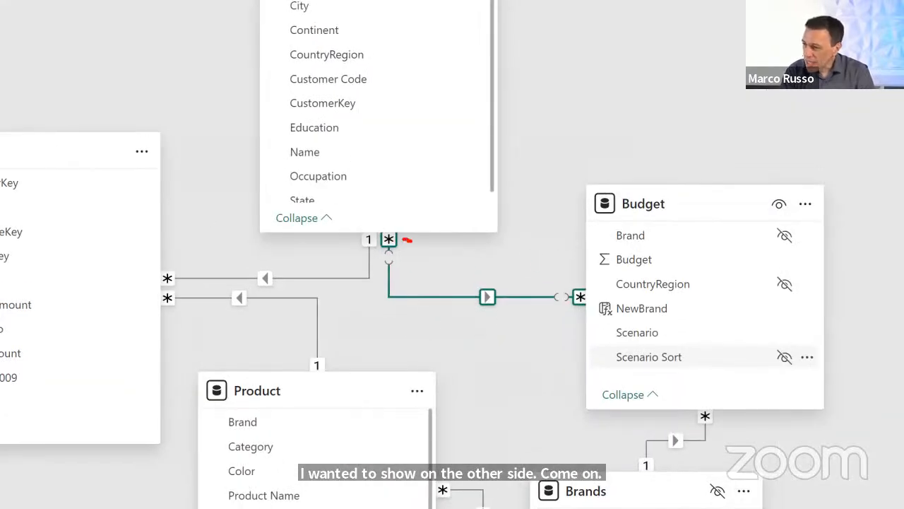
left_click_drag(467, 272, 504, 312)
left_click_drag(379, 244, 407, 267)
left_click_drag(544, 284, 575, 310)
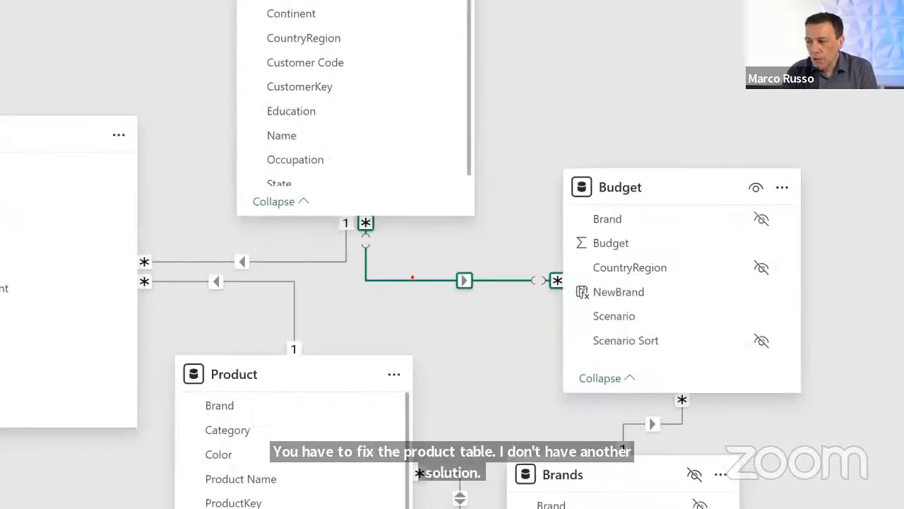
left_click_drag(344, 213, 591, 305)
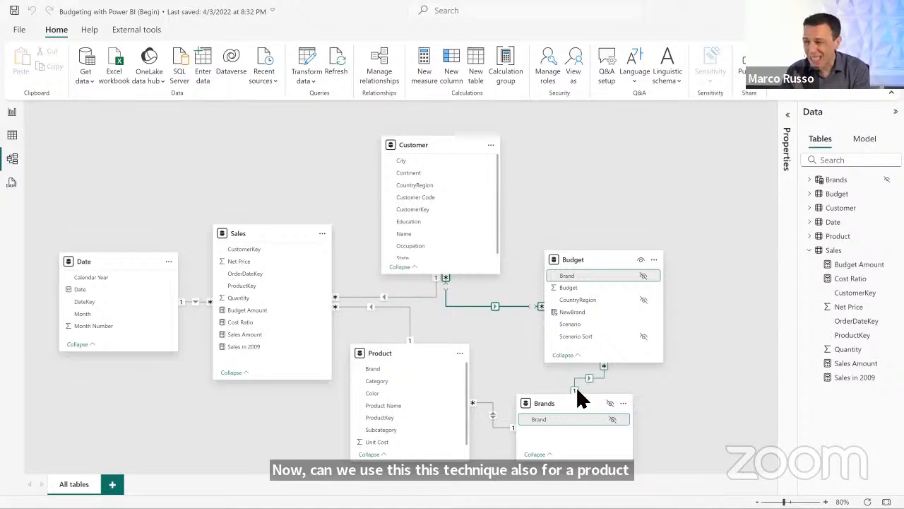
Step: Delete the Brands calculated table from the model
left_click(625, 404)
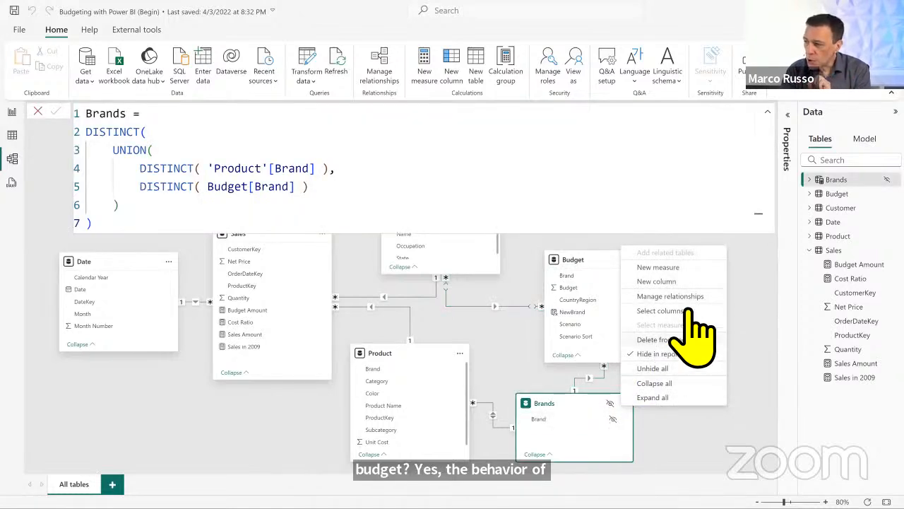
left_click(684, 340)
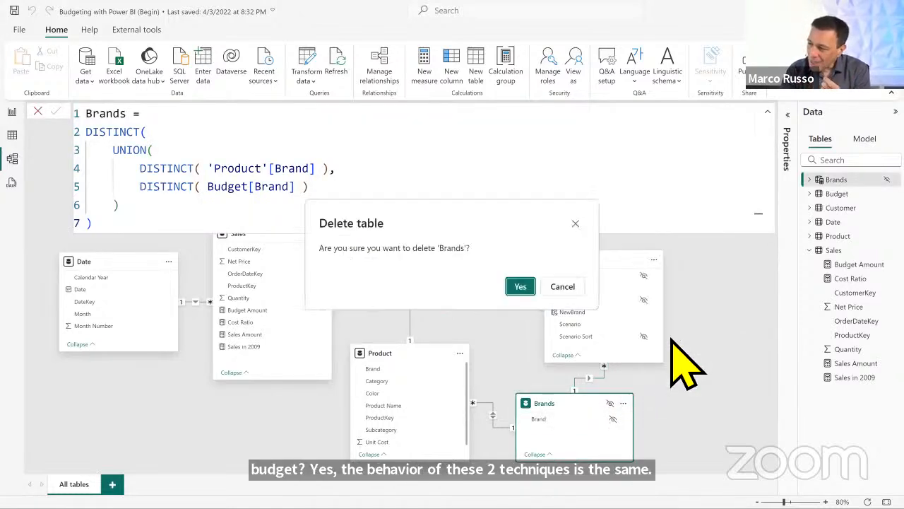
left_click(528, 285)
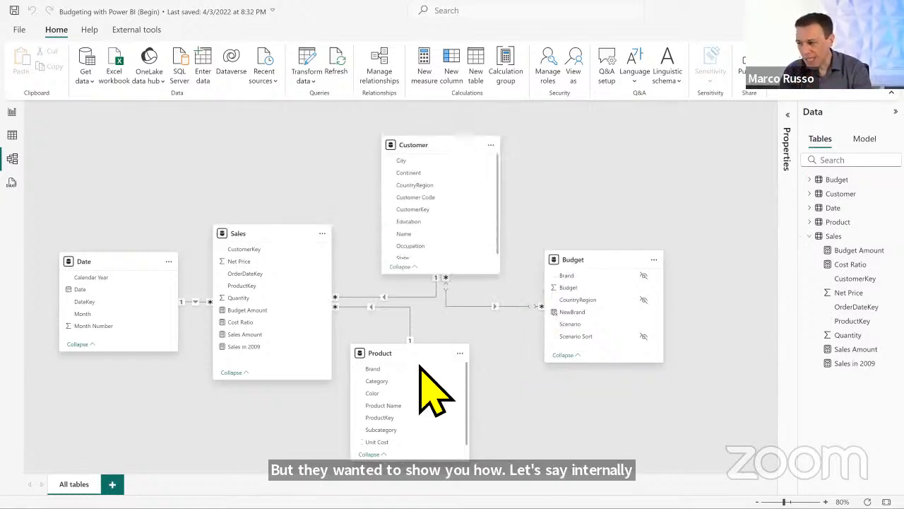
Step: Create an active many-to-many relationship from Product Brand to Budget Brand, with single cross-filter direction 'Product' filters 'Budget'
left_click_drag(399, 369, 575, 274)
left_click(528, 329)
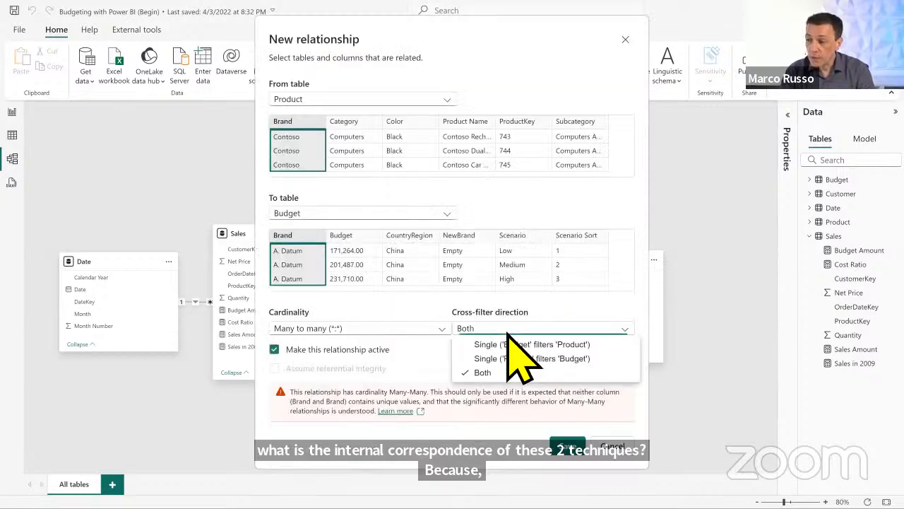
left_click(564, 359)
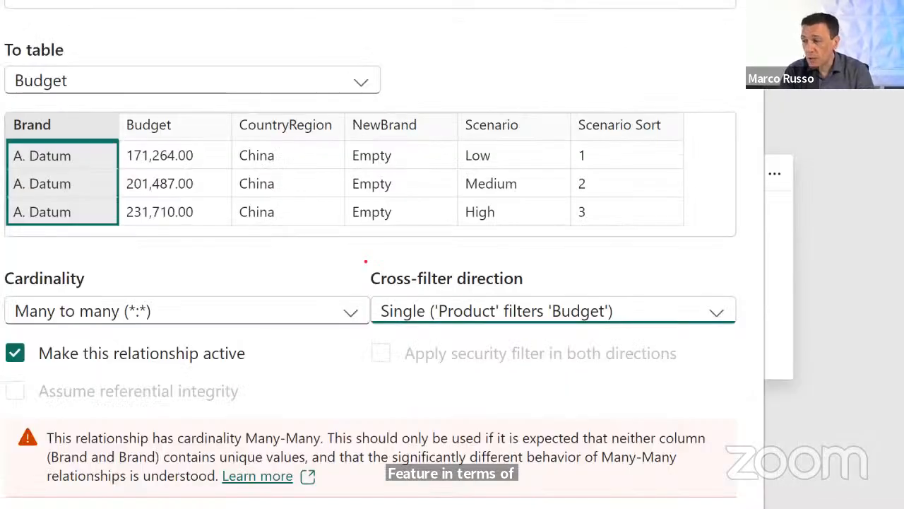
left_click_drag(356, 256, 629, 329)
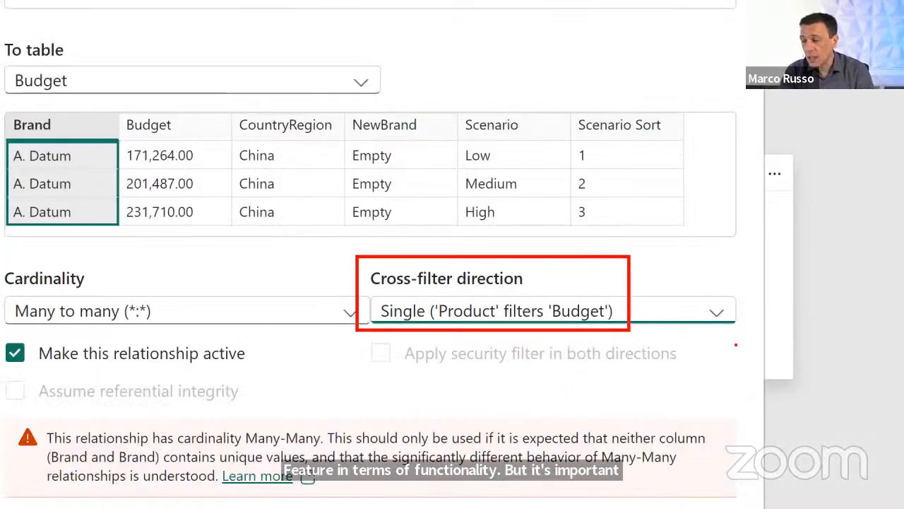
left_click_drag(3, 267, 186, 331)
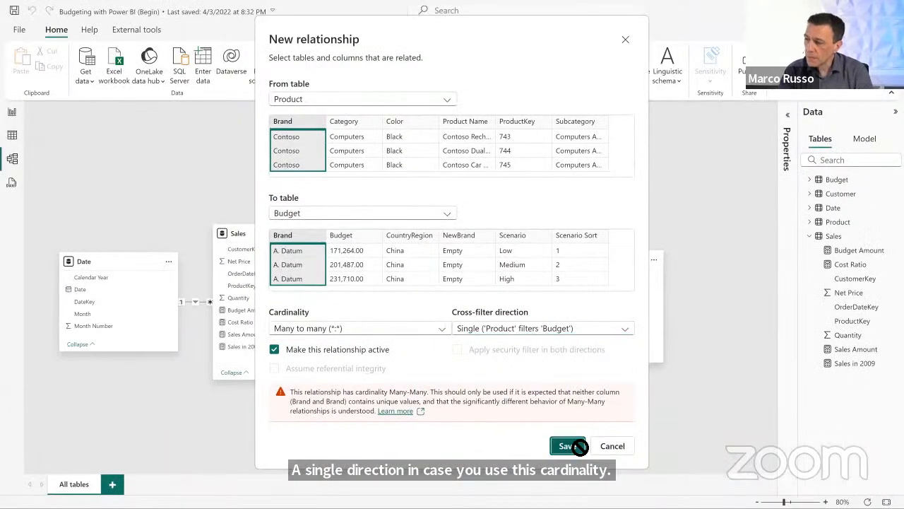
left_click(568, 444)
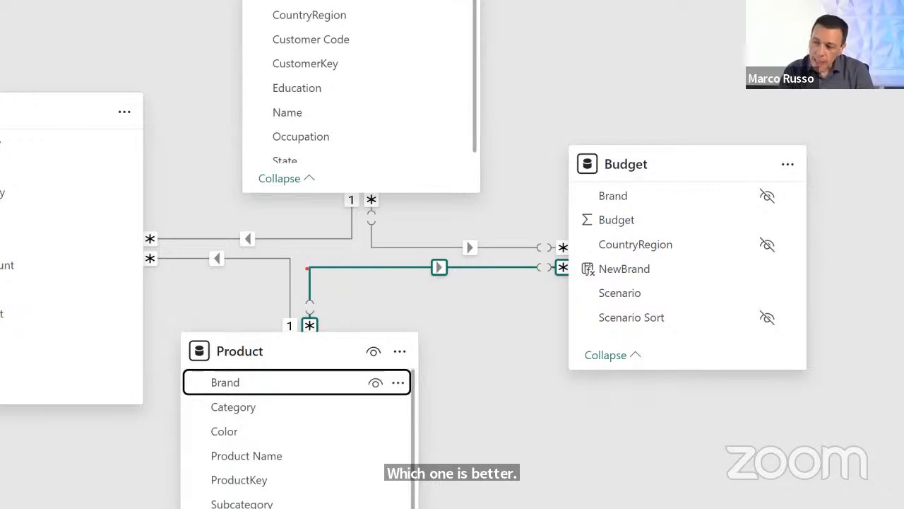
Step: Examine the many-to-many relationship between Product and Budget and compare it with the one-to-many relationship between Product and Sales
mouse_move(291, 257)
left_mouse_down()
mouse_move(470, 314)
mouse_move(584, 334)
left_mouse_up()
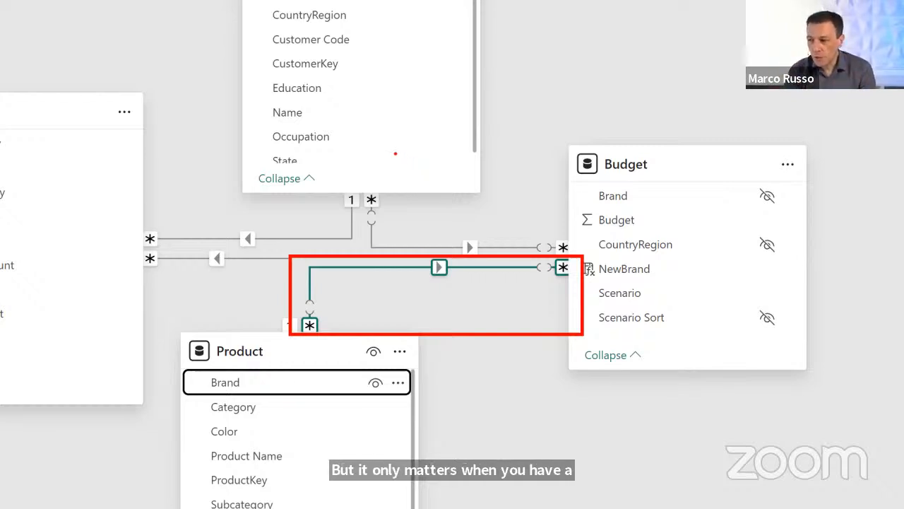
left_click_drag(339, 281, 402, 276)
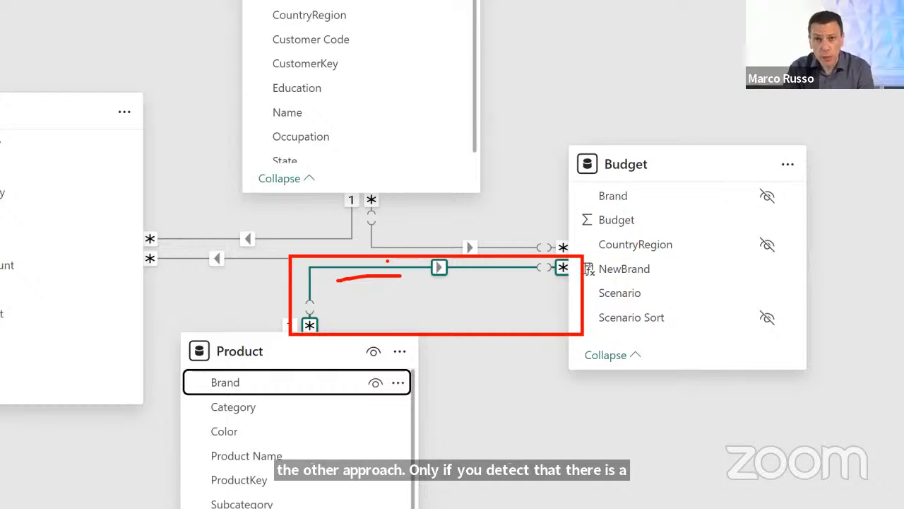
key("Escape")
left_click(387, 308)
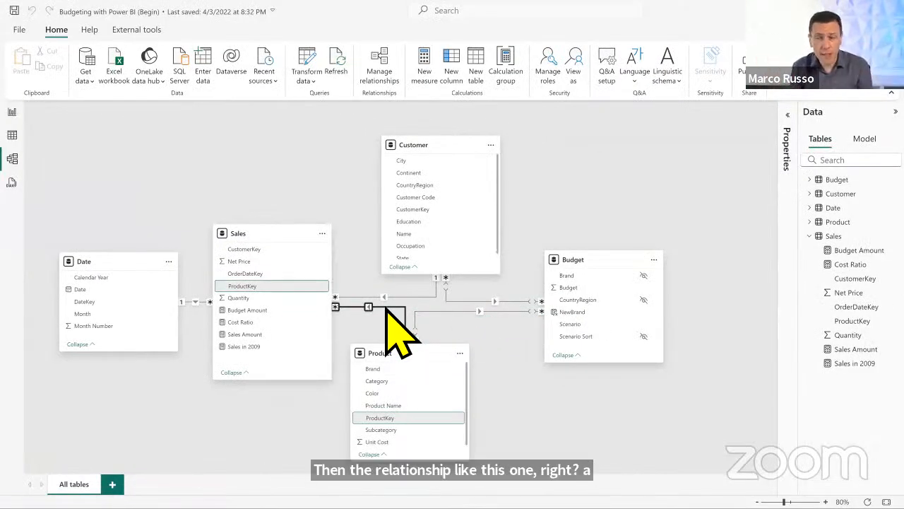
left_click(437, 312)
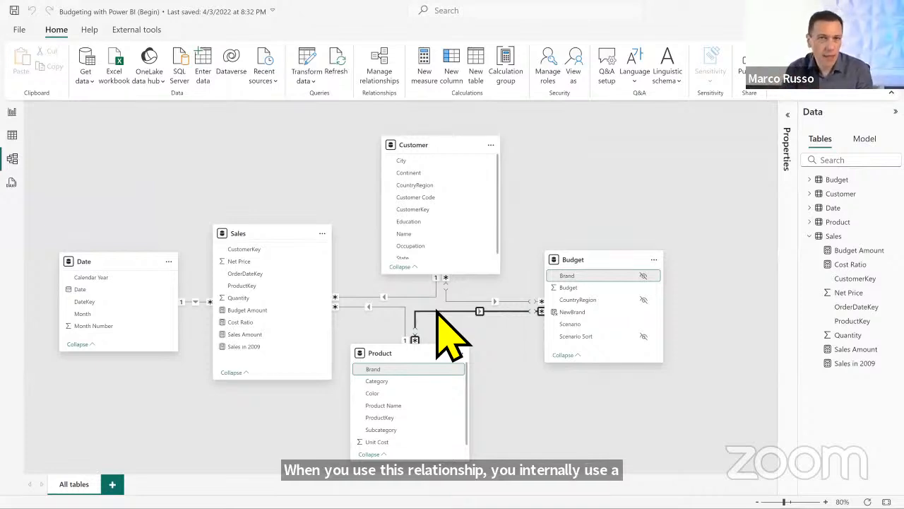
left_click(587, 384)
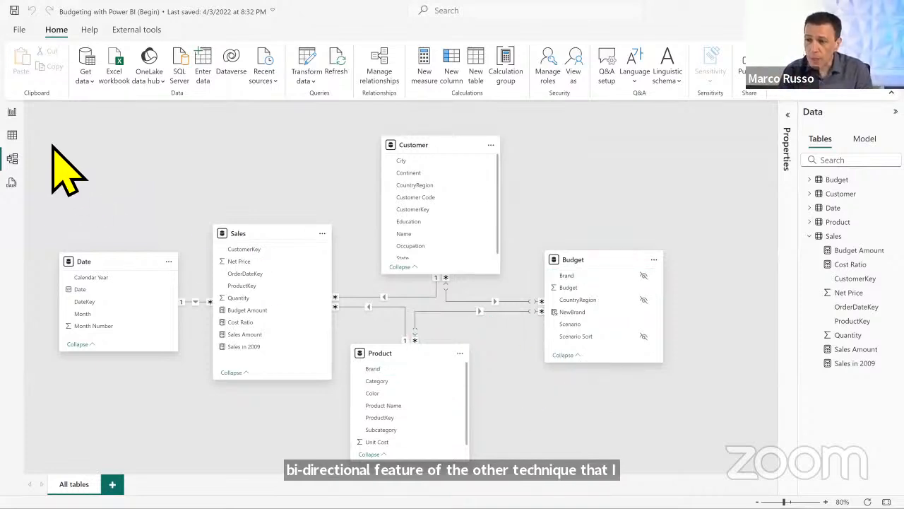
Step: In the report view, change the home table of the Budget Amount measure to Budget
left_click(15, 114)
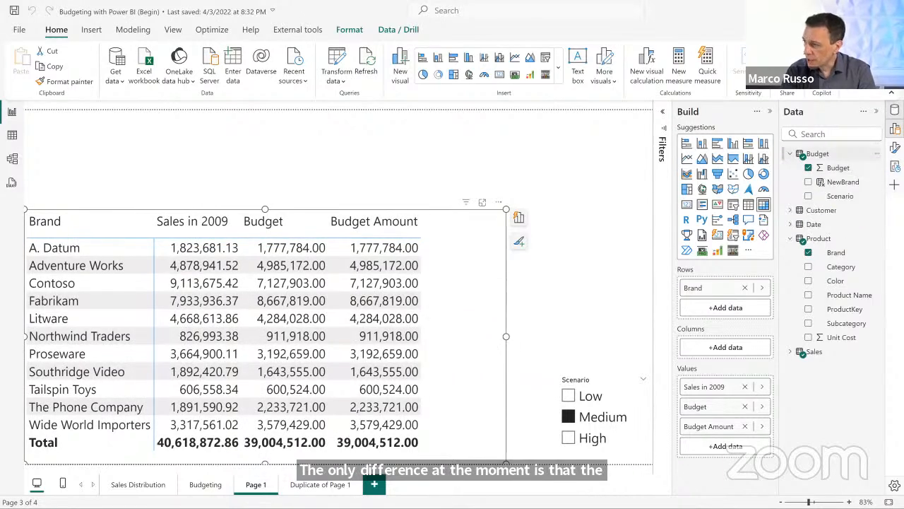
left_click(877, 153)
left_click(877, 154)
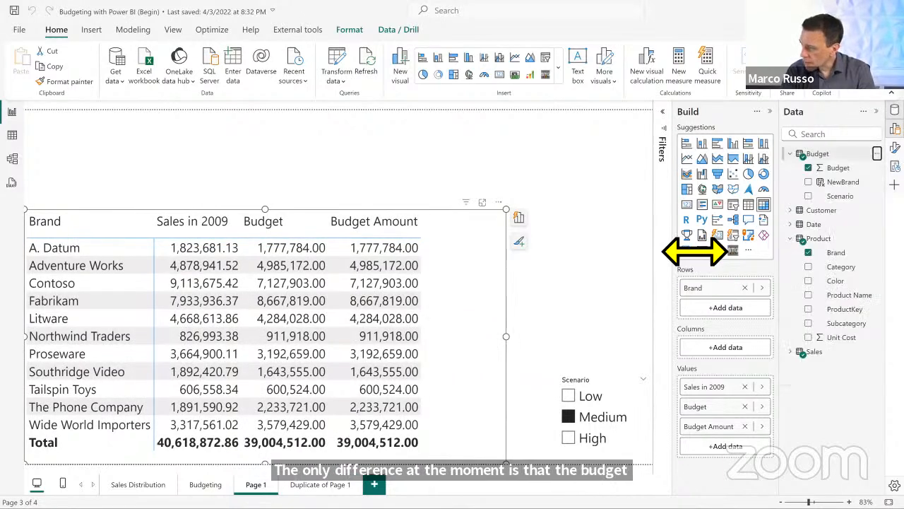
left_click(806, 352)
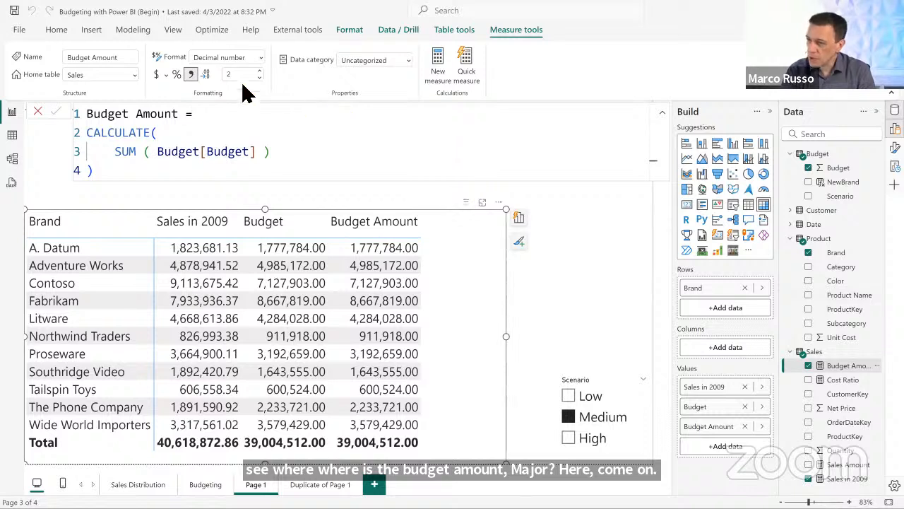
left_click(133, 75)
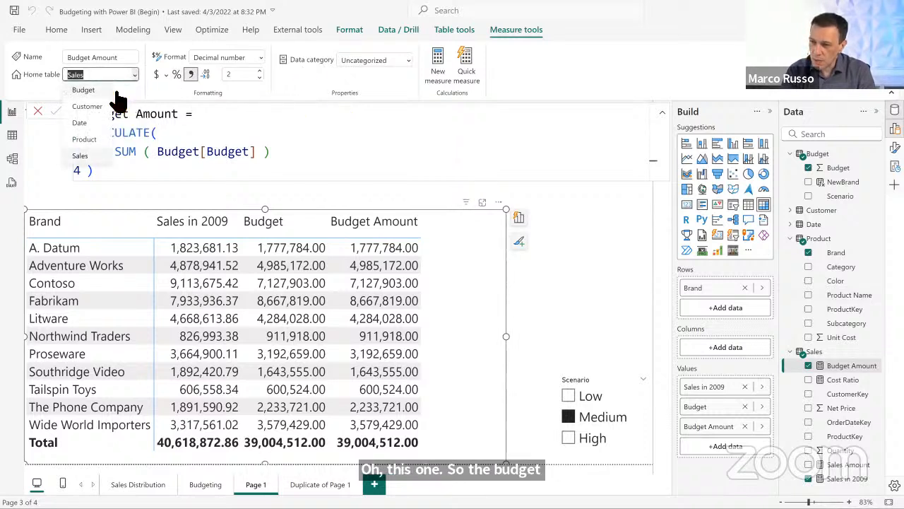
left_click(113, 90)
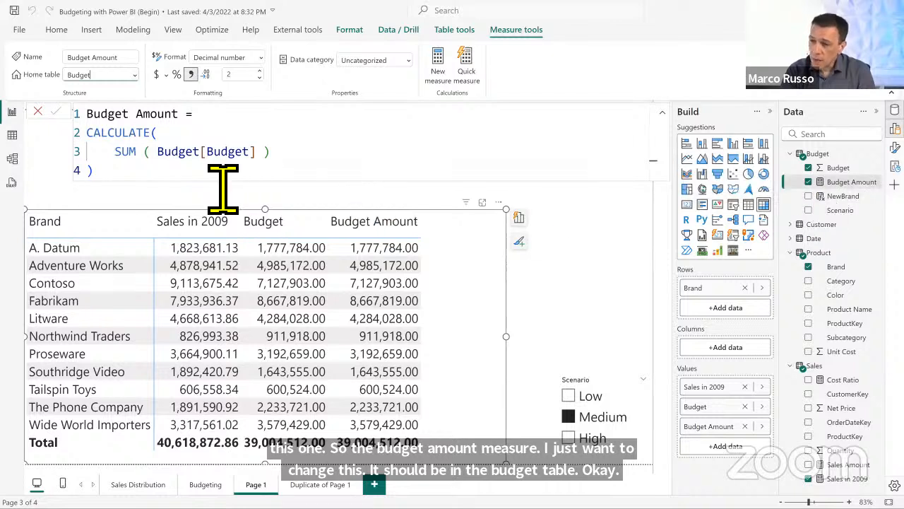
Step: Remove the CALCULATE wrapper from the Budget Amount measure, leaving only SUM ( Budget[Budget] ), and return to the report page
left_click(192, 152)
left_click(247, 178)
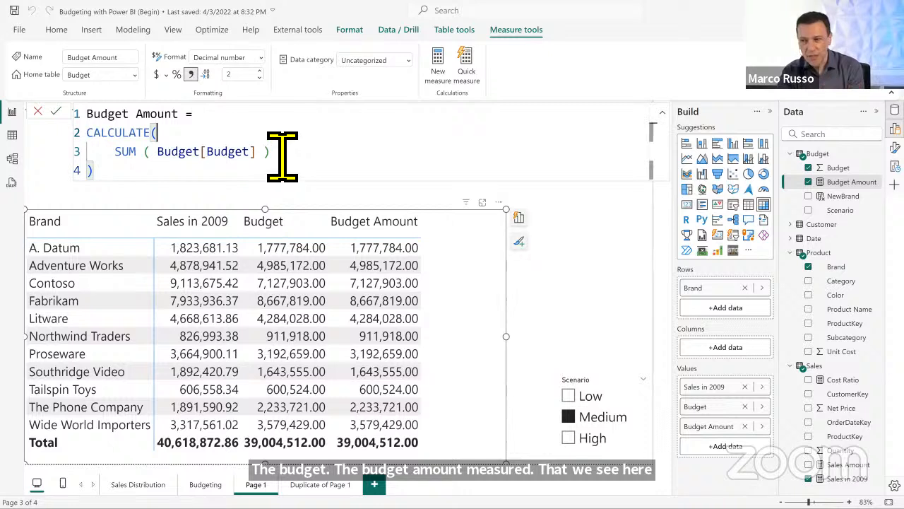
key("shift+Home")
key("shift+Left")
key("Delete")
key("Down")
key("Down")
key("shift+Home")
key("shift+Left")
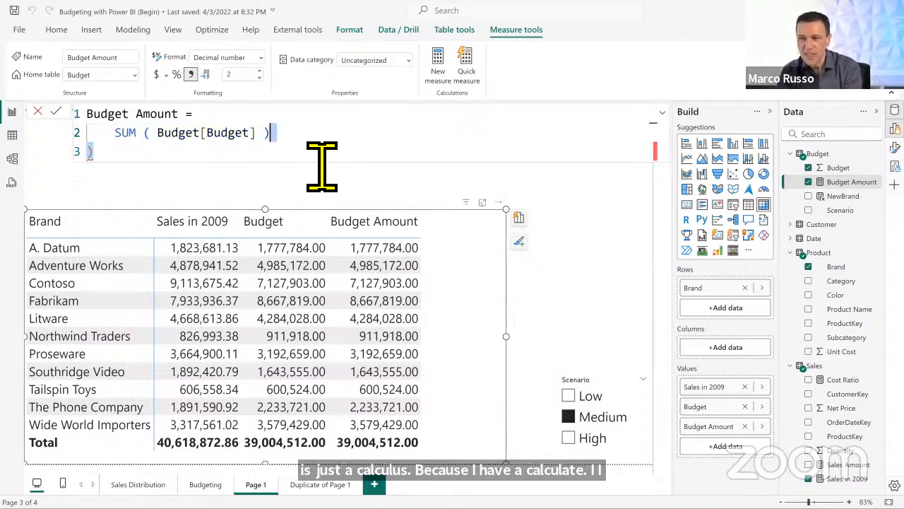
key("Delete")
key("Up")
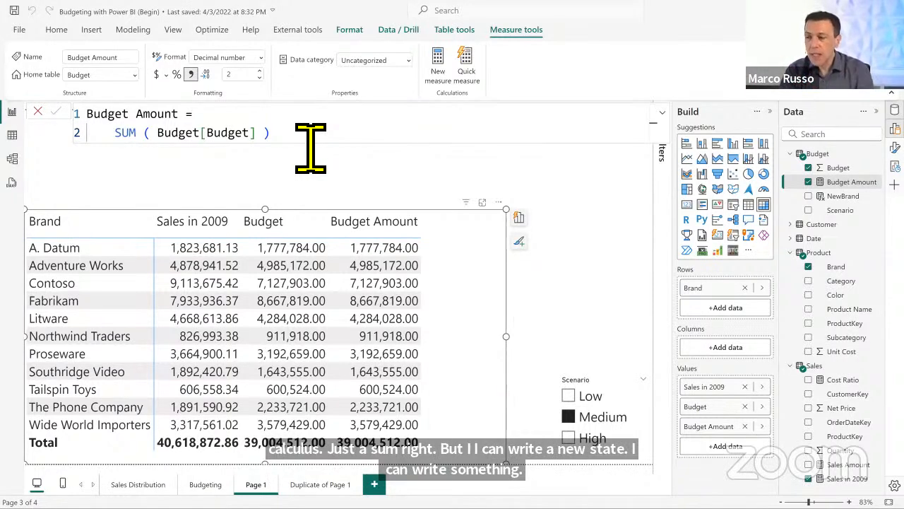
left_click(545, 313)
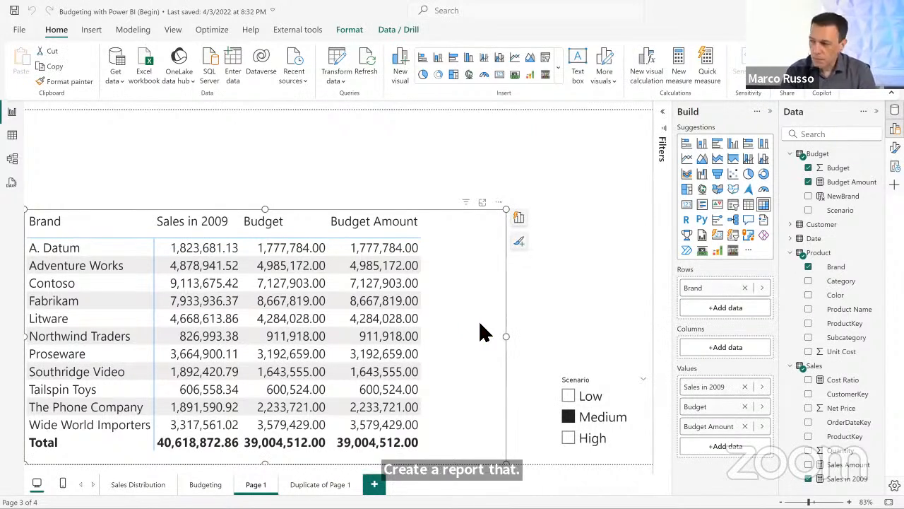
Step: Add the product Color to the matrix rows, try it above Brand, and restore Brand as the outer level
left_click_drag(840, 294, 717, 308)
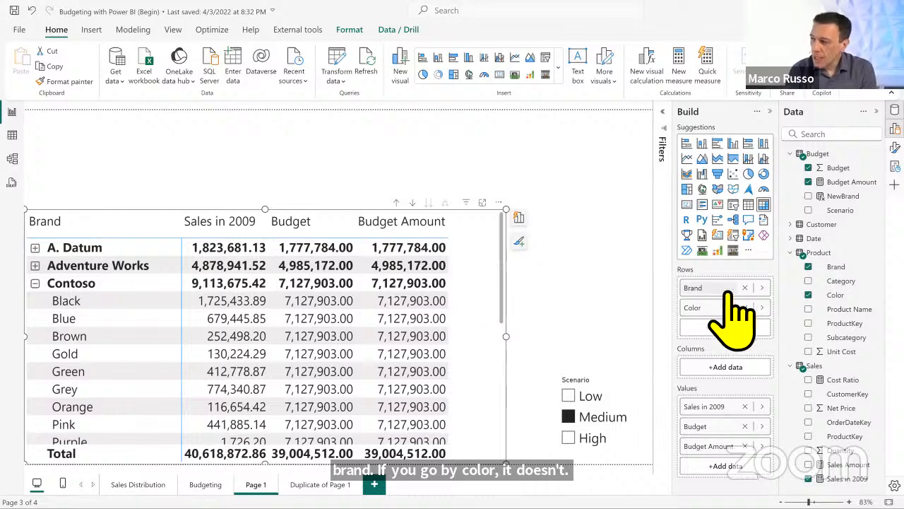
left_click_drag(710, 288, 718, 327)
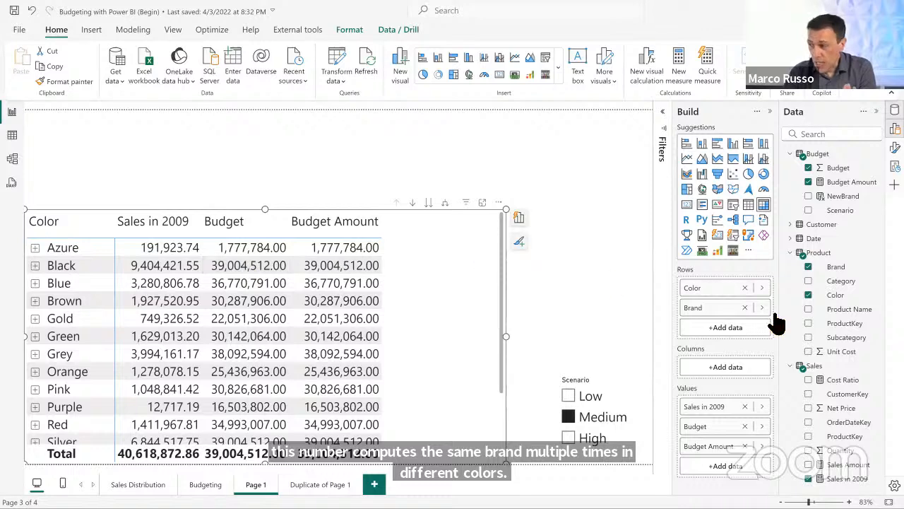
left_click_drag(739, 307, 713, 286)
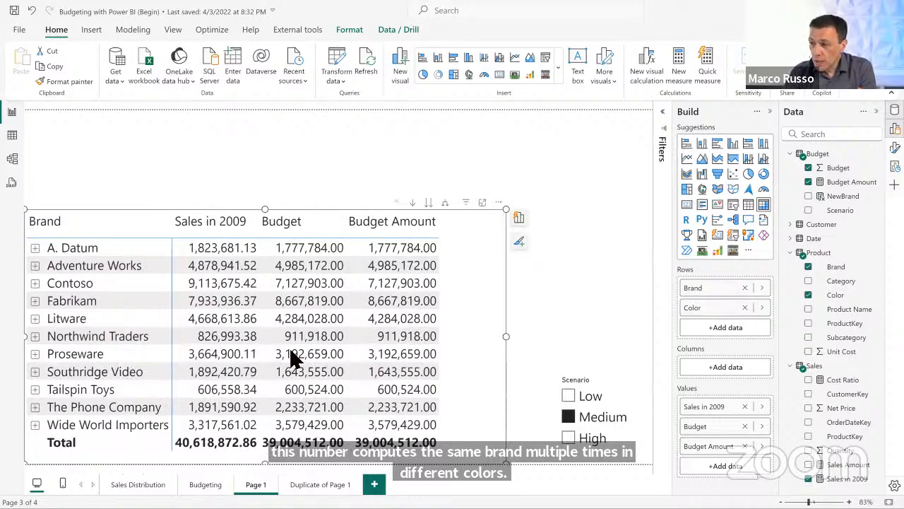
Step: Expand the Contoso brand to its colors and widen the matrix to make room for more columns
left_click(35, 283)
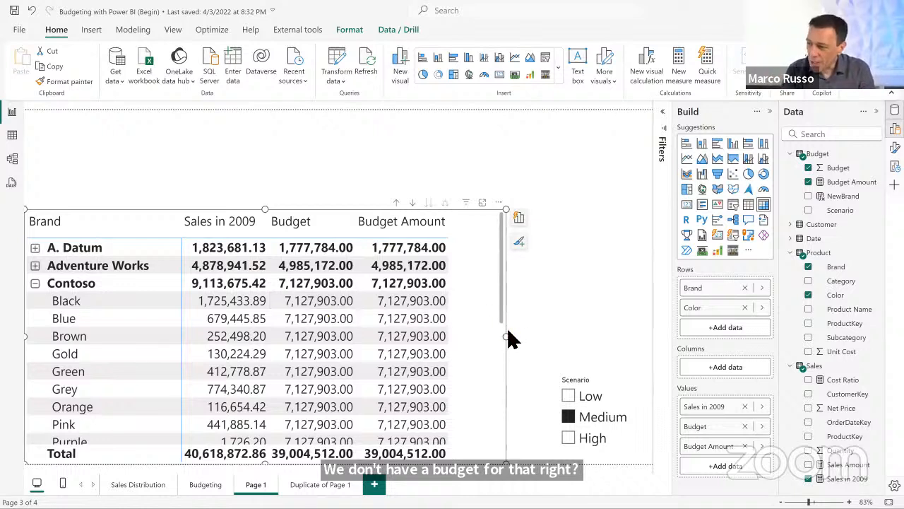
left_click_drag(513, 341, 643, 338)
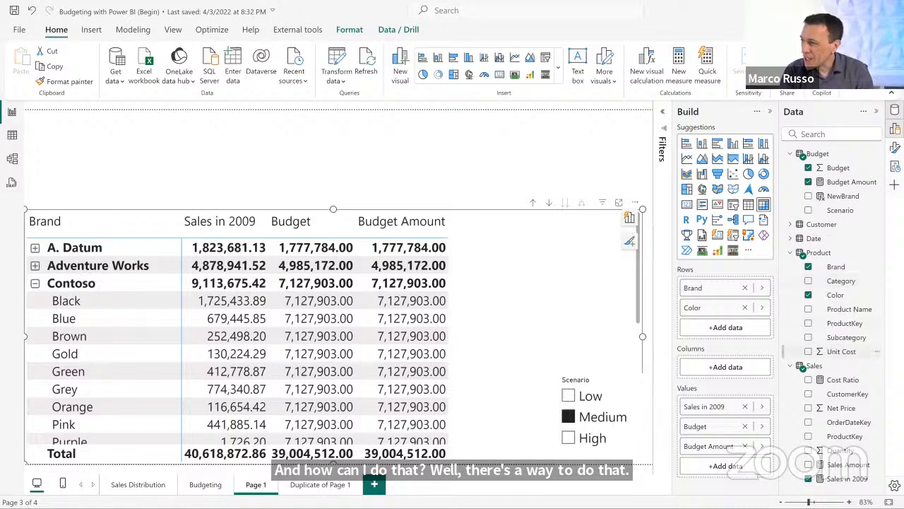
Step: Start a new measure in the Product table and name it # Products
right_click(815, 368)
key("Escape")
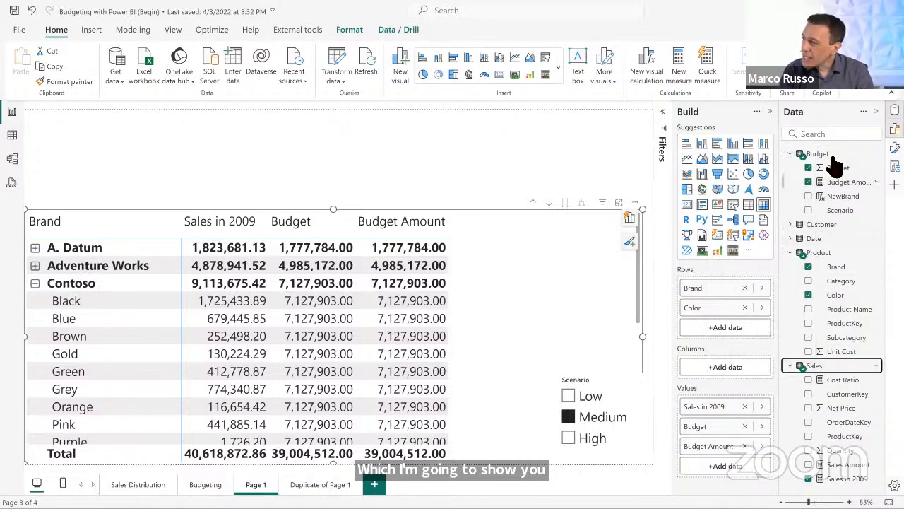
right_click(830, 252)
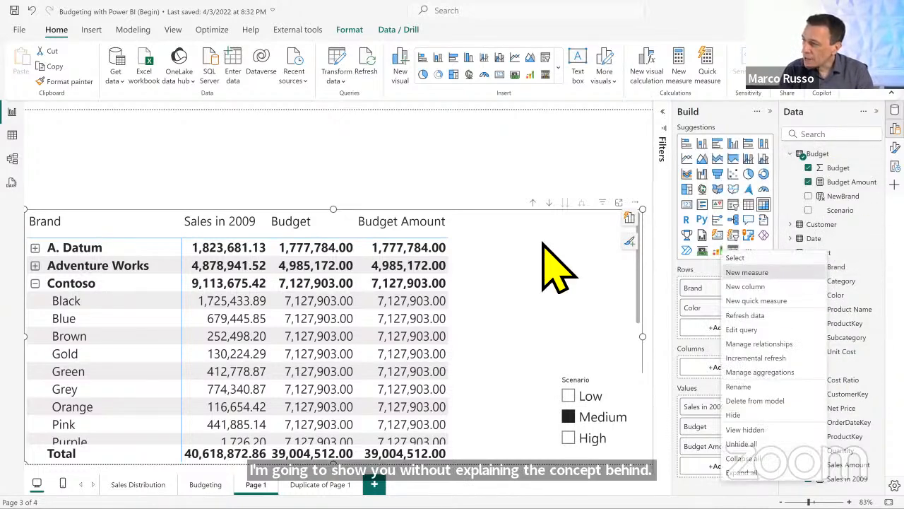
key("Escape")
type("#")
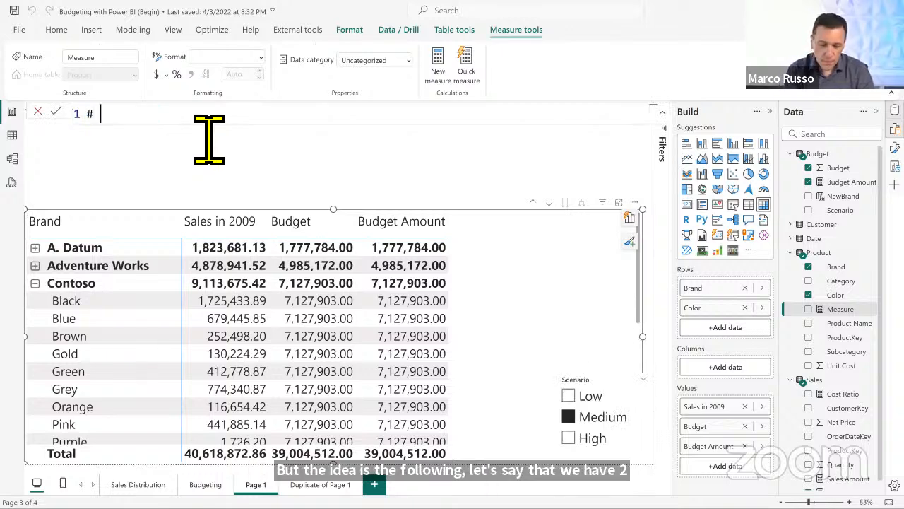
type(" Products = ")
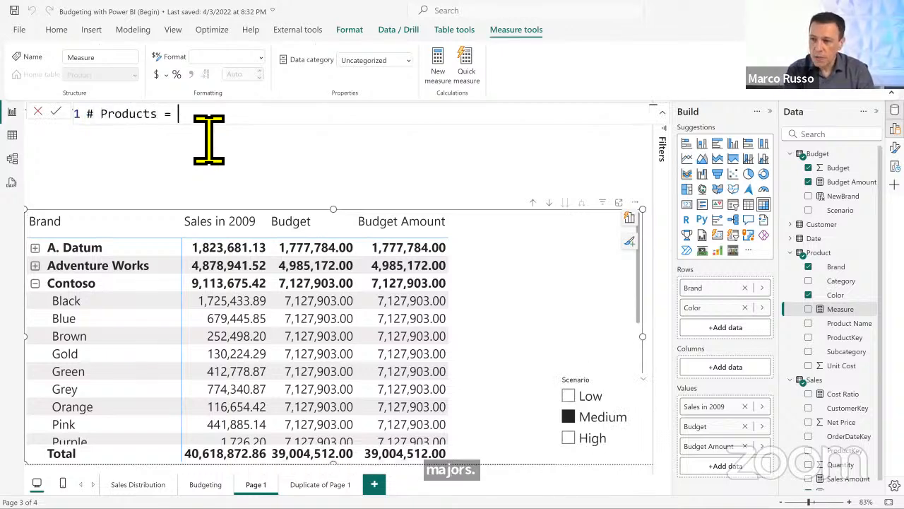
Step: Define # Products as COUNTROWS ( 'Product' ) and add the measure to the matrix values
type("COUNT")
key("Down")
key("Down")
key("Down")
key("Down")
key("Tab")
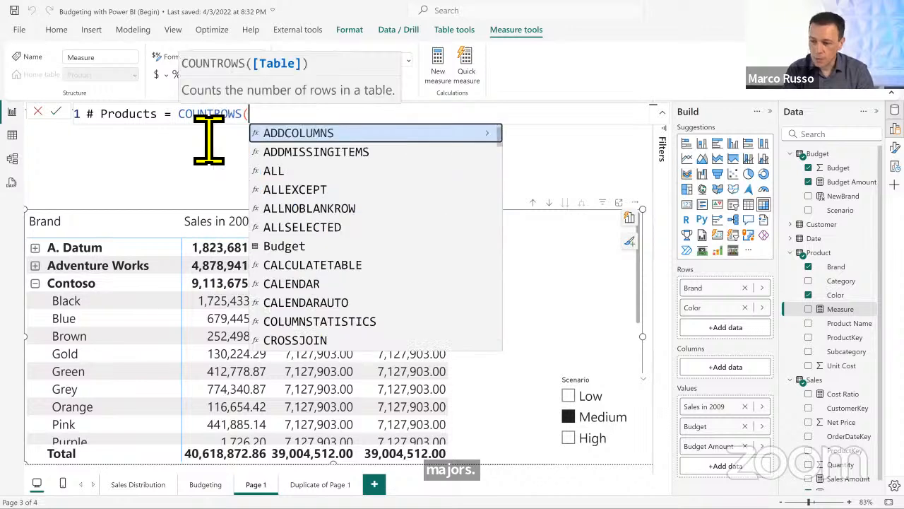
type("'Pro")
key("Tab")
type(")")
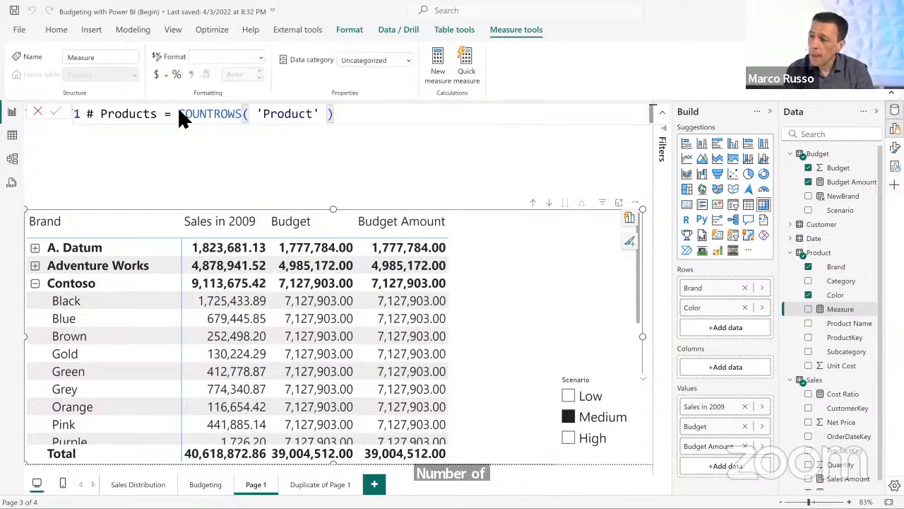
key("Return")
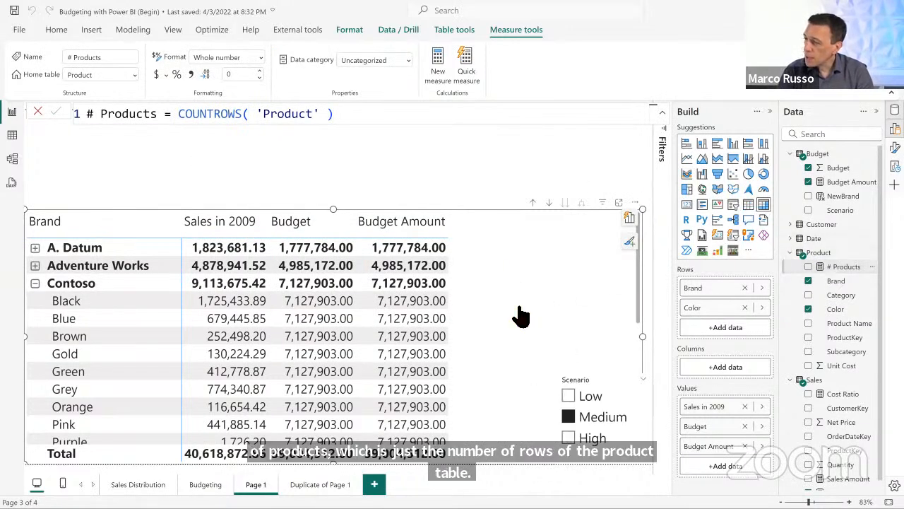
left_click_drag(843, 267, 521, 316)
Step: Start another measure in the Product table named # Products BG, with its expression beginning on a new line
right_click(839, 252)
left_click(801, 277)
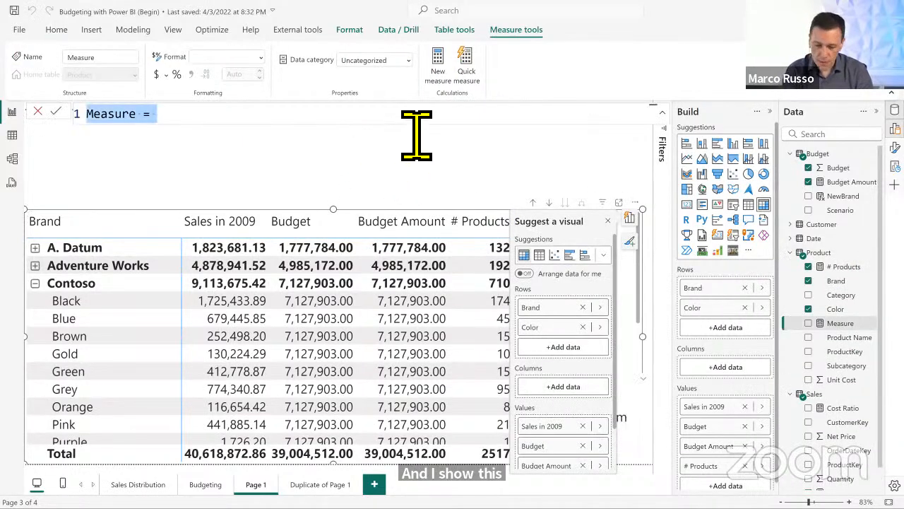
type("# Products")
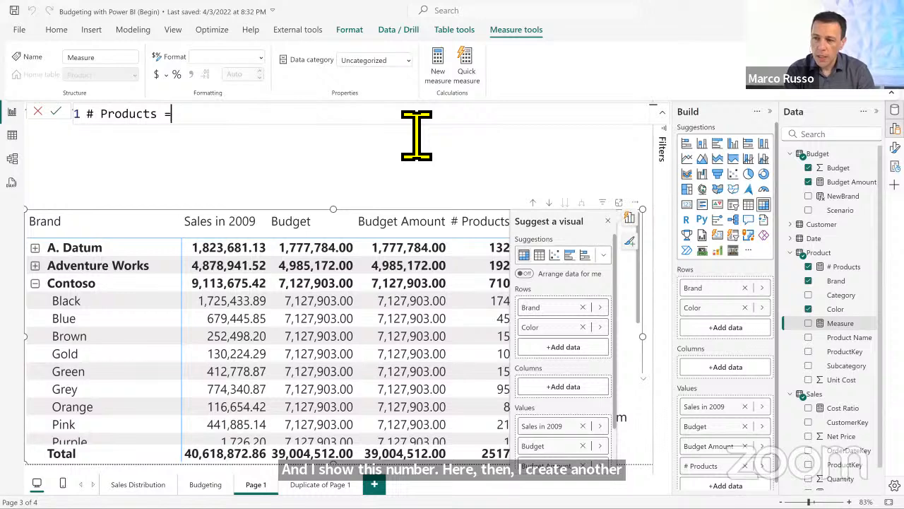
key("BackSpace")
type("BG =")
key("shift+Return")
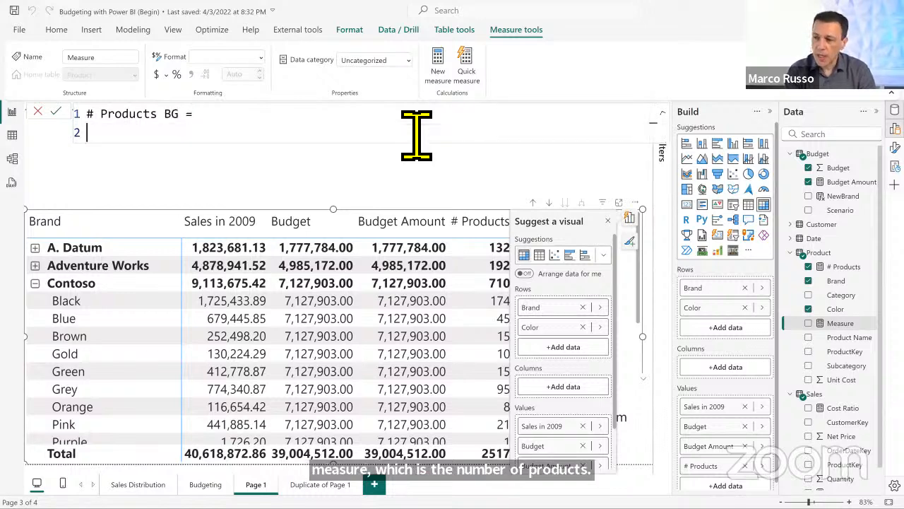
Step: In # Products BG, enter a CALCULATE of [# Products] with the filter modifier REMOVEFILTERS ( 'Product' )
type("CALCULATE (")
key("shift+Return")
type("[")
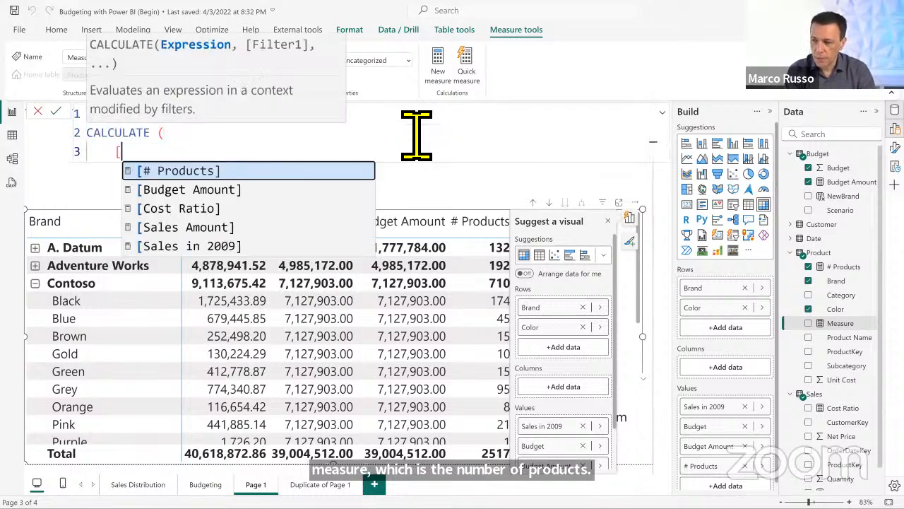
key("Tab")
type(",")
key("shift+Return")
type("REMO")
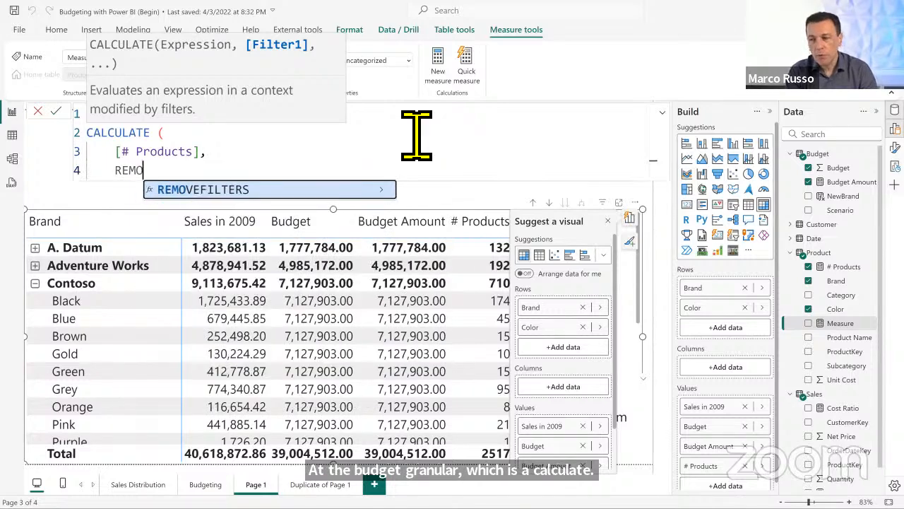
key("Tab")
type("'Pr")
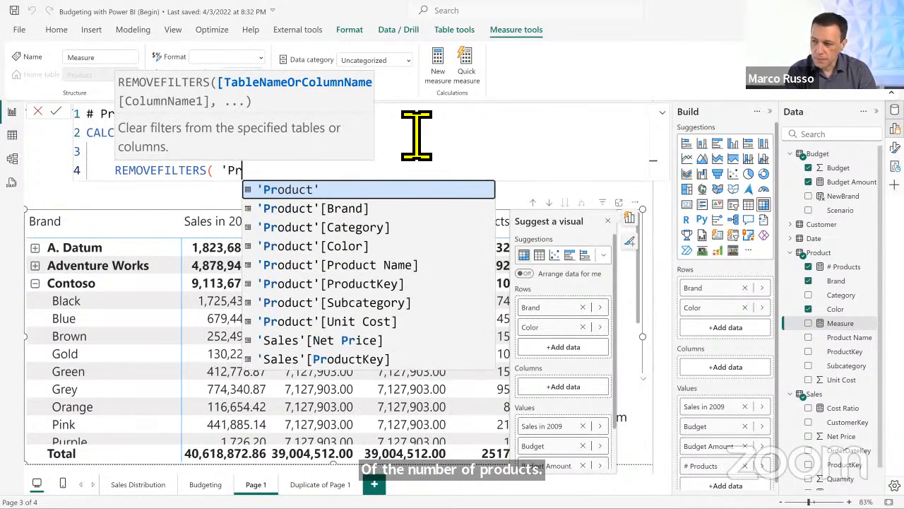
key("Tab")
type("),")
Step: Complete the # Products BG formula with the filter argument VALUES ( 'Product'[Brand] ) and commit the measure
key("shift+Return")
type("VALUES (")
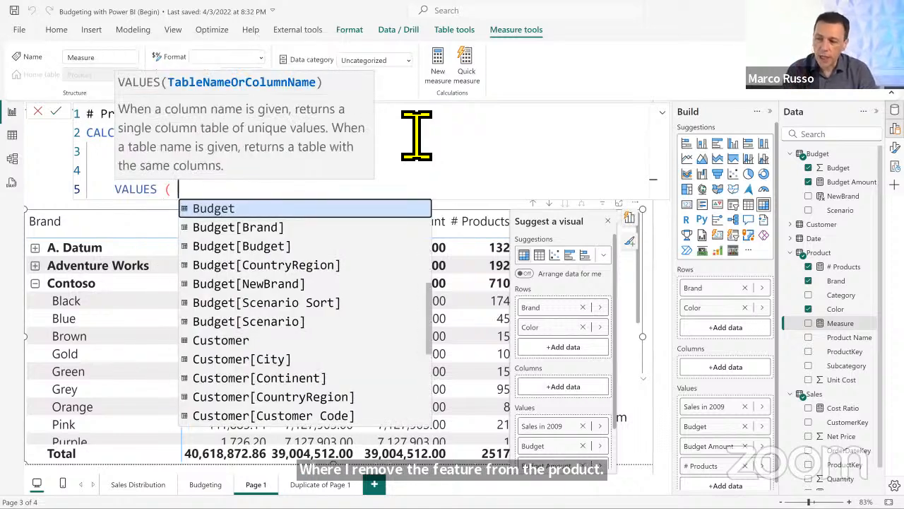
type(" bra")
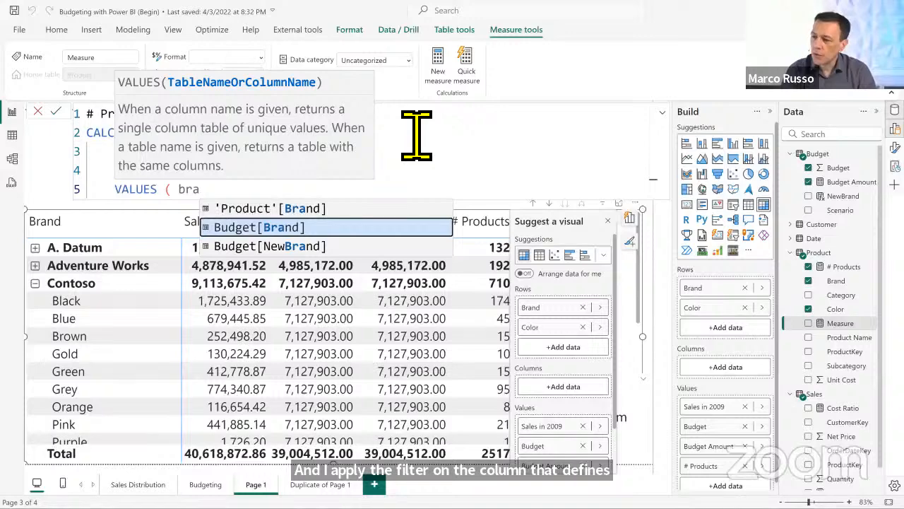
key("Tab")
type(")")
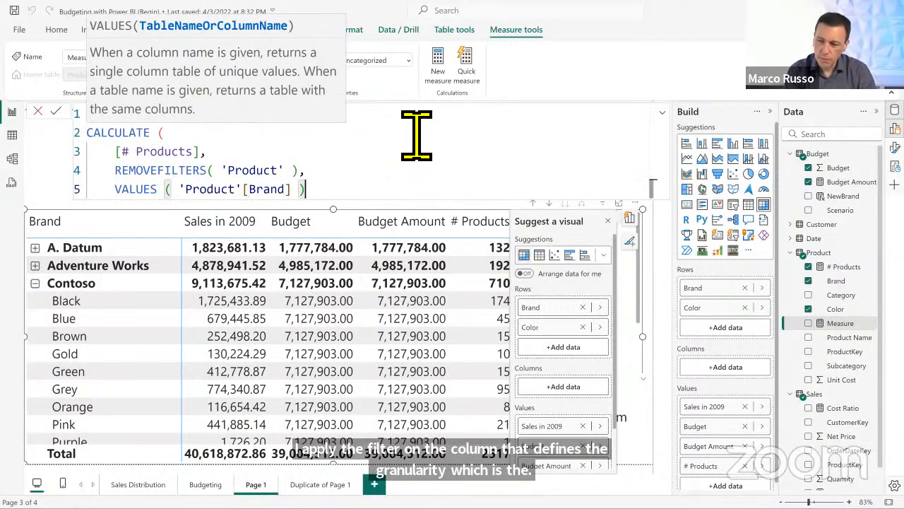
key("shift+Return")
type(")")
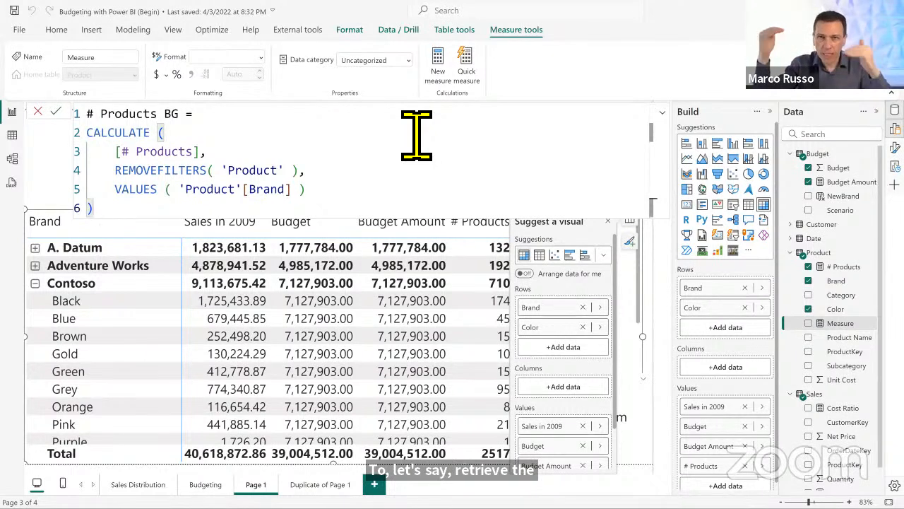
key("Return")
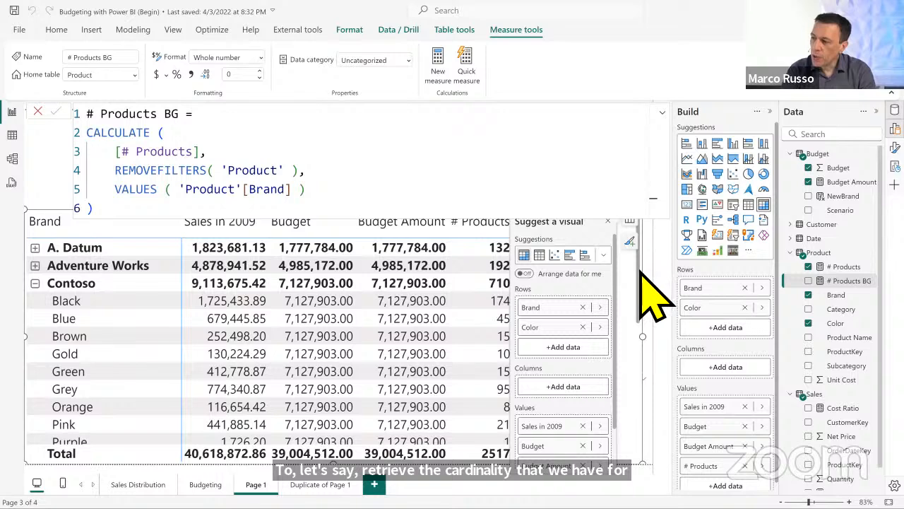
Step: Dismiss the visual suggestions and add # Products BG to the matrix beside # Products
left_click(612, 233)
left_click(608, 221)
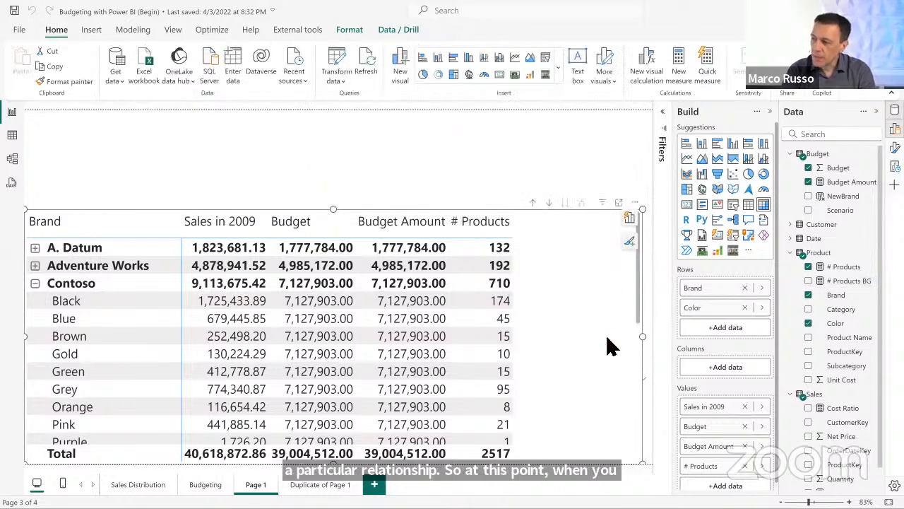
left_click(841, 281)
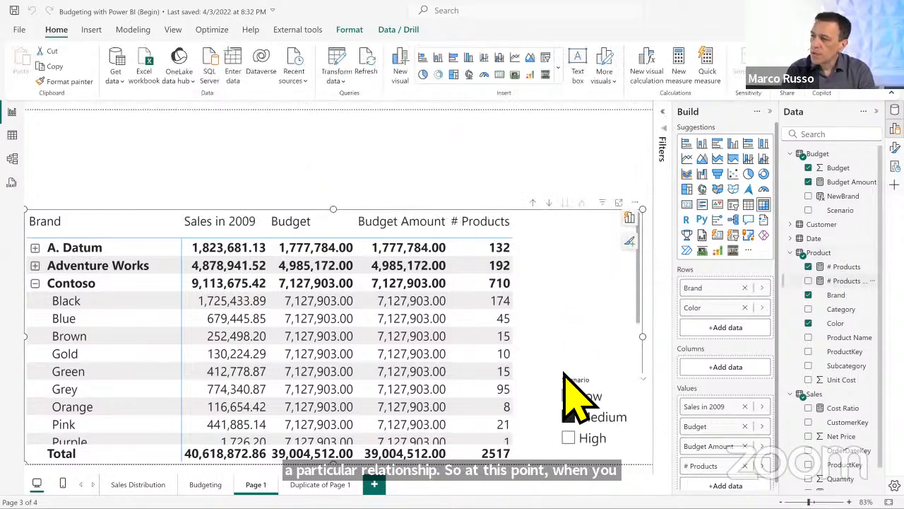
left_click(596, 164)
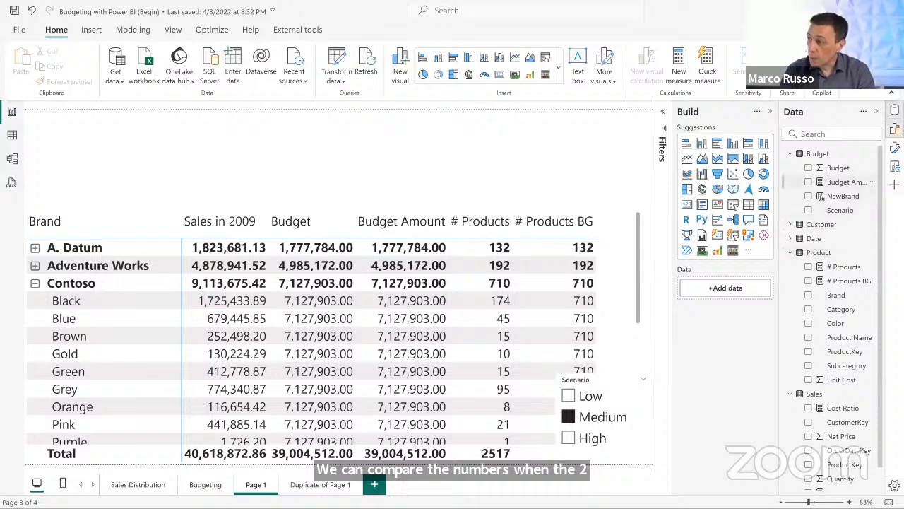
Step: Open the Budget Amount formula and insert an IF function ahead of the SUM ( Budget[Budget] ) expression
left_click(848, 181)
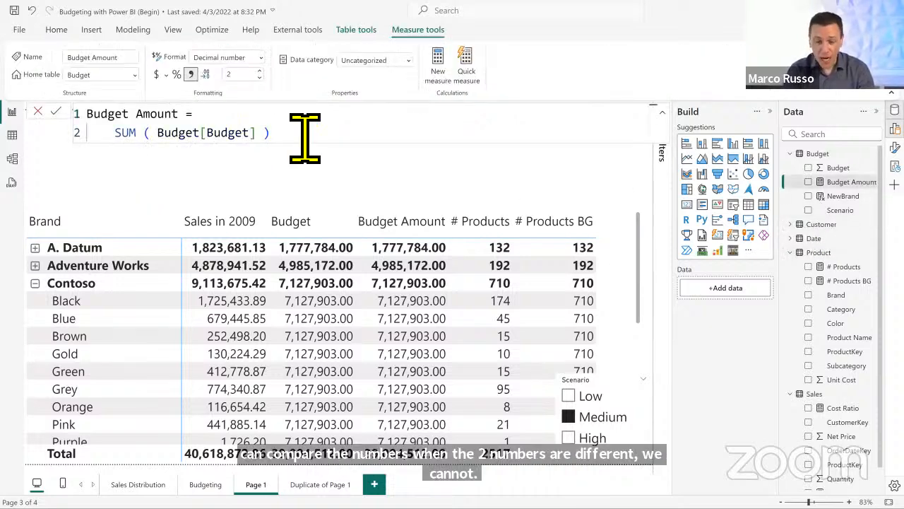
key("shift+Return")
type("IF")
key("shift+Return")
key("BackSpace")
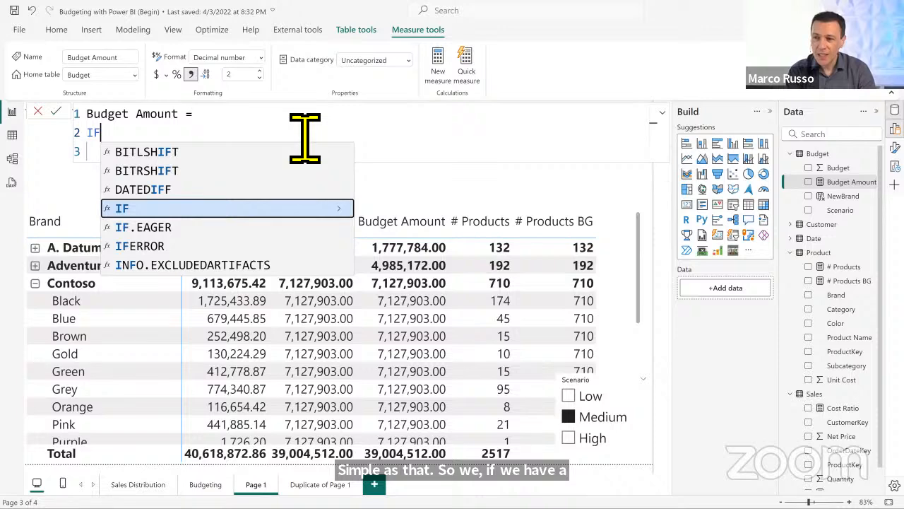
type("(")
key("shift+Return")
Step: Set the IF condition in Budget Amount to [# Products] = [# Products BG], close the function and commit the measure
type("[")
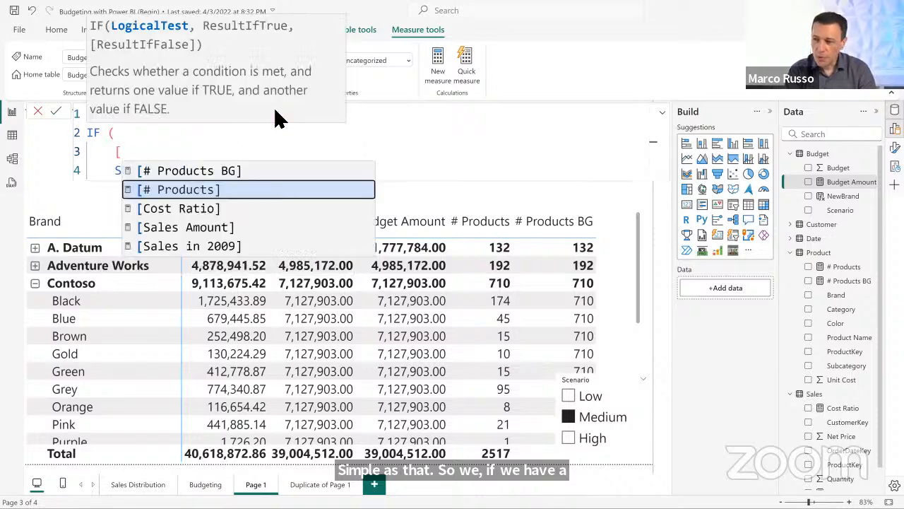
key("Tab")
type("=")
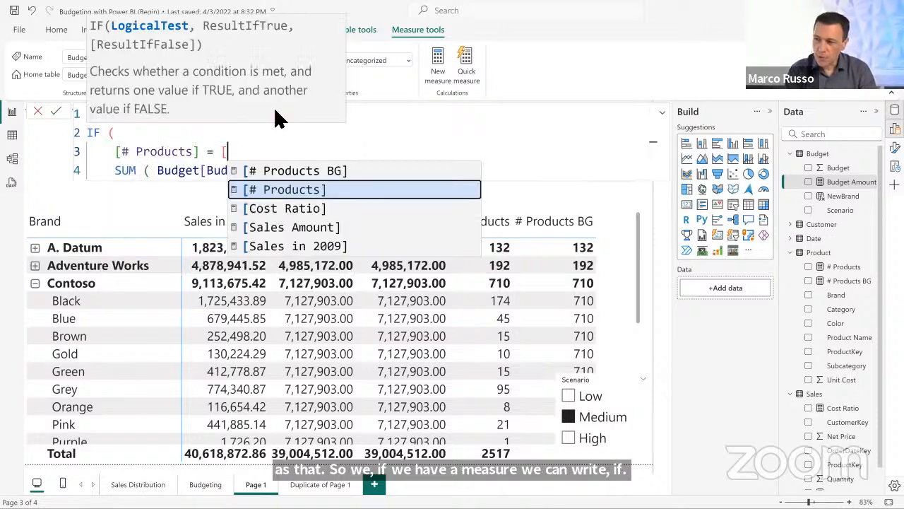
key("Up")
key("Tab")
type(",")
key("Down")
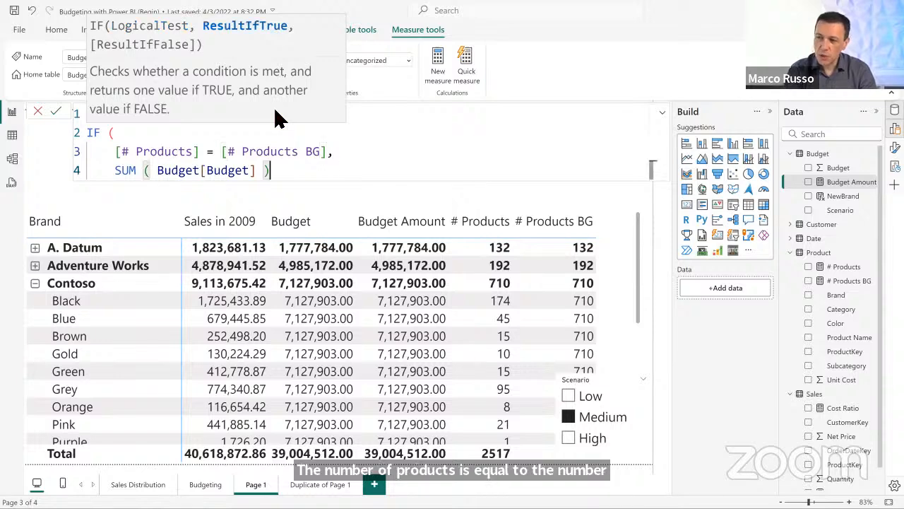
key("Return")
type(")")
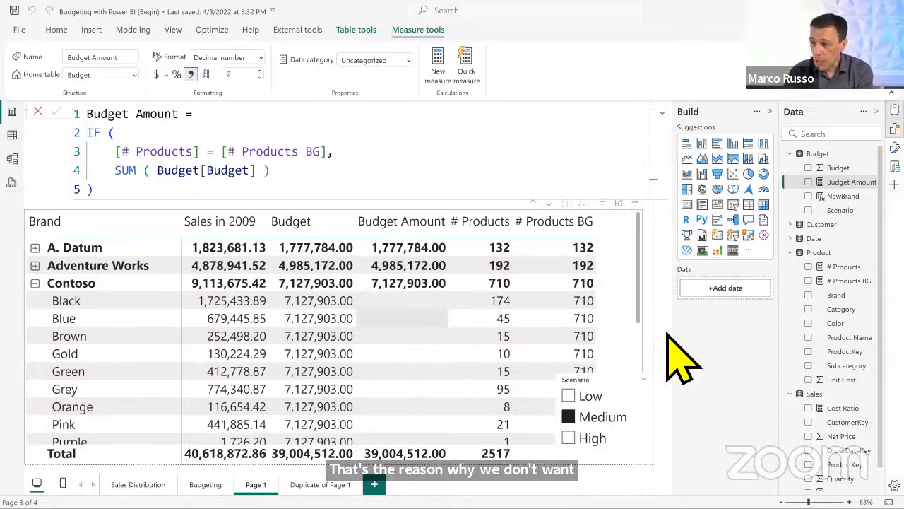
Step: Remove the implicit Budget column from the matrix, keeping the Budget Amount measure
left_click(810, 168)
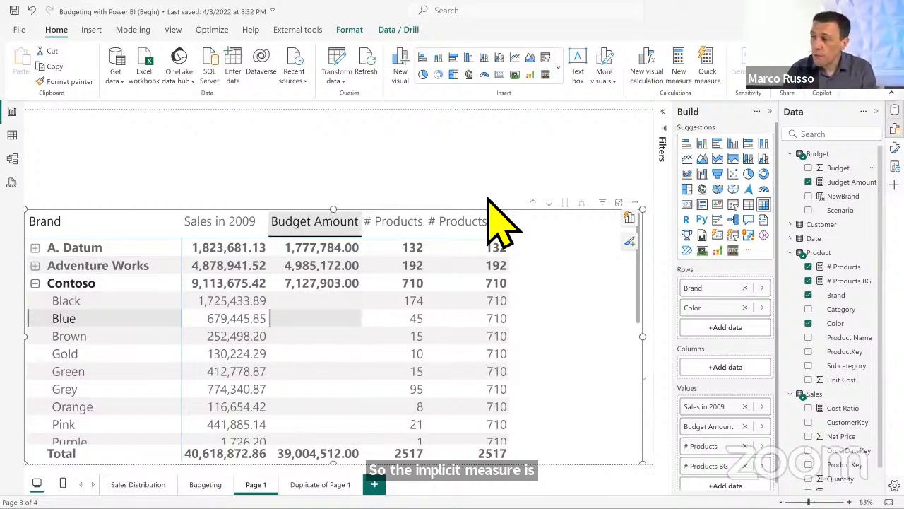
Step: Create a measure in the Customer table named # Customers with the formula COUNTROWS( Customer )
right_click(816, 224)
left_click(783, 247)
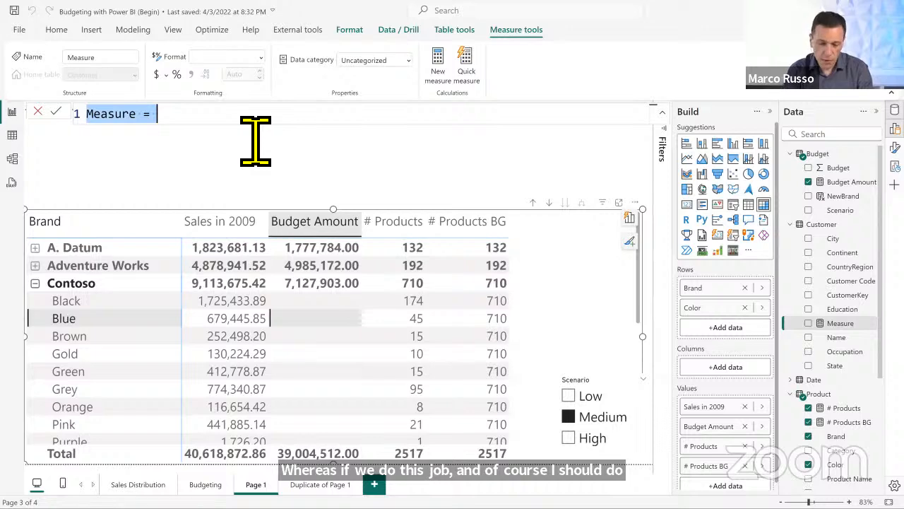
type("# Customer =")
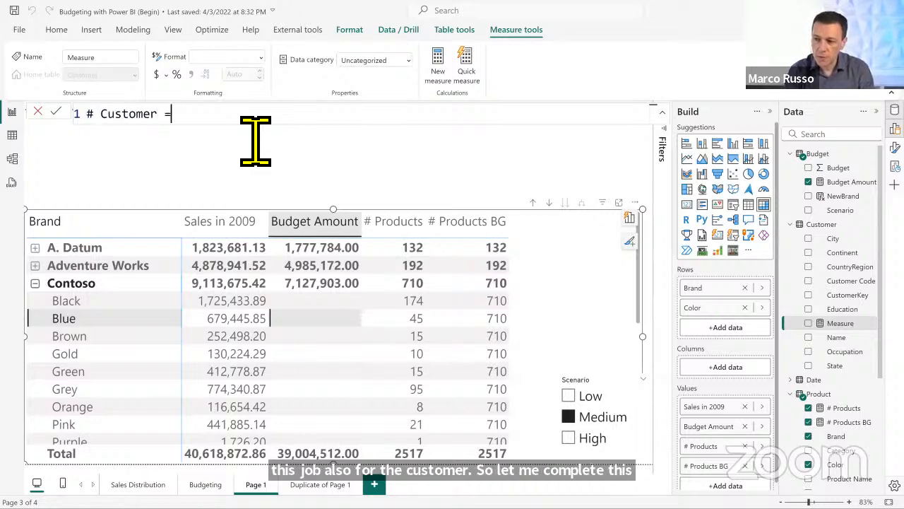
key("BackSpace")
key("BackSpace")
type("s = COUNTROW")
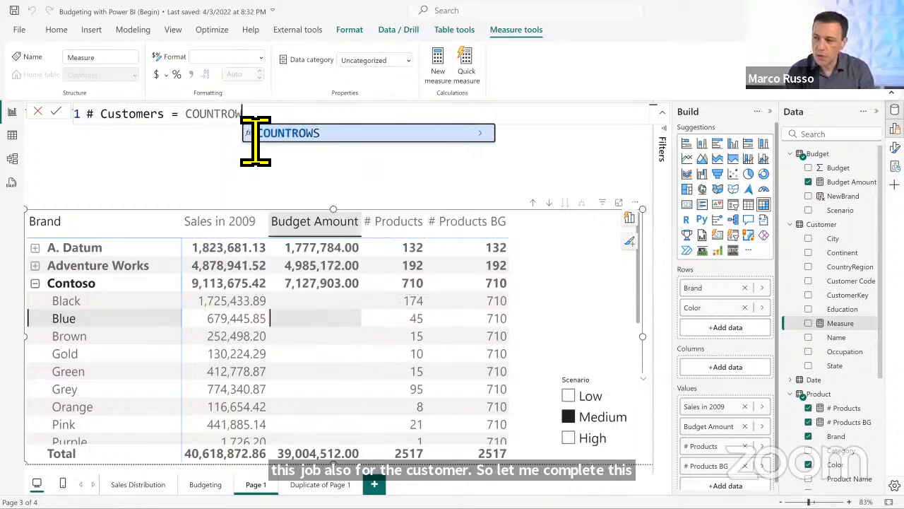
type("S( Customer )")
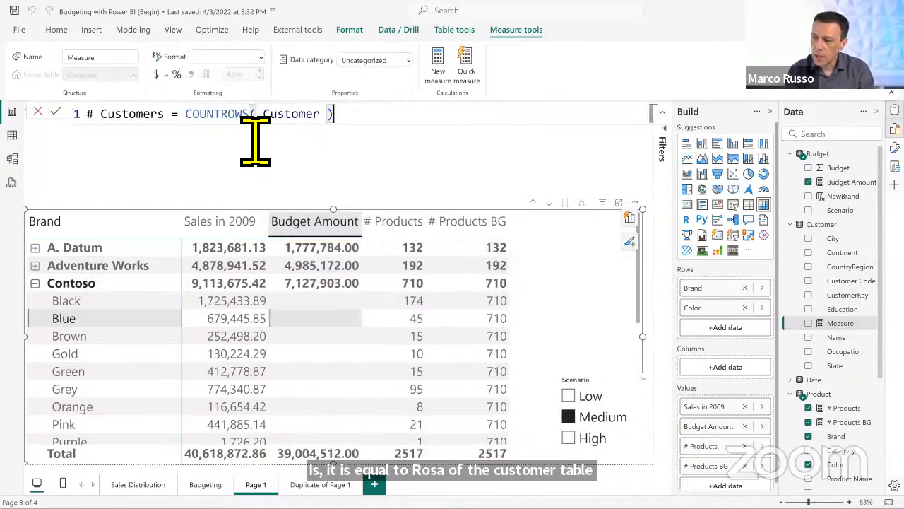
key("Return")
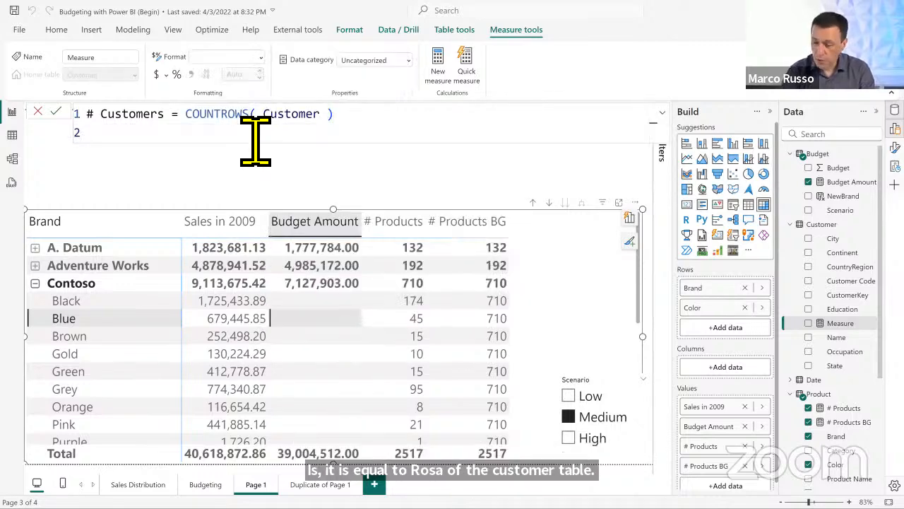
Step: Add another measure to the Customer table and name it # Customers BG
right_click(822, 224)
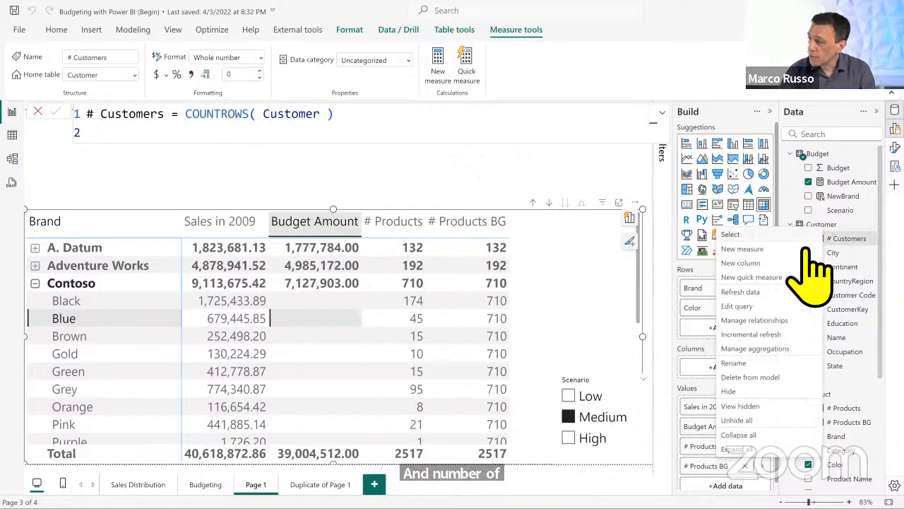
left_click(791, 251)
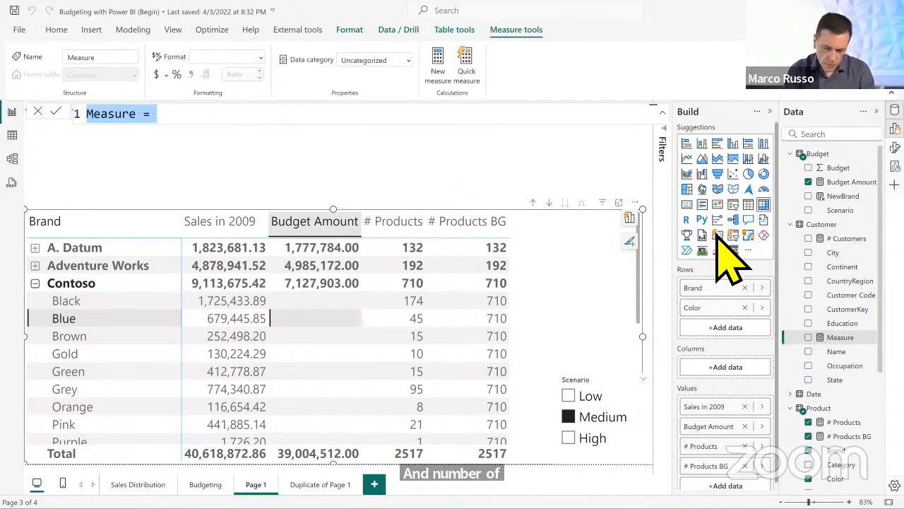
type("# Customer B")
key("BackSpace")
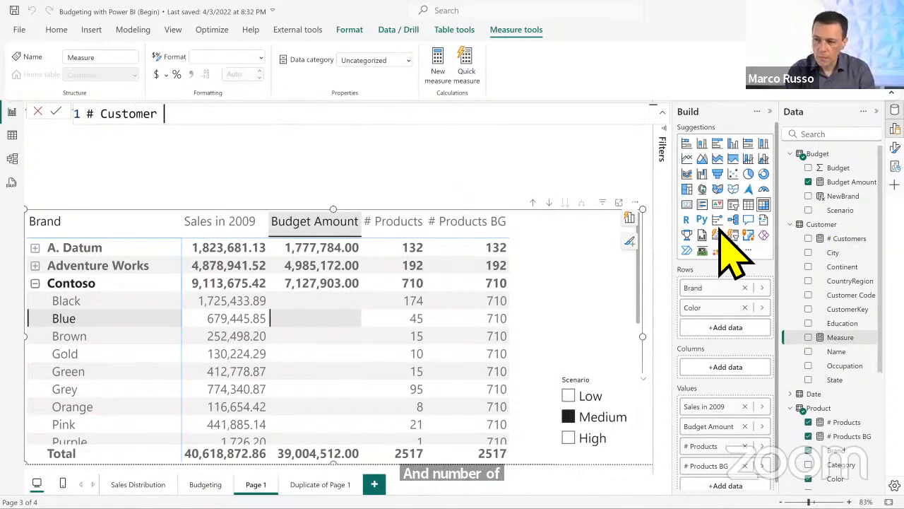
key("BackSpace")
type("s BG =")
key("Return")
Step: Start the # Customers BG formula with CALCULATE over [# Customers] and a REMOVEFILTERS( Customer ) modifier
type("CALCULA")
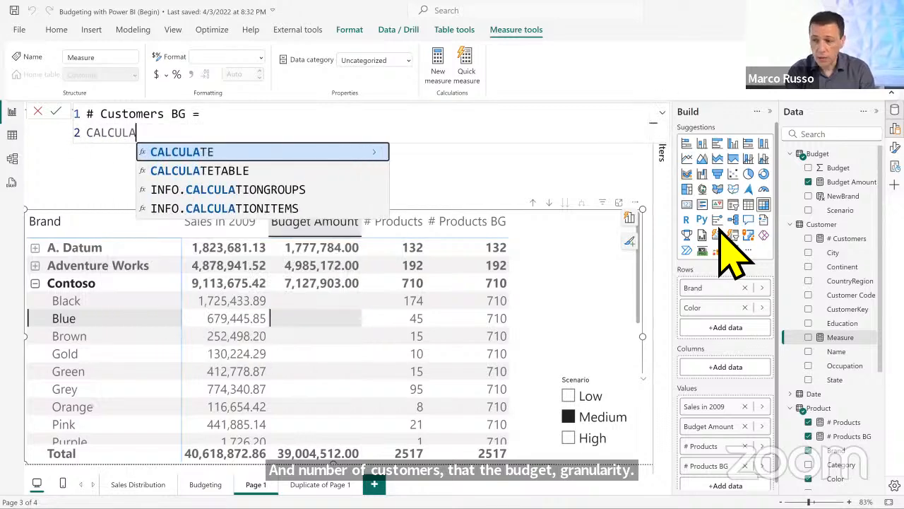
type("TE (")
key("Return")
type("[")
key("Tab")
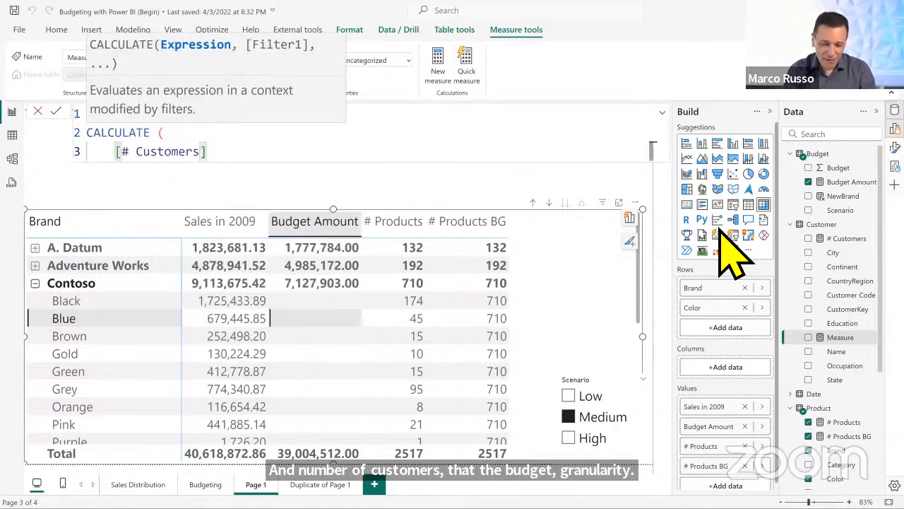
type(",")
key("Return")
type("REMOVEFILTERS( C")
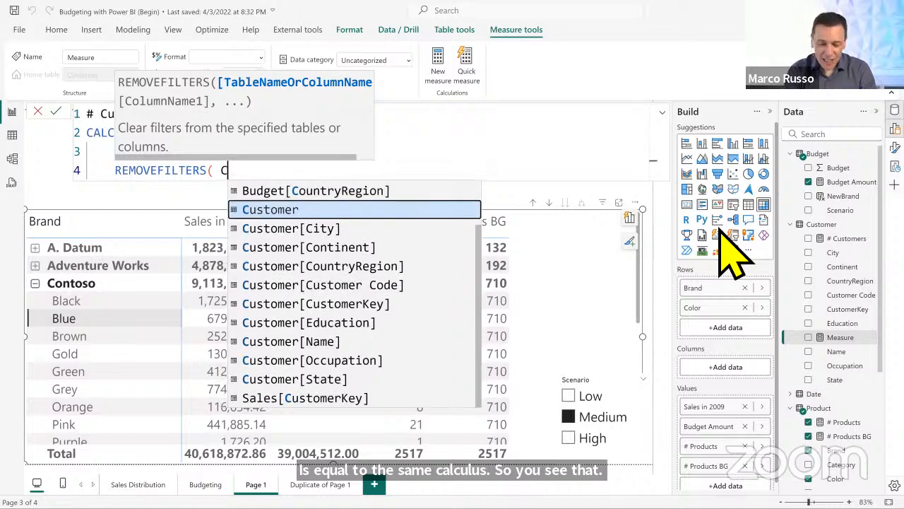
type("ustomer ),")
key("Return")
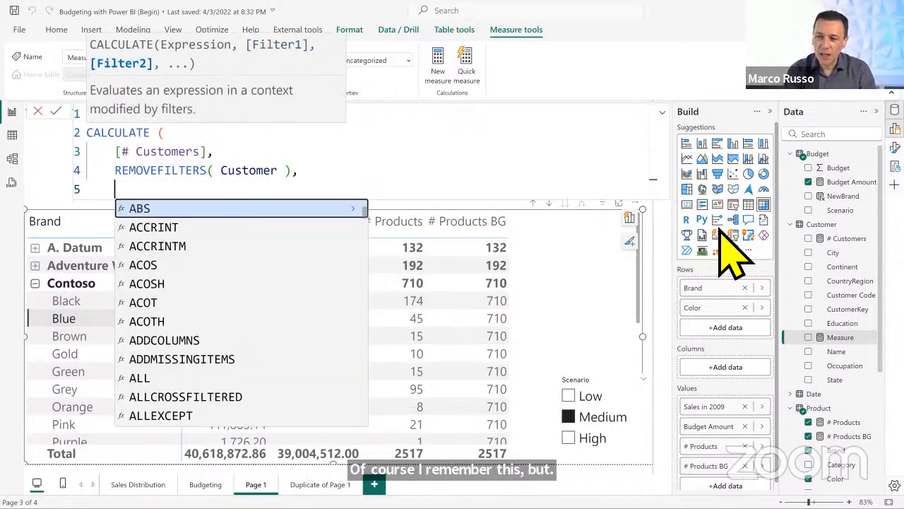
Step: Add VALUES( Customer[CountryRegion] ) as the last filter of # Customers BG, close CALCULATE and commit the measure
type("VALU")
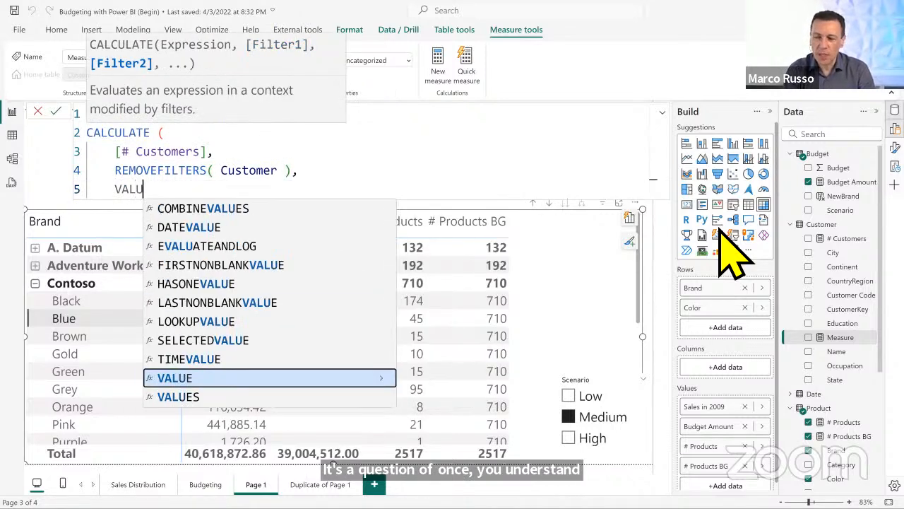
type("ES( ")
type("Budget[CountryRegion]")
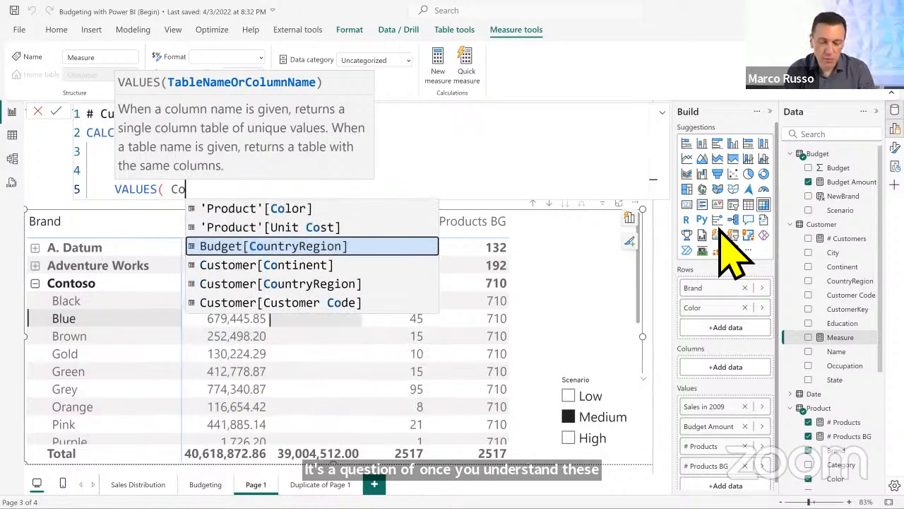
key("BackSpace")
key("BackSpace")
key("ctrl+shift+Left")
key("ctrl+shift+Left")
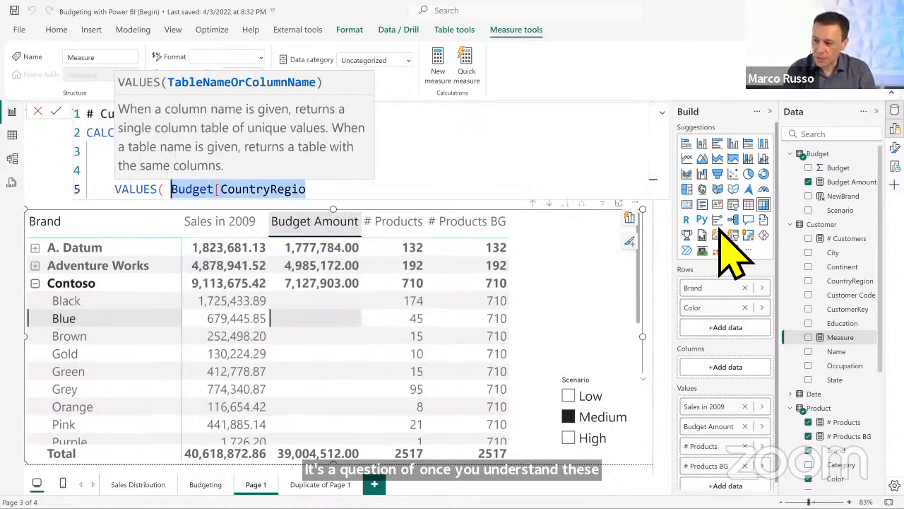
type("Cu")
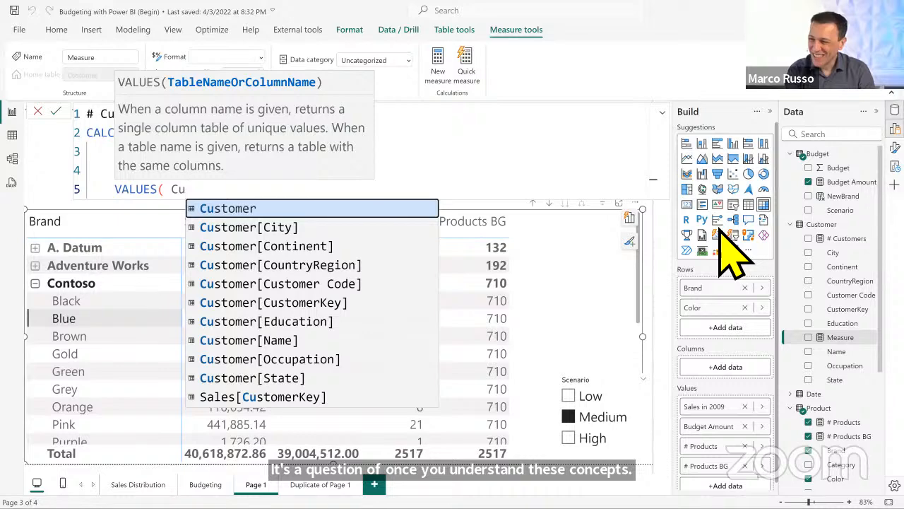
key("Down")
key("Down")
key("Down")
key("Tab")
type(")")
key("shift+Return")
type(")")
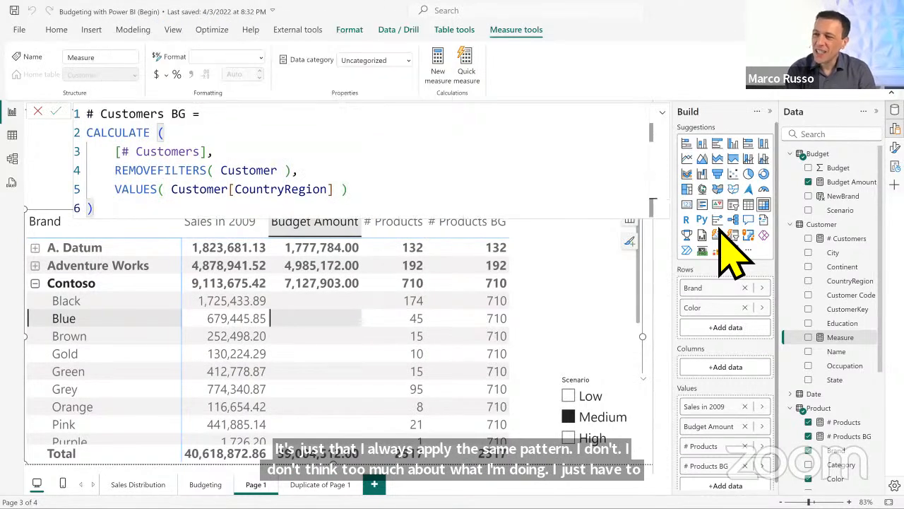
key("Return")
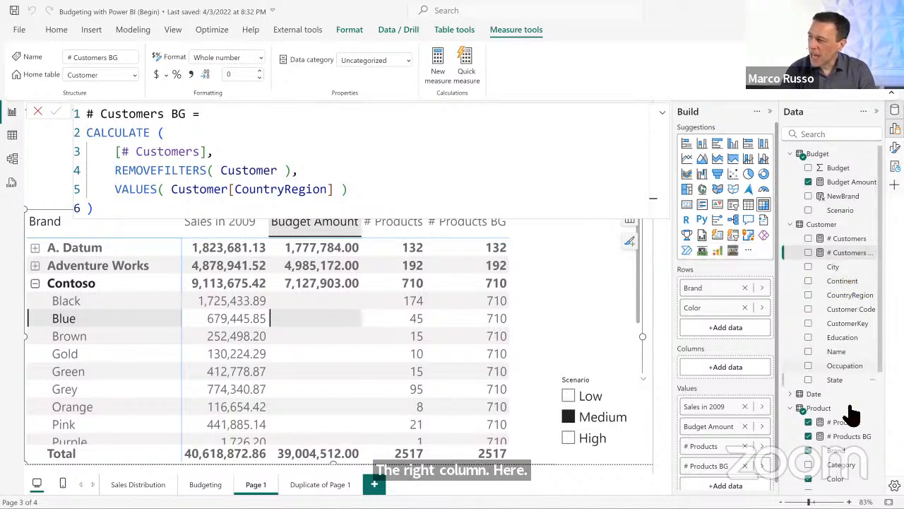
Step: Extend the IF condition in Budget Amount with an indented line && [# Customers] = [# Customers BG] and commit the measure
left_click(855, 182)
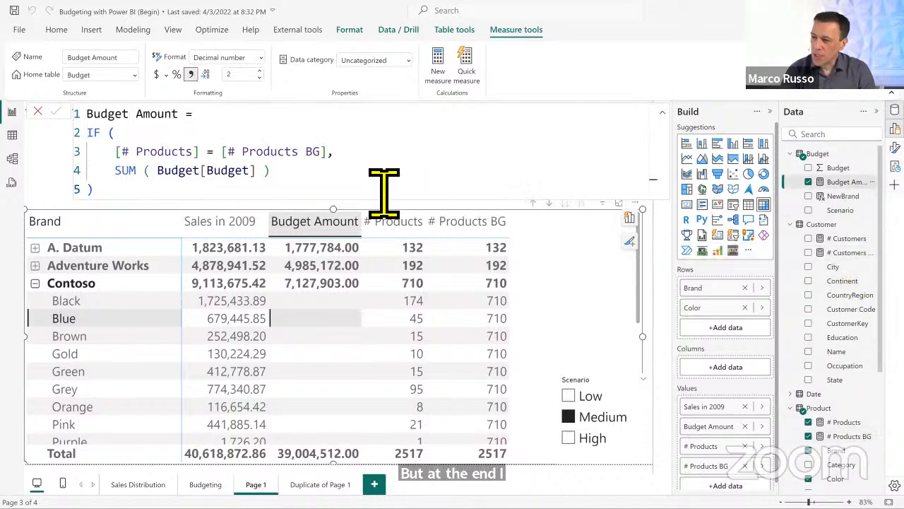
left_click(358, 160)
key("Left")
key("Return")
type("&& ")
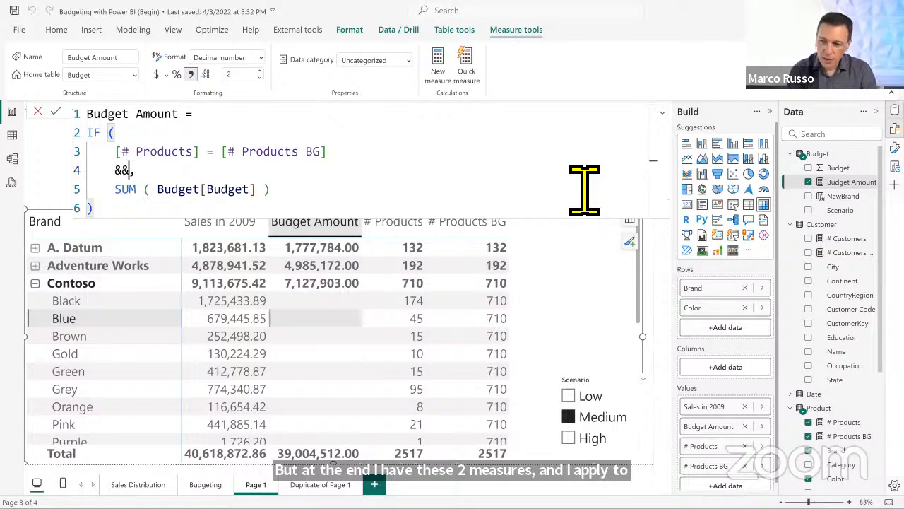
type("[# Cu")
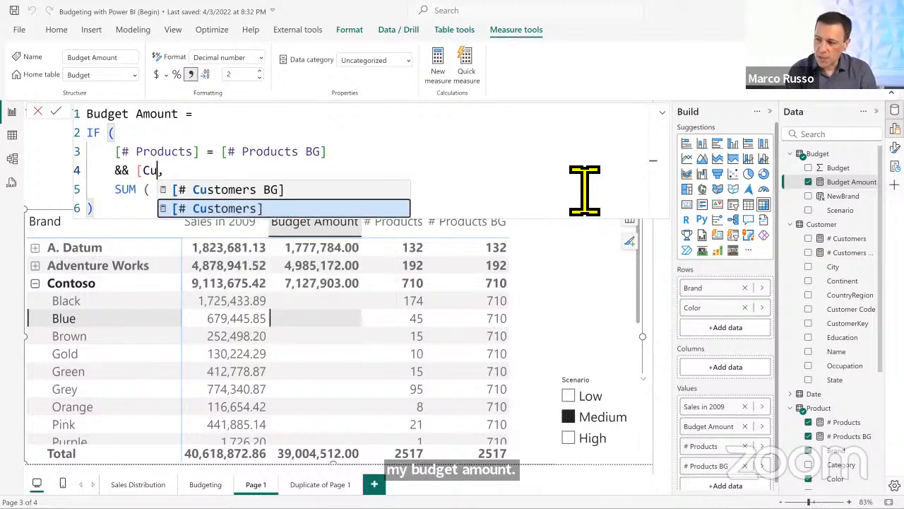
key("Tab")
type("= [Cu")
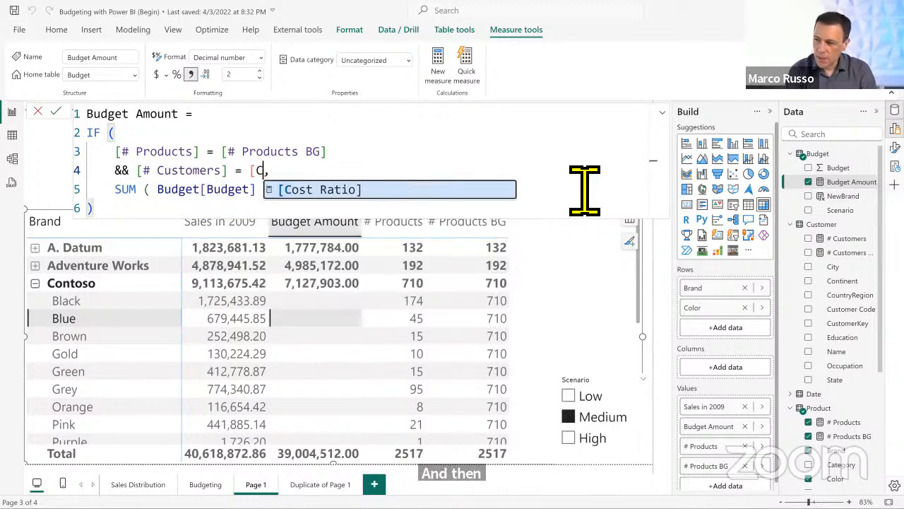
key("Tab")
key("Home")
key("Tab")
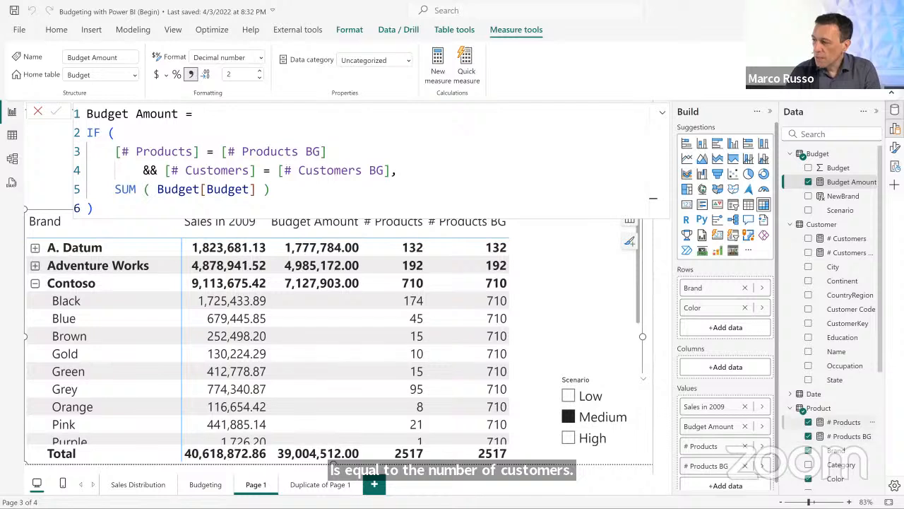
Step: Remove # Products and # Products BG from the matrix, and check it with Color above Brand before restoring the row order
left_click(808, 421)
left_click(808, 436)
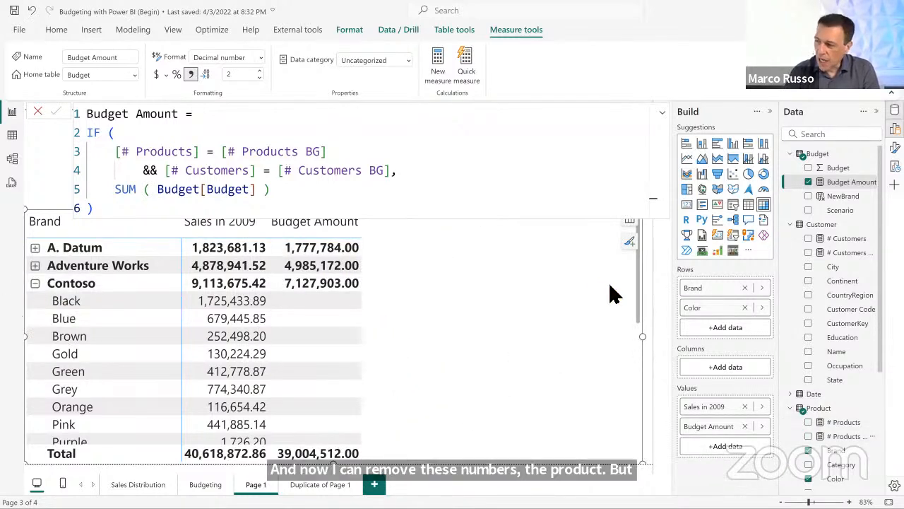
left_click_drag(727, 289, 715, 329)
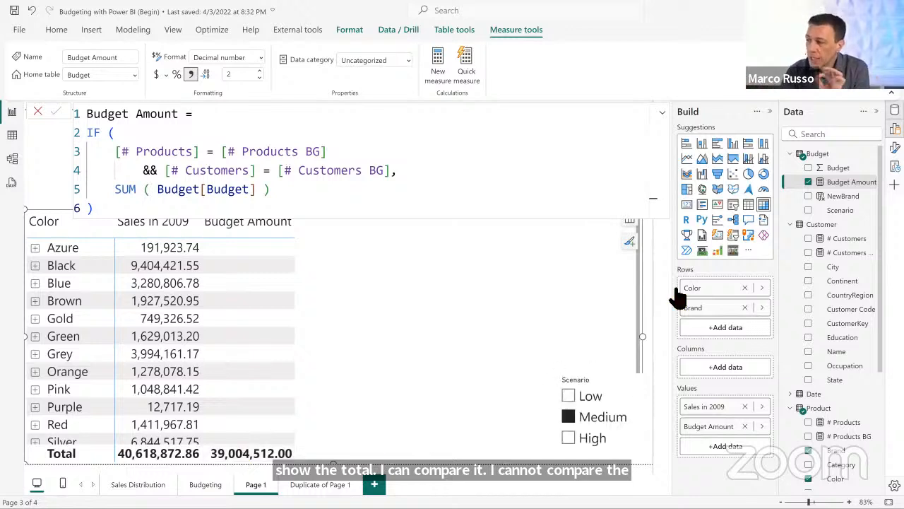
left_click_drag(682, 291, 715, 336)
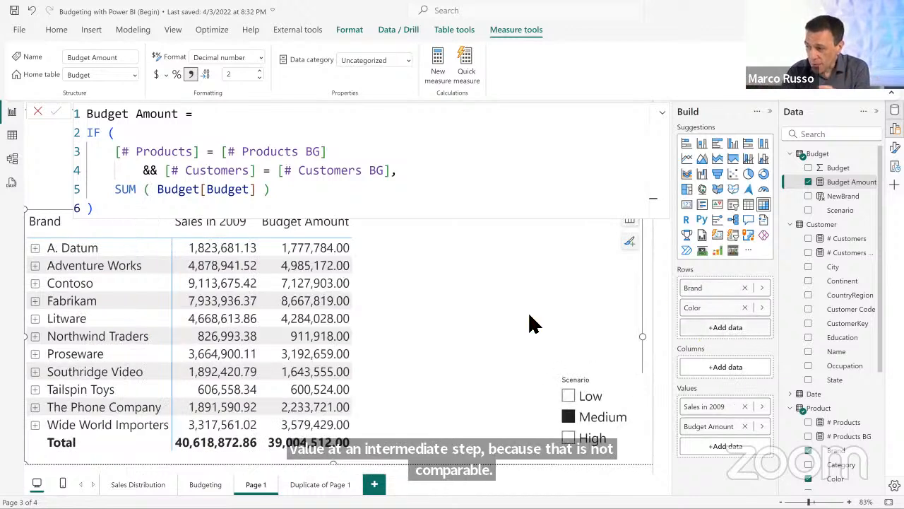
Step: Review the model's table relationships and the Budget Amount formula, with Contoso expanded by color in the report matrix
left_click(12, 158)
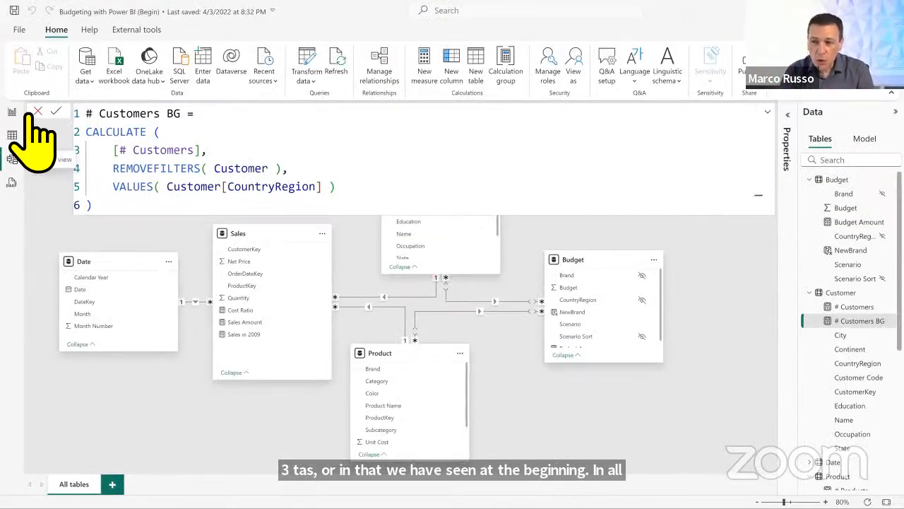
left_click(27, 113)
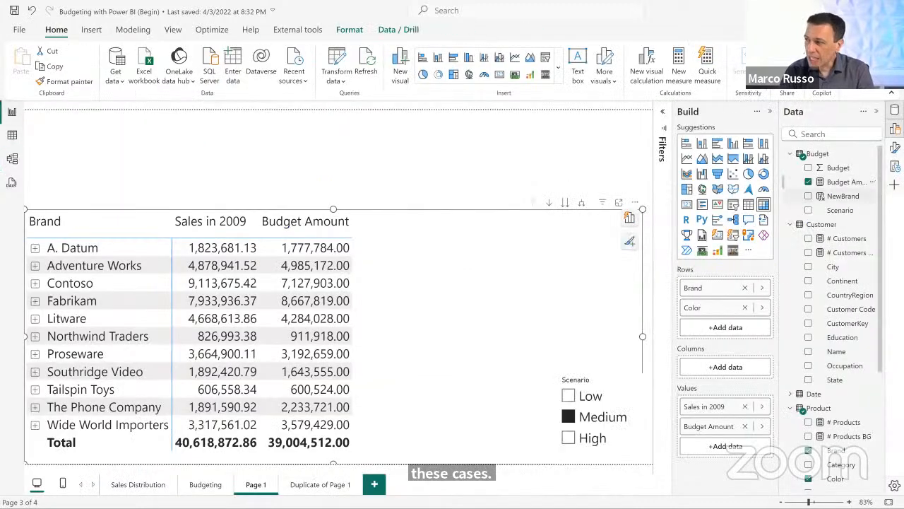
left_click(844, 181)
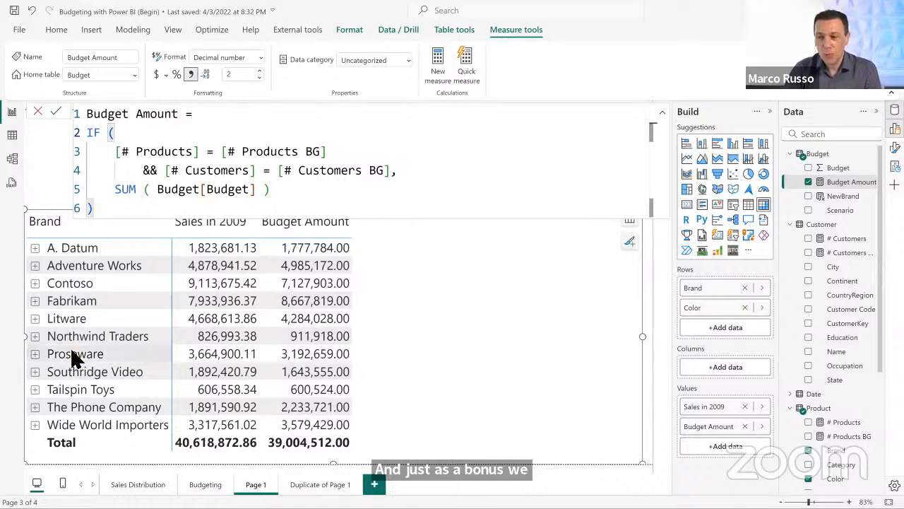
left_click(35, 283)
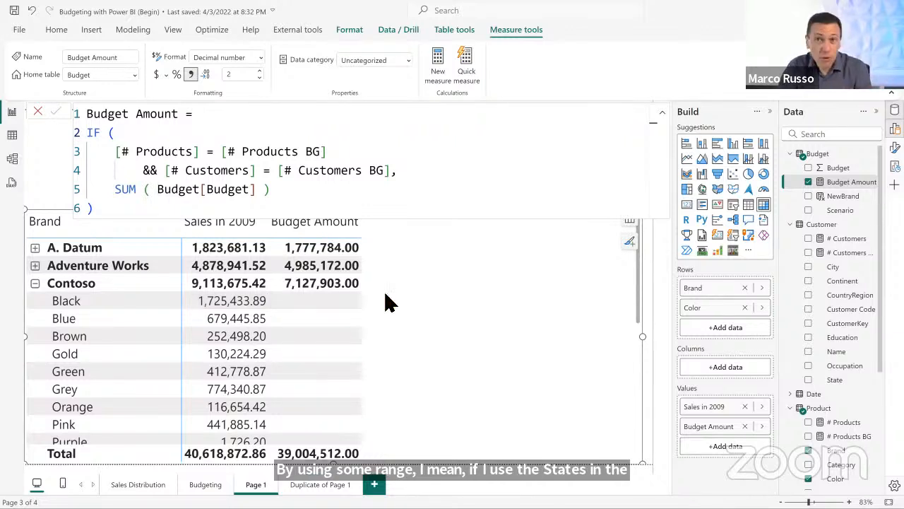
Step: Add a new measure to the Budget table and name it Allocation %
right_click(824, 153)
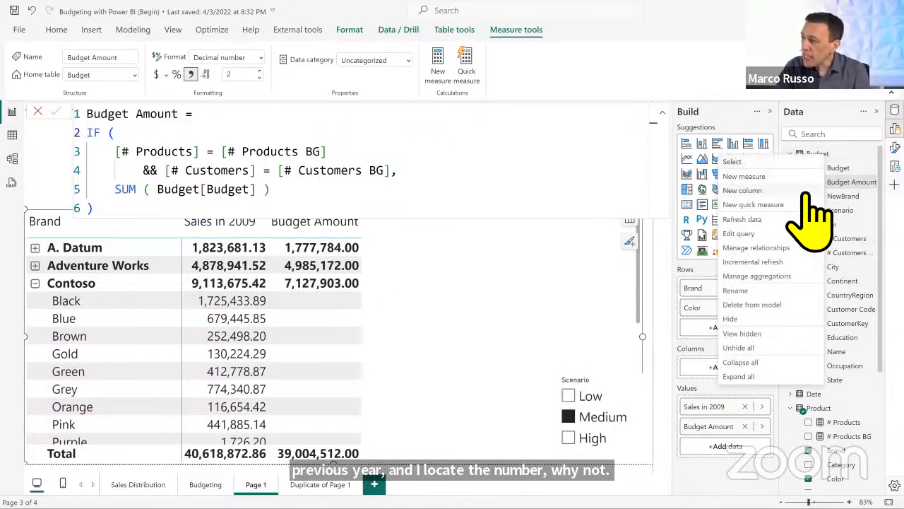
left_click(775, 177)
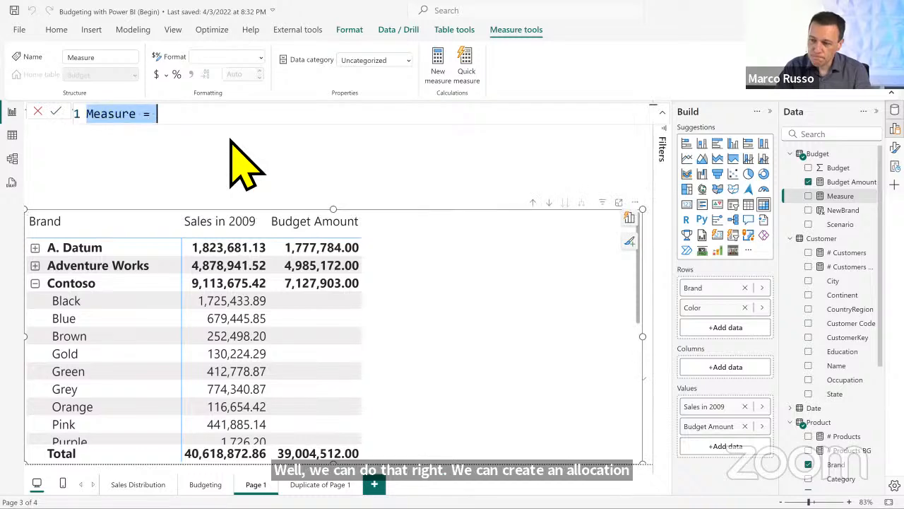
type("Allocation % =")
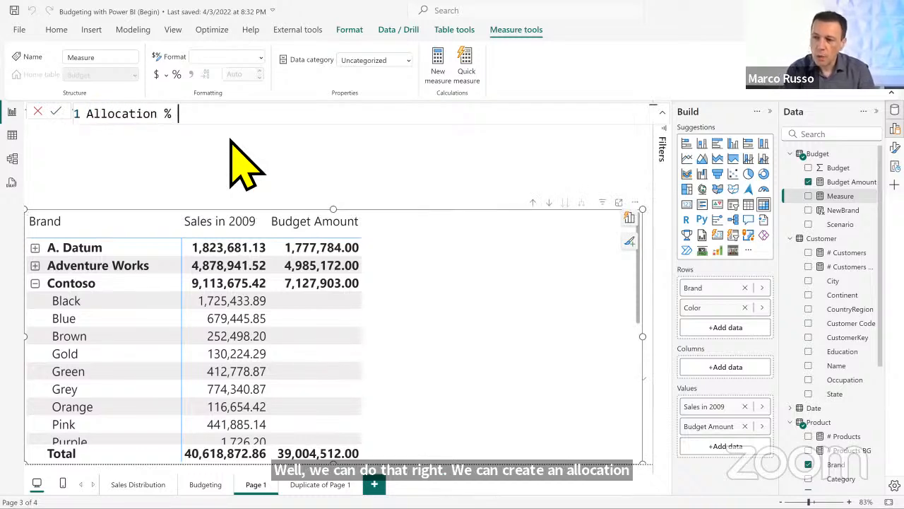
key("shift+Return")
Step: Begin the Allocation % formula with DIVIDE, using [Sales in 2009] as the numerator on its own indented line
type("DICI")
key("BackSpace")
key("BackSpace")
type("V")
key("Tab")
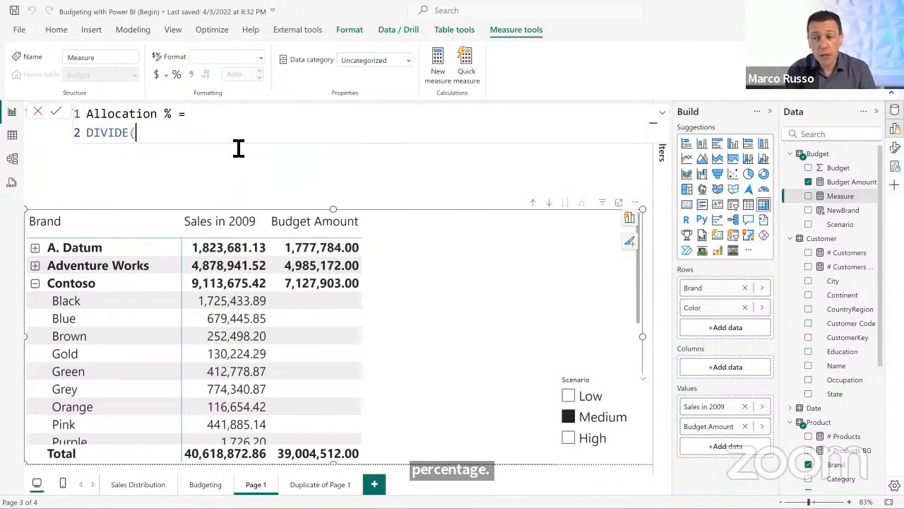
key("shift+Return")
type("[Sa")
key("Down")
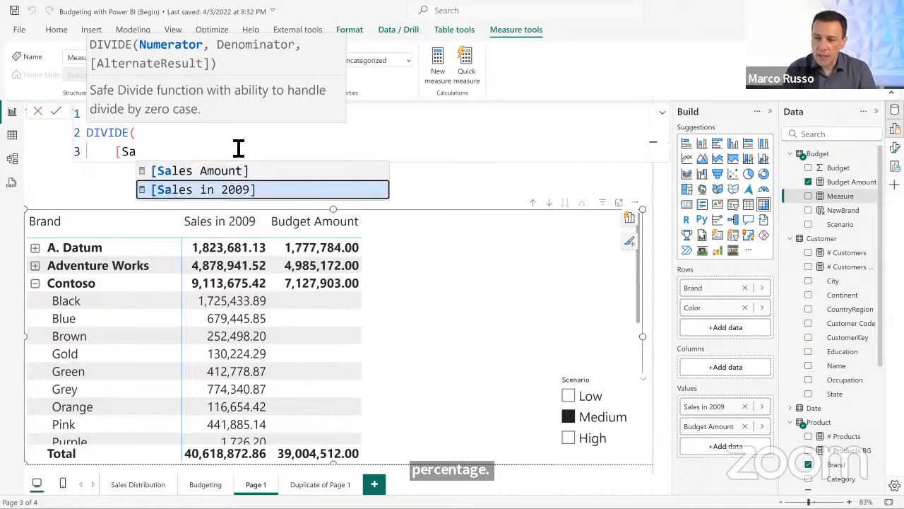
key("Tab")
type(",")
Step: Make the DIVIDE denominator a CALCULATE of [Sales in 2009], with each part on its own indented line
key("shift+Return")
type("CALCU")
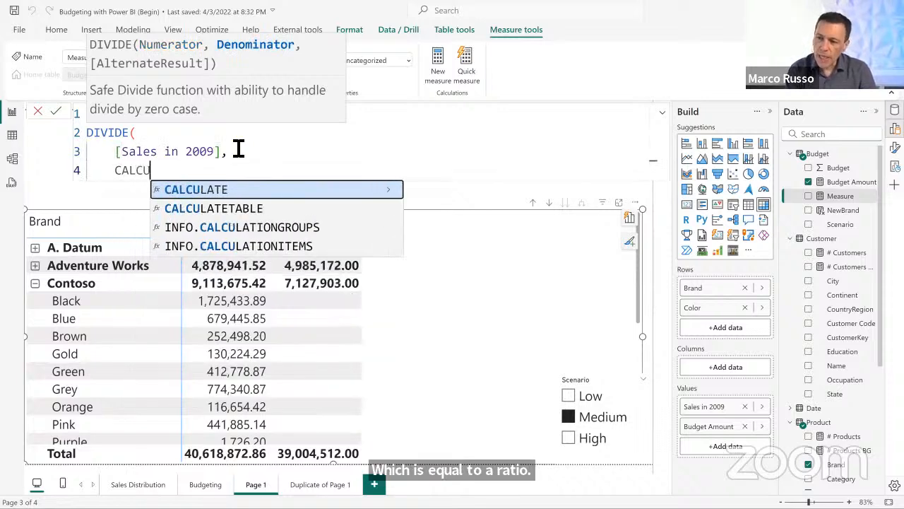
key("Tab")
key("shift+Return")
type("[")
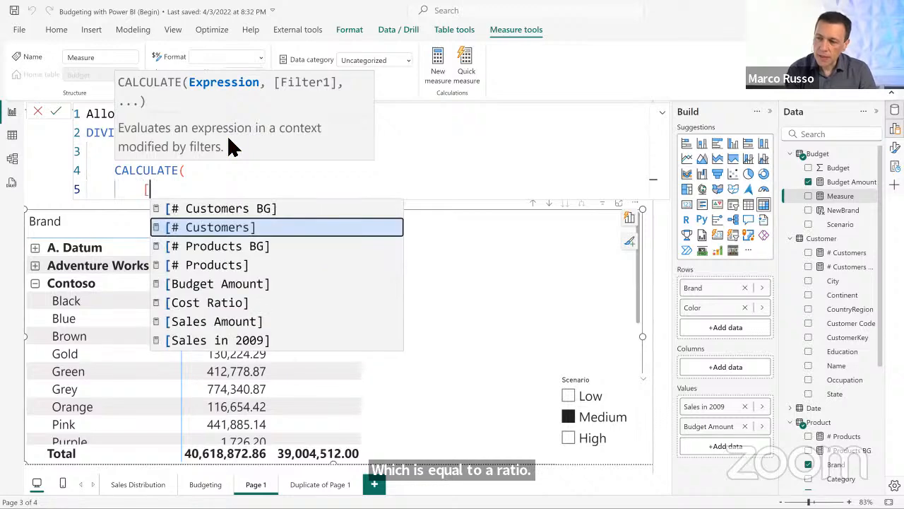
type("Sa")
key("Down")
key("Tab")
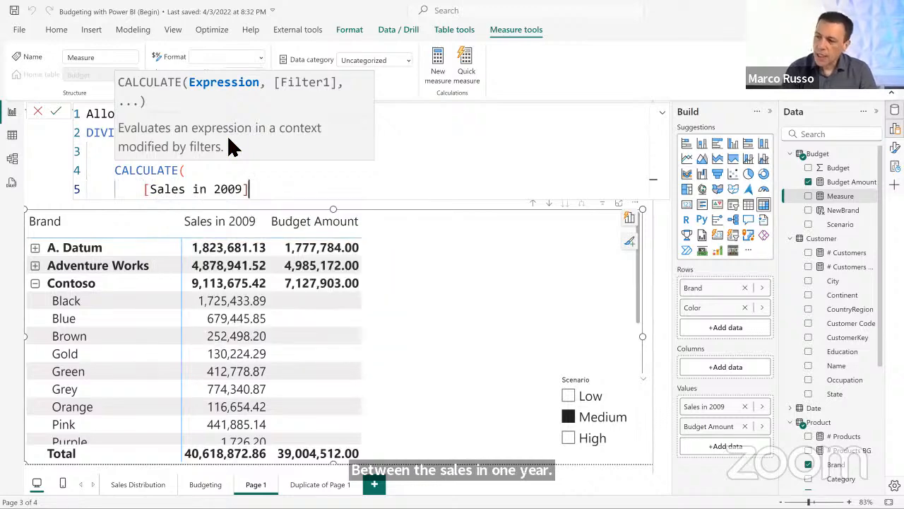
type(",")
Step: Add REMOVEFILTERS( 'Product' ) as the first filter argument of CALCULATE on a new line
key("shift+Return")
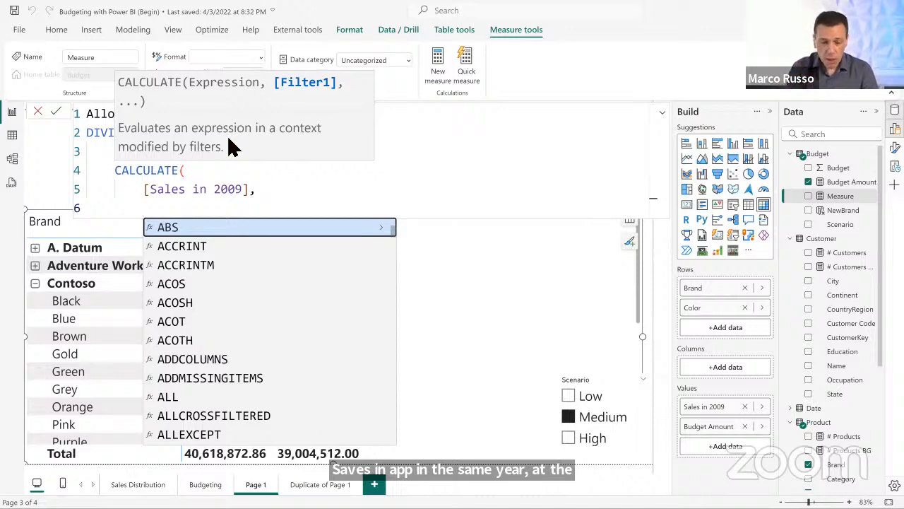
type("REMO")
key("Tab")
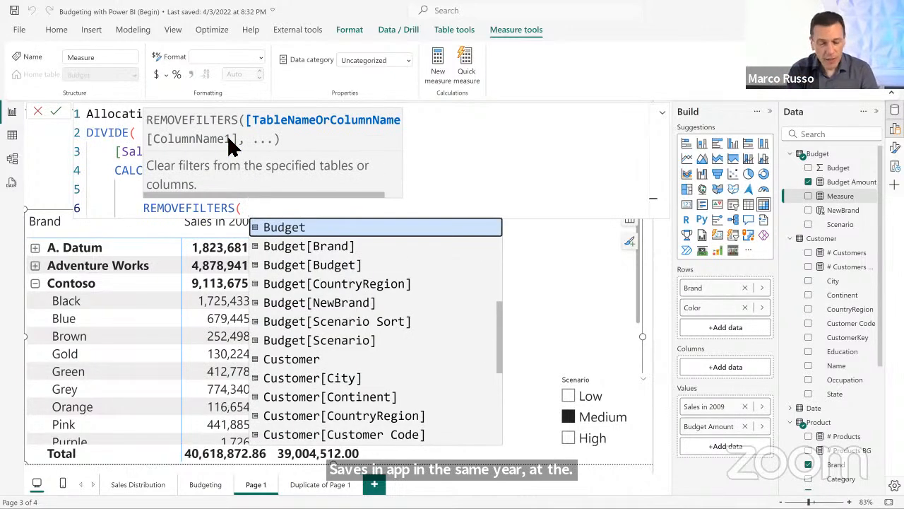
type("Pr")
key("Tab")
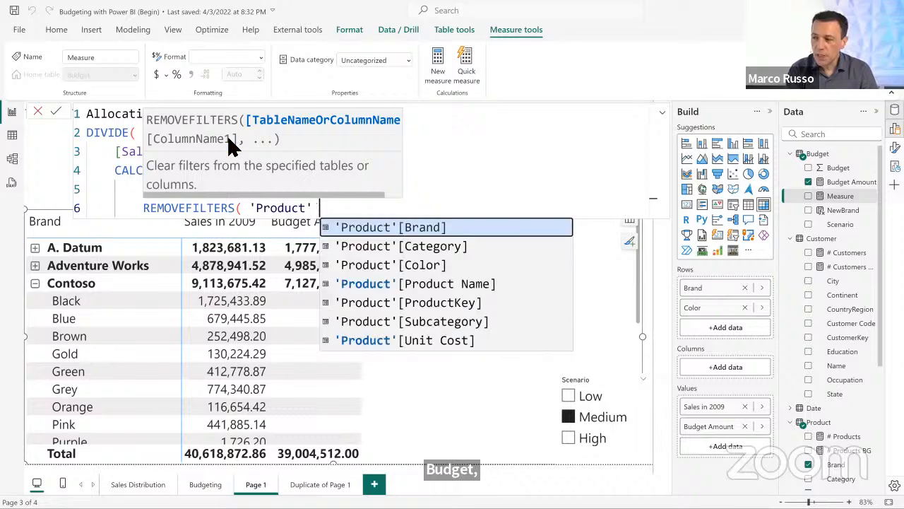
type("),")
Step: Add VALUES ( 'Product'[Brand] ) as the following CALCULATE filter on a new line
key("Return")
type("VALUES(")
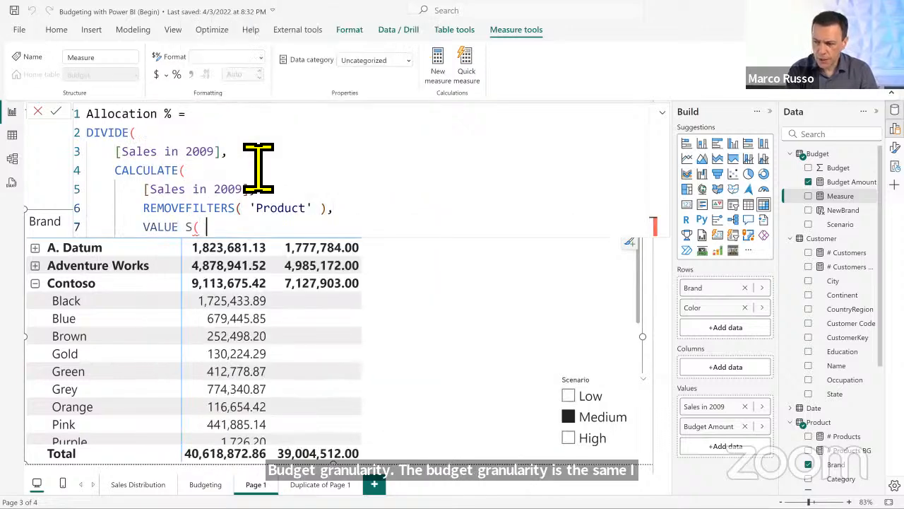
key("BackSpace")
type("(")
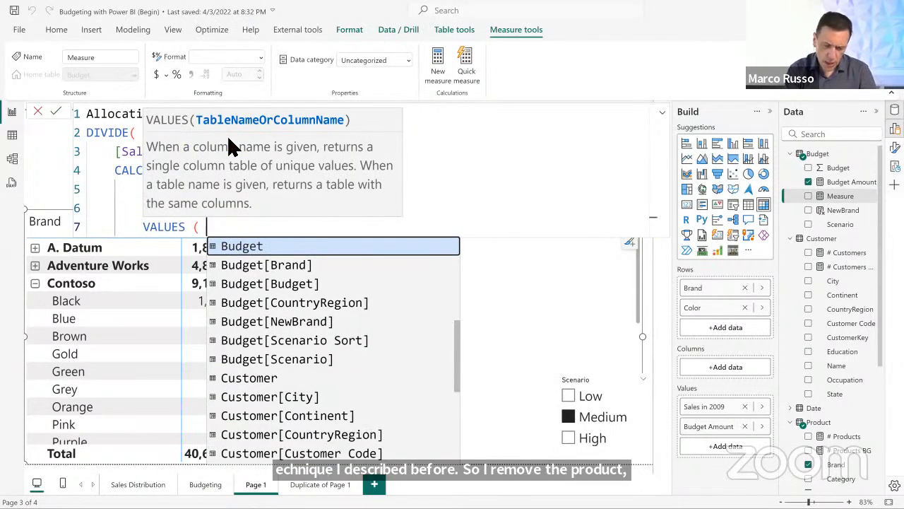
type("Bran")
key("Up")
key("Tab")
type("),")
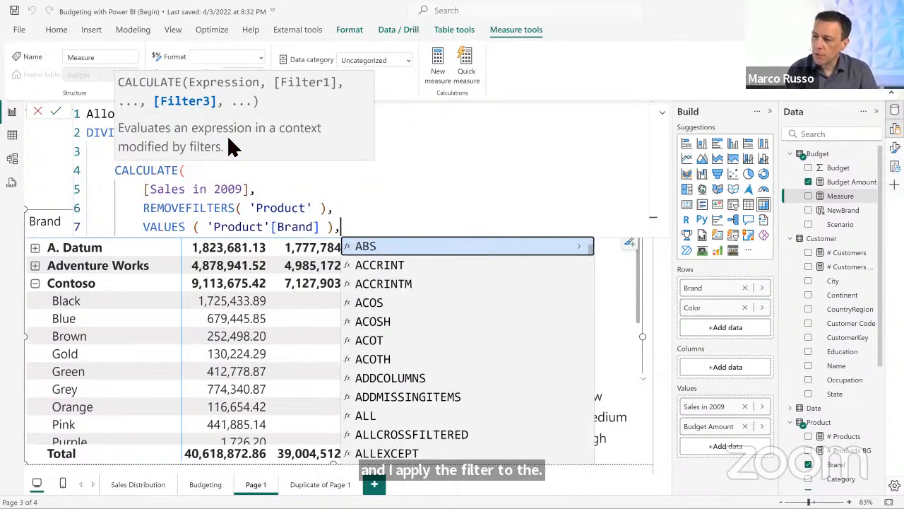
Step: Add REMOVEFILTERS( Customer ) as another CALCULATE filter on a new line
key("Return")
type("REMO")
key("Tab")
type("C")
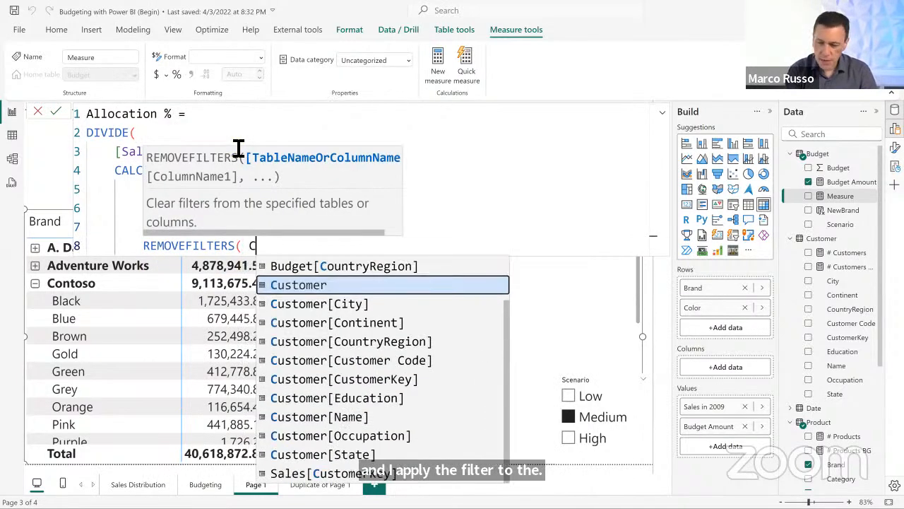
key("Tab")
type("),")
Step: Add VALUES ( Customer[CountryRegion] ) as the final CALCULATE filter on a new line
key("Return")
type("VALUE")
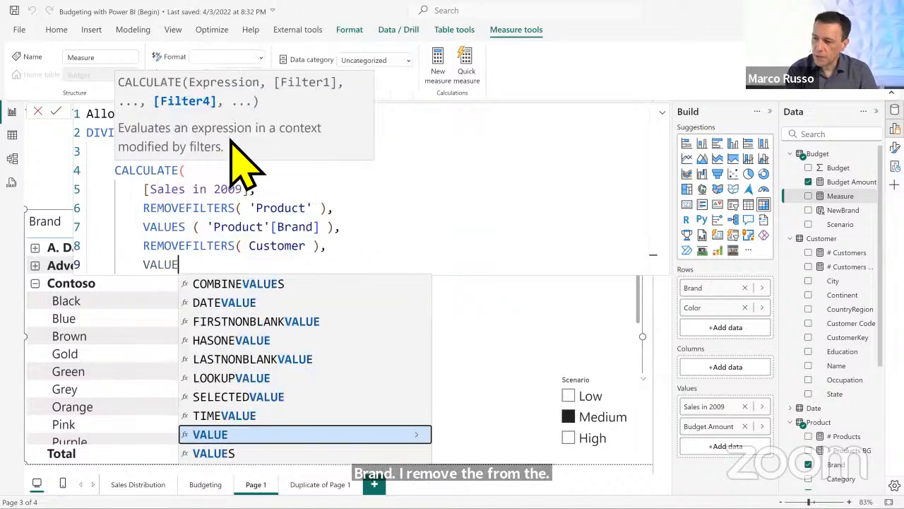
type("S ( Countr")
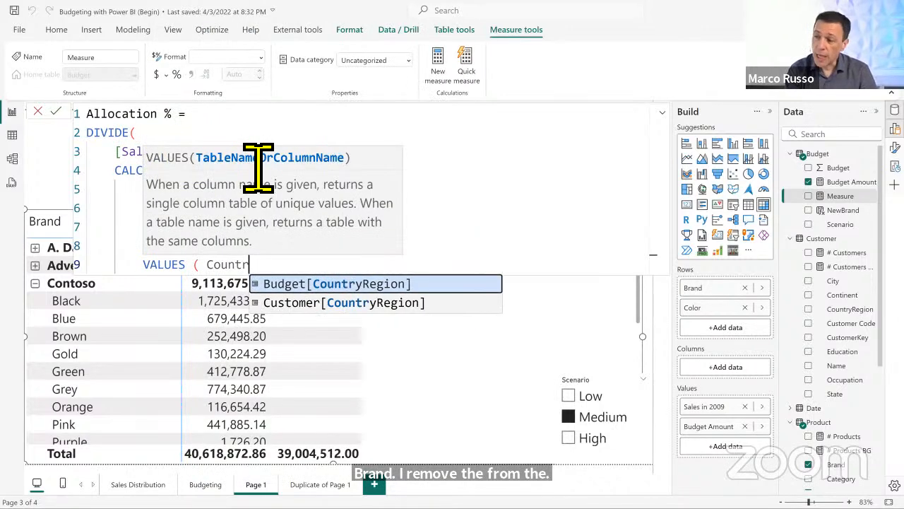
key("Down")
key("Tab")
type(")")
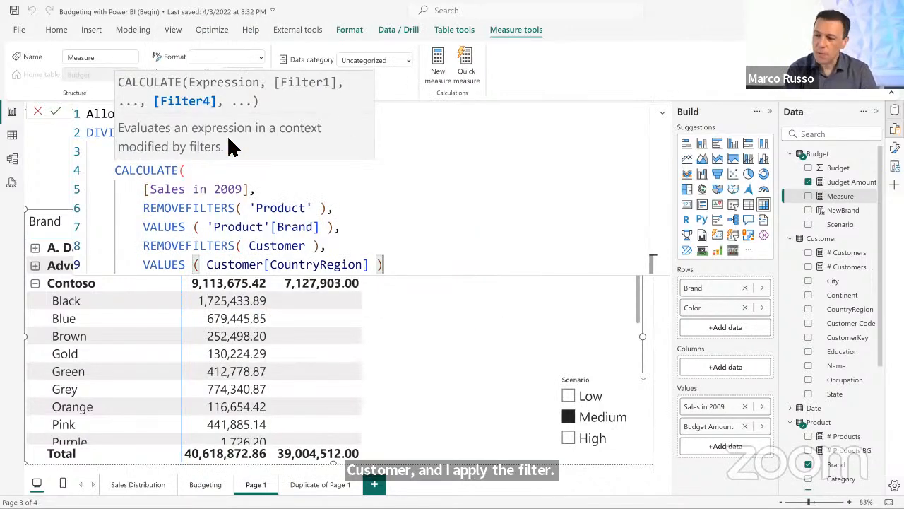
Step: Close CALCULATE and DIVIDE with parentheses on separate lines and commit the Allocation % measure
key("Return")
type(")")
key("Return")
type(")")
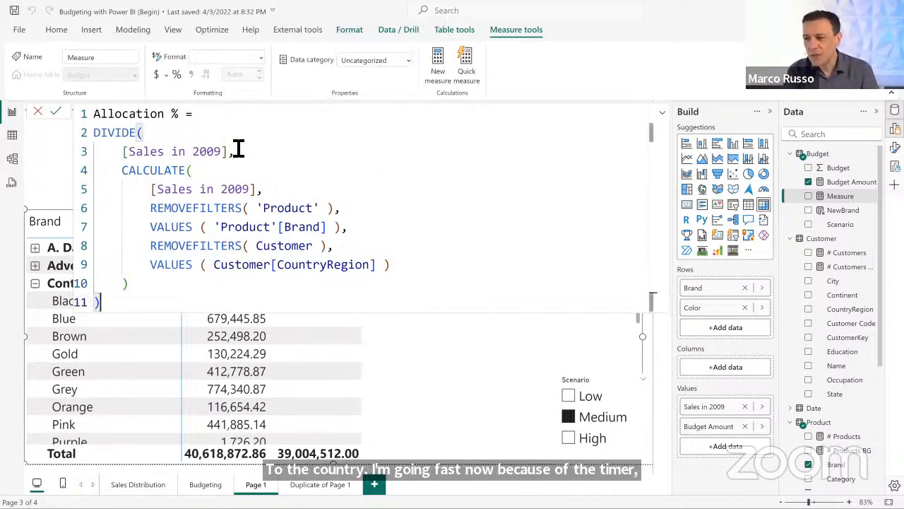
key("Return")
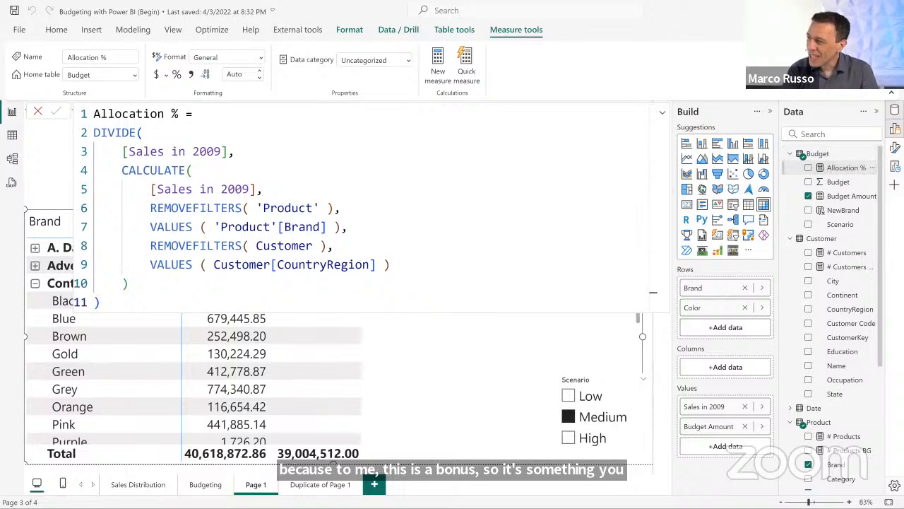
Step: Add Allocation % to the matrix values and format it as a percentage, checking the shares across Contoso's colors
left_click_drag(846, 168, 407, 417)
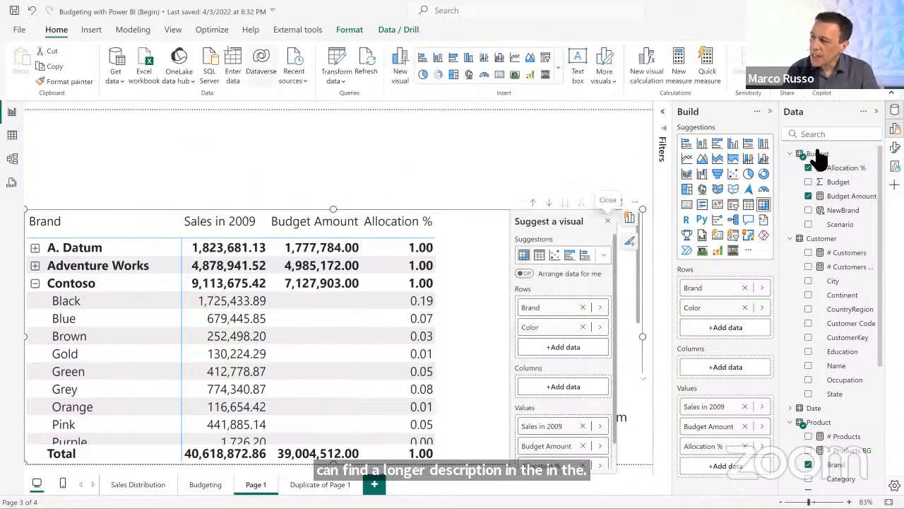
left_click(833, 169)
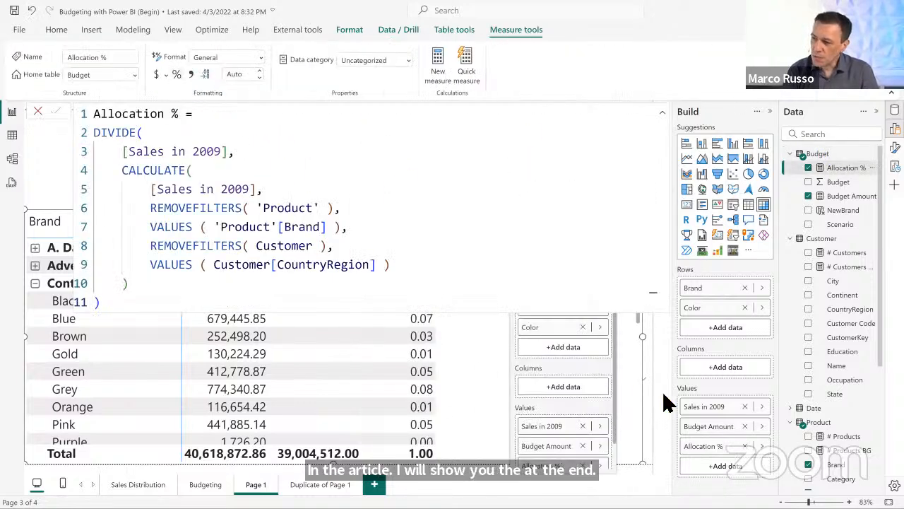
left_click(663, 113)
scroll(496, 339, "down", 2)
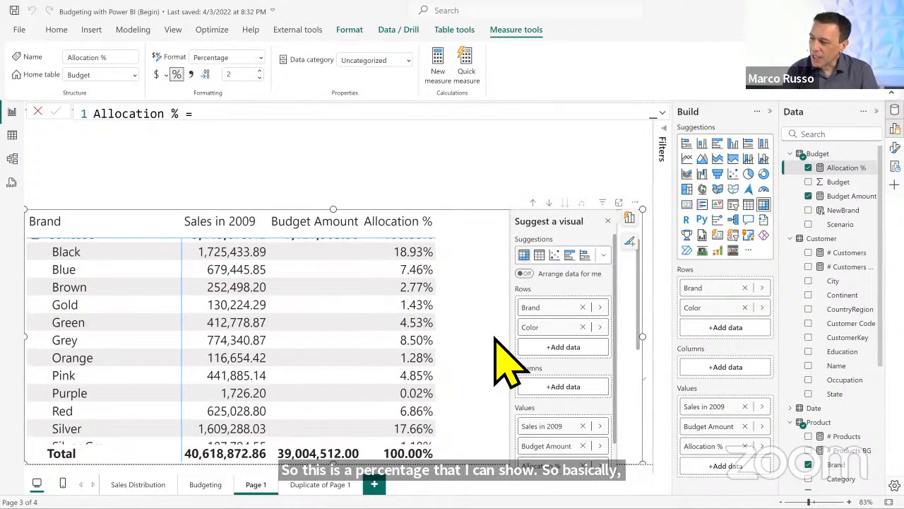
scroll(496, 360, "down", 3)
scroll(424, 411, "up", 2)
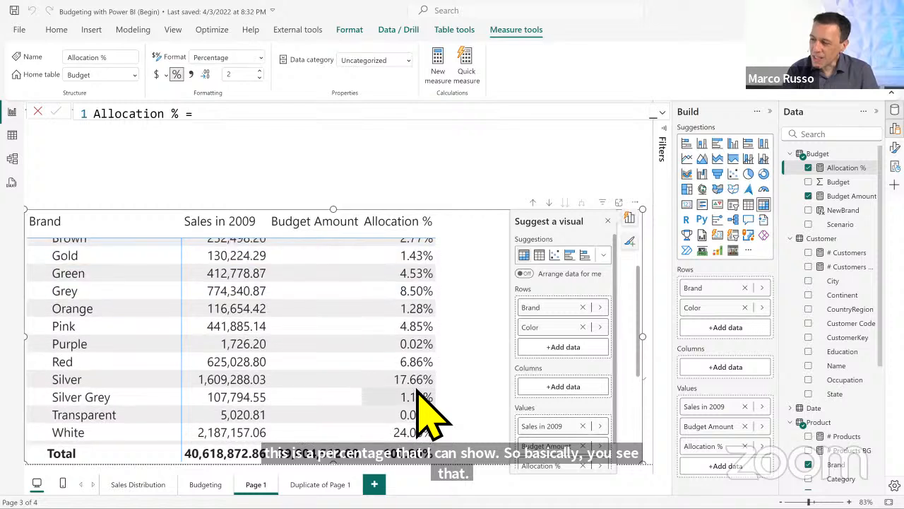
scroll(424, 412, "up", 3)
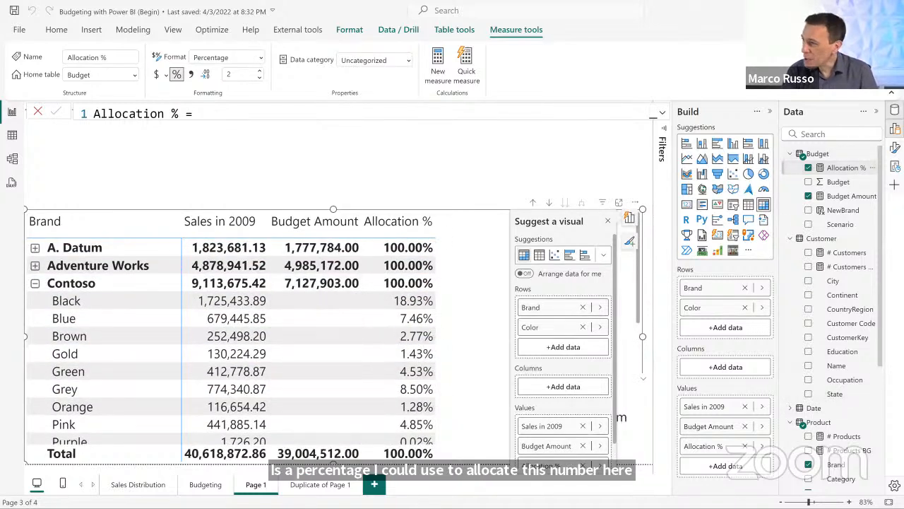
Step: Open the Budget Amount formula and start a third IF argument on a new line after SUM ( Budget[Budget] )
left_click(848, 195)
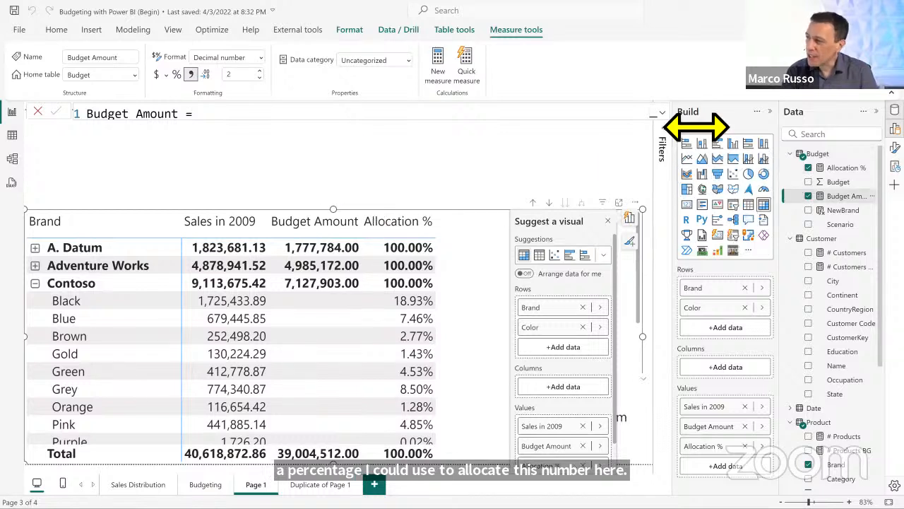
left_click(662, 113)
left_click(274, 194)
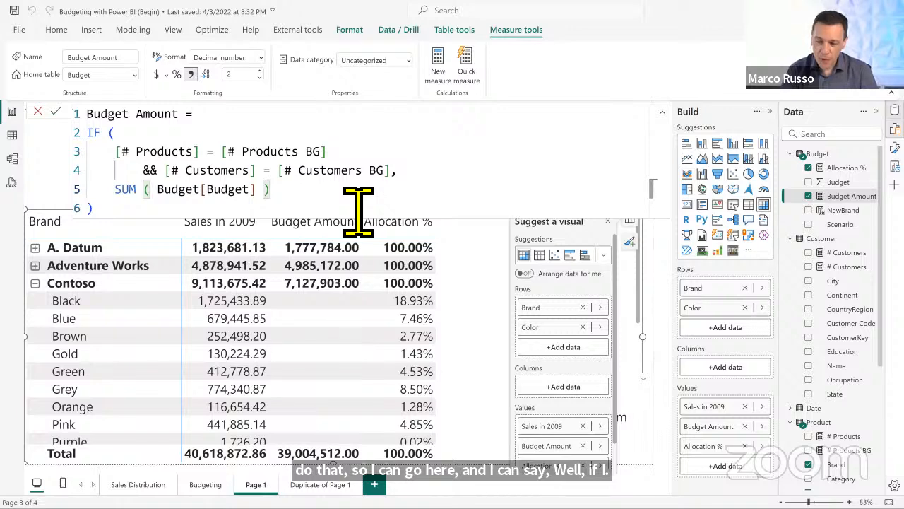
type(",")
key("Return")
type("CAL")
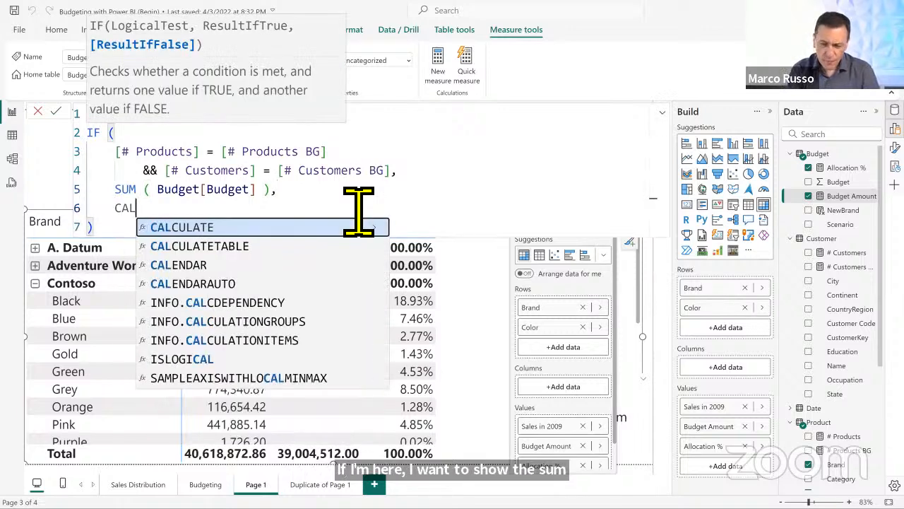
key("BackSpace")
key("BackSpace")
key("BackSpace")
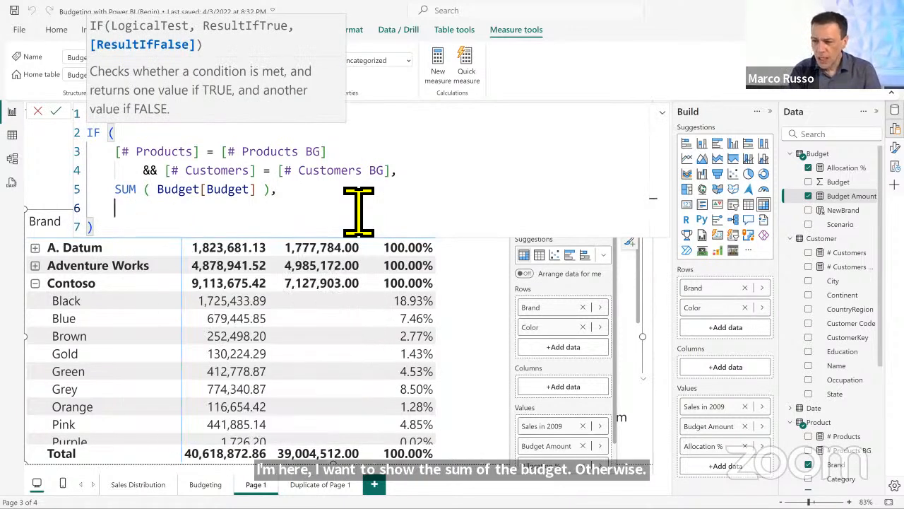
Step: Enter [Allocation %] * SUM ( Budget[Budget] ) as the IF's false result in Budget Amount and commit the measure
type("[")
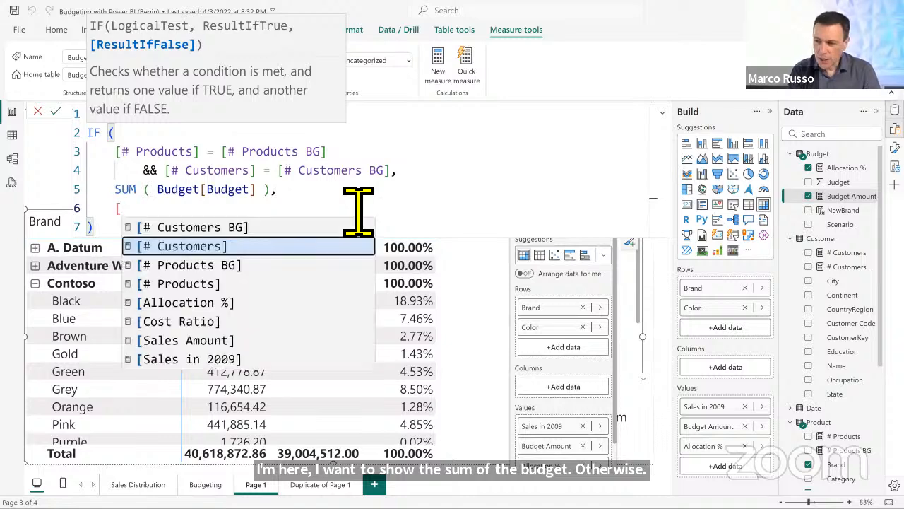
key("Down")
key("Down")
key("Down")
key("Tab")
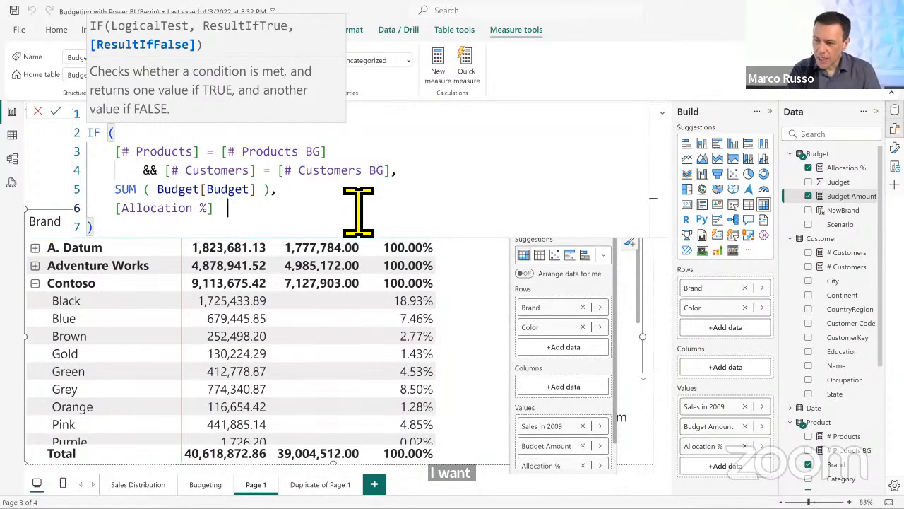
type("* SUM ( B")
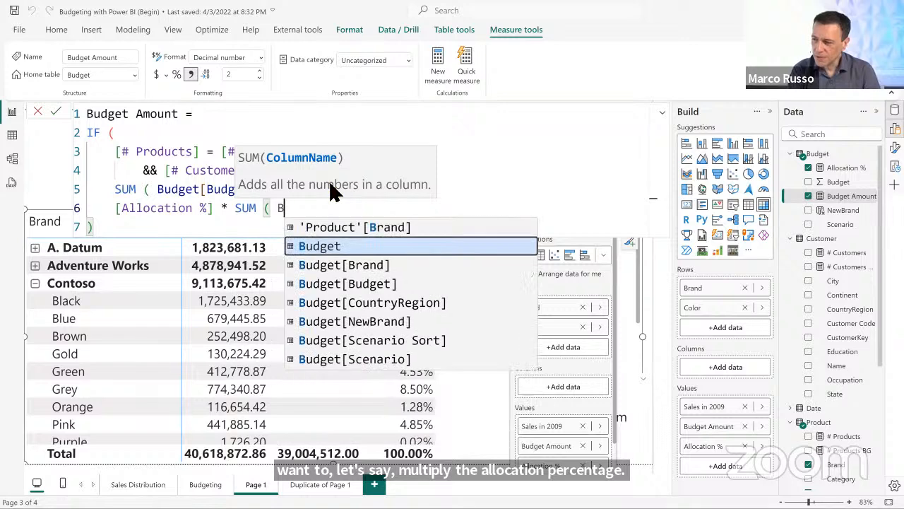
key("Down")
key("Down")
key("Tab")
key("Return")
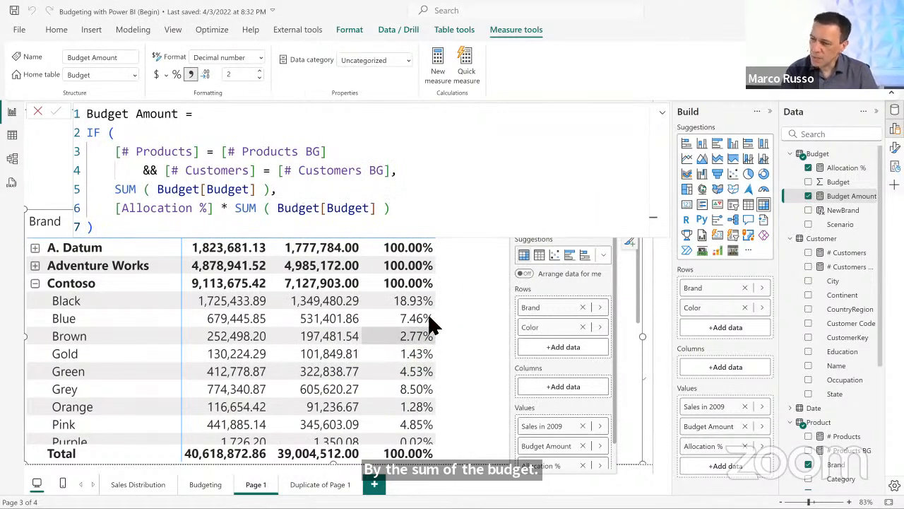
Step: Create a Budget Amount 2 measure in the Budget table from a copy of the Budget Amount formula, formatted as Decimal number
key("ctrl+a")
key("ctrl+c")
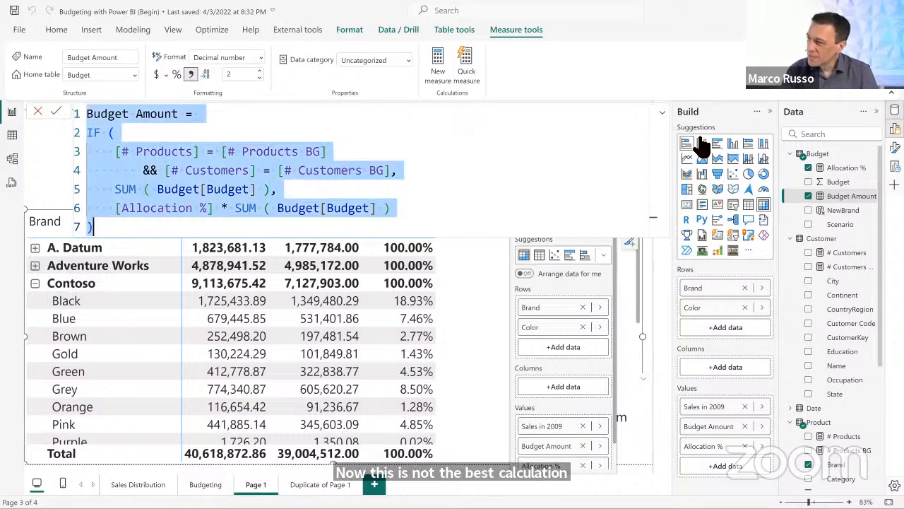
right_click(834, 170)
left_click(784, 178)
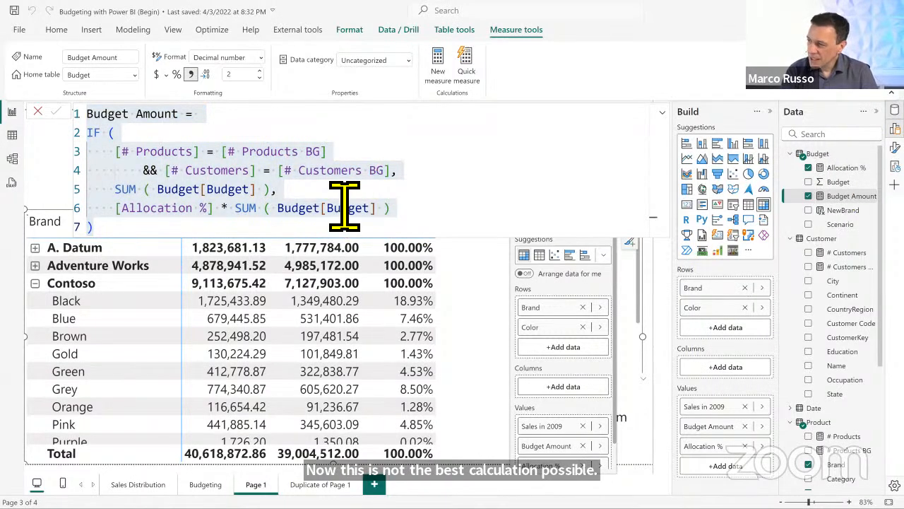
key("ctrl+v")
left_click(188, 117)
type("2")
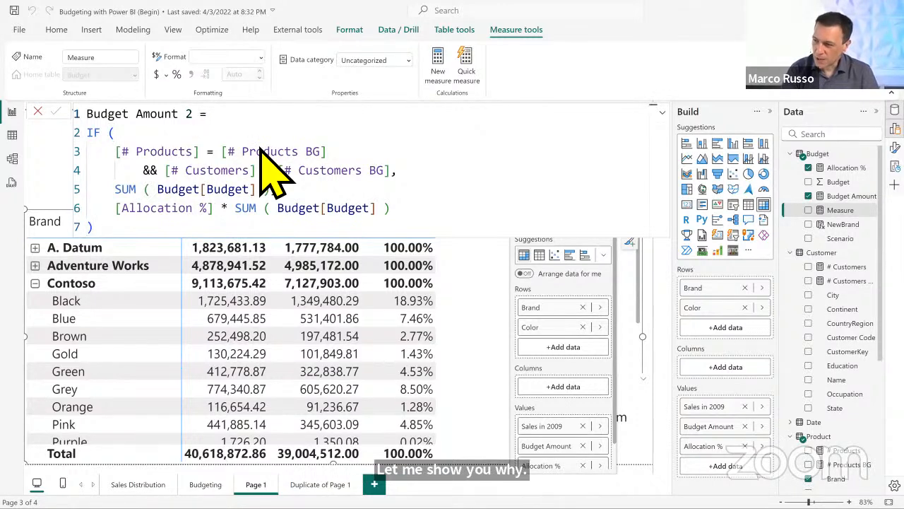
key("Return")
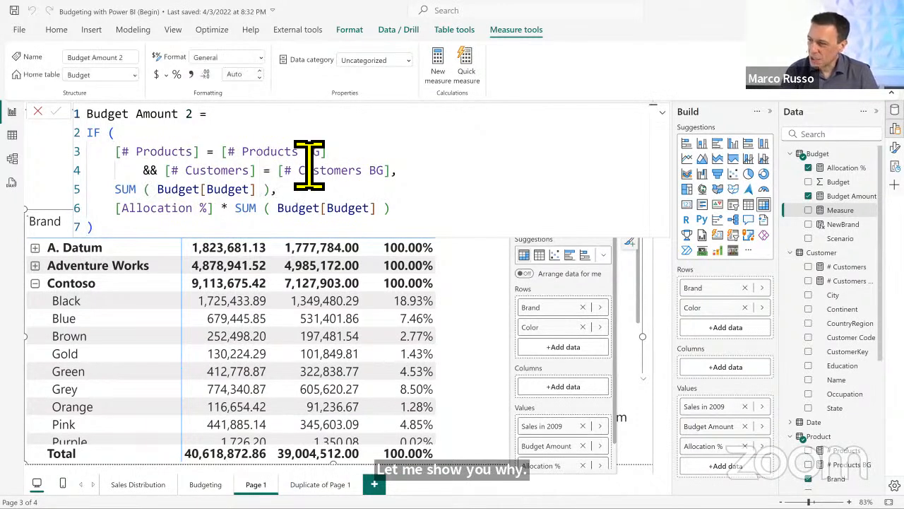
left_click(261, 57)
left_click(253, 96)
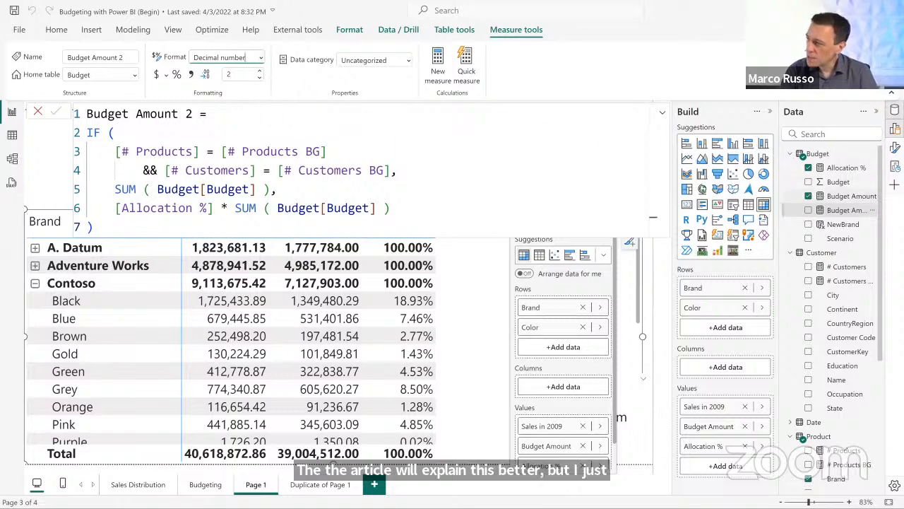
Step: Replace Allocation % with Budget Amount 2 in the matrix values and format the new measure with a thousands separator
left_click_drag(845, 210, 490, 330)
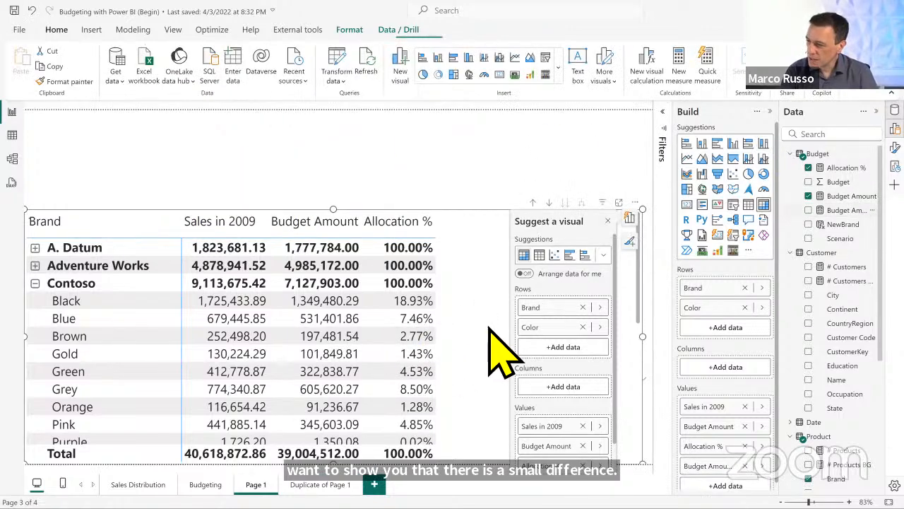
left_click(820, 170)
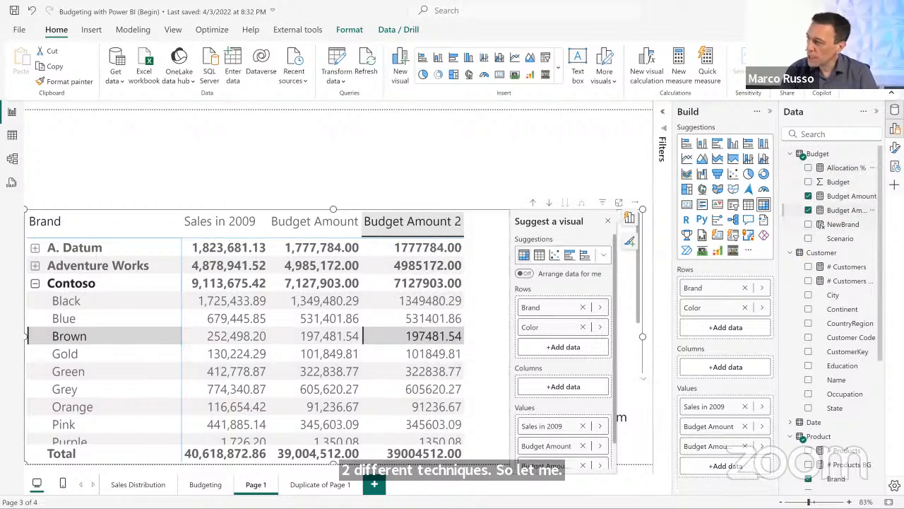
left_click(845, 210)
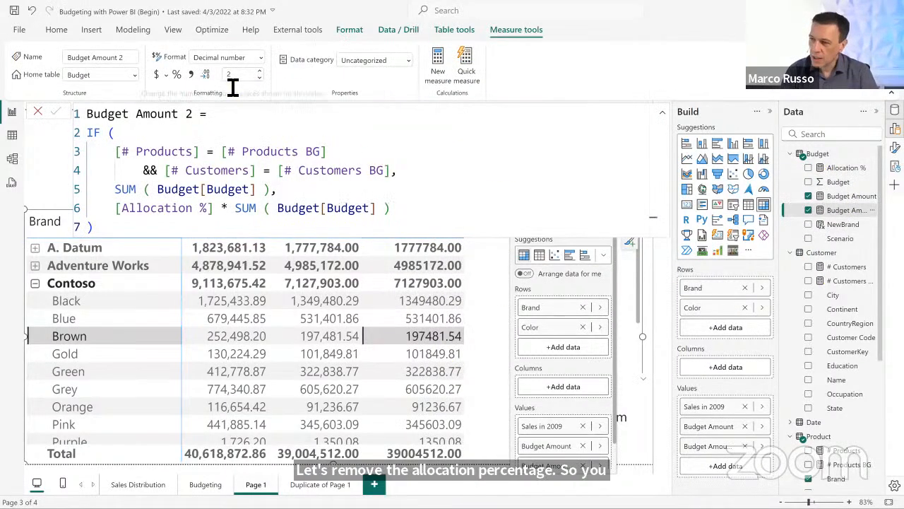
left_click(190, 74)
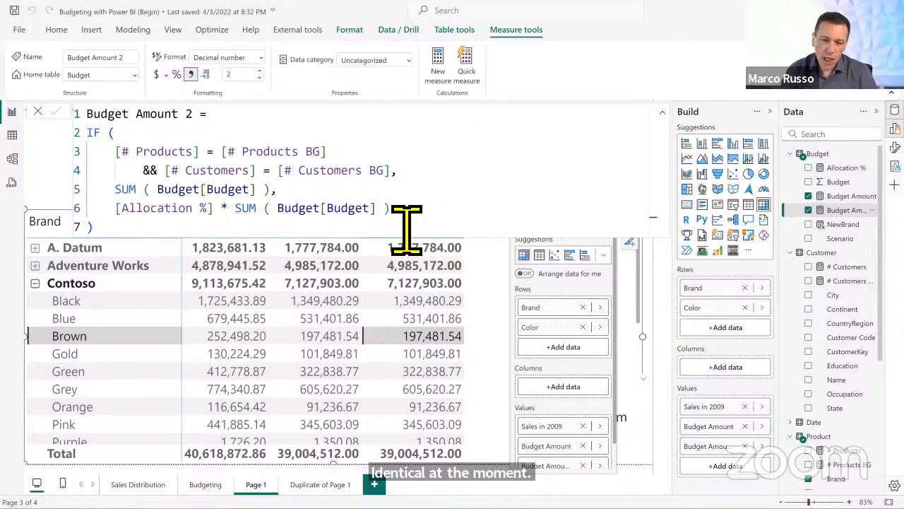
Step: Insert a SUMX over CROSSJOIN after SUM ( Budget[Budget] ) in Budget Amount 2, with DISTINCT( 'Product'[Brand] as its first table
left_click(371, 189)
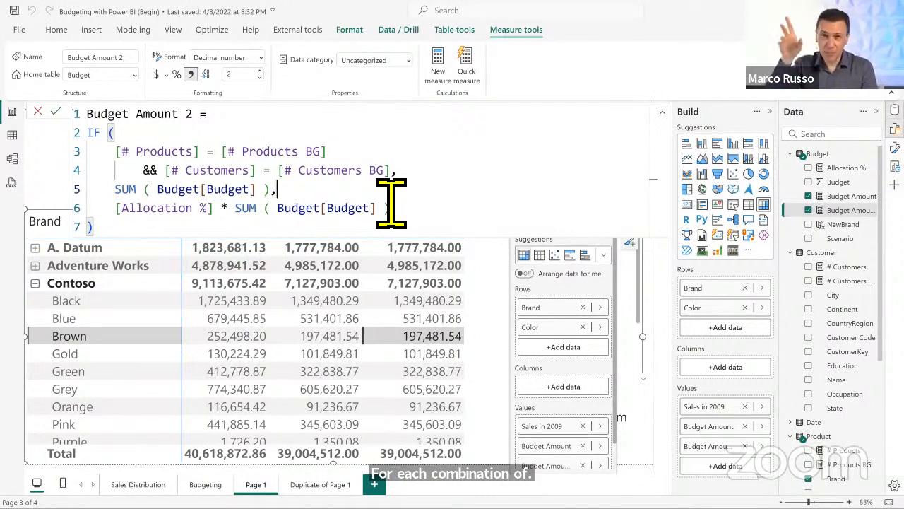
key("Return")
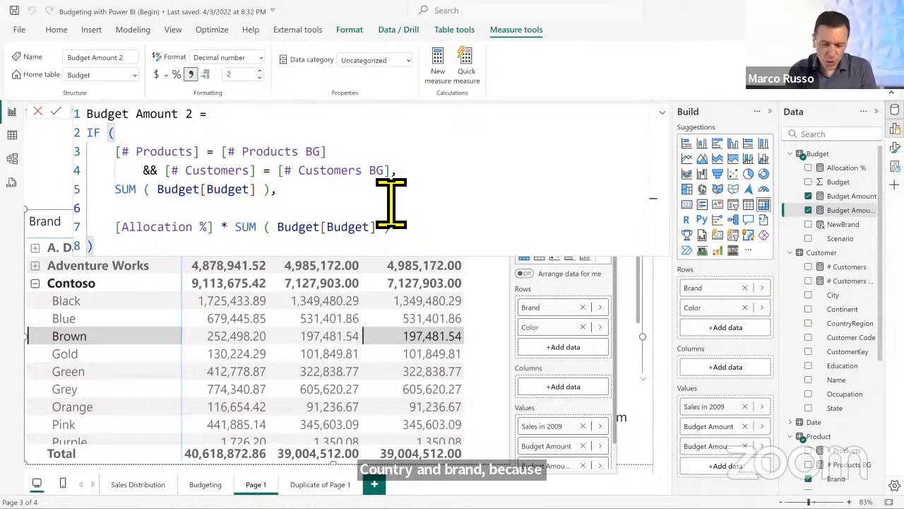
type("SUMX (")
key("shift+Return")
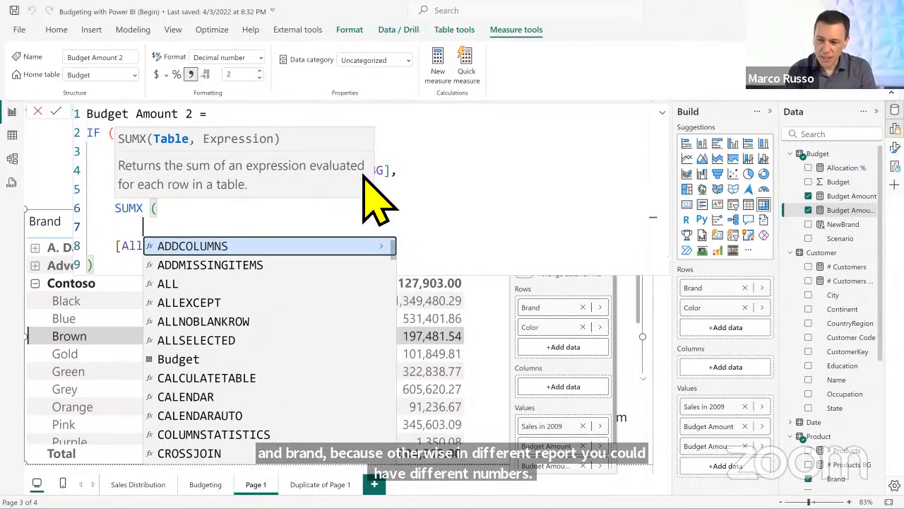
type("CRO")
key("Tab")
type("DI")
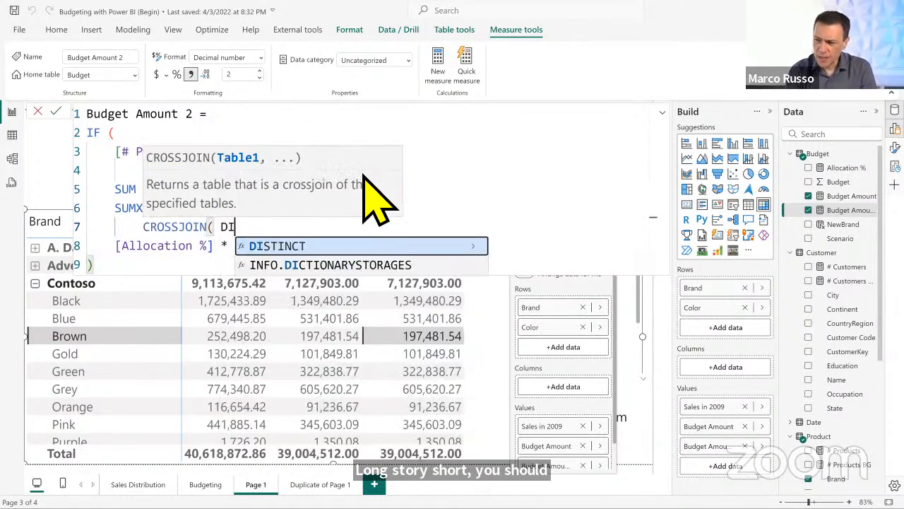
key("Tab")
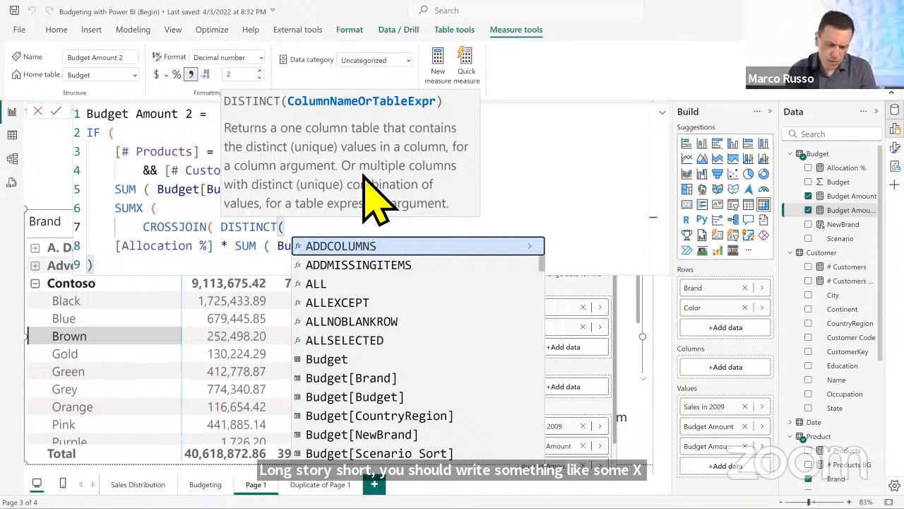
type("Bran")
key("Tab")
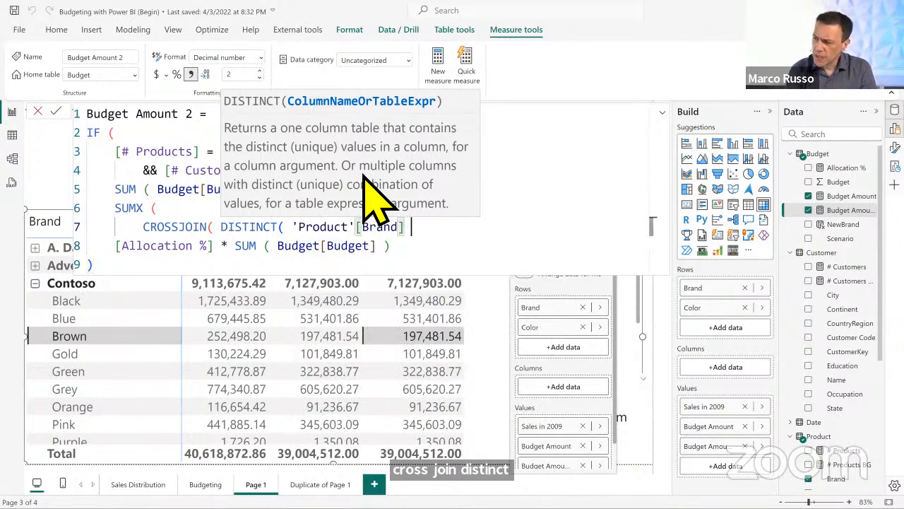
Step: Close the Brand DISTINCT and add DISTINCT( Customer[CountryRegion] ) as the second CROSSJOIN table
type("), DIS")
key("Tab")
type("\\")
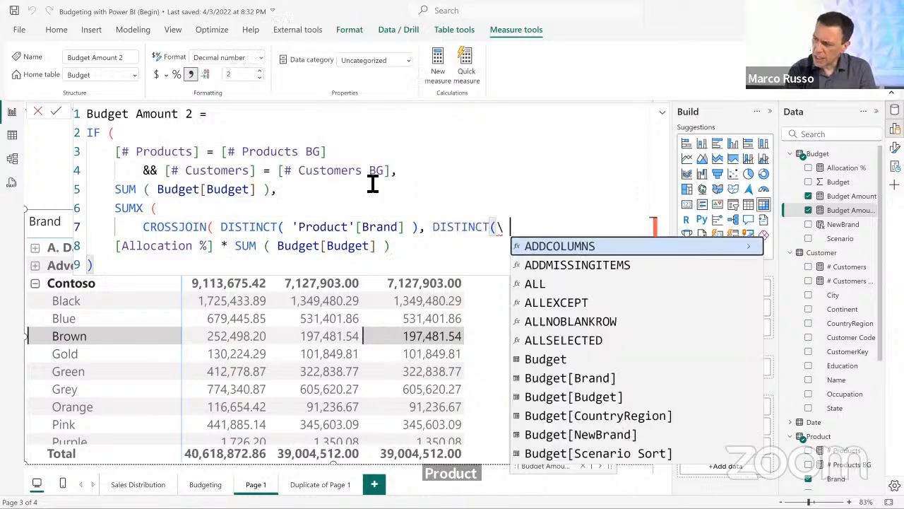
key("BackSpace")
key("BackSpace")
type("Count")
key("Down")
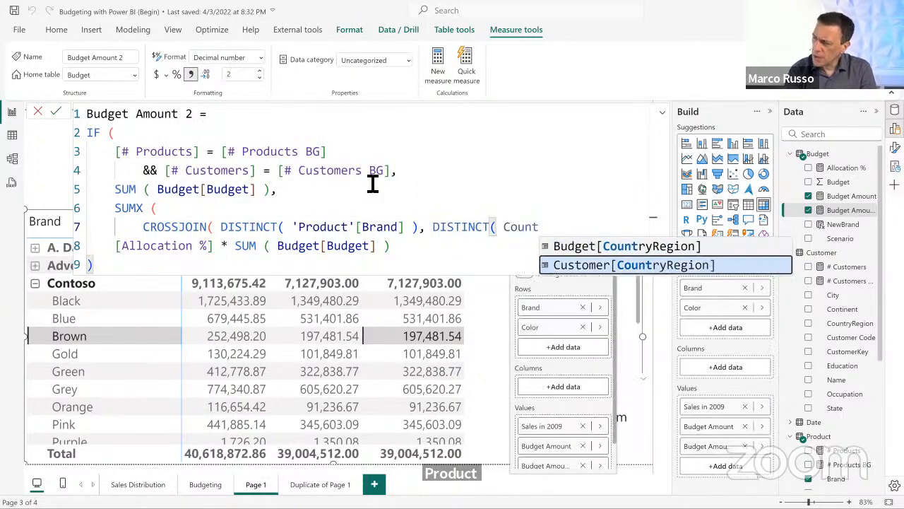
key("Tab")
type(")")
Step: Put each DISTINCT on its own indented line and close the CROSSJOIN with ), on a new line
key("Up")
key("ctrl+Left")
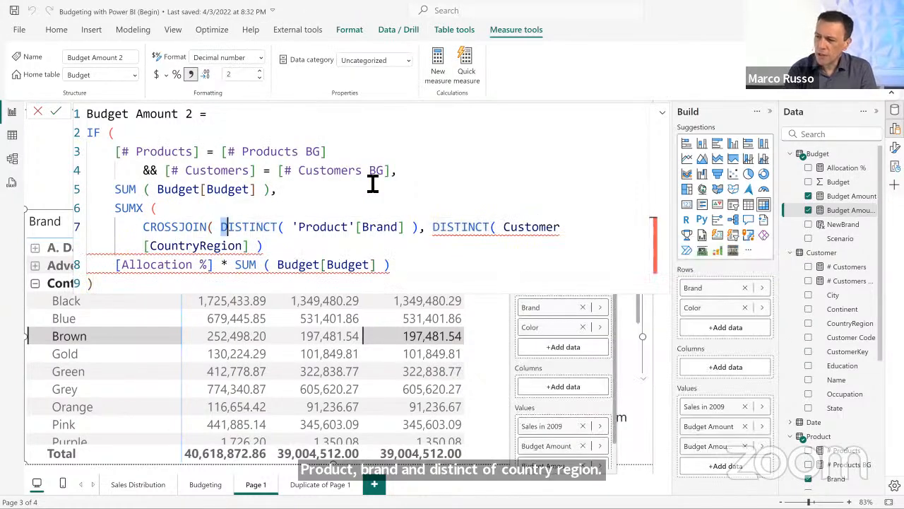
key("Return")
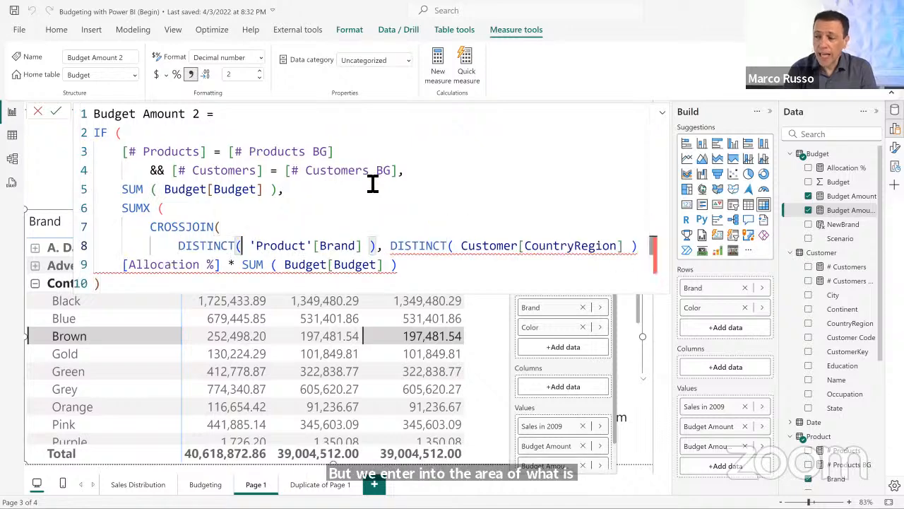
key("ctrl+Right")
key("ctrl+Right")
key("ctrl+Right")
key("ctrl+Right")
key("ctrl+Right")
key("ctrl+Right")
key("Return")
key("End")
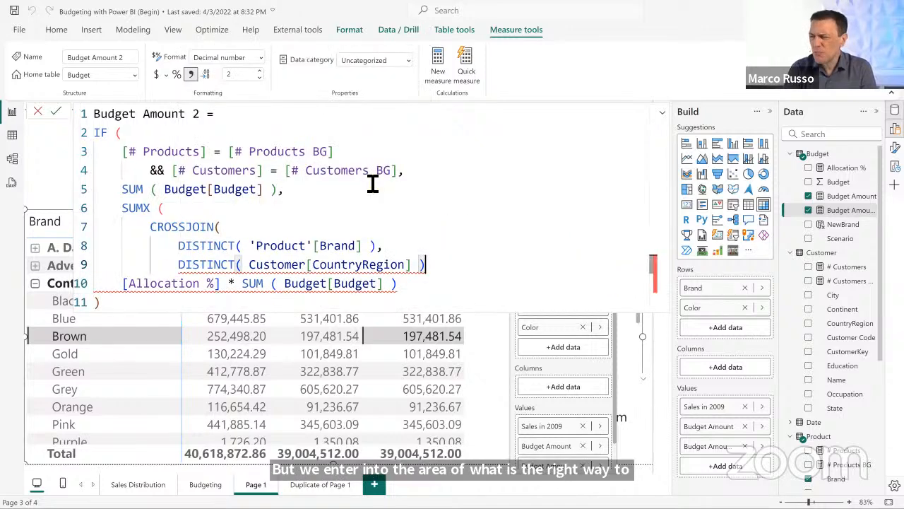
key("Return")
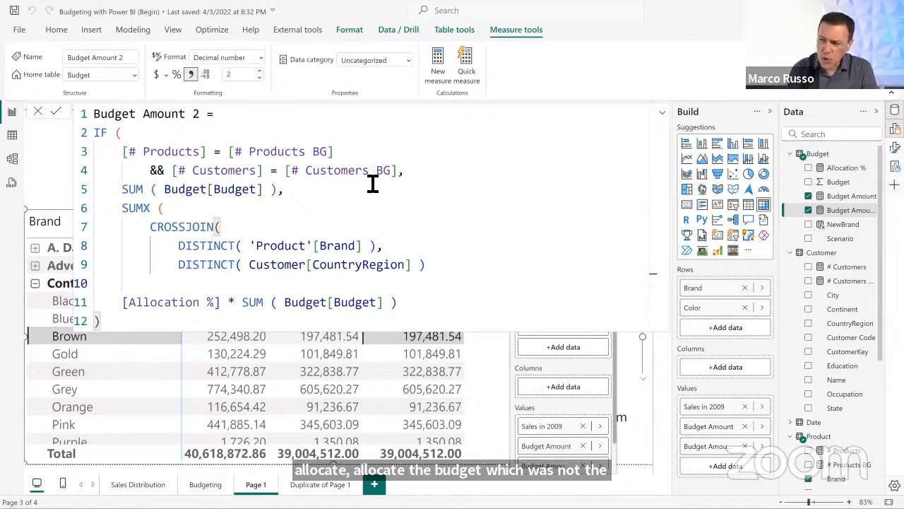
type("),")
Step: Indent the [Allocation %] expression, wrap SUM ( Budget[Budget] ) in CALCULATE, and close the SUMX on a new line
key("Down")
key("Home")
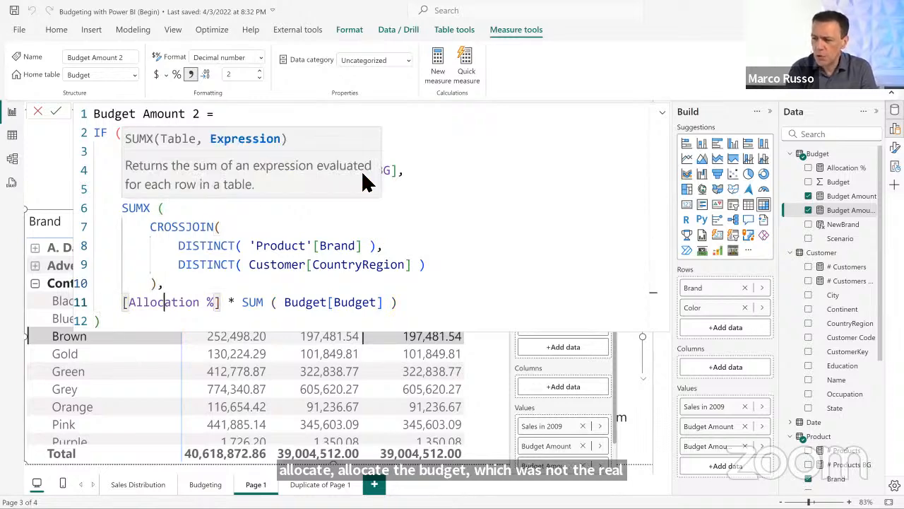
key("Tab")
key("ctrl+Right")
key("ctrl+Right")
key("ctrl+Right")
type("CALCULATE (")
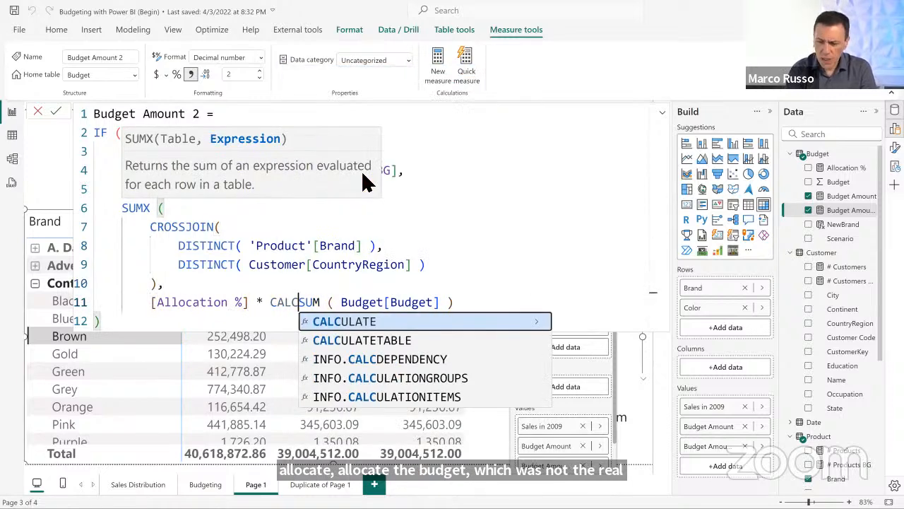
key("End")
type(")")
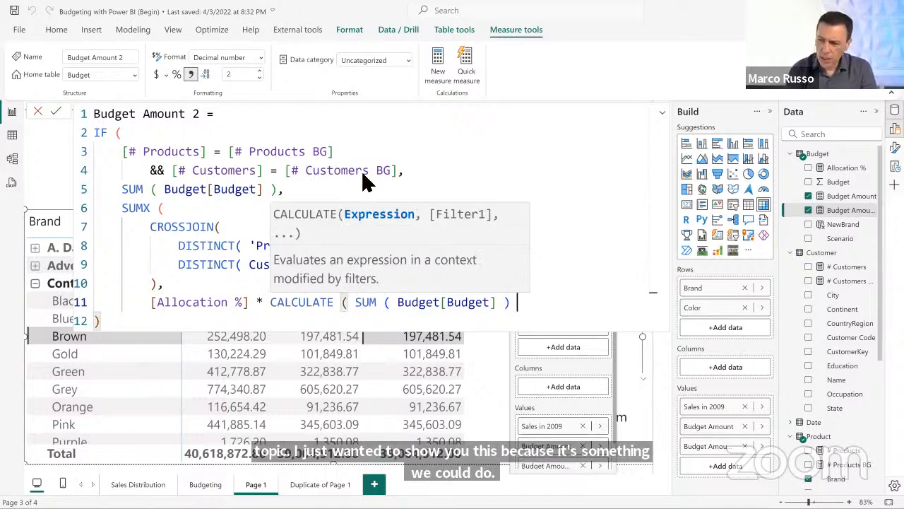
key("Return")
type(")")
Step: Insert KEEPFILTERS( before CROSSJOIN in the SUMX and move CROSSJOIN onto its own indented line
key("Up")
key("Up")
key("Up")
key("Up")
key("Up")
key("ctrl+Right")
key("ctrl+Left")
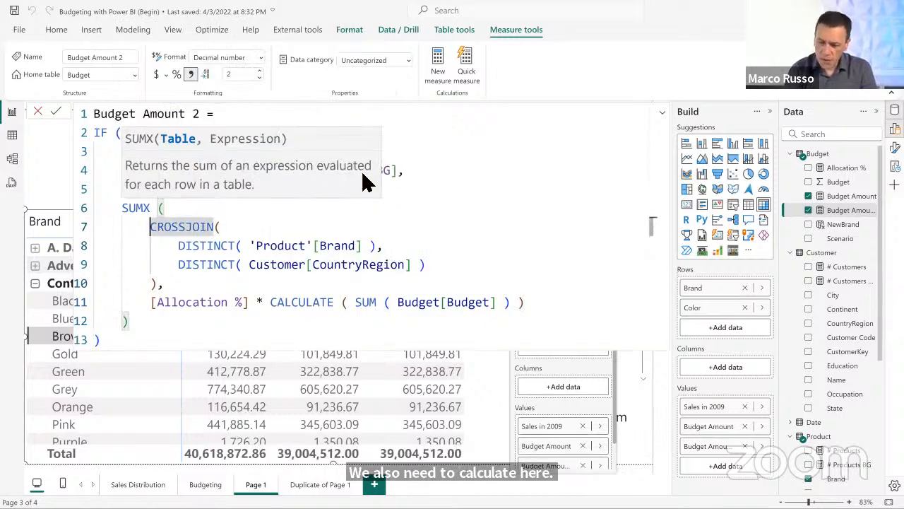
type("KEEPFILTERS(")
key("shift+Return")
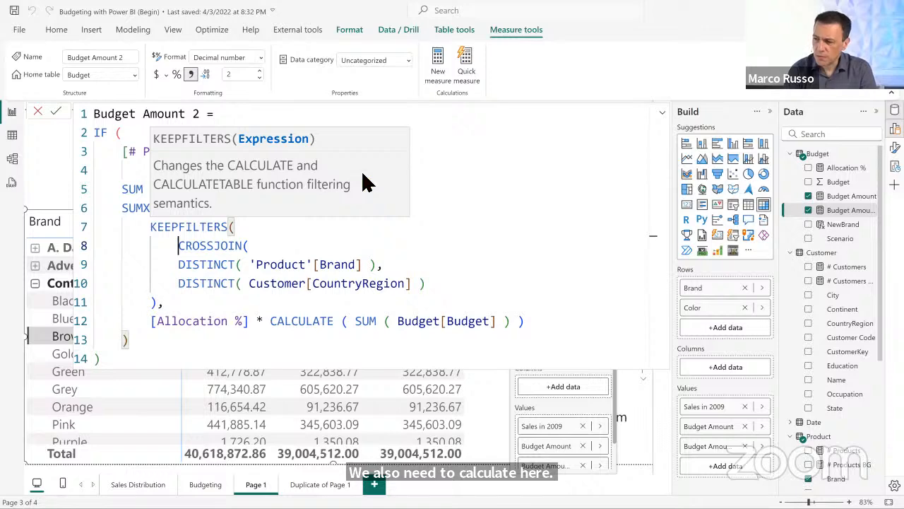
Step: Indent the CROSSJOIN body, close KEEPFILTERS on a new line, then commit Budget Amount 2 and collapse its formula
key("Down")
key("shift+Down")
key("shift+Down")
key("shift+End")
key("Tab")
key("Right")
key("Left")
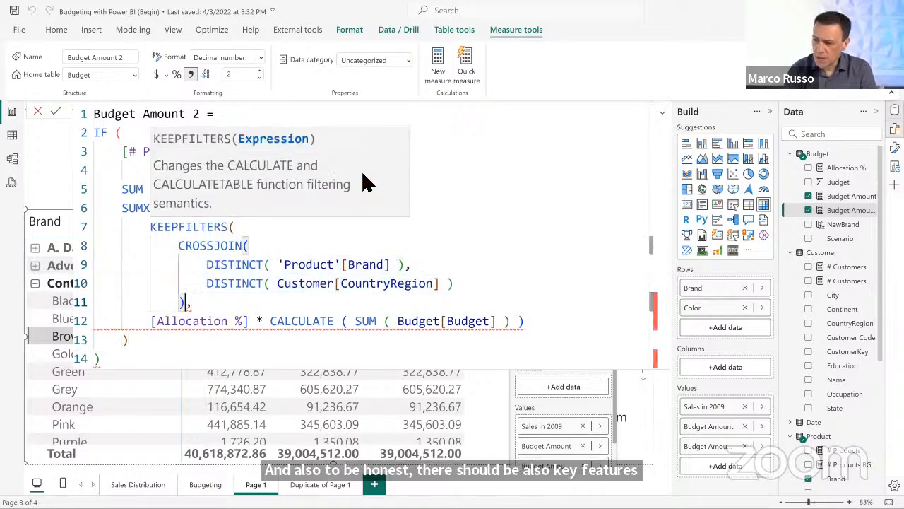
key("shift+Return")
type(")")
key("Down")
key("Down")
key("Return")
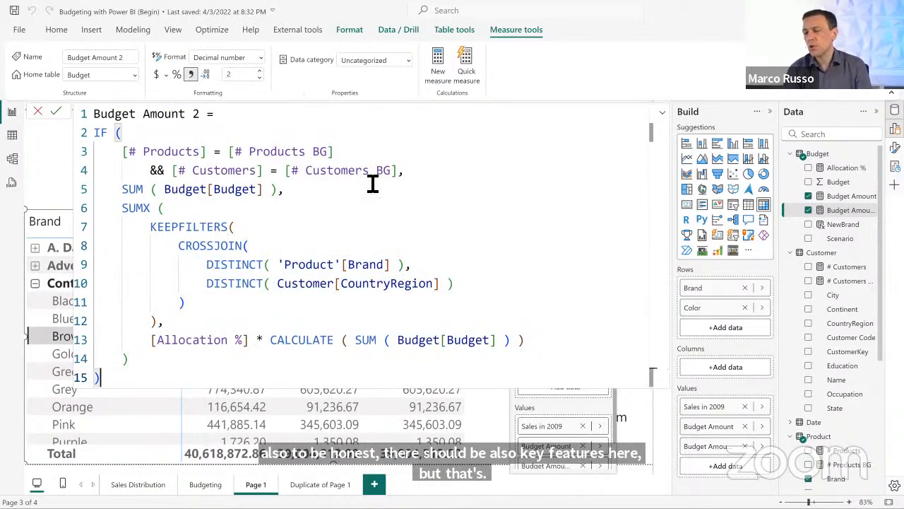
left_click(663, 113)
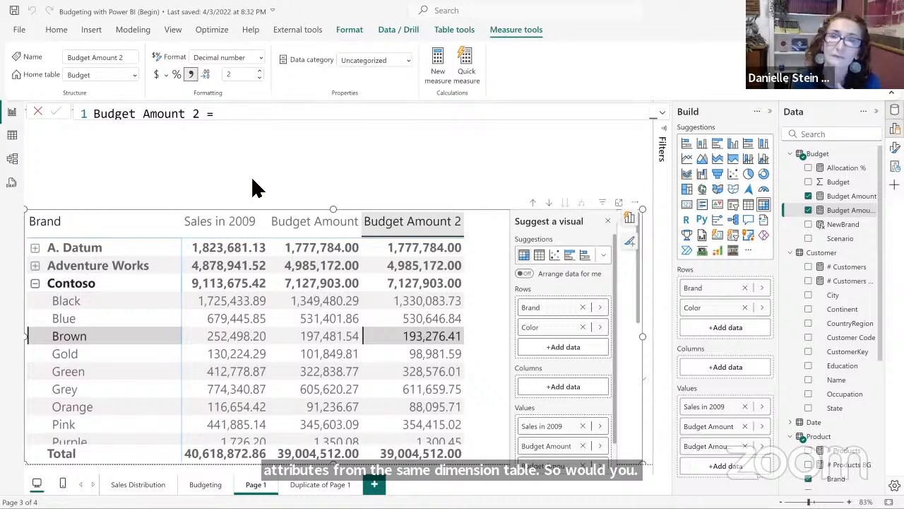
Step: Examine in the model diagram how the Customer and Product tables relate to the Budget table
left_click(12, 159)
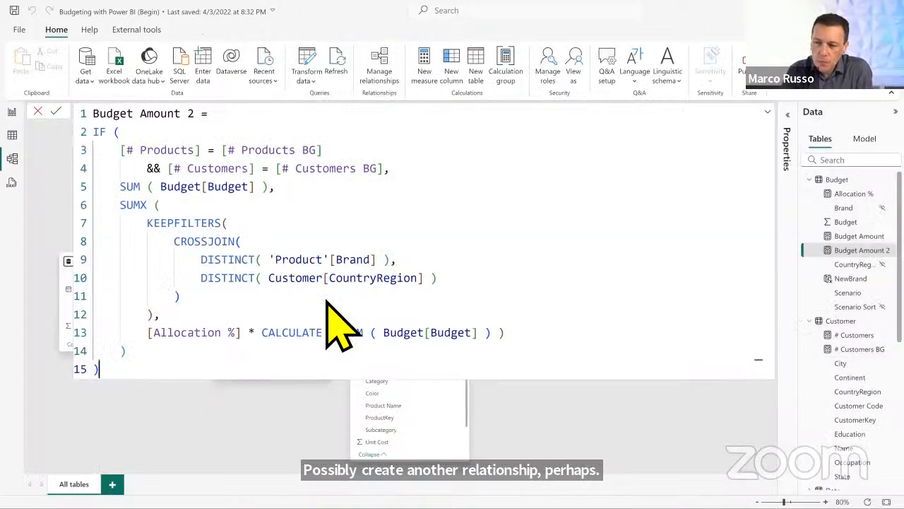
left_click(768, 113)
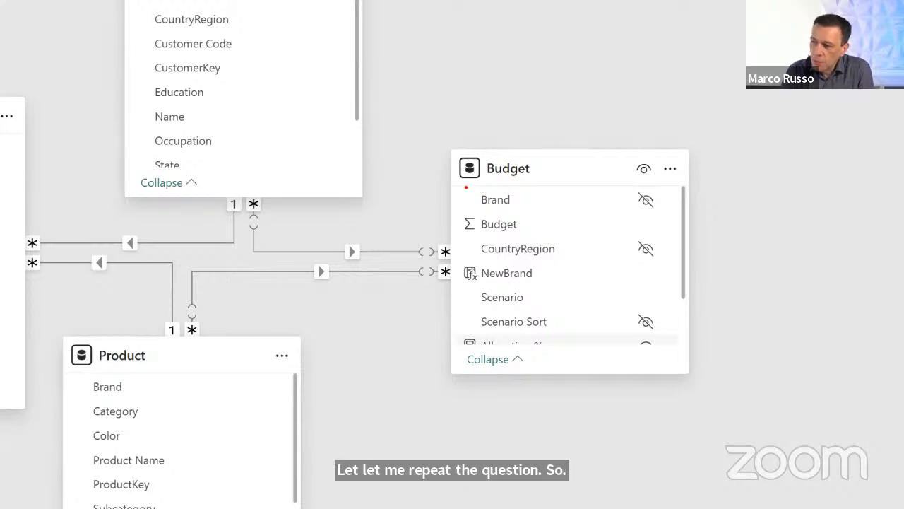
left_click_drag(465, 187, 534, 213)
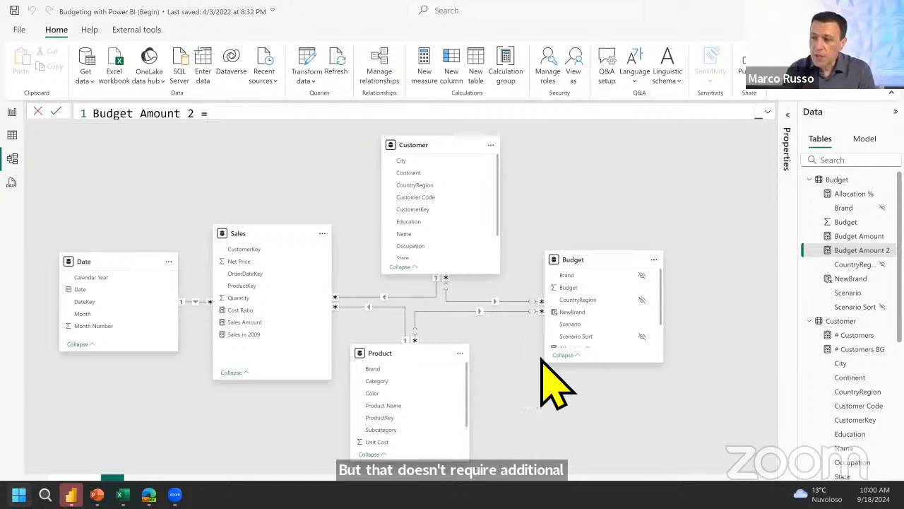
left_click(401, 352)
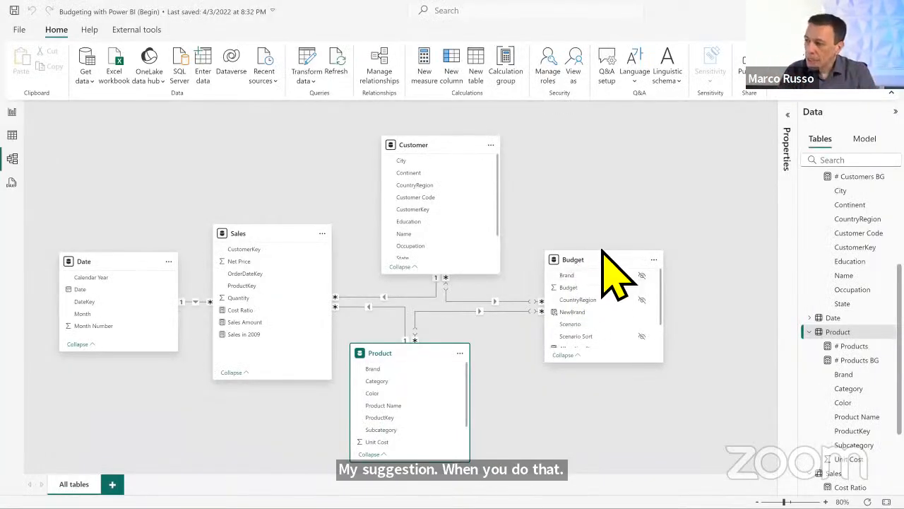
left_click(599, 261)
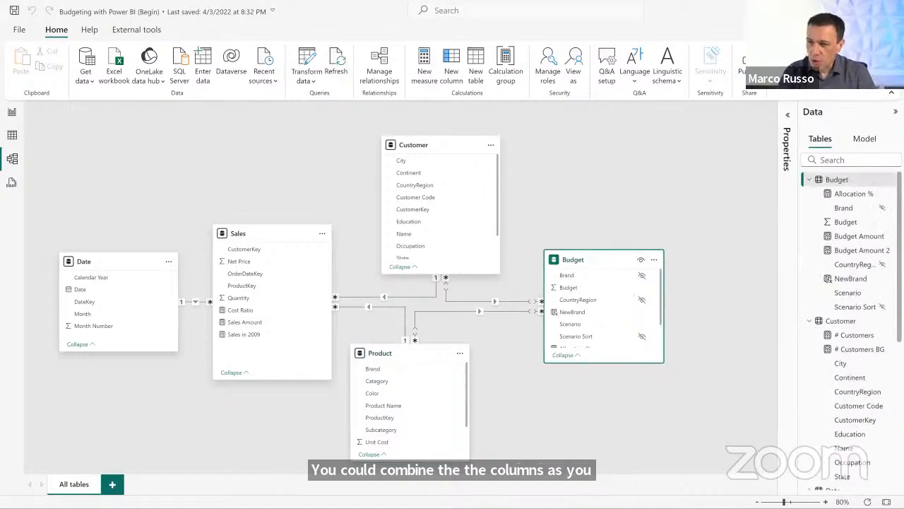
Step: Show the Budget table's data and add a new calculated column to it
left_click(12, 135)
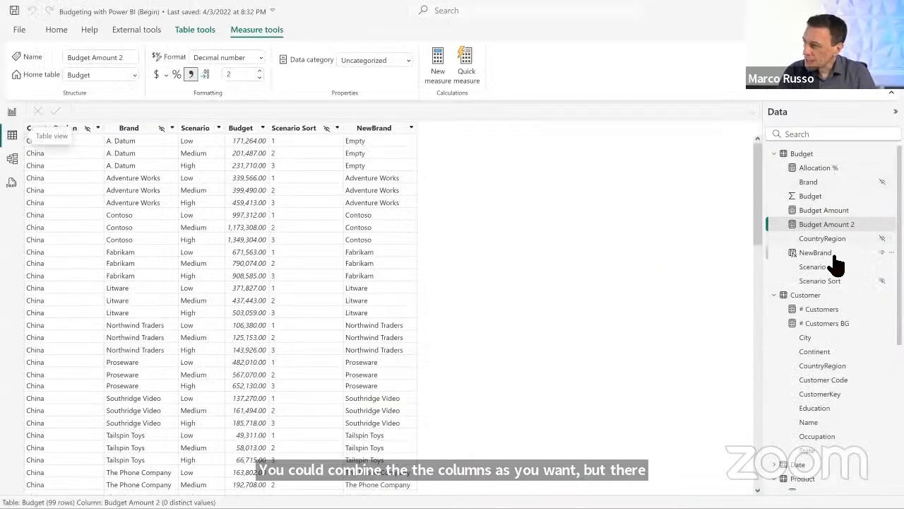
left_click(814, 153)
left_click(526, 180)
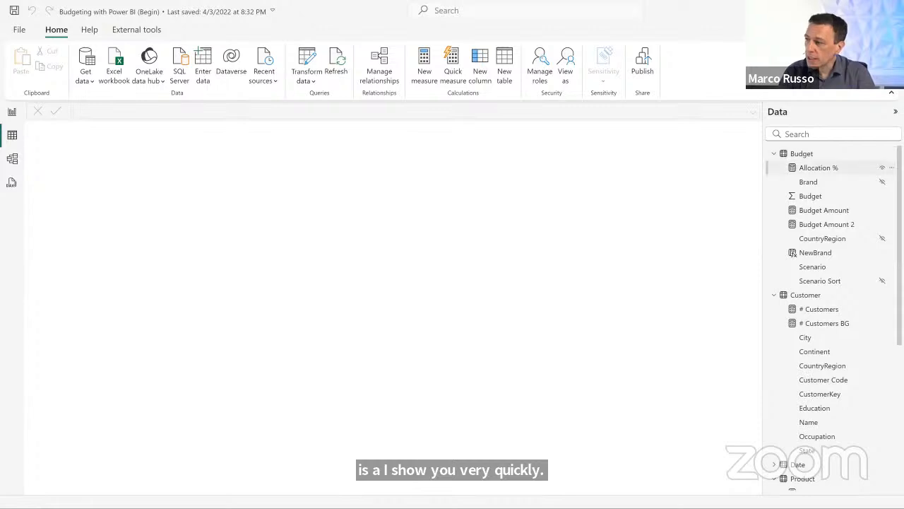
left_click(784, 154)
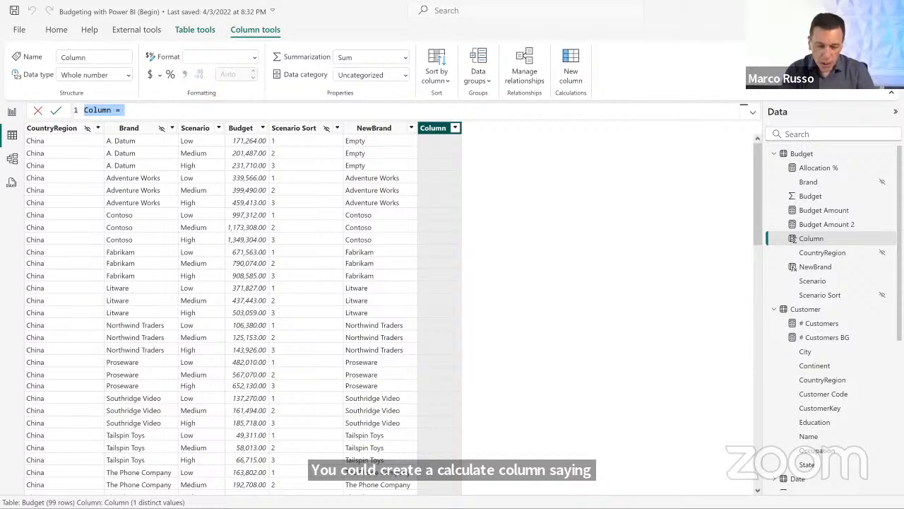
Step: Define the new Budget column as NewKey = Budget[CountryRegion] & Budget[Brand] and commit it
type("NewKey =")
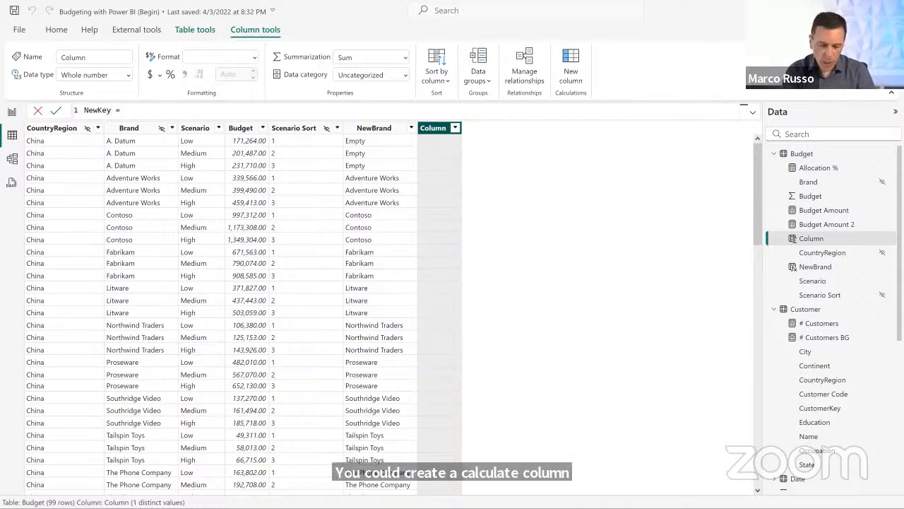
type(" Cour")
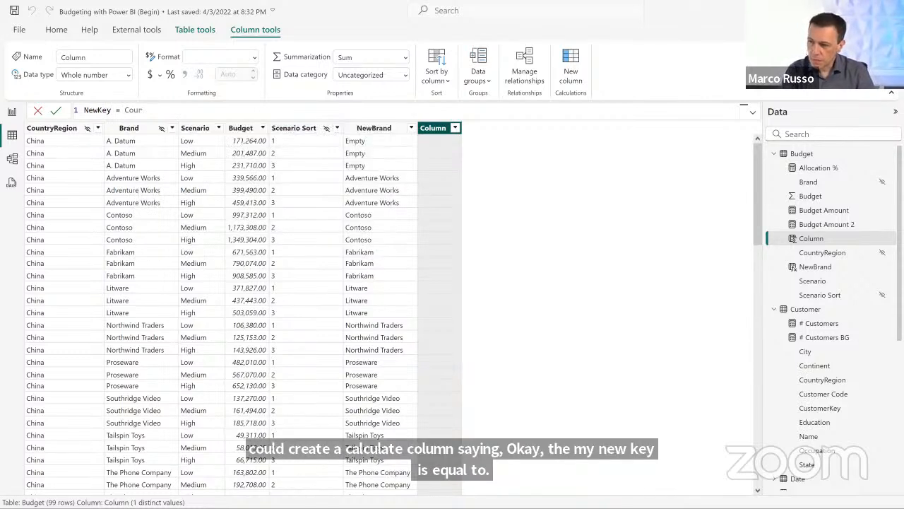
key("BackSpace")
type("nt")
key("Up")
key("Tab")
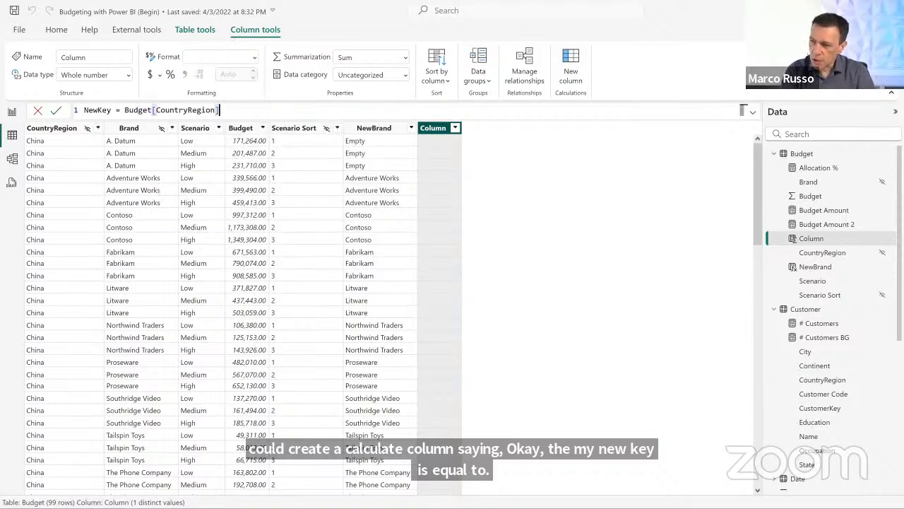
type("&")
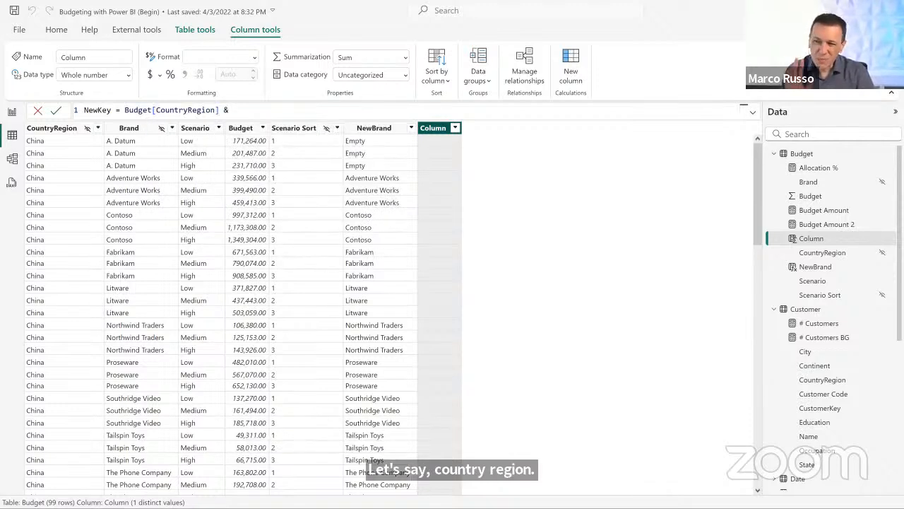
type(" Bra")
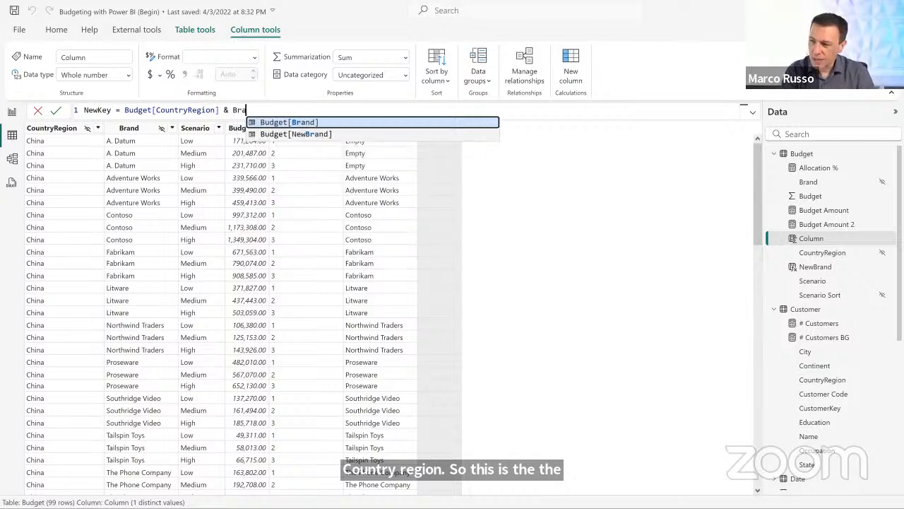
key("Tab")
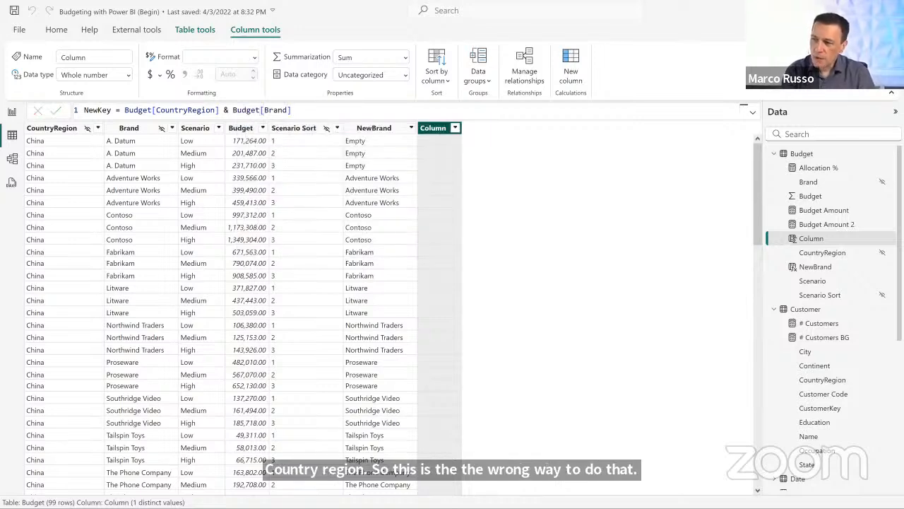
key("Return")
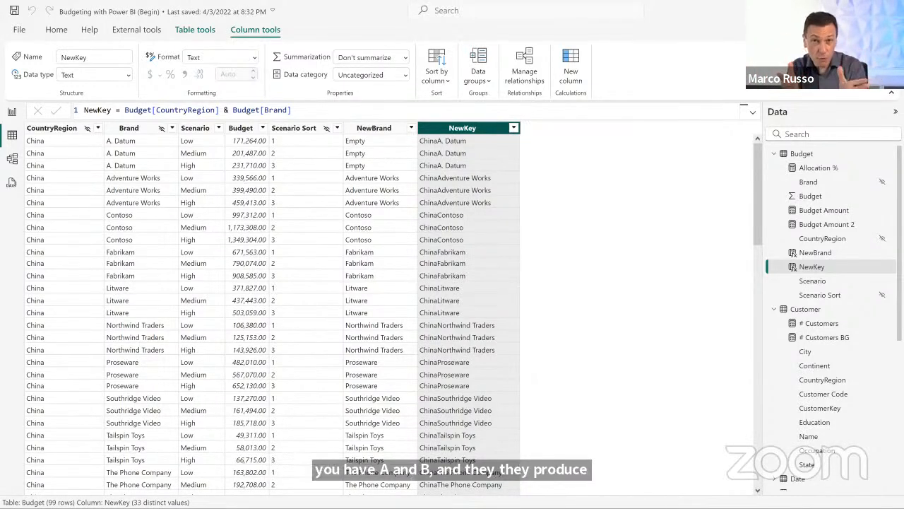
Step: Insert a "," separator between Budget[CountryRegion] and Budget[Brand] in the NewKey formula and commit it
left_click(234, 109)
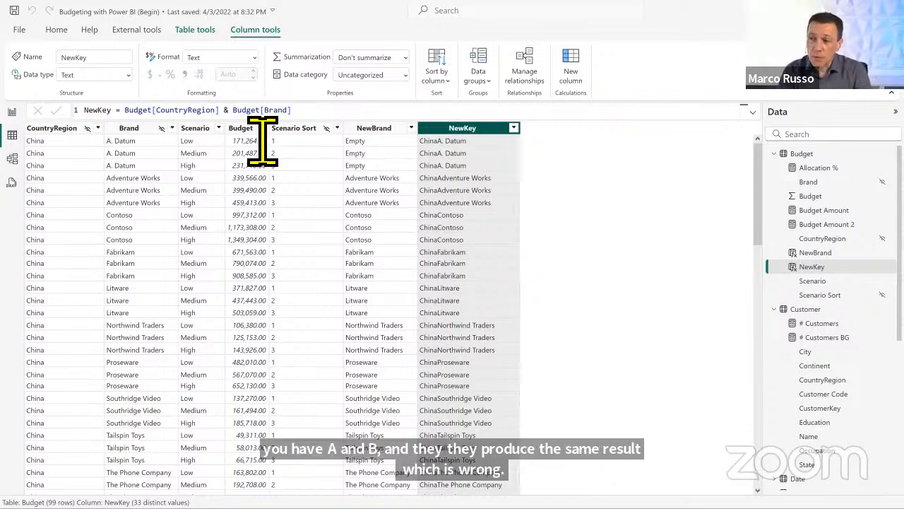
type("\",\" &")
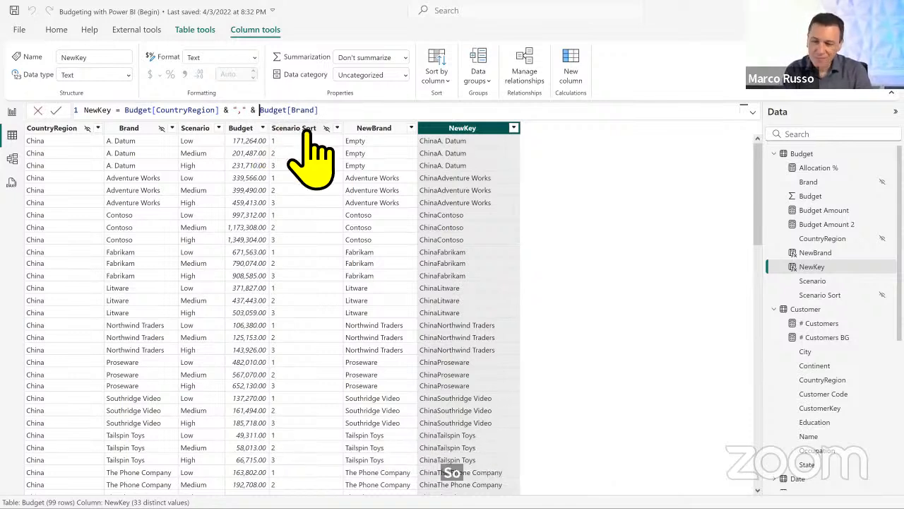
key("Return")
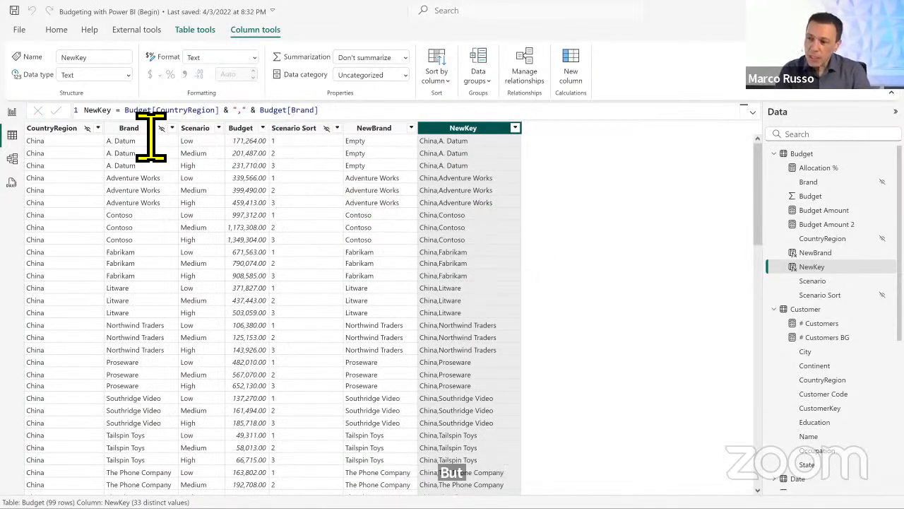
Step: Insert COMBINEVALUES( with the delimiter "|" as its first argument before Budget[CountryRegion] in the NewKey formula
left_click(129, 110)
type("COM")
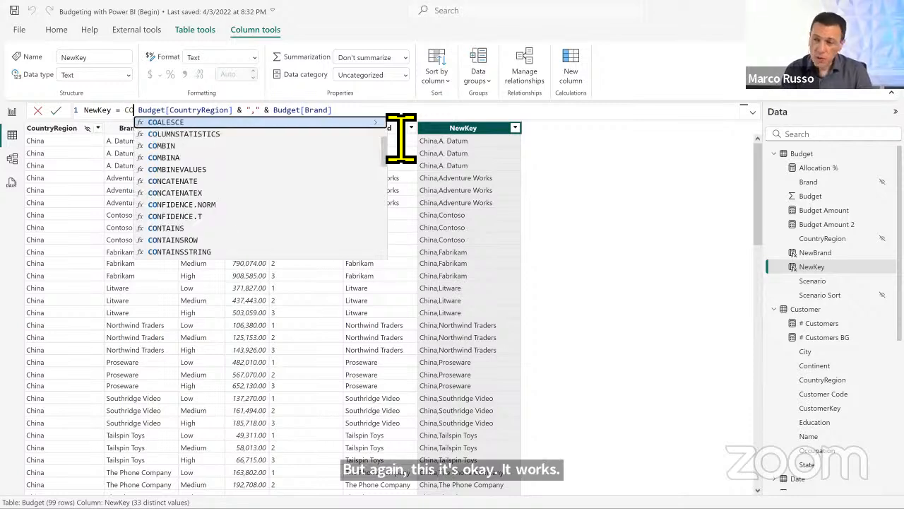
key("Down")
key("Down")
key("Tab")
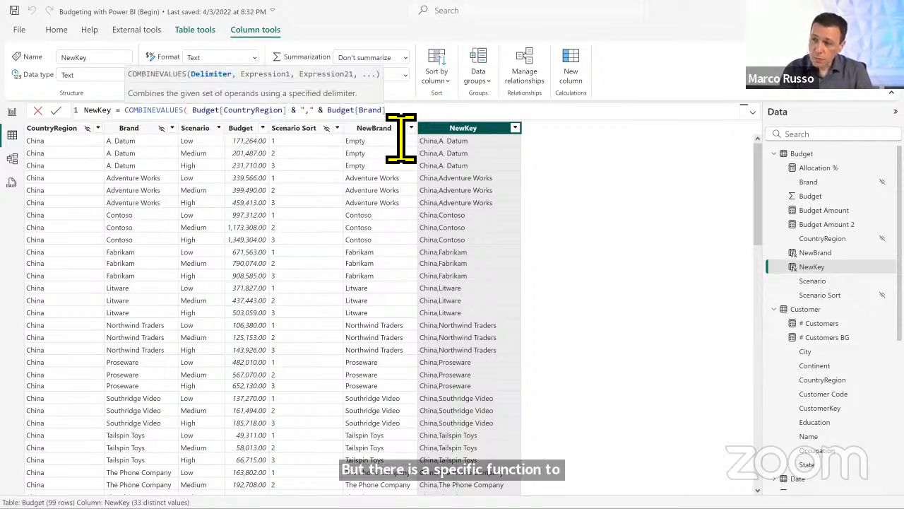
type("\"")
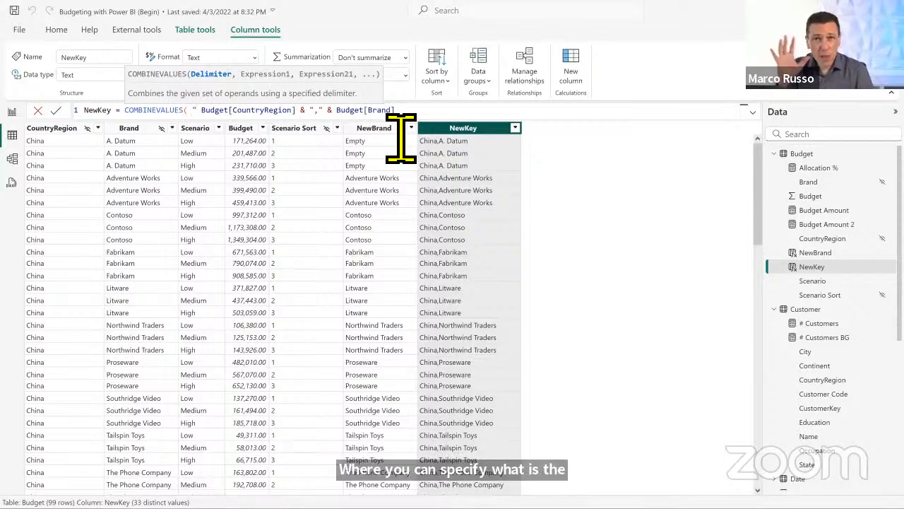
type("|\"")
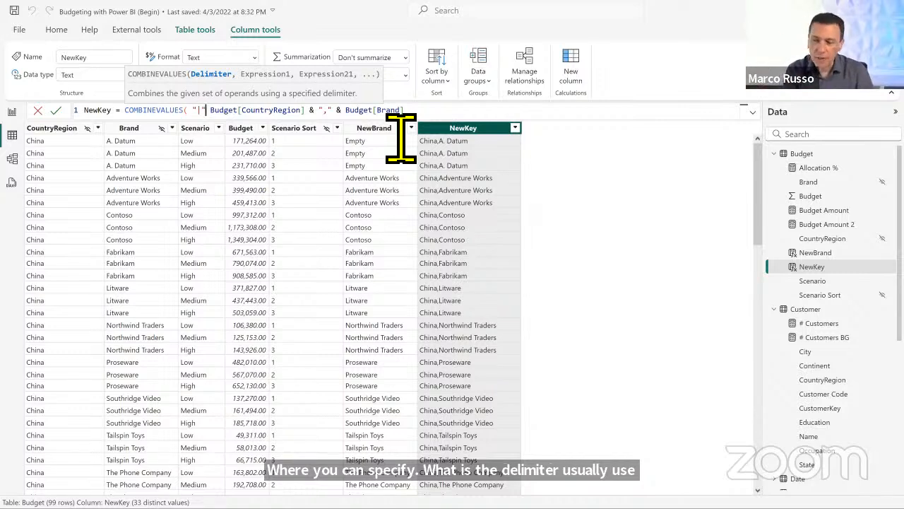
type(",")
Step: Replace the & "," & concatenation with an argument comma, close COMBINEVALUES after Budget[Brand], and commit NewKey
key("ctrl+Right")
key("ctrl+Right")
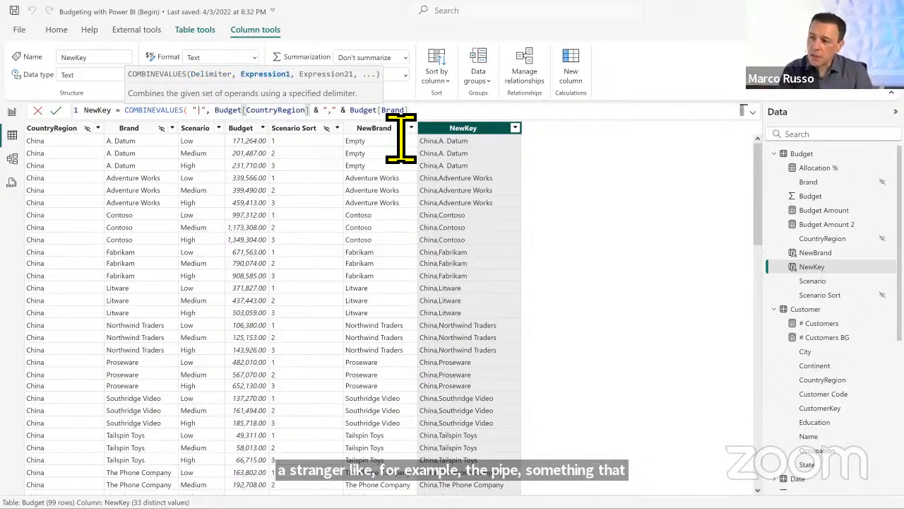
key("Right")
key("Right")
key("ctrl+shift+Right")
key("ctrl+shift+Right")
key("shift+Right")
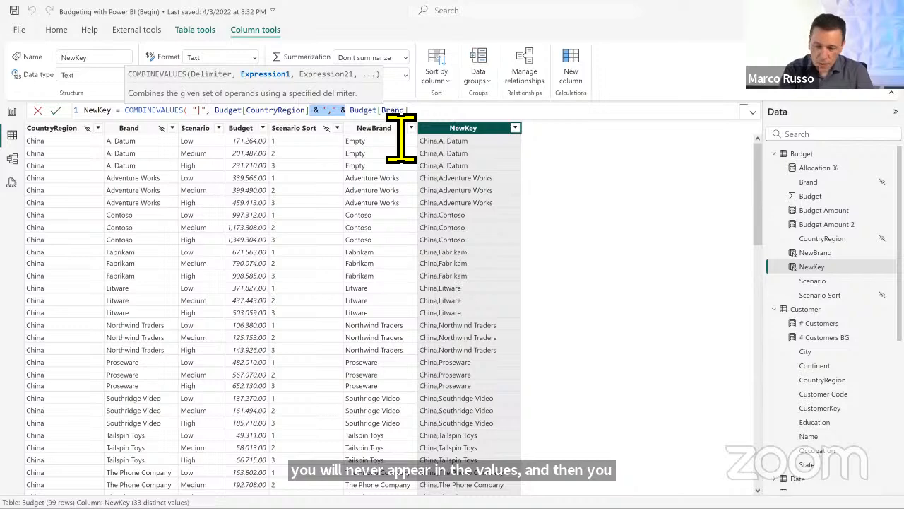
type(",")
key("End")
type(")")
key("Return")
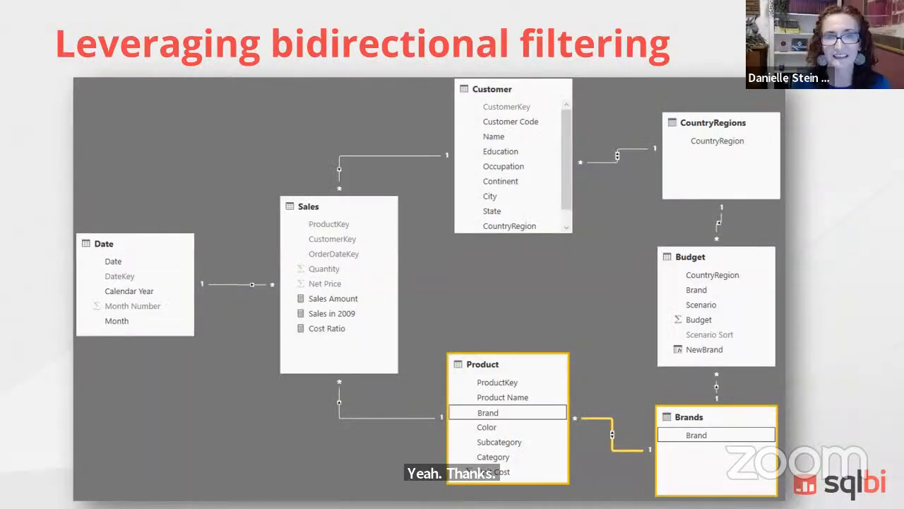
key("Right")
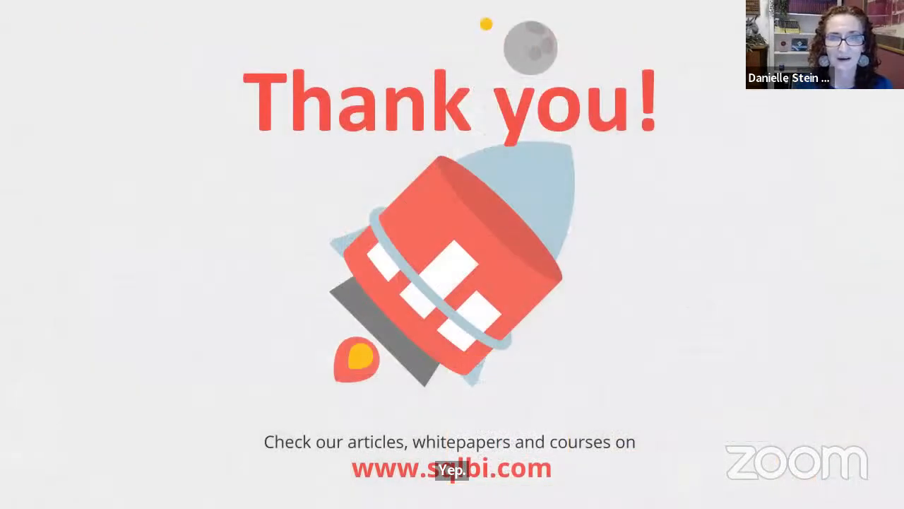